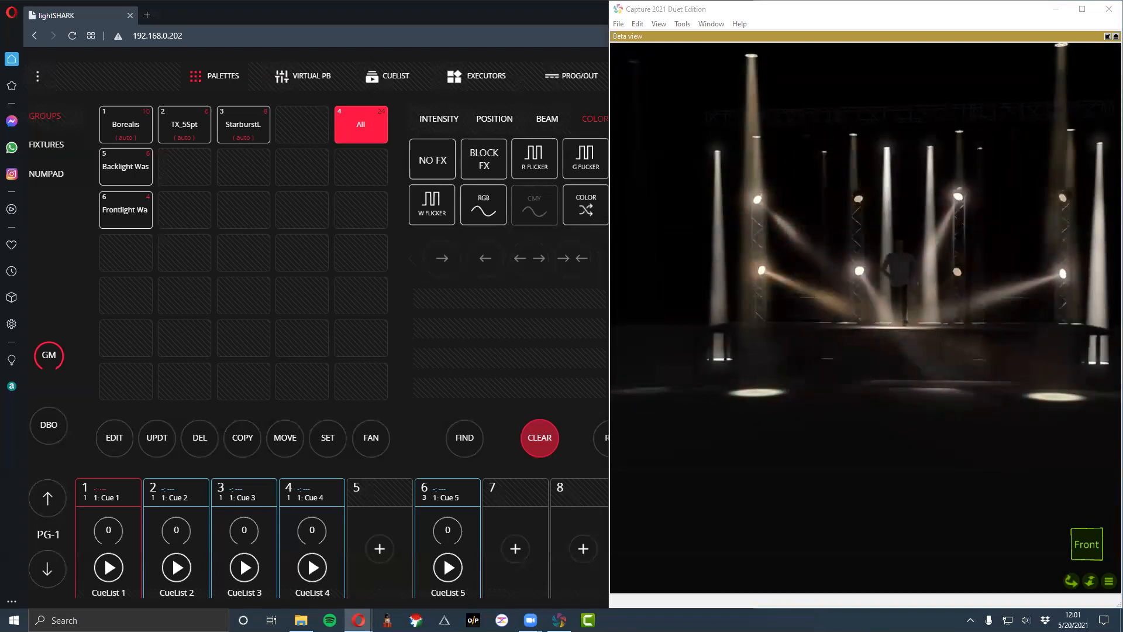
- Try the Single clear mode in the user preferences, set it back to Double, and exit the settings
{"action": "left_click", "coordinate": [336, 322]}
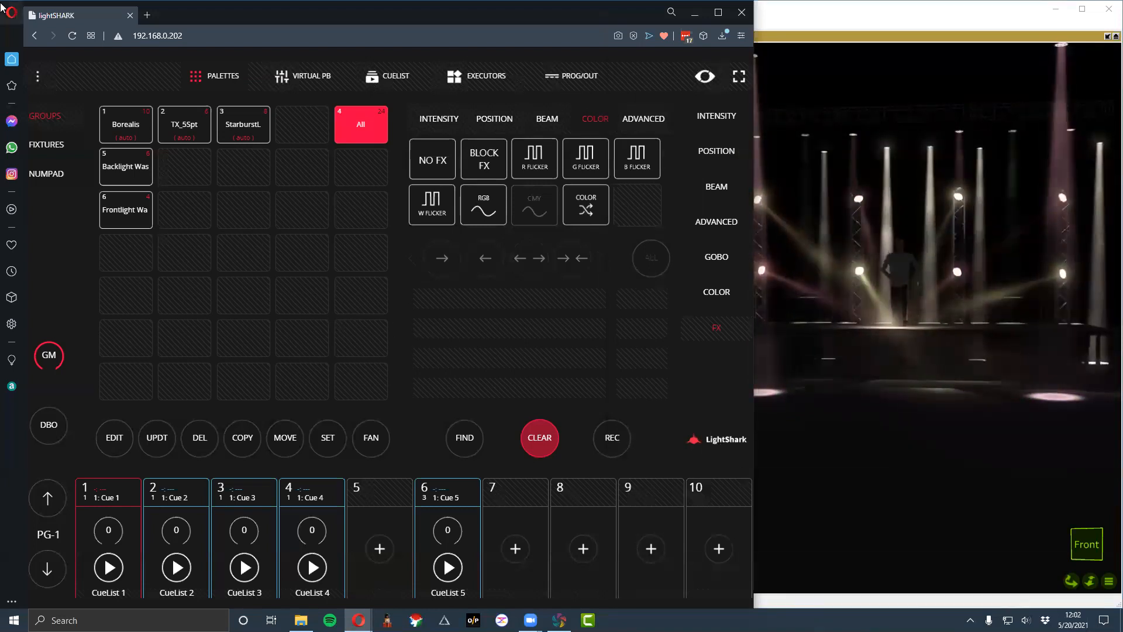
{"action": "left_click", "coordinate": [45, 78]}
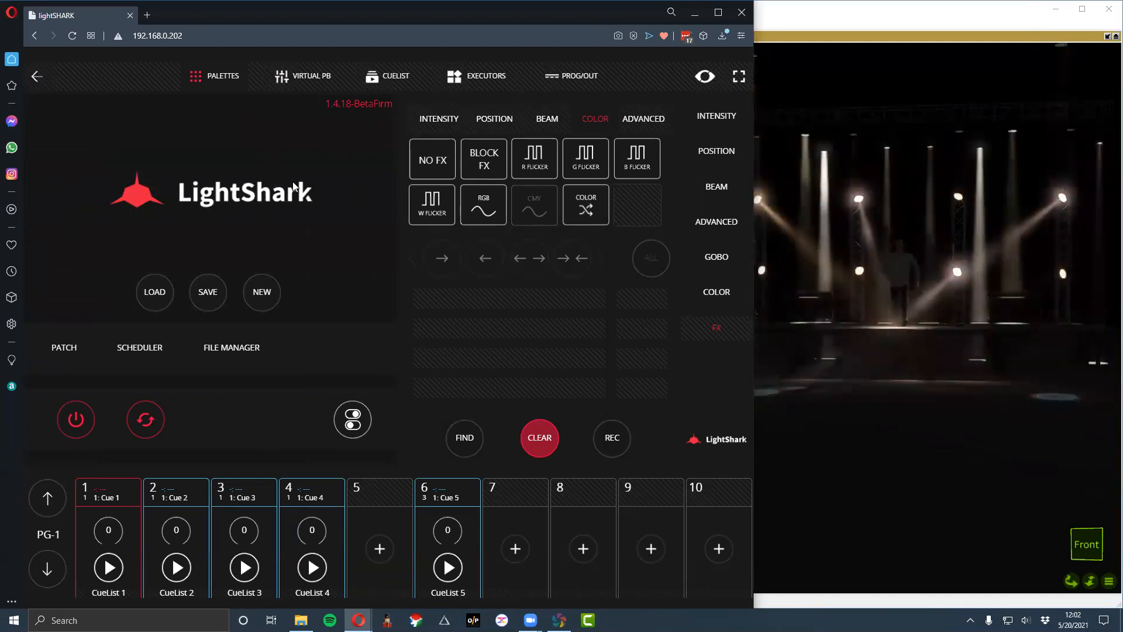
{"action": "left_click", "coordinate": [357, 425]}
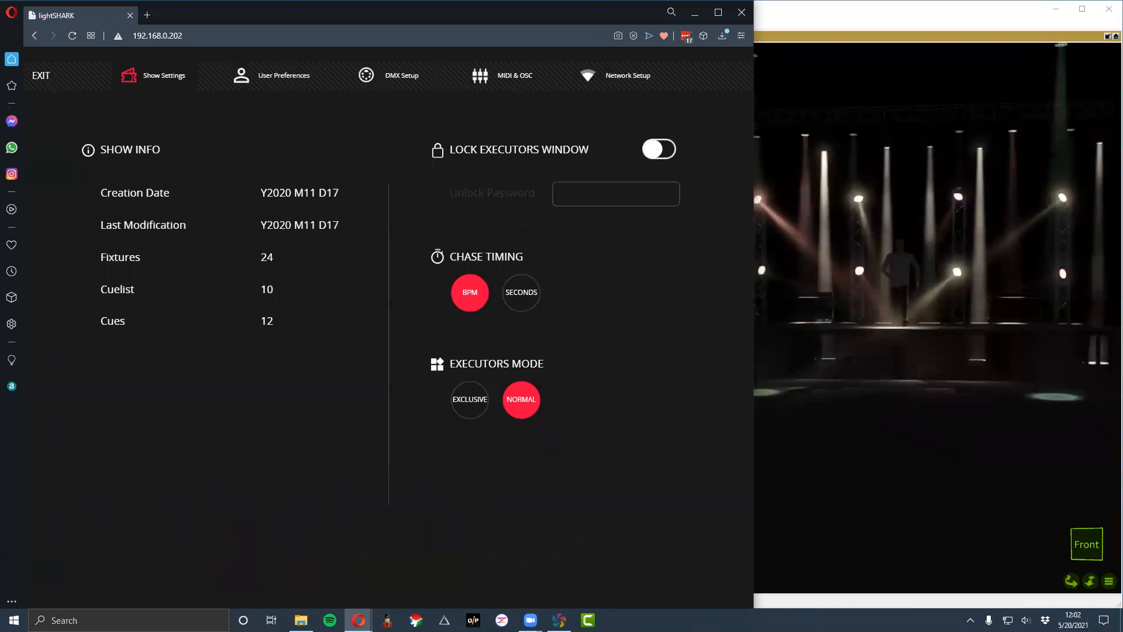
{"action": "left_click", "coordinate": [273, 77]}
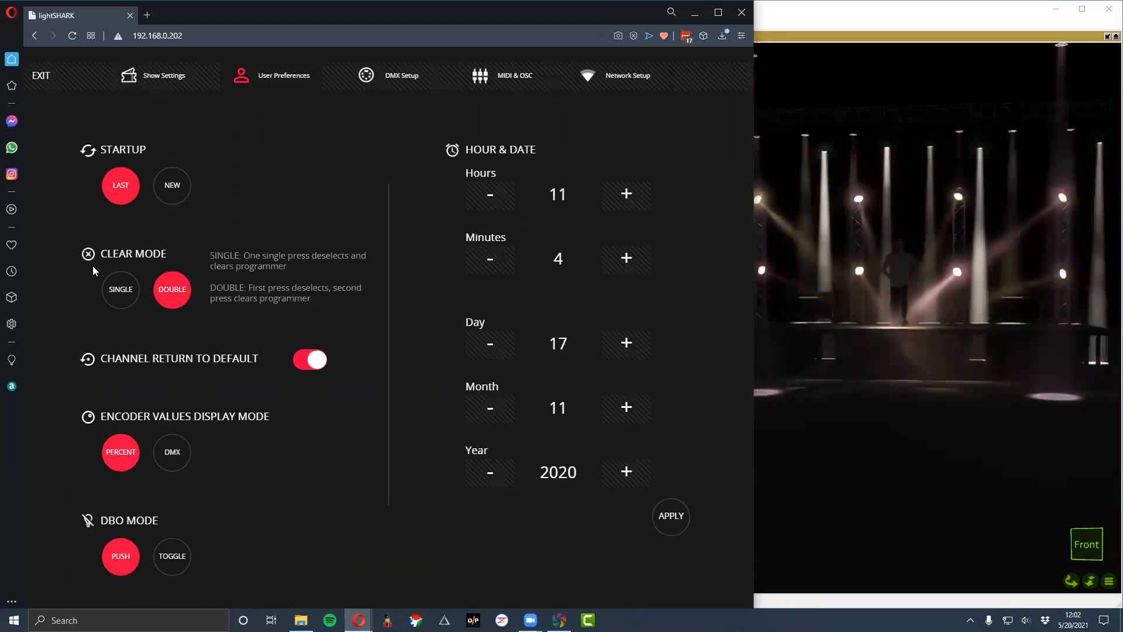
{"action": "left_click", "coordinate": [117, 287]}
{"action": "left_click", "coordinate": [175, 293]}
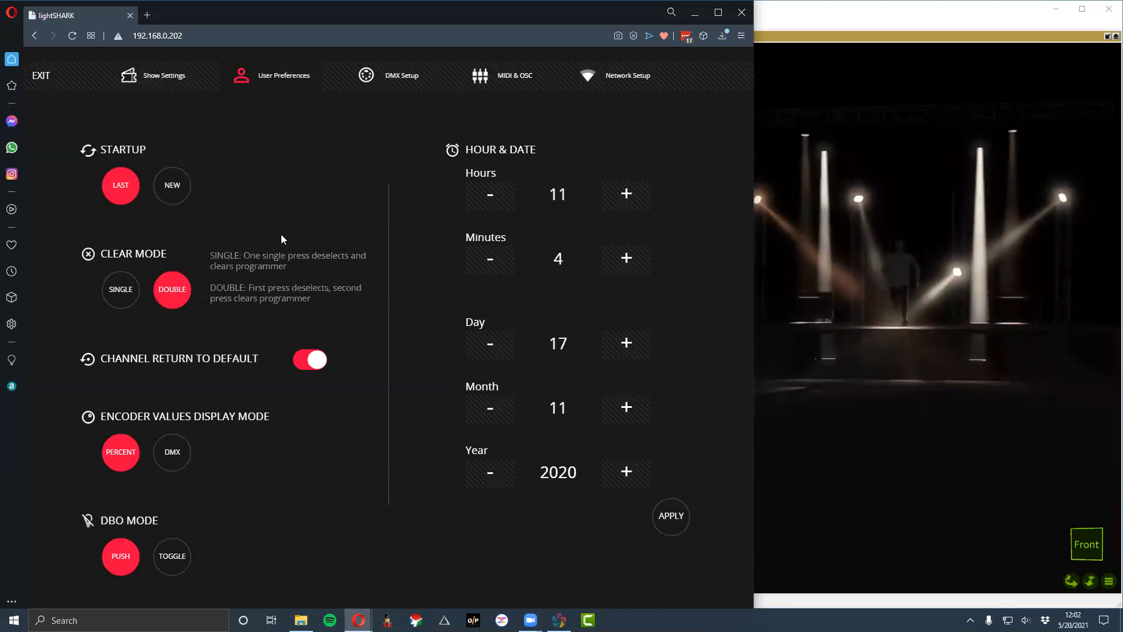
{"action": "left_click", "coordinate": [44, 79]}
- Select the StarburstL and TX_5Spt groups, and deselect all groups while keeping the programmer values
{"action": "left_click", "coordinate": [265, 132]}
{"action": "left_click", "coordinate": [186, 129]}
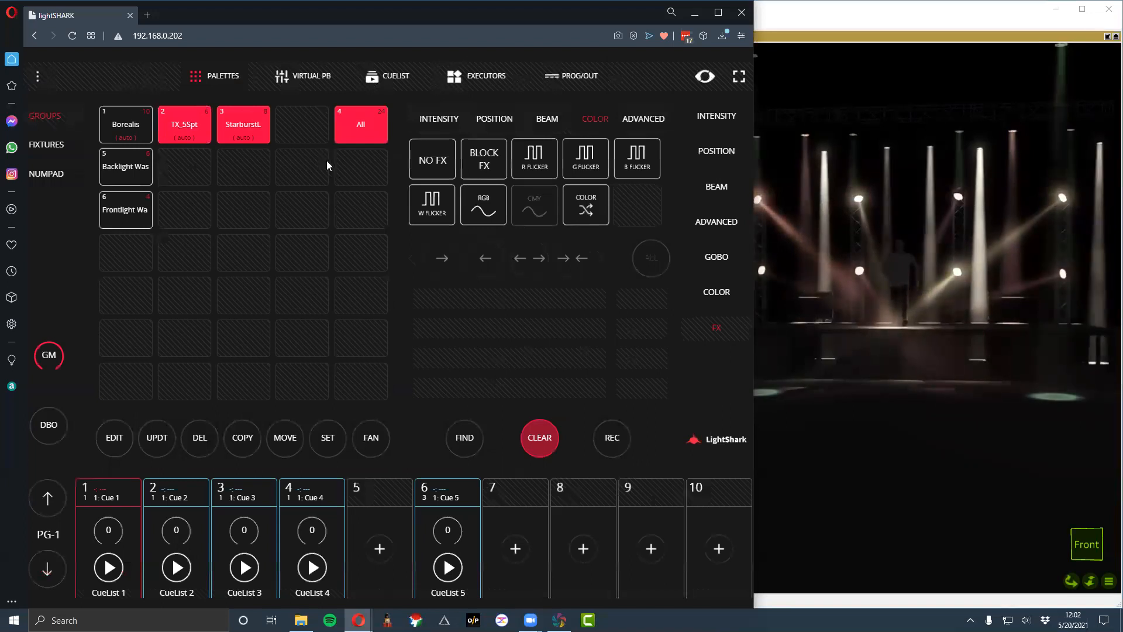
{"action": "left_click", "coordinate": [537, 440]}
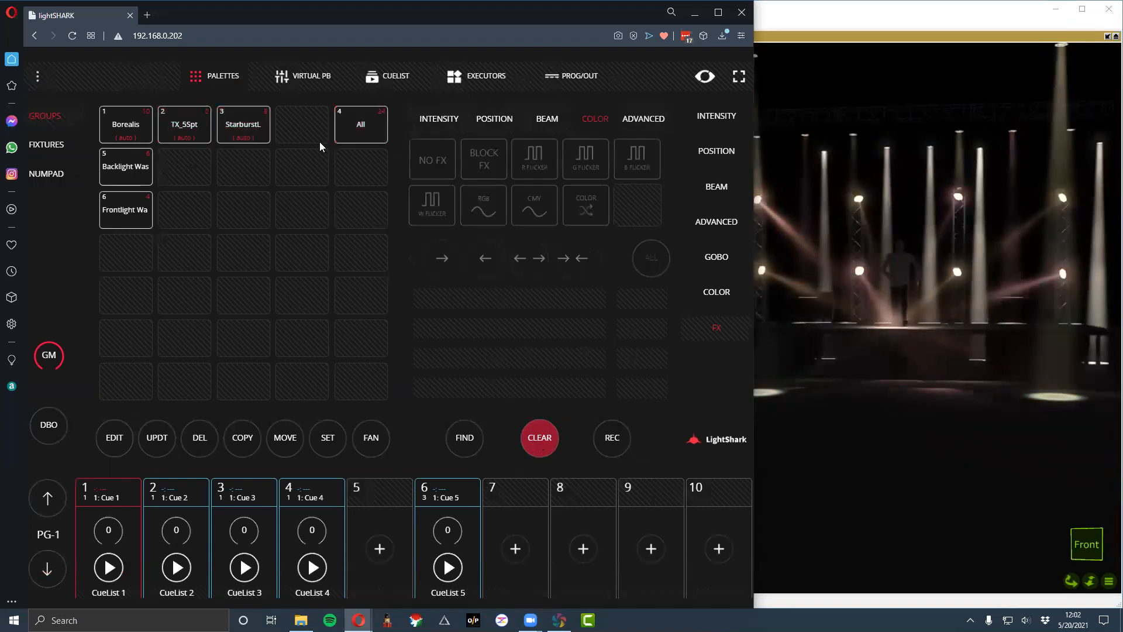
- Select the StarburstL and TX_5Spt groups again, and deselect TX_5Spt, StarburstL and All one by one
{"action": "left_click", "coordinate": [228, 138]}
{"action": "left_click", "coordinate": [185, 133]}
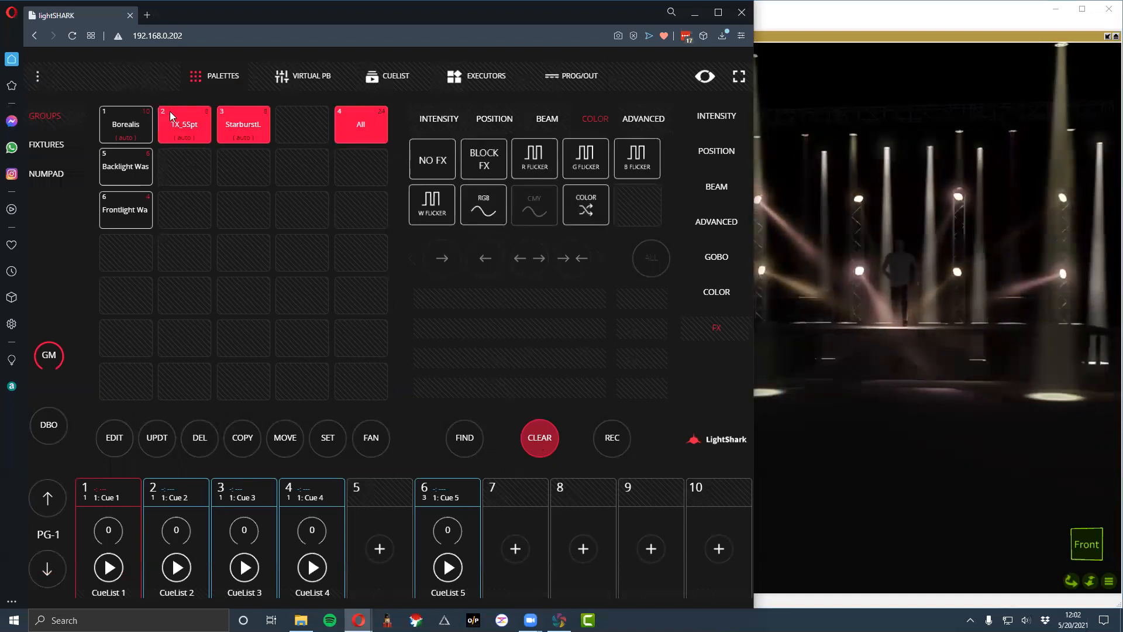
{"action": "left_click", "coordinate": [191, 134]}
{"action": "left_click", "coordinate": [253, 125]}
{"action": "left_click", "coordinate": [351, 128]}
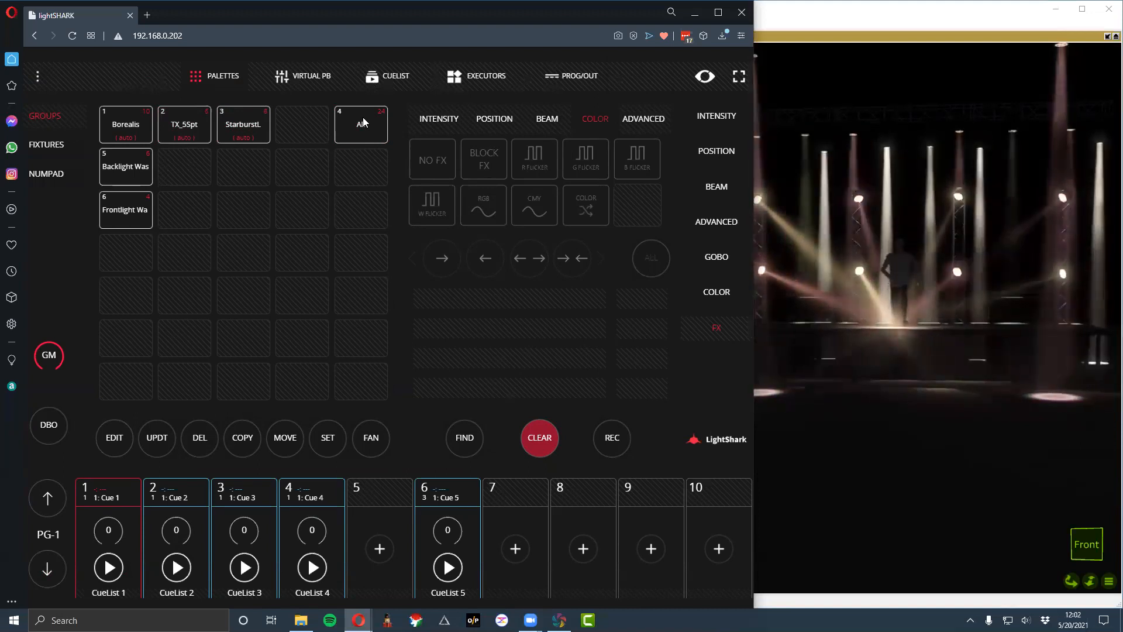
- Examine the programmer values of all patched fixtures, return to the palettes, and clear the programmer
{"action": "left_click", "coordinate": [575, 82]}
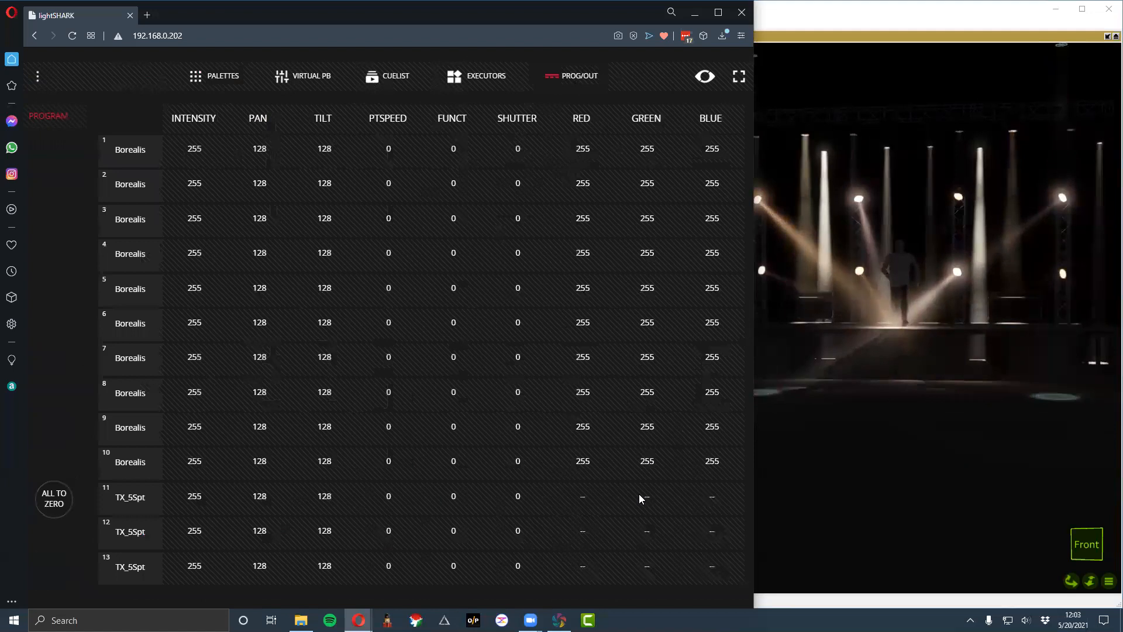
{"action": "left_click_drag", "start_coordinate": [453, 241], "coordinate": [521, 318]}
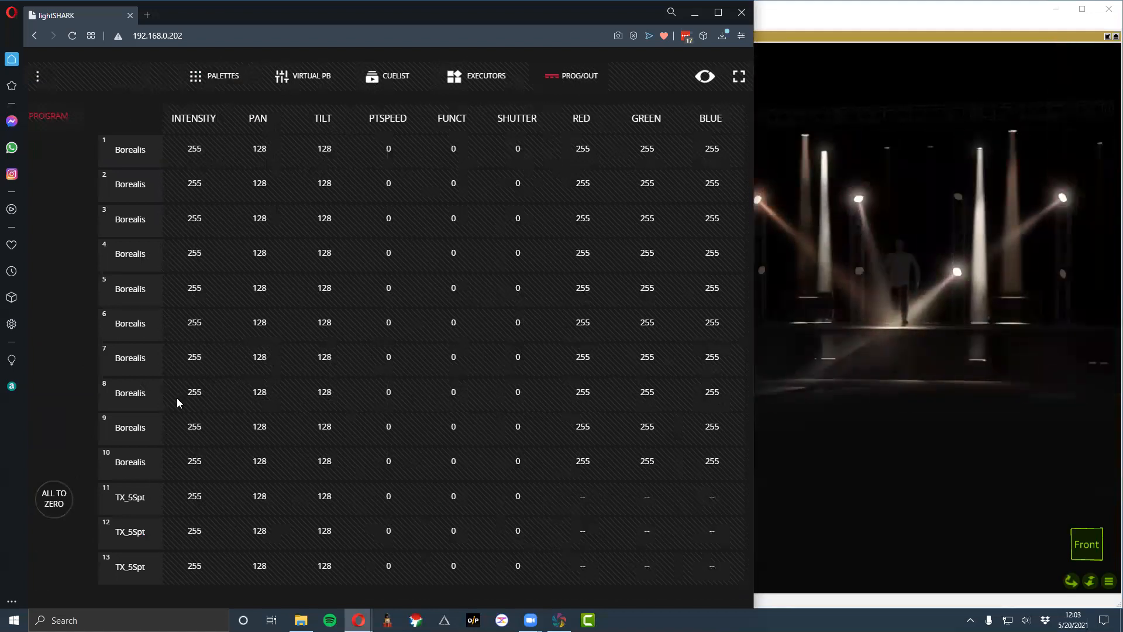
{"action": "left_click_drag", "start_coordinate": [153, 484], "coordinate": [194, 259]}
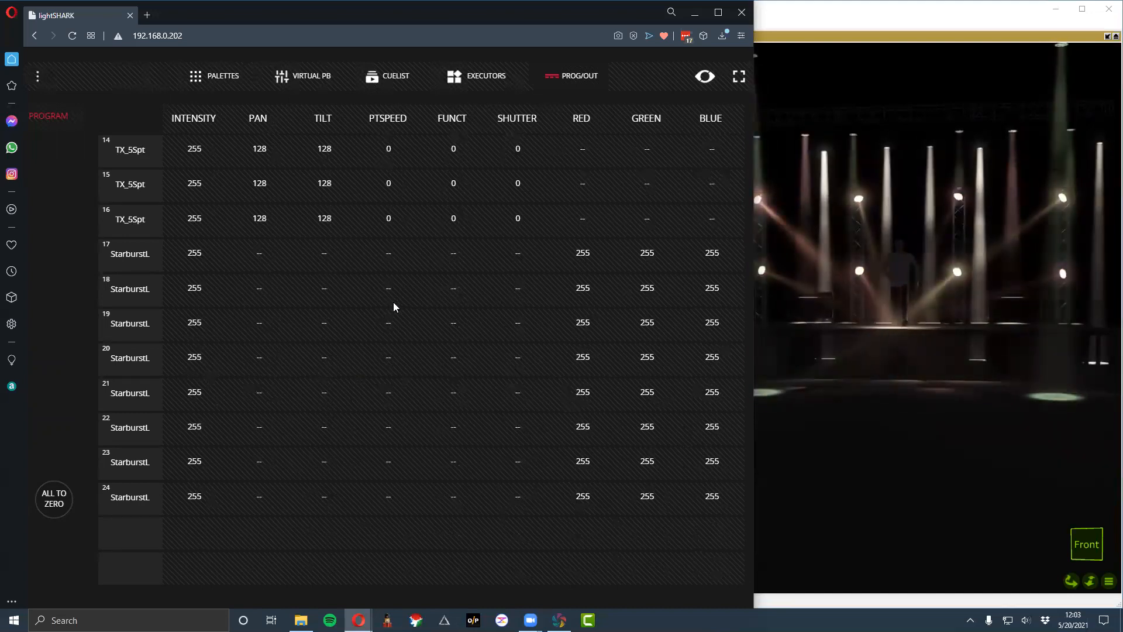
{"action": "left_click", "coordinate": [198, 76]}
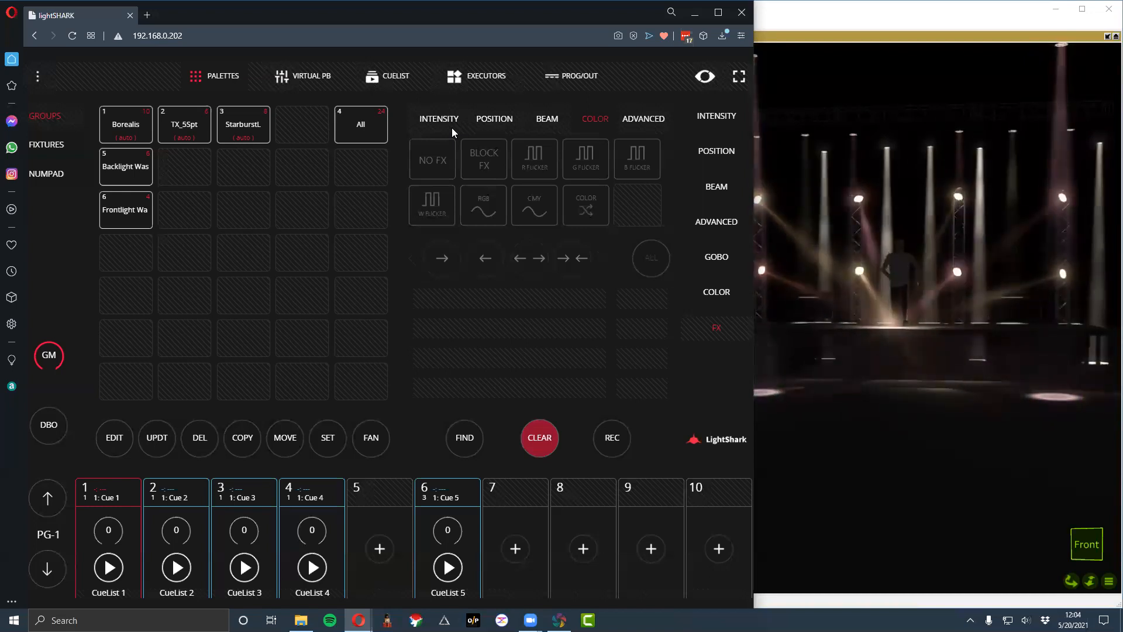
{"action": "left_click", "coordinate": [555, 439]}
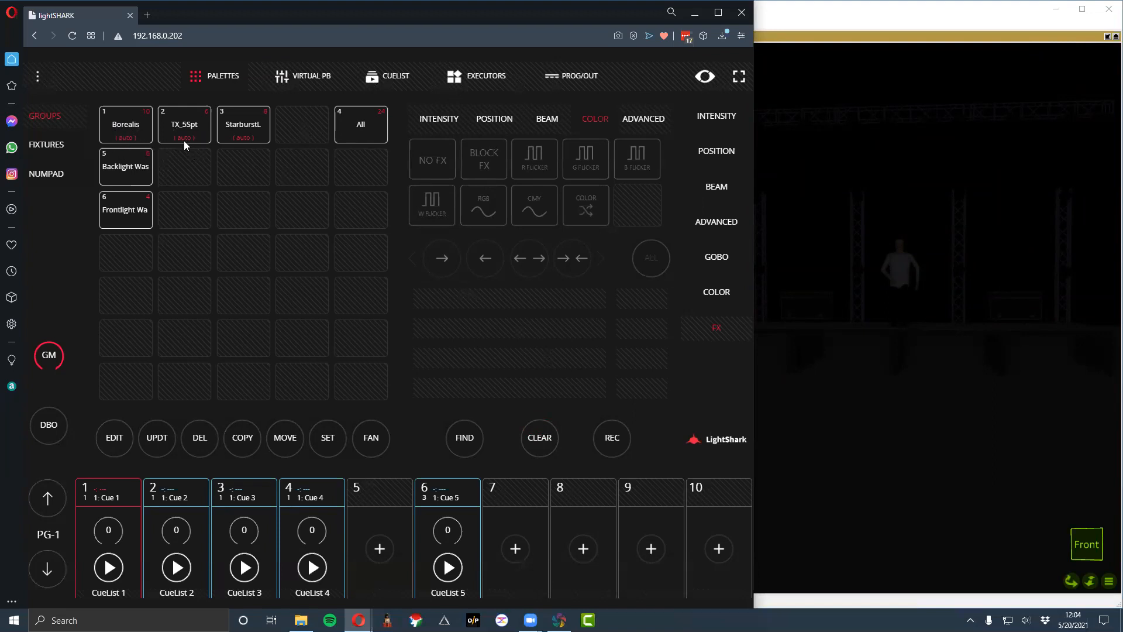
- Record the StarburstL fixtures into the empty group slot before All, named Starburst with a blue highlight color
{"action": "left_click", "coordinate": [222, 133]}
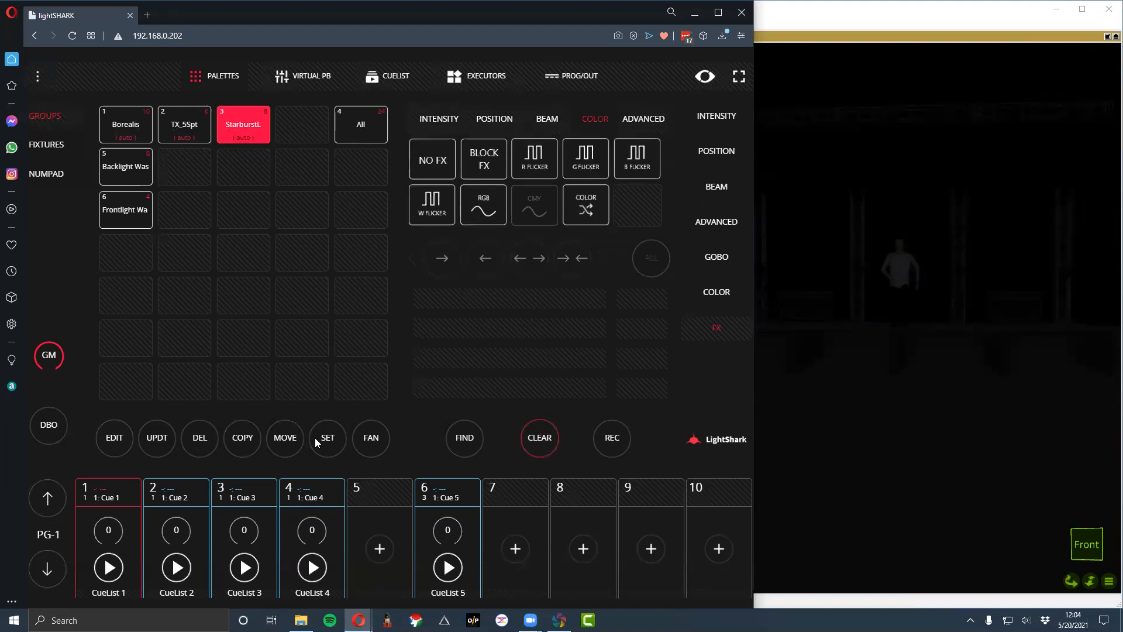
{"action": "left_click", "coordinate": [608, 444]}
{"action": "left_click", "coordinate": [282, 127]}
{"action": "left_click", "coordinate": [282, 127]}
{"action": "key", "text": "ctrl+a"}
{"action": "type", "text": "Starburst"}
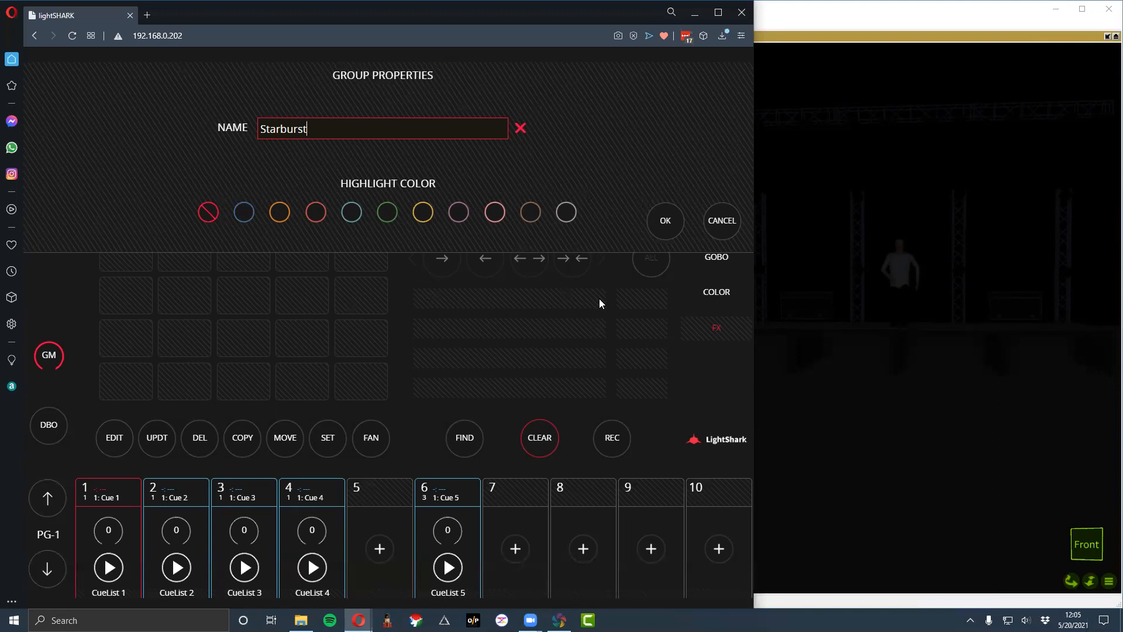
{"action": "left_click", "coordinate": [246, 213]}
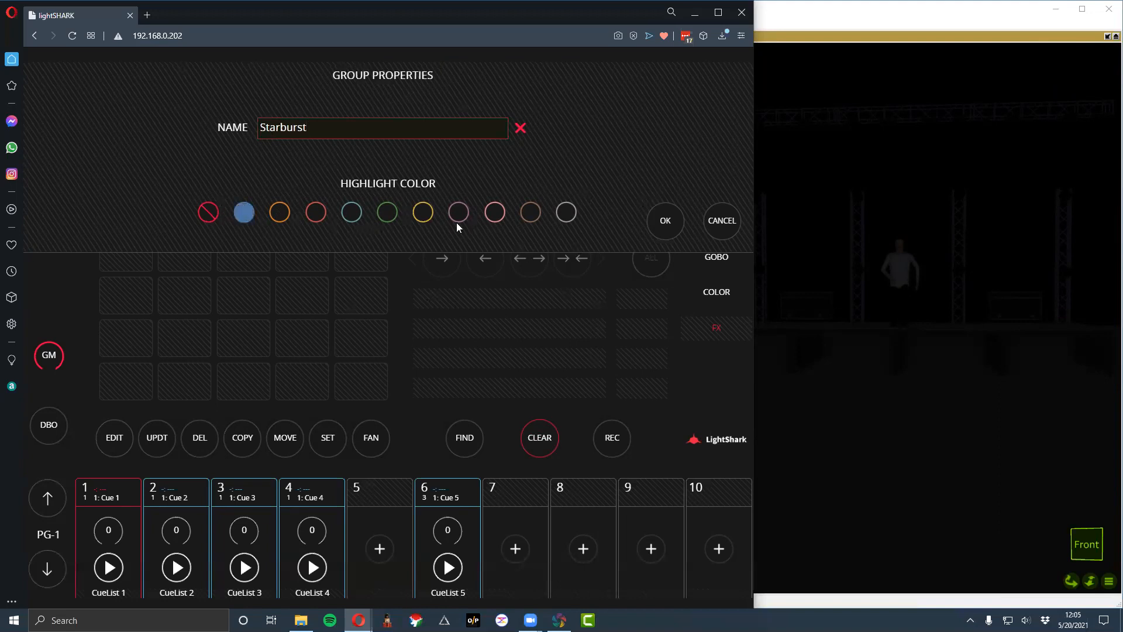
{"action": "left_click", "coordinate": [647, 224]}
- Toggle the selection of the new Starburst group, and deselect the StarburstL group
{"action": "left_click", "coordinate": [301, 135]}
{"action": "left_click", "coordinate": [300, 137]}
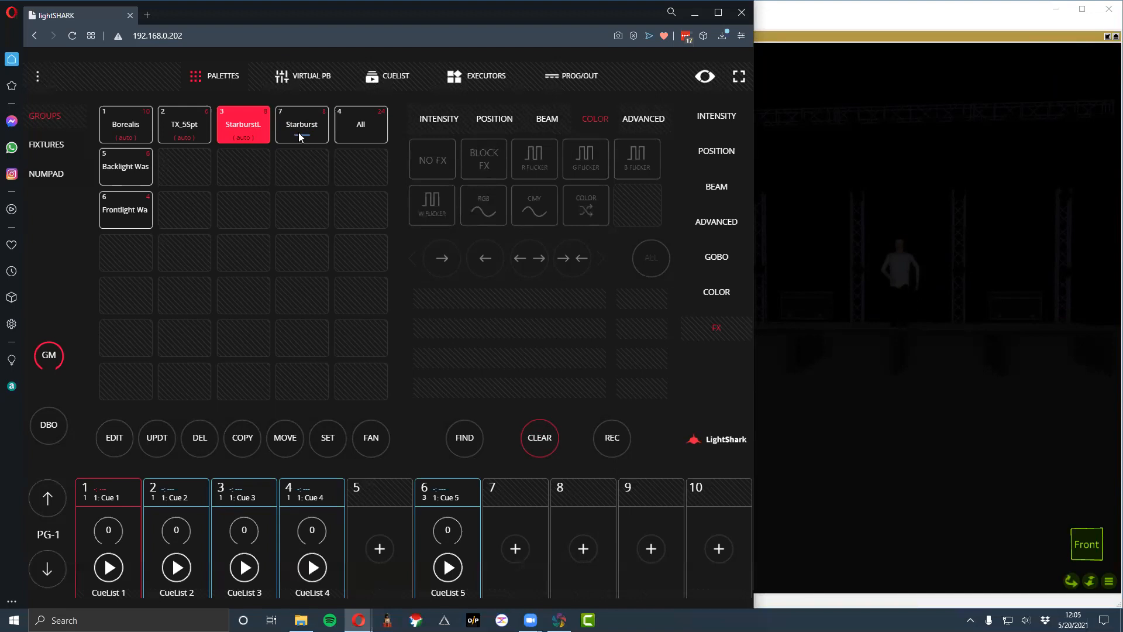
{"action": "left_click", "coordinate": [245, 127]}
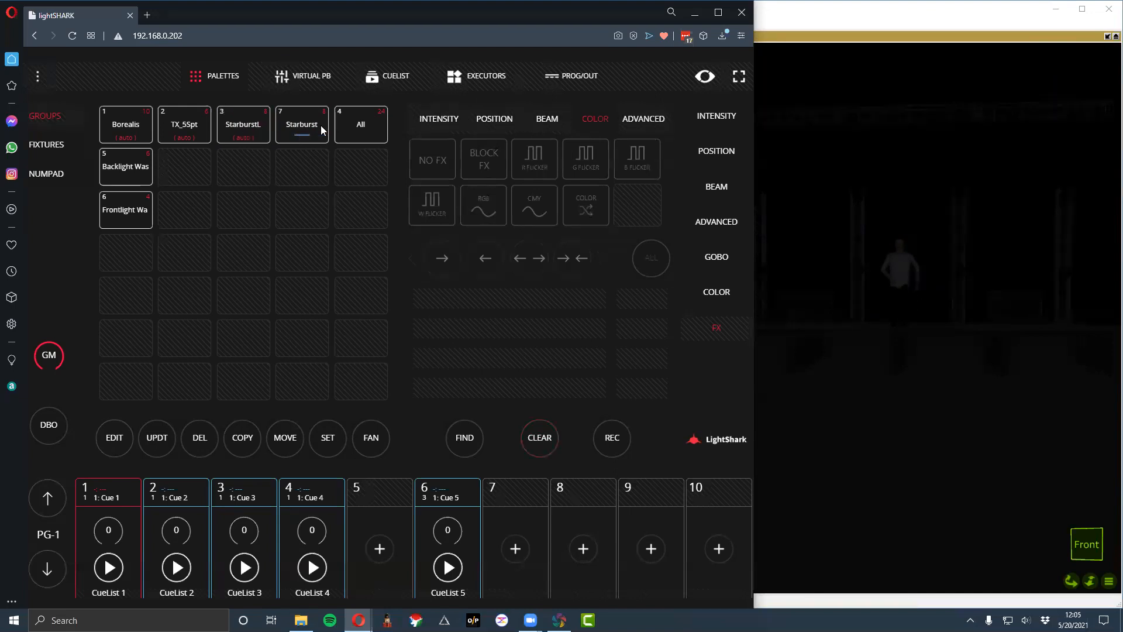
- Open the fixture layout of the All group for viewing, and exit it
{"action": "left_click", "coordinate": [111, 445]}
{"action": "left_click", "coordinate": [349, 141]}
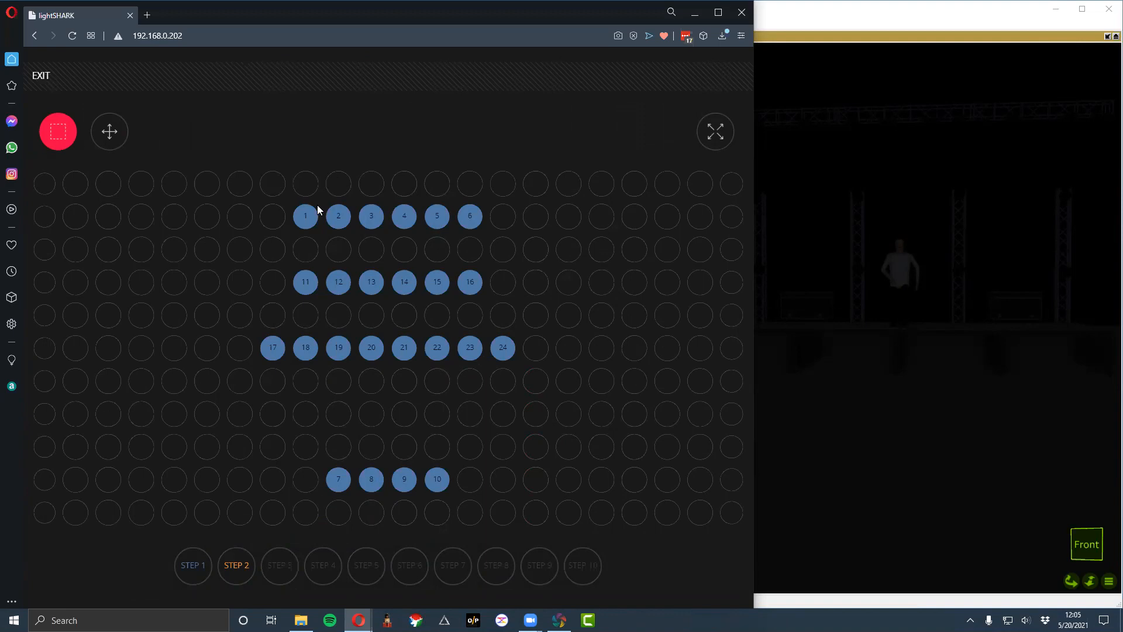
{"action": "left_click", "coordinate": [46, 76]}
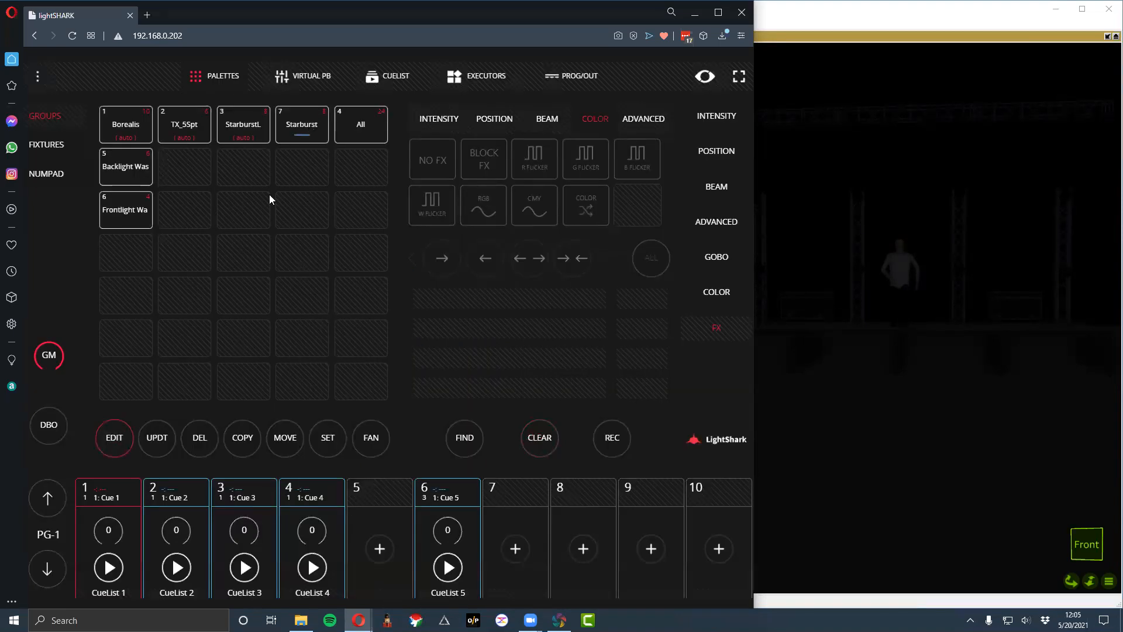
- Open the Starburst group's fixture layout and examine its grid at different zoom levels
{"action": "left_click", "coordinate": [313, 119]}
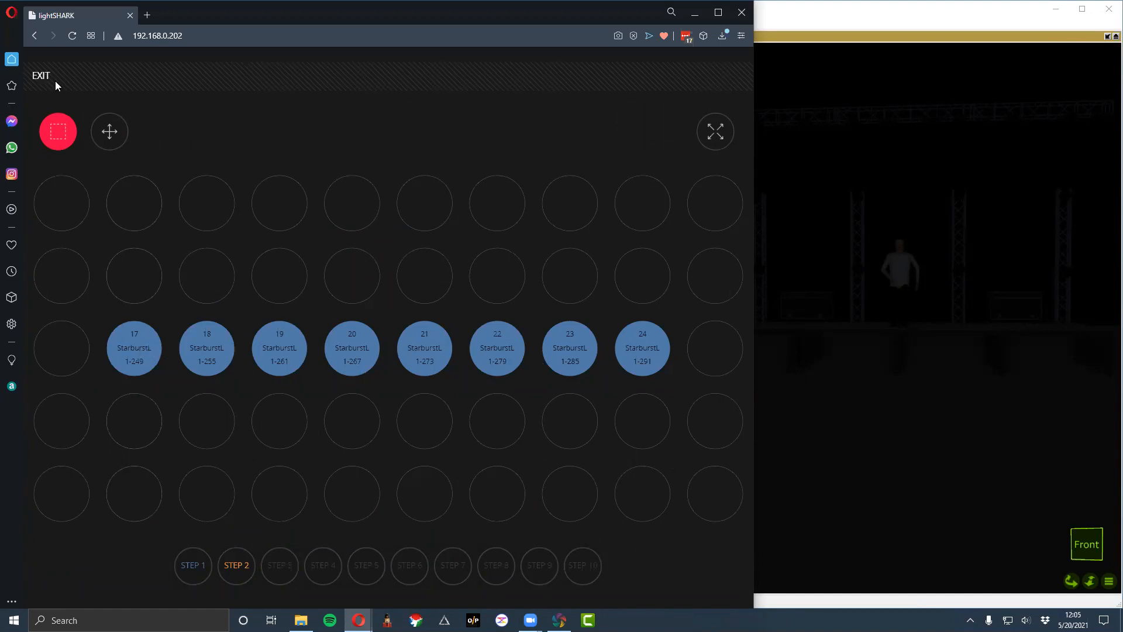
{"action": "scroll", "coordinate": [244, 225], "scroll_direction": "down", "scroll_amount": 10}
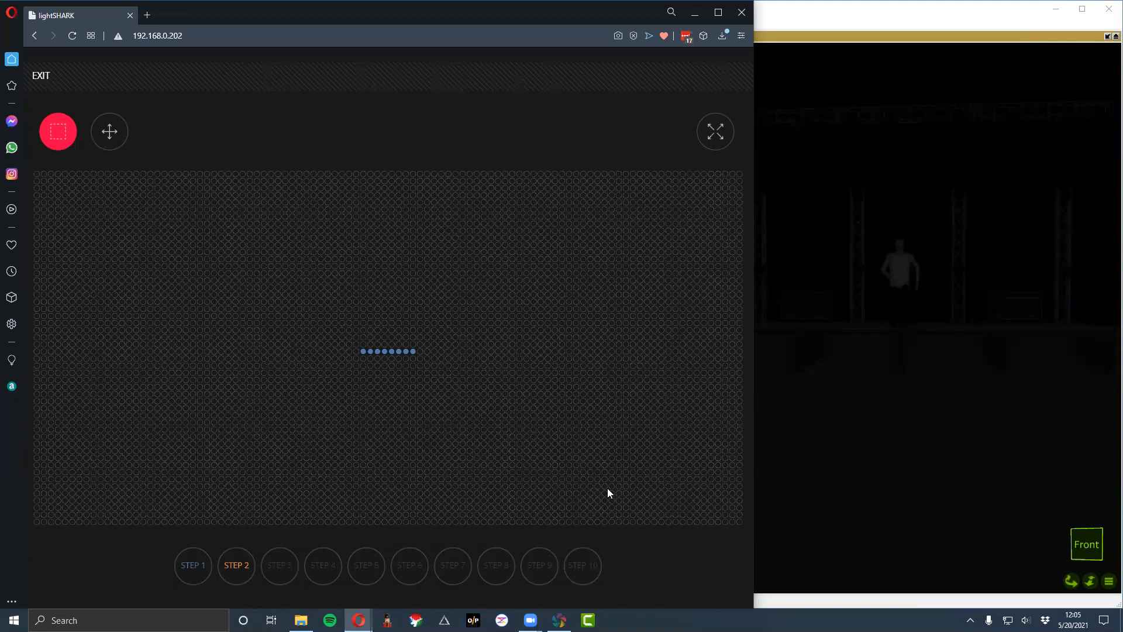
{"action": "scroll", "coordinate": [376, 367], "scroll_direction": "up", "scroll_amount": 5}
{"action": "scroll", "coordinate": [378, 358], "scroll_direction": "down", "scroll_amount": 5}
{"action": "scroll", "coordinate": [378, 358], "scroll_direction": "up", "scroll_amount": 3}
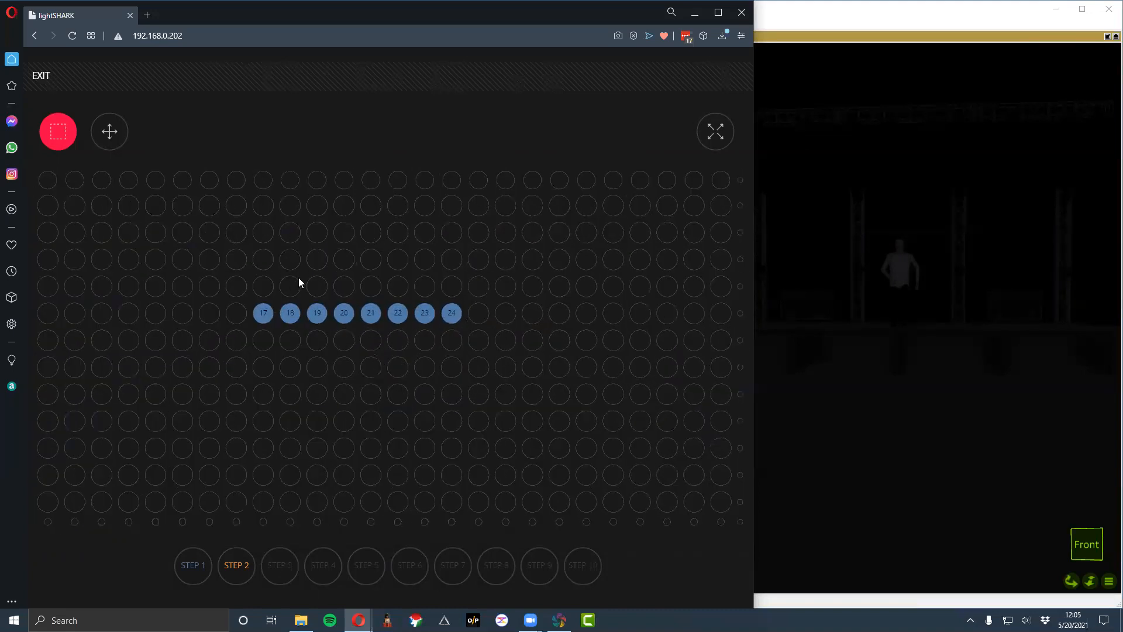
{"action": "scroll", "coordinate": [298, 277], "scroll_direction": "up", "scroll_amount": 3}
- Pan the Starburst layout grid in move mode, return to selection mode, and fit the fixtures to the view
{"action": "left_click", "coordinate": [110, 132]}
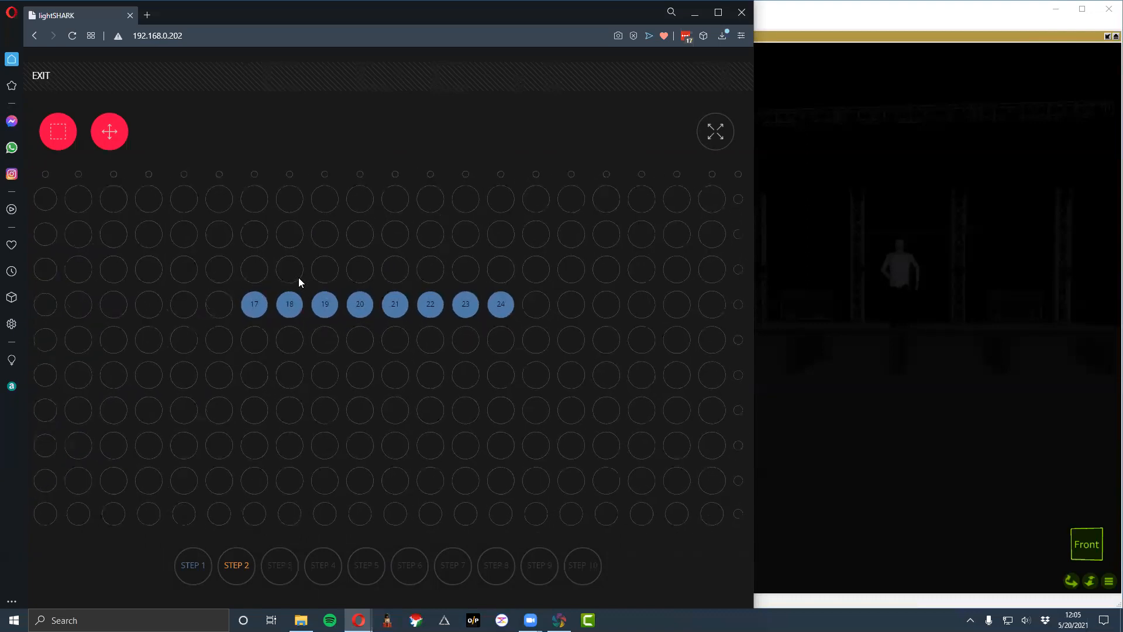
{"action": "left_click_drag", "start_coordinate": [243, 269], "coordinate": [288, 302]}
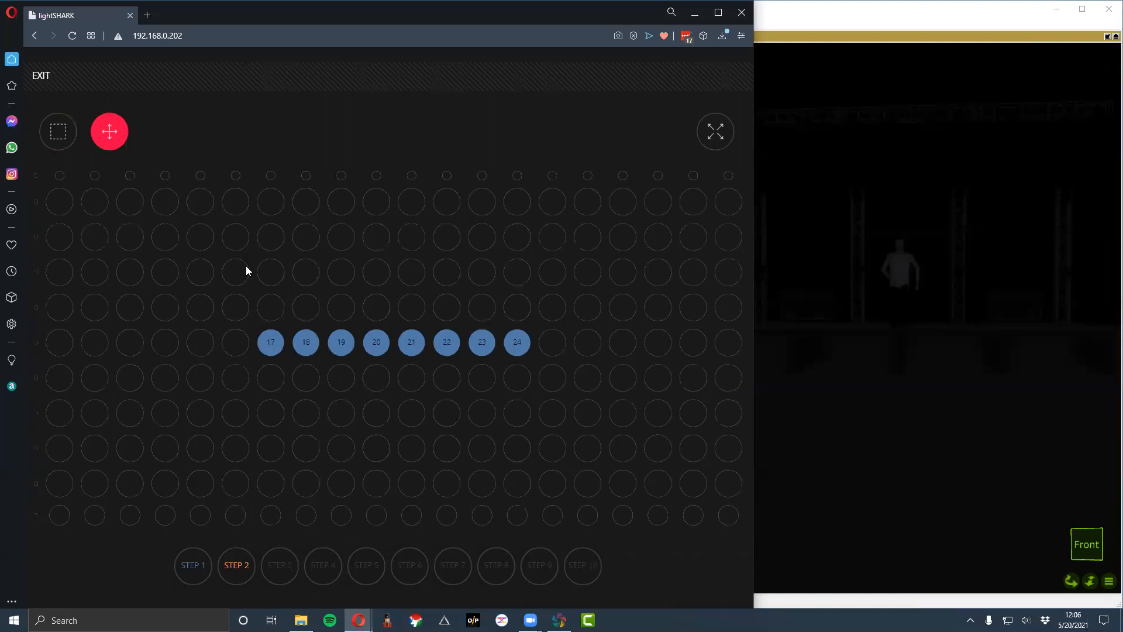
{"action": "left_click", "coordinate": [57, 133]}
{"action": "left_click", "coordinate": [714, 131]}
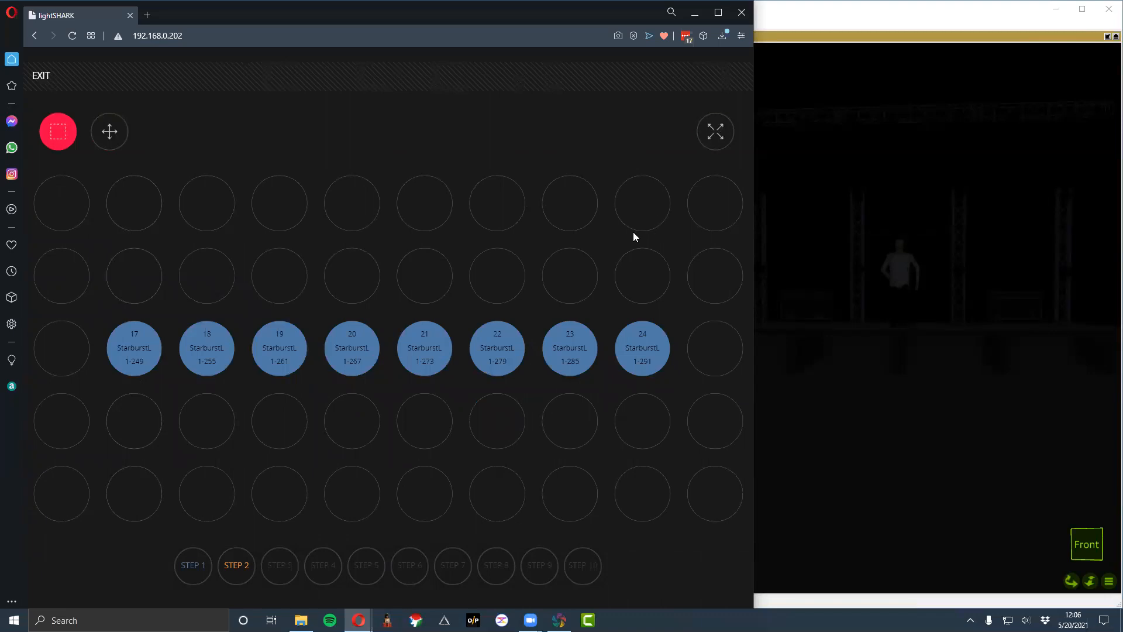
- Inspect the row of Starburst fixtures 17 to 24 up close, and exit the group layout
{"action": "scroll", "coordinate": [633, 236], "scroll_direction": "down", "scroll_amount": 3}
{"action": "scroll", "coordinate": [634, 237], "scroll_direction": "up", "scroll_amount": 3}
{"action": "scroll", "coordinate": [125, 362], "scroll_direction": "up", "scroll_amount": 1}
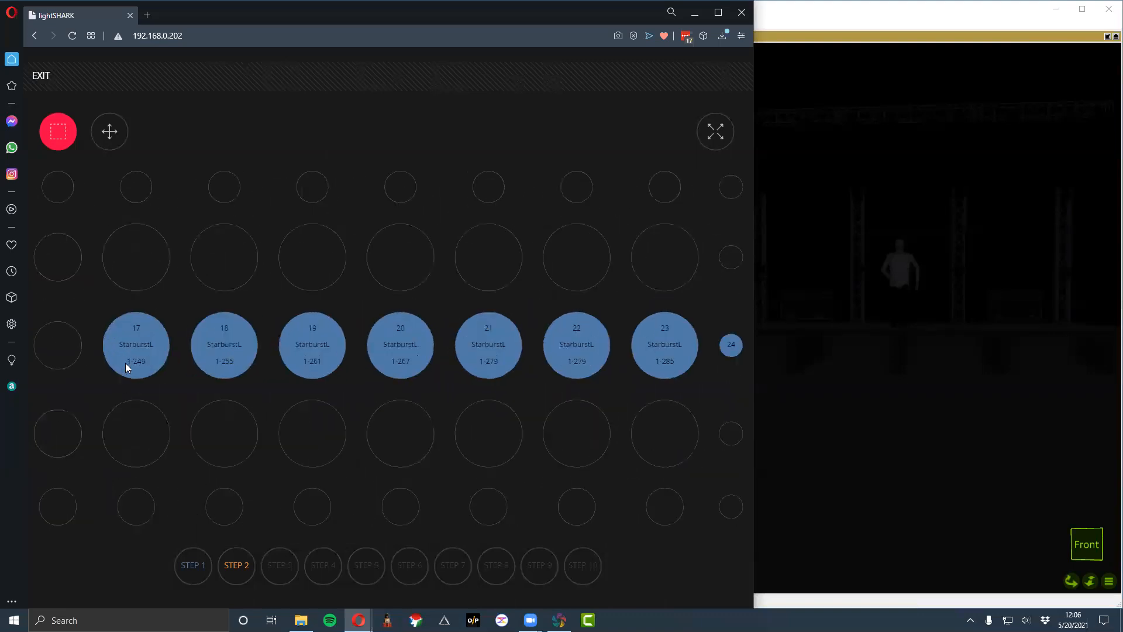
{"action": "scroll", "coordinate": [687, 348], "scroll_direction": "down", "scroll_amount": 1}
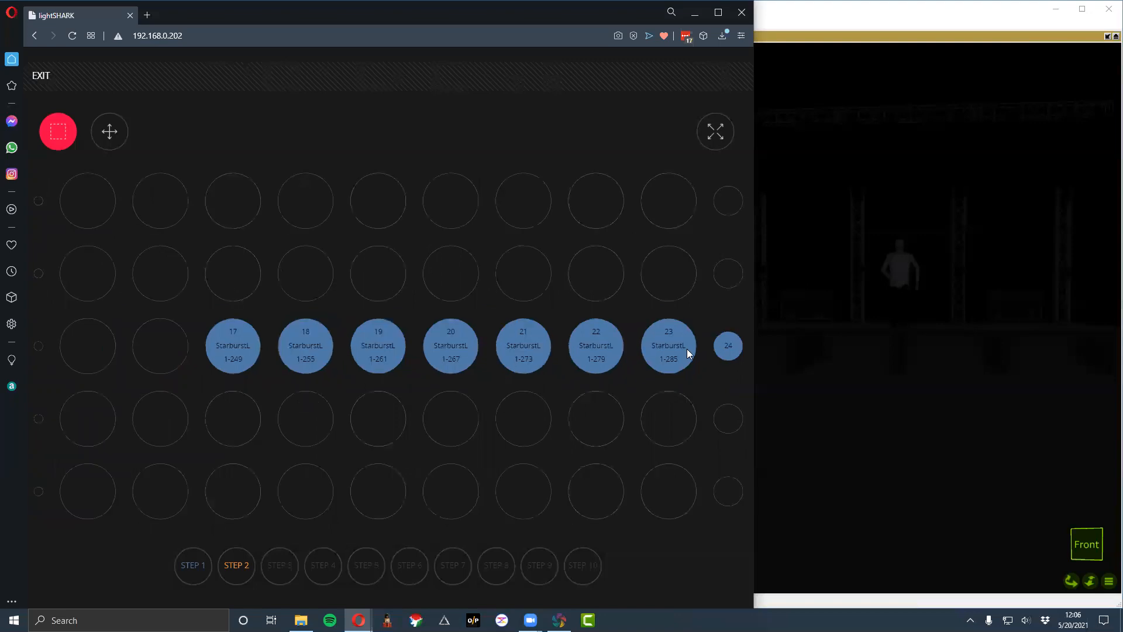
{"action": "scroll", "coordinate": [687, 349], "scroll_direction": "down", "scroll_amount": 2}
{"action": "scroll", "coordinate": [743, 345], "scroll_direction": "up", "scroll_amount": 1}
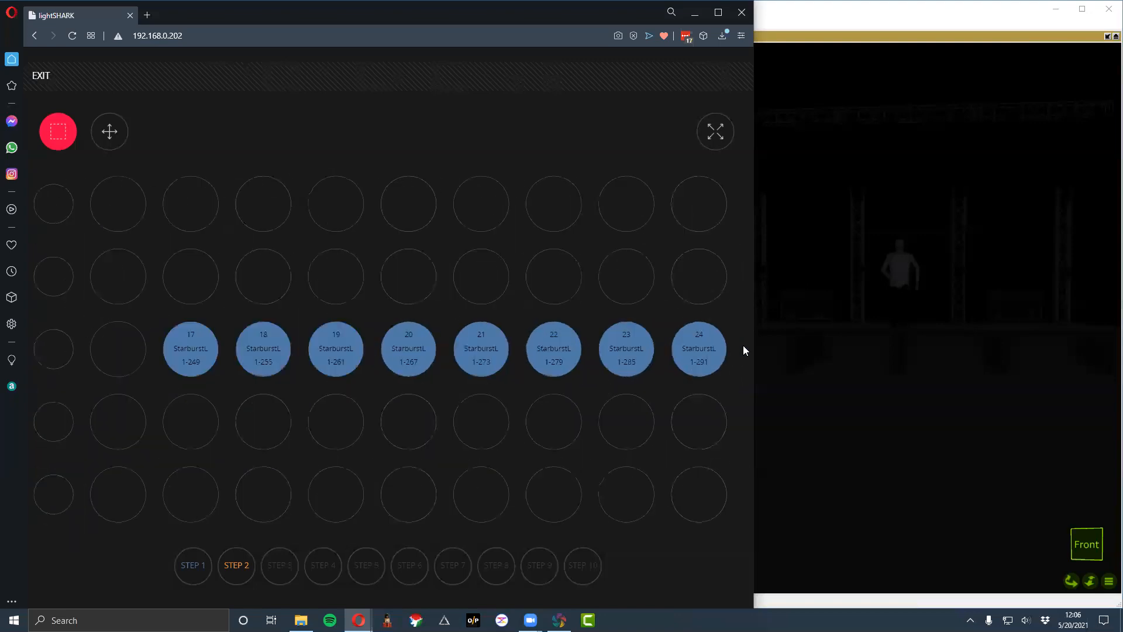
{"action": "scroll", "coordinate": [742, 345], "scroll_direction": "up", "scroll_amount": 1}
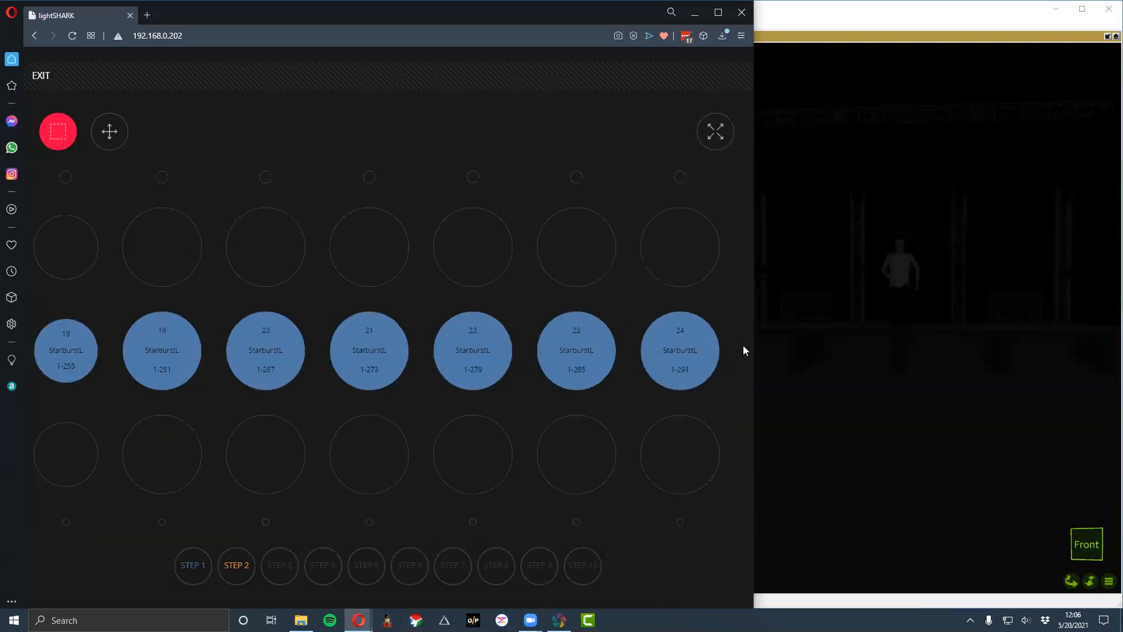
{"action": "left_click", "coordinate": [54, 79]}
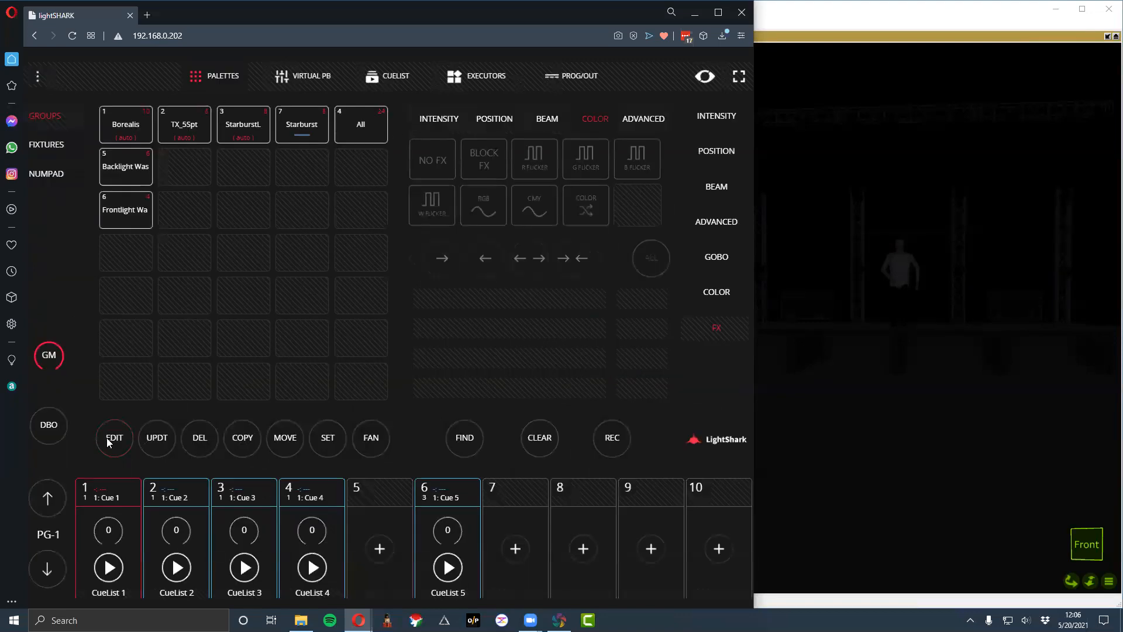
- Open the All group's fixture layout and move the row of fixtures 7 to 10 three columns to the left
{"action": "left_click", "coordinate": [347, 133]}
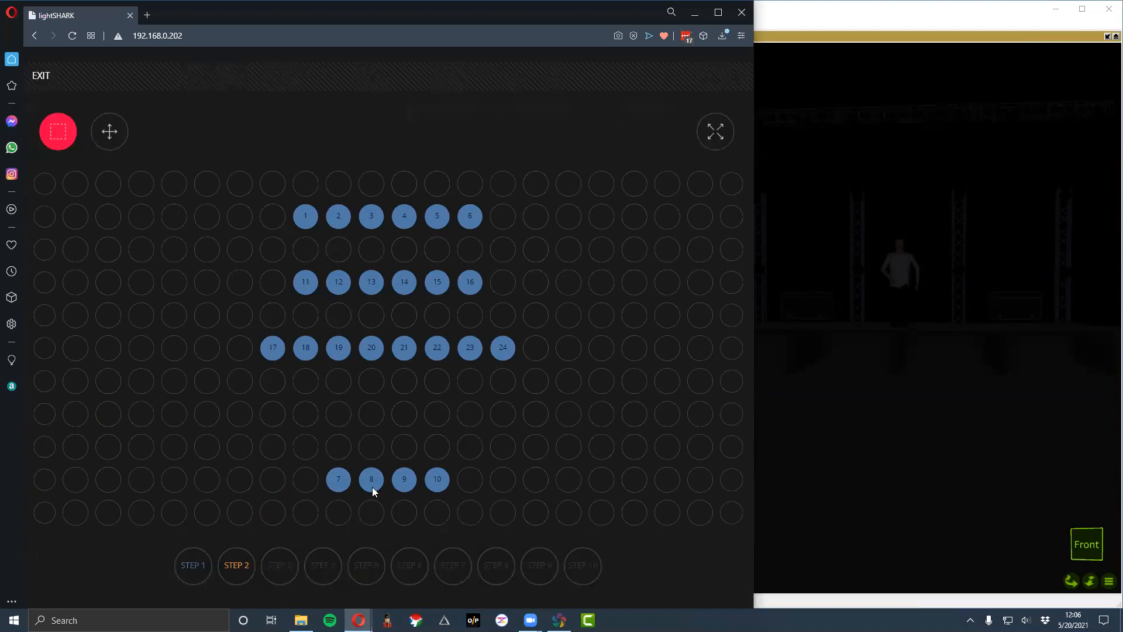
{"action": "left_click_drag", "start_coordinate": [291, 443], "coordinate": [638, 547]}
{"action": "left_click", "coordinate": [240, 478]}
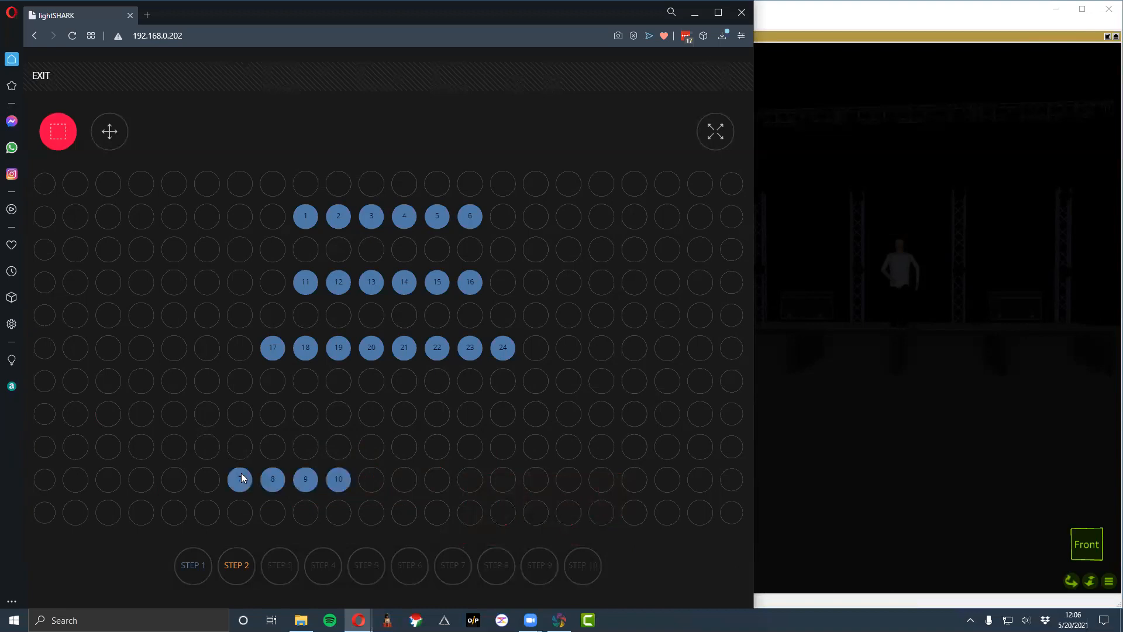
- Move the row of fixtures 7 to 10 eight columns to the right, and return it to its previous place
{"action": "left_click_drag", "start_coordinate": [200, 448], "coordinate": [368, 509]}
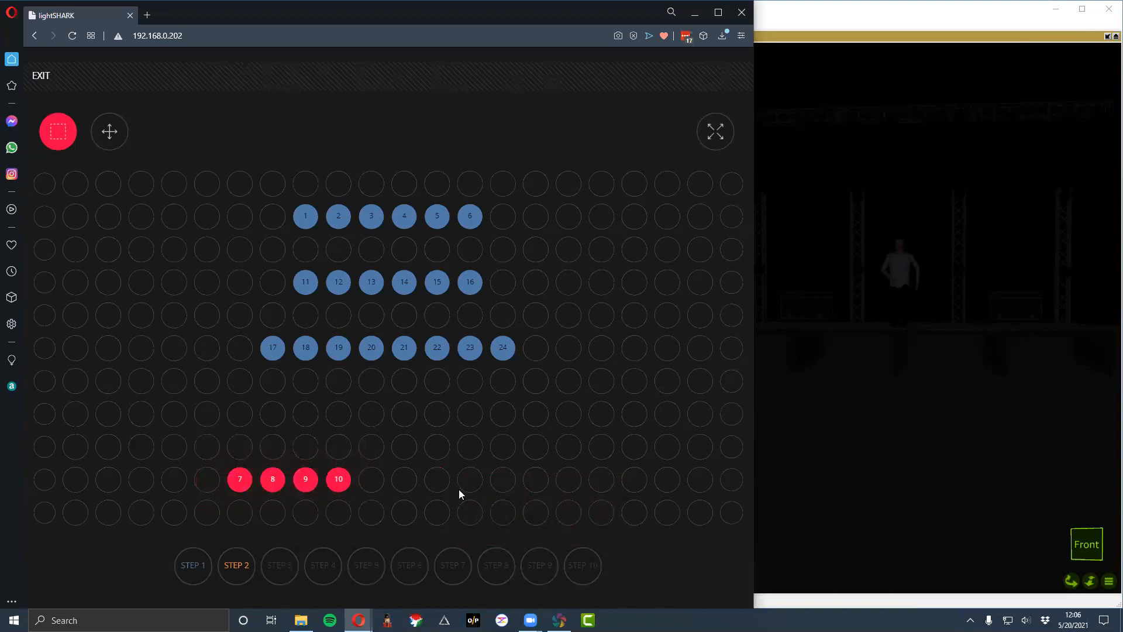
{"action": "left_click", "coordinate": [502, 480]}
{"action": "left_click_drag", "start_coordinate": [271, 448], "coordinate": [619, 504]}
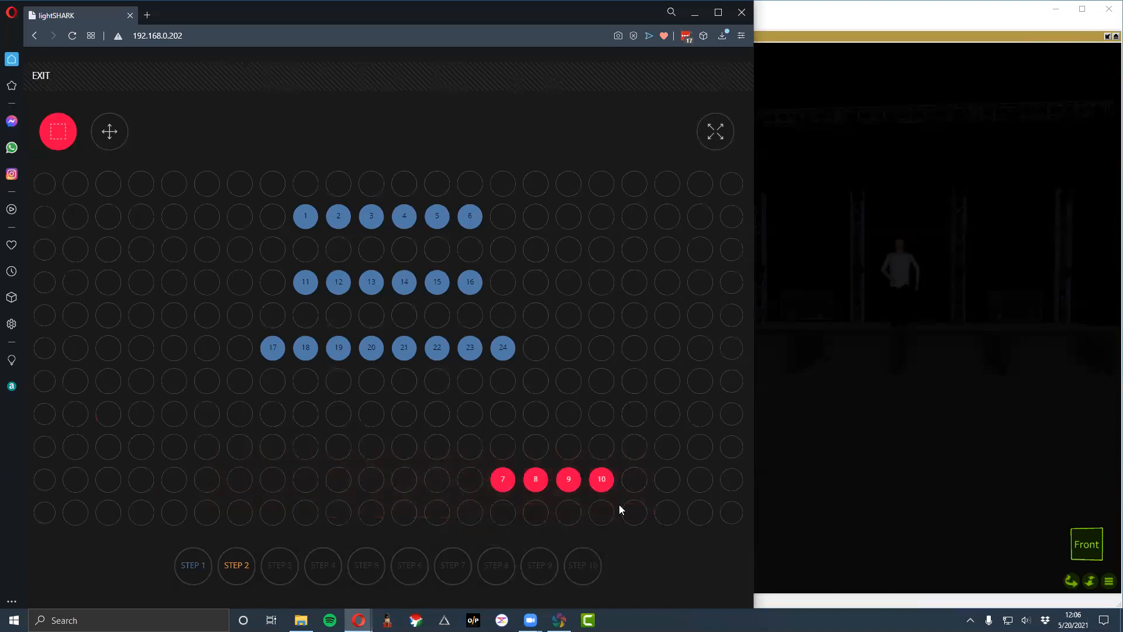
{"action": "left_click", "coordinate": [235, 480]}
- Spread fixtures 8, 9 and 10 along their row with two empty cells between neighbours, and save the layout on exit
{"action": "left_click_drag", "start_coordinate": [261, 455], "coordinate": [362, 491]}
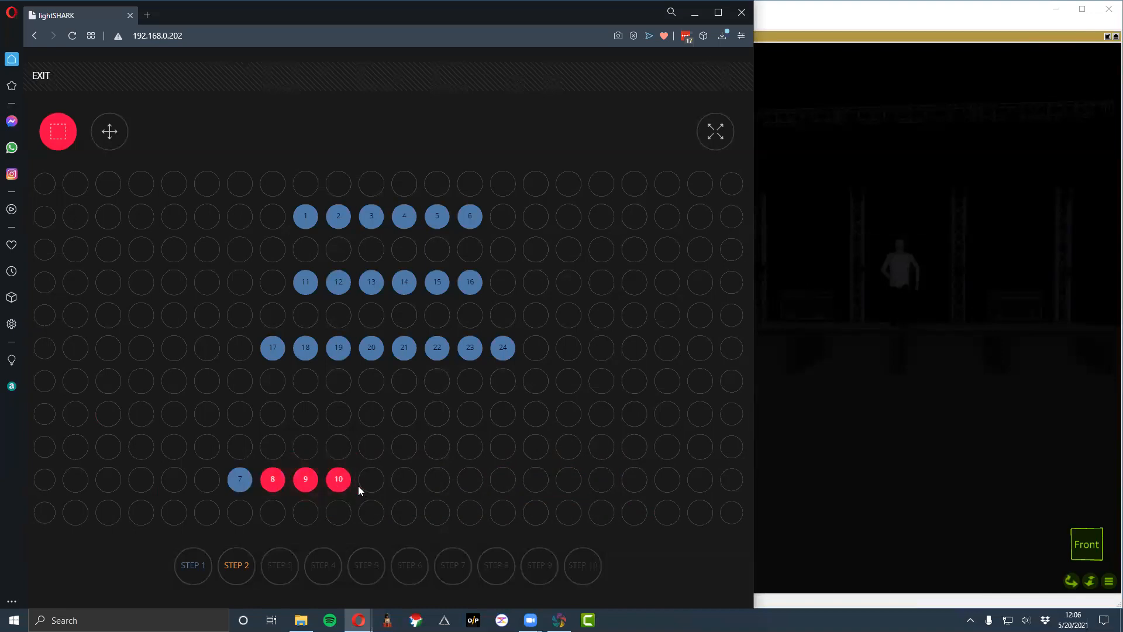
{"action": "left_click", "coordinate": [339, 482]}
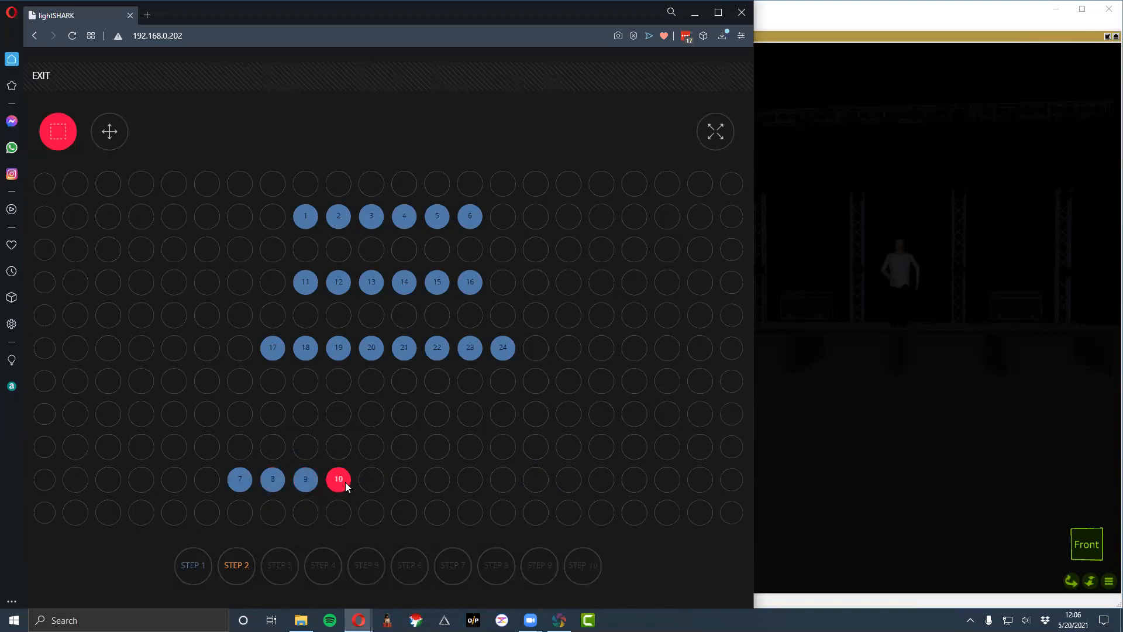
{"action": "left_click_drag", "start_coordinate": [263, 456], "coordinate": [346, 501]}
{"action": "left_click", "coordinate": [365, 486]}
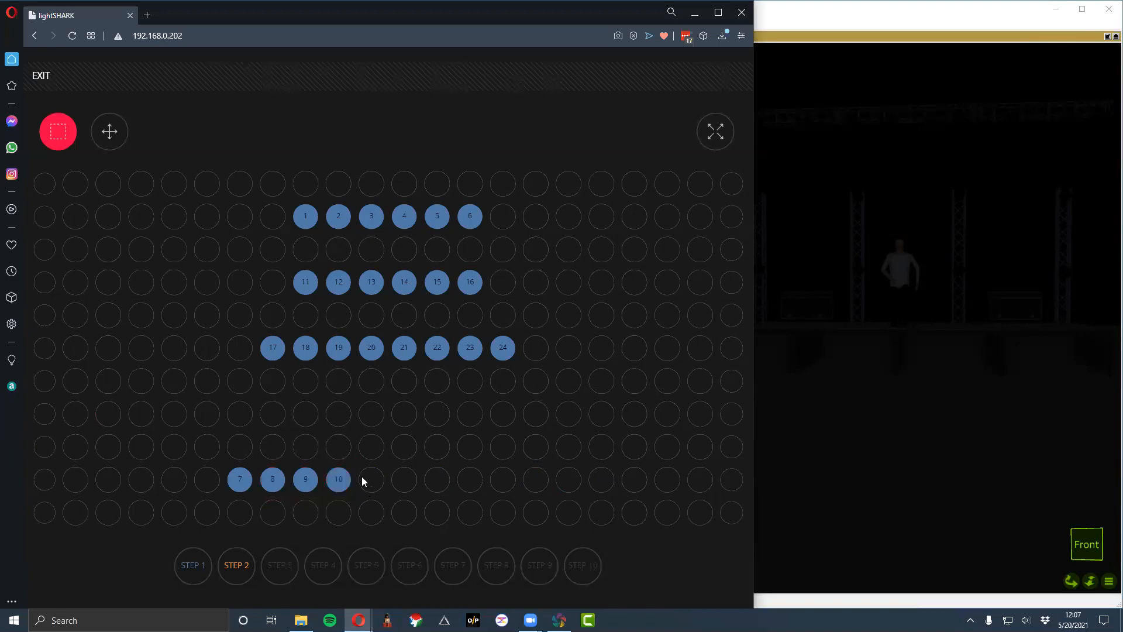
{"action": "left_click", "coordinate": [530, 482]}
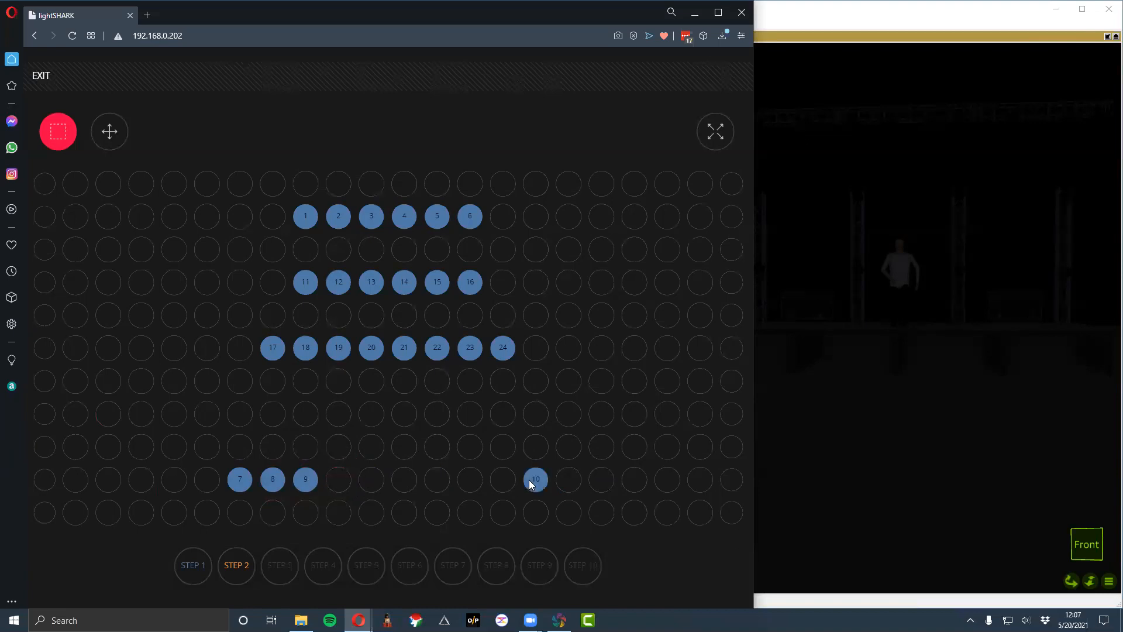
{"action": "left_click", "coordinate": [429, 480]}
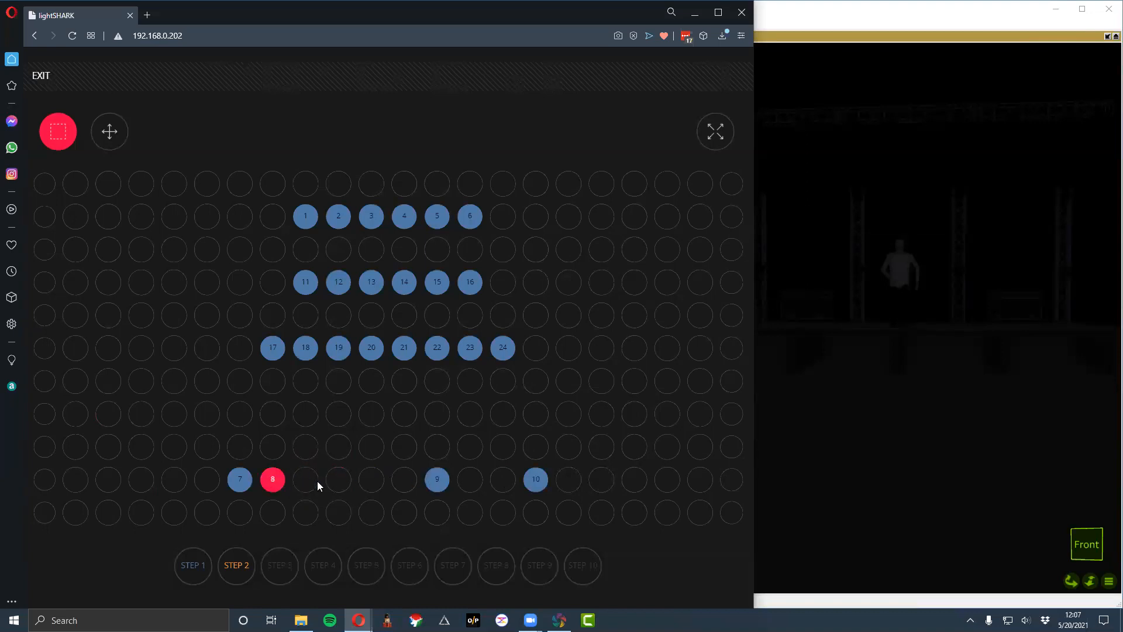
{"action": "left_click", "coordinate": [332, 480]}
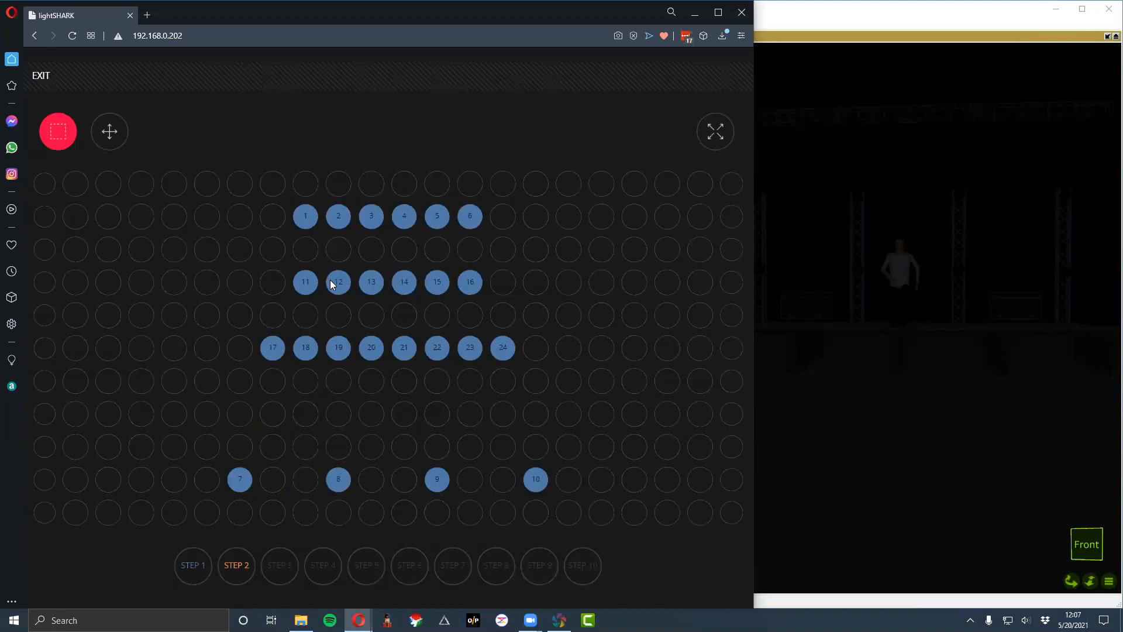
{"action": "left_click", "coordinate": [41, 76]}
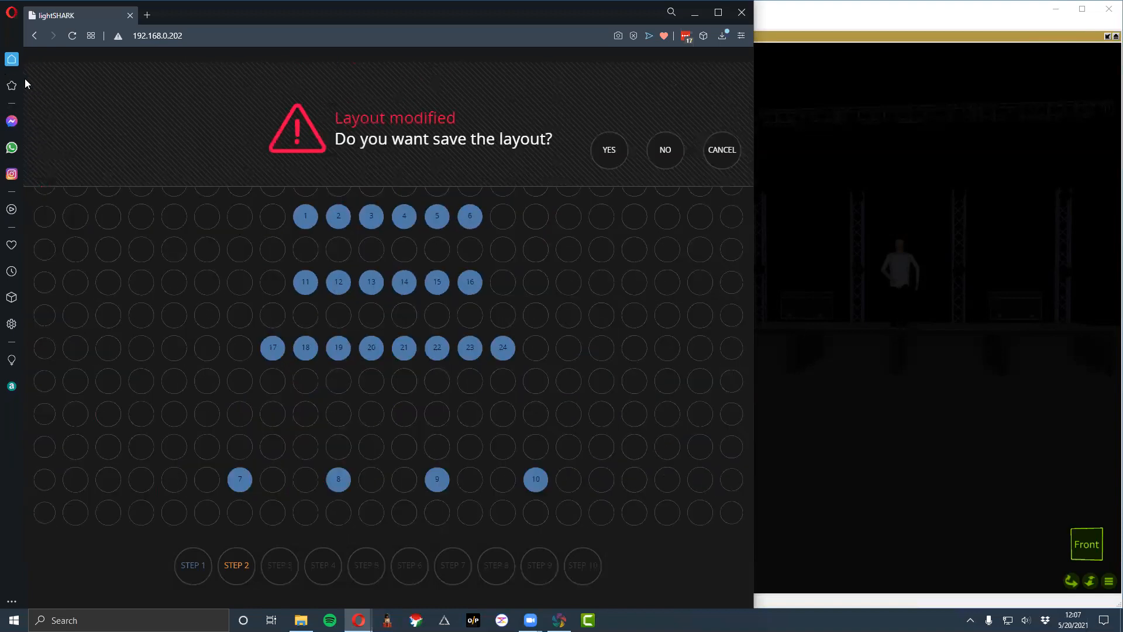
{"action": "left_click", "coordinate": [615, 159]}
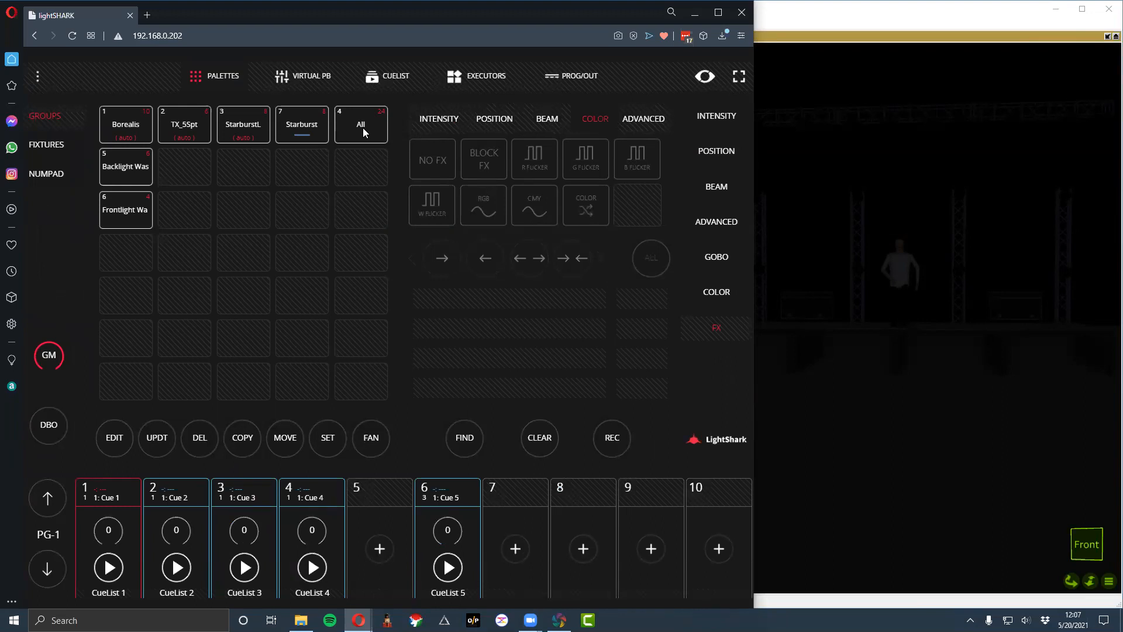
- Select the All group and show its effects
{"action": "left_click", "coordinate": [714, 125]}
{"action": "left_click", "coordinate": [345, 127]}
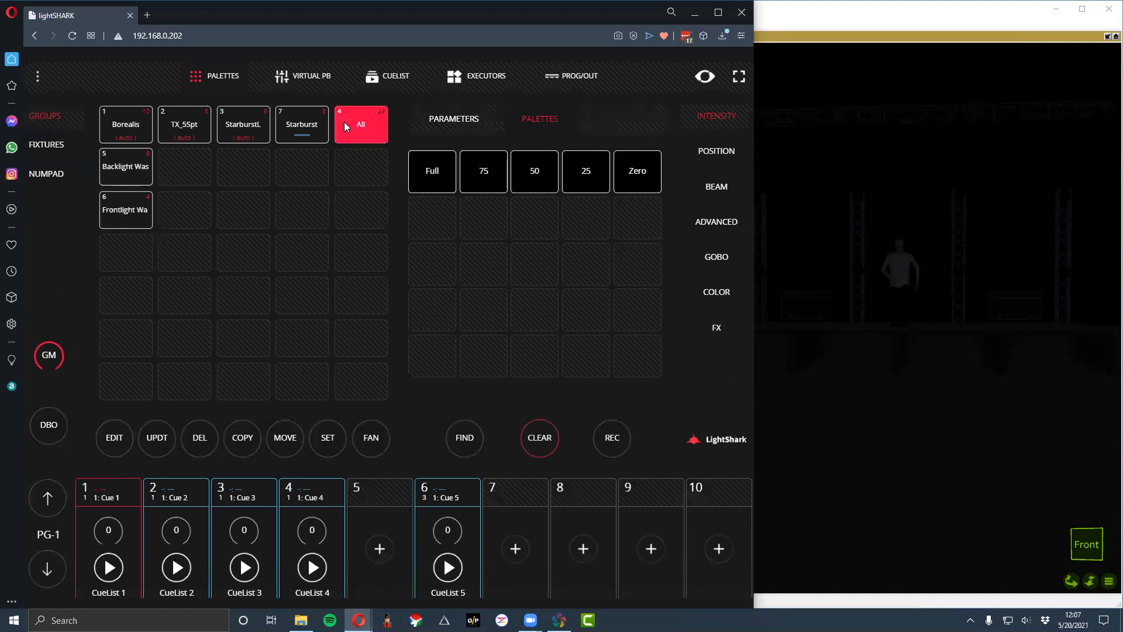
{"action": "left_click", "coordinate": [718, 155]}
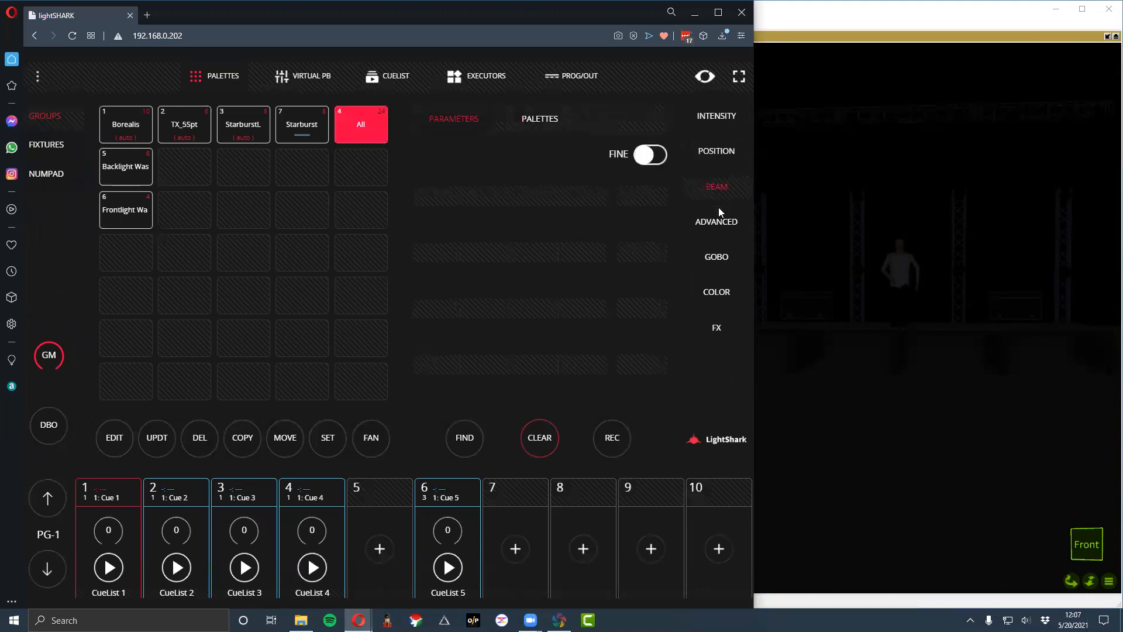
{"action": "left_click", "coordinate": [725, 329]}
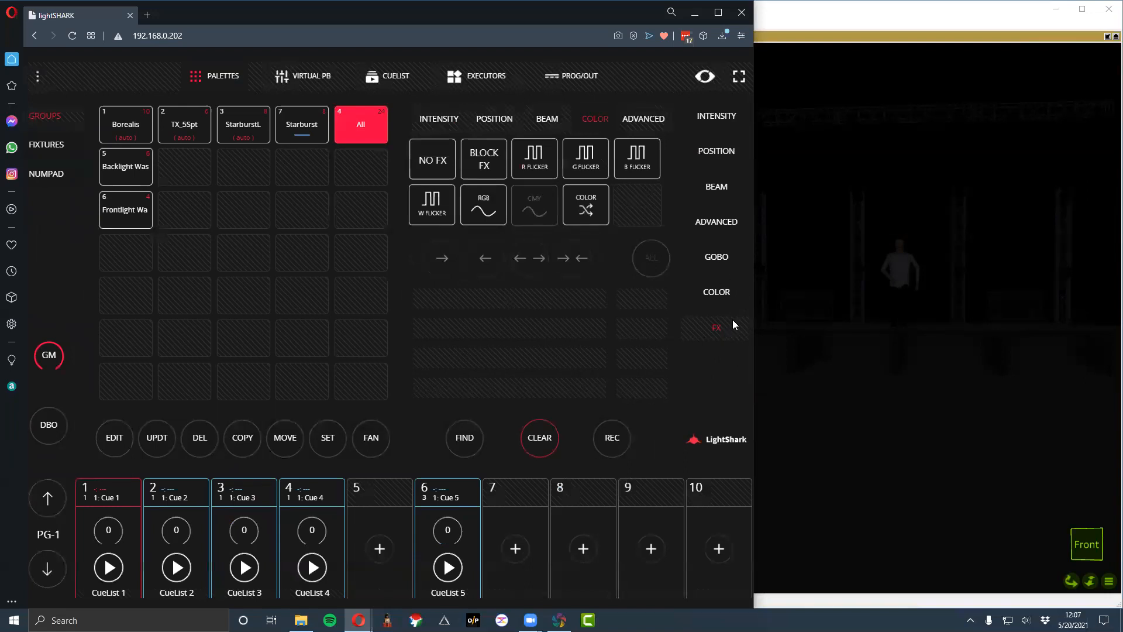
- Apply the Chase Up intensity effect to the All group and set its width to 73%
{"action": "left_click", "coordinate": [430, 117]}
{"action": "left_click", "coordinate": [492, 119]}
{"action": "left_click", "coordinate": [547, 118]}
{"action": "left_click", "coordinate": [589, 120]}
{"action": "left_click", "coordinate": [637, 119]}
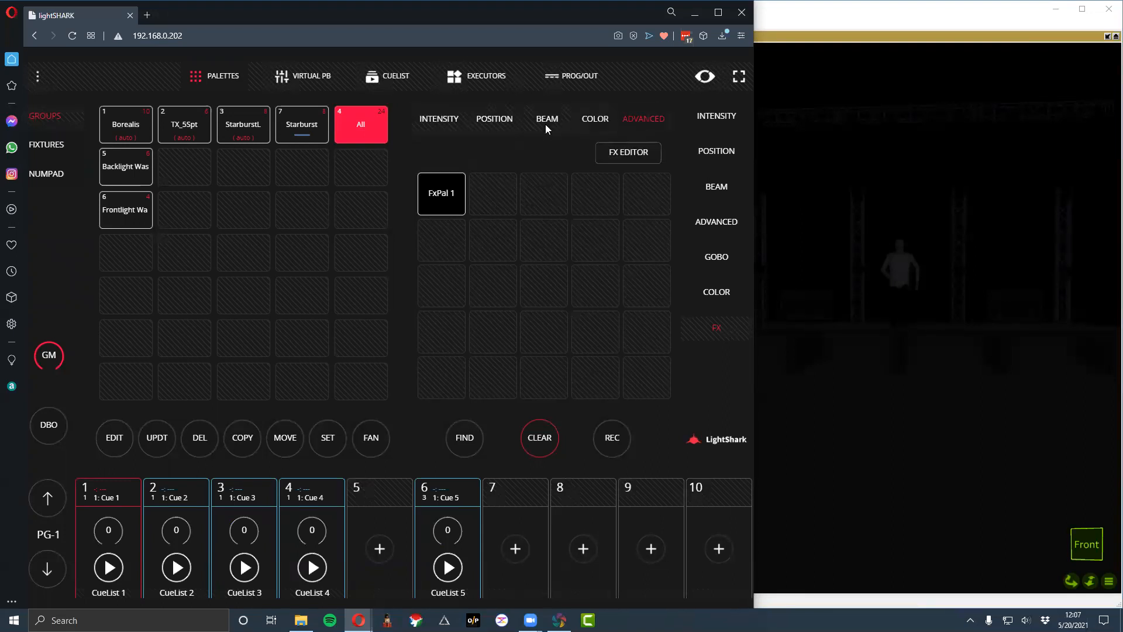
{"action": "left_click", "coordinate": [433, 121]}
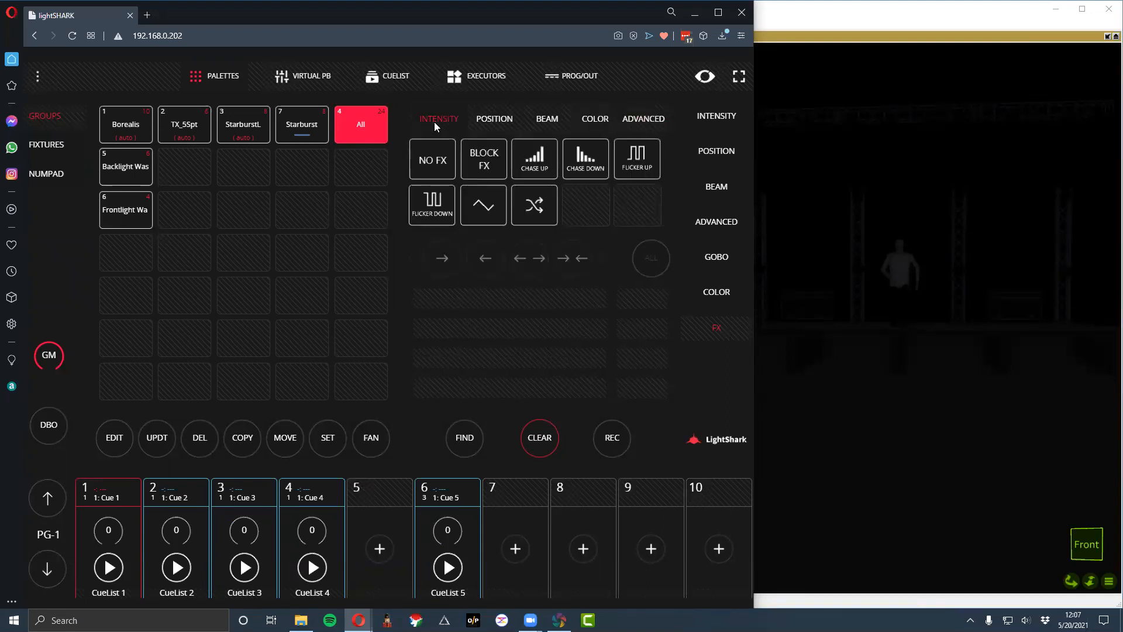
{"action": "left_click", "coordinate": [542, 159]}
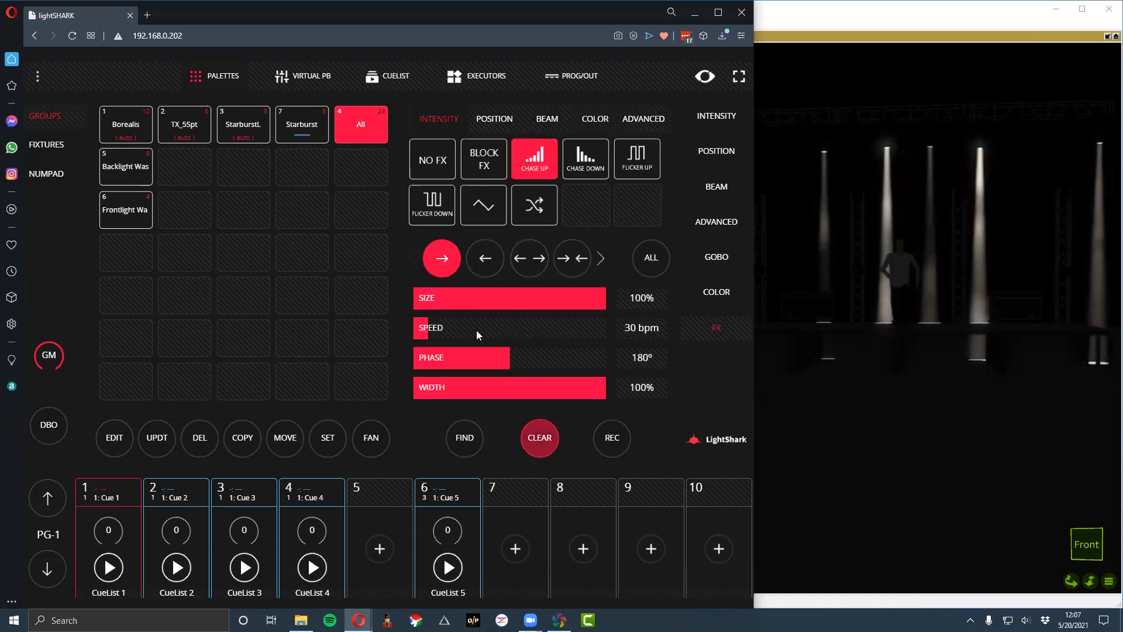
{"action": "left_click_drag", "start_coordinate": [538, 398], "coordinate": [459, 390]}
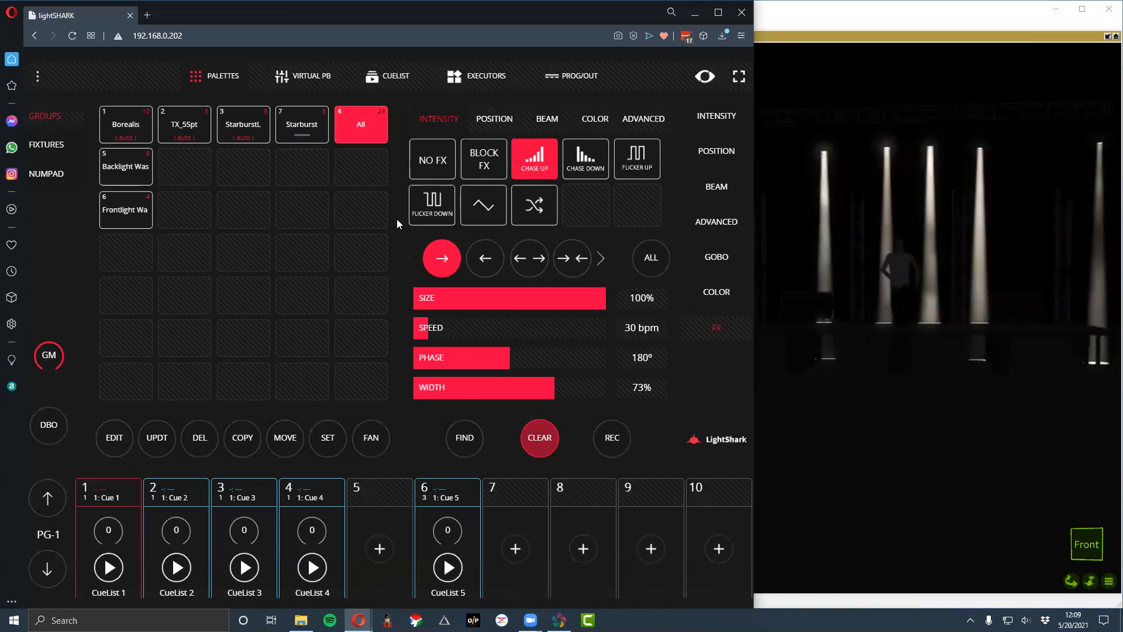
- Set the chase direction to leftward and open the full list of effect directions
{"action": "left_click", "coordinate": [491, 260]}
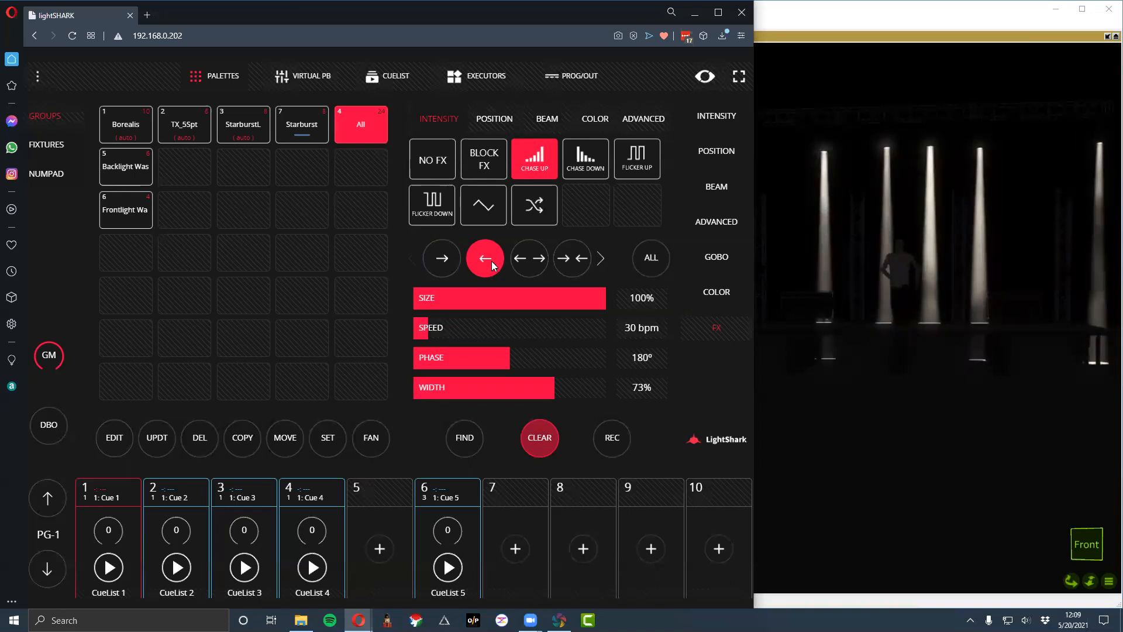
{"action": "left_click", "coordinate": [600, 257]}
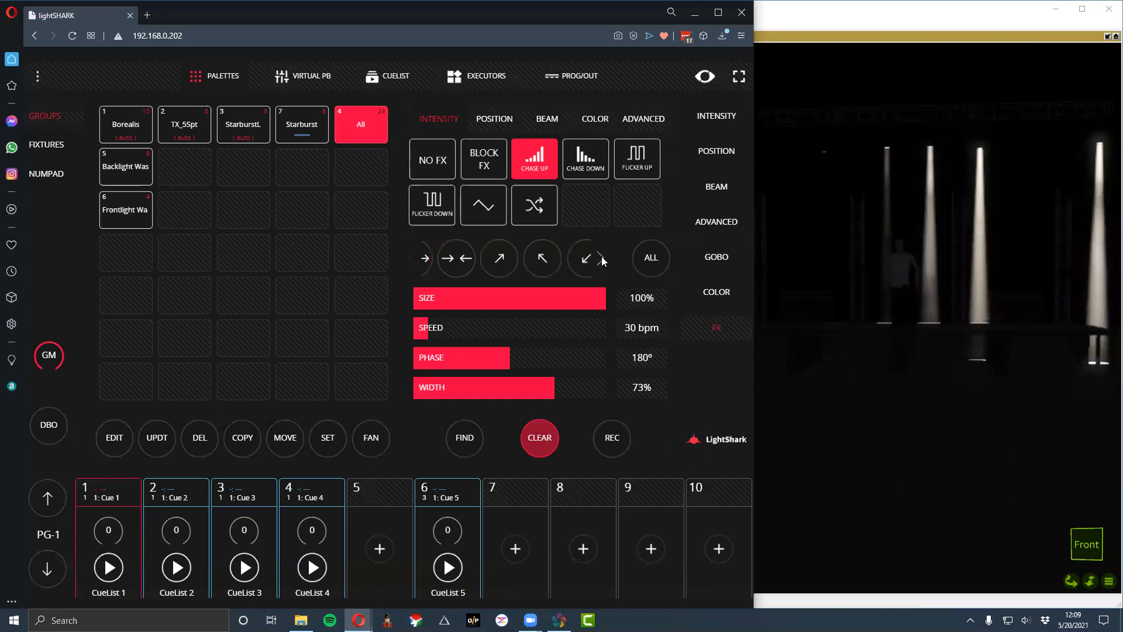
{"action": "left_click", "coordinate": [412, 257]}
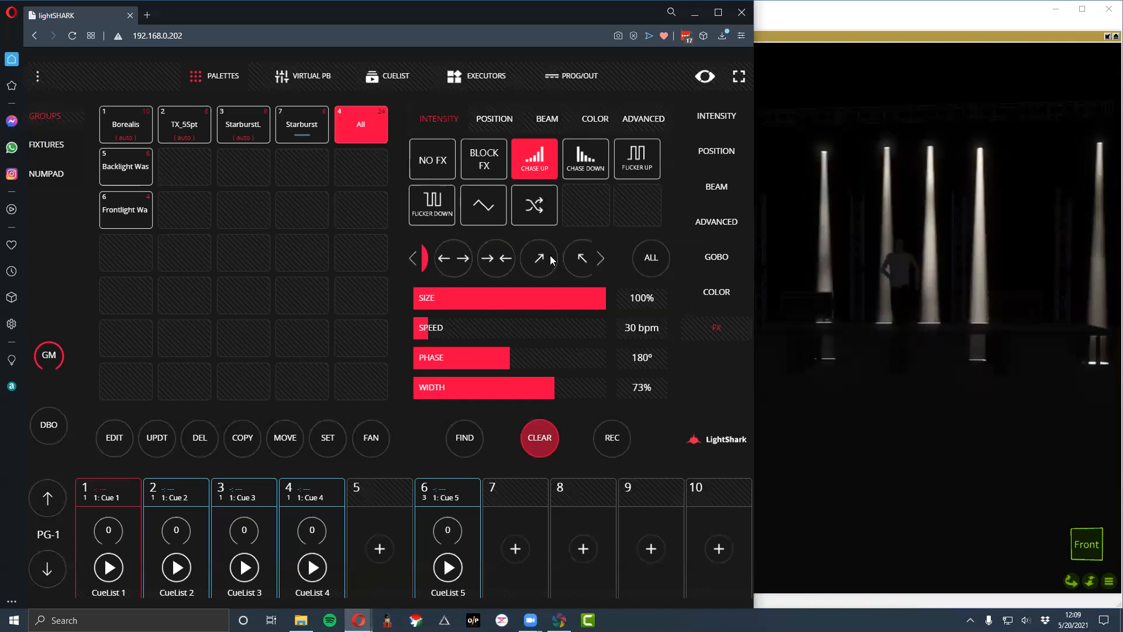
{"action": "left_click", "coordinate": [642, 258]}
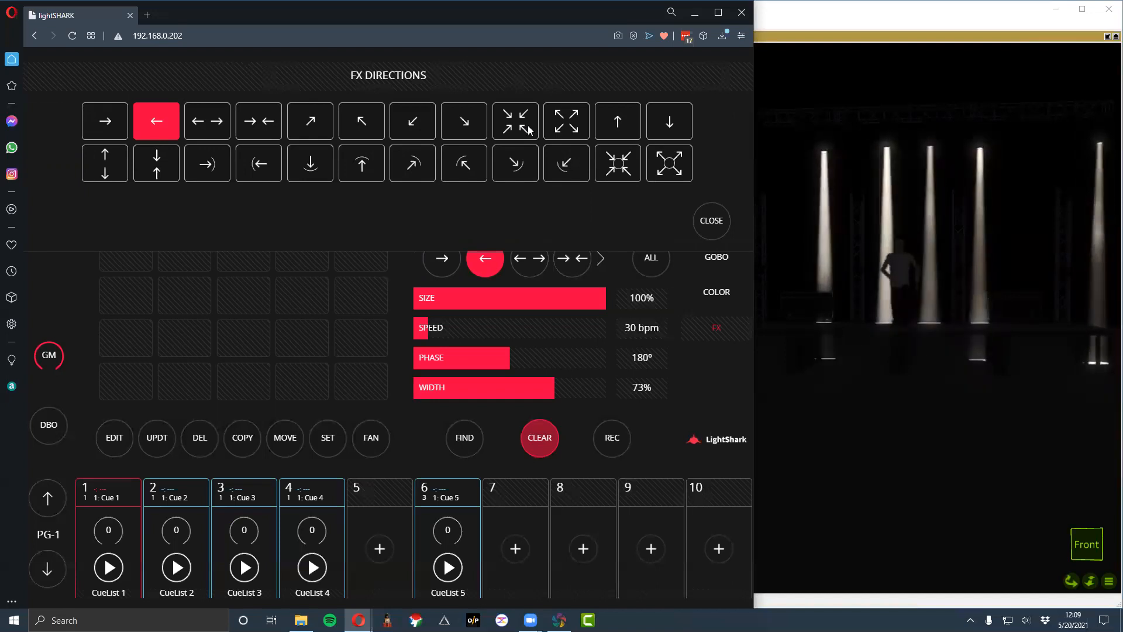
- Try the horizontal outward, horizontal inward and downward directions, and set the chase to the four-way diagonal outward direction
{"action": "left_click", "coordinate": [192, 119]}
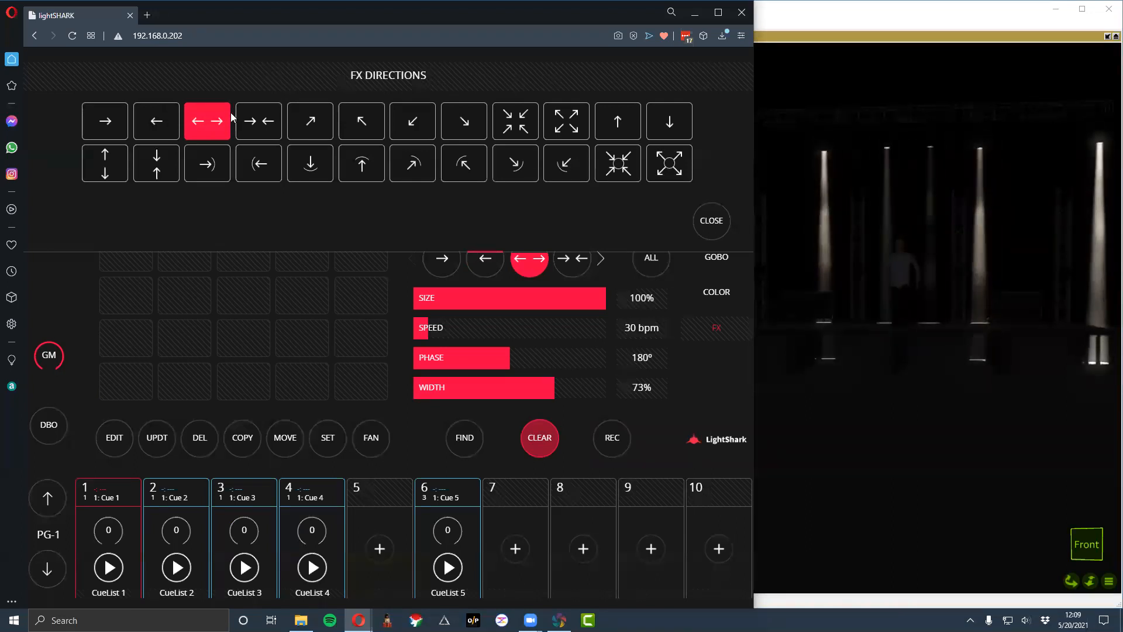
{"action": "left_click", "coordinate": [258, 120]}
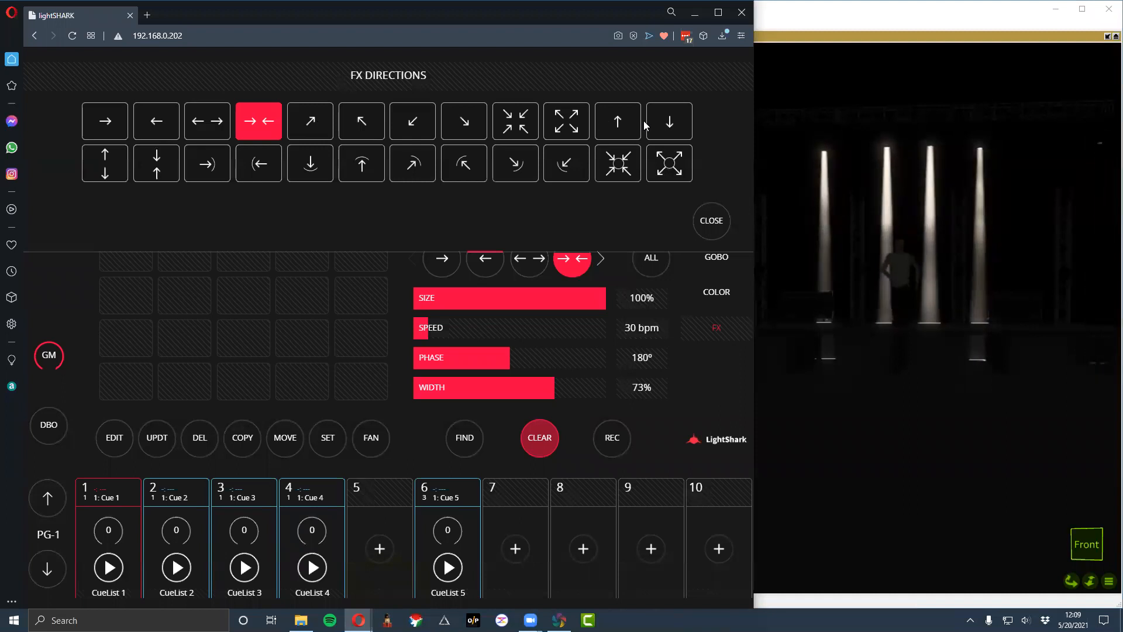
{"action": "left_click", "coordinate": [662, 128]}
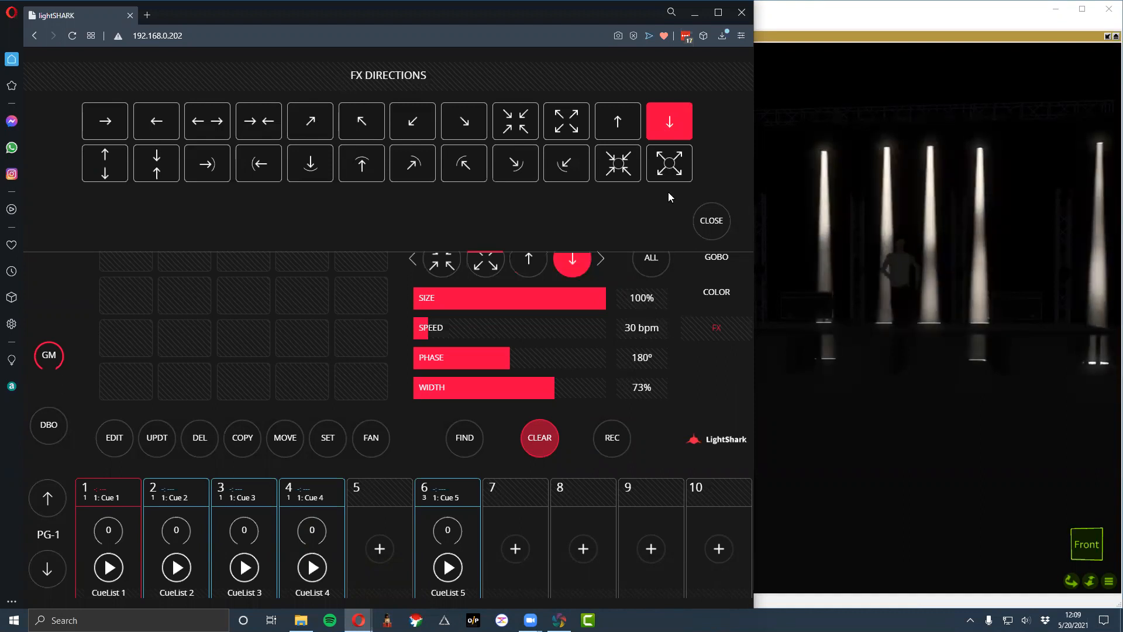
{"action": "left_click", "coordinate": [566, 123]}
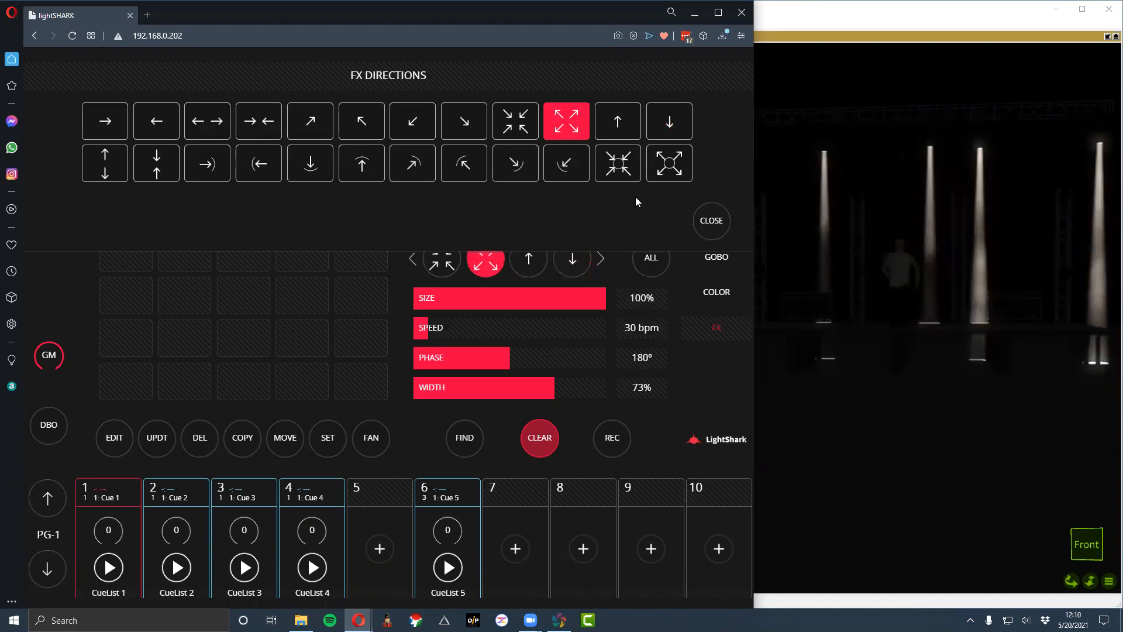
{"action": "left_click", "coordinate": [702, 217]}
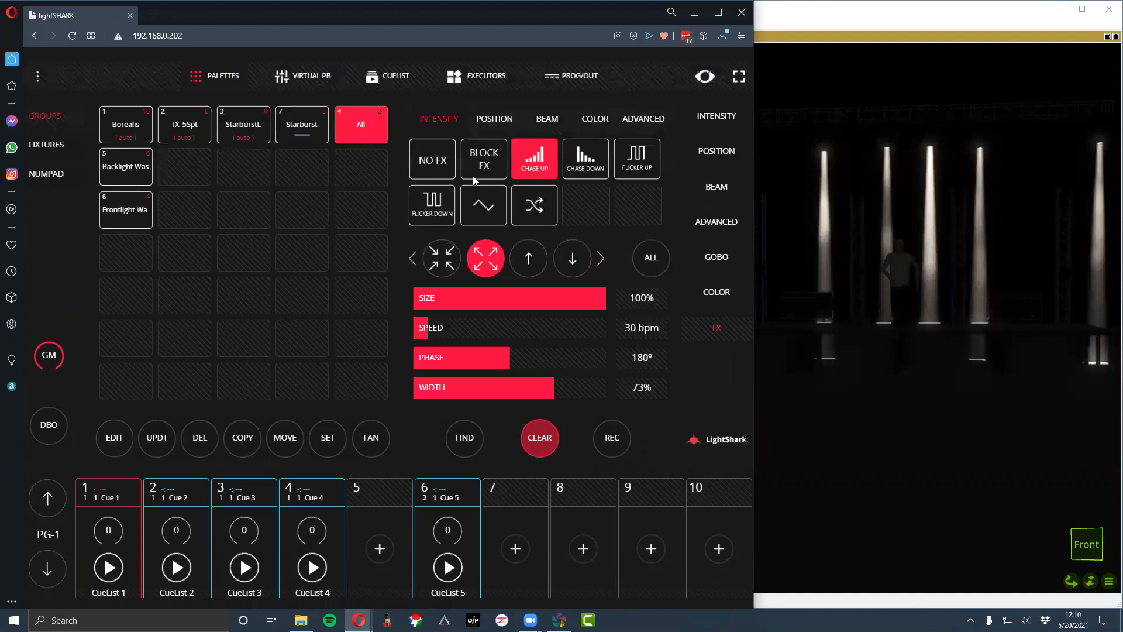
- Clear the chase effect, and light the Borealis and All groups with Find, leaving no group selected
{"action": "left_click", "coordinate": [355, 136]}
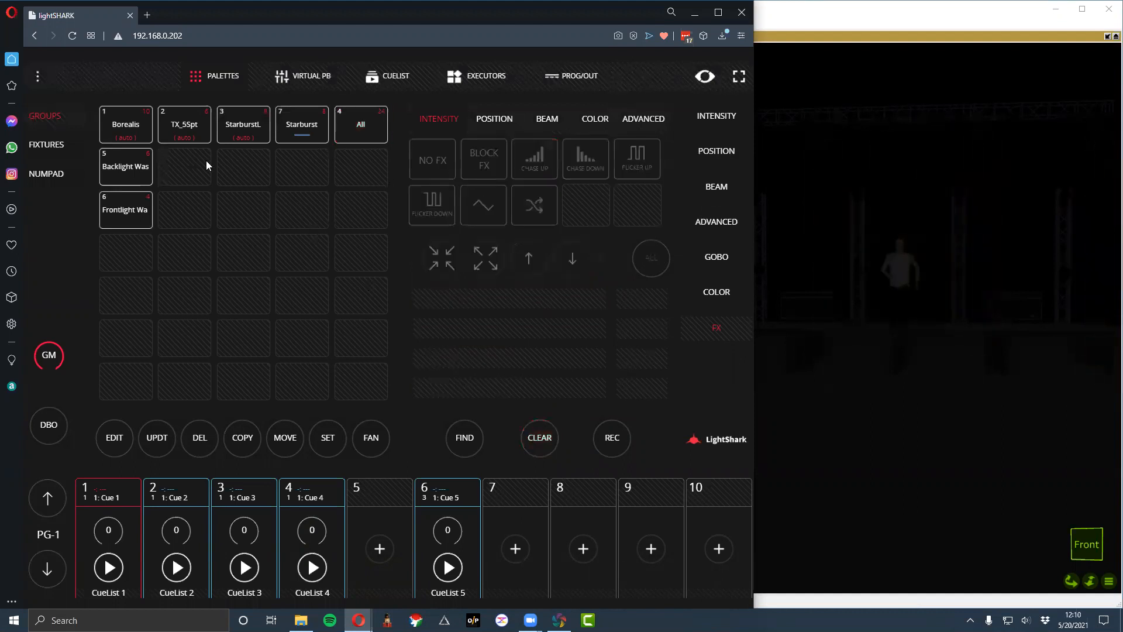
{"action": "left_click", "coordinate": [124, 128]}
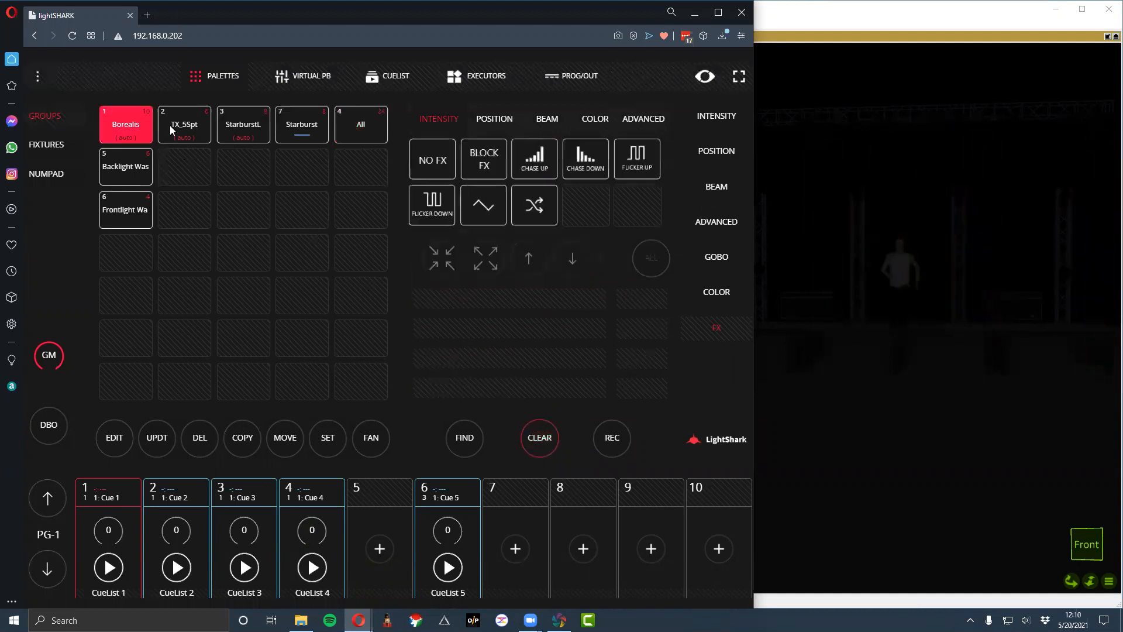
{"action": "left_click", "coordinate": [342, 133]}
{"action": "left_click", "coordinate": [465, 440]}
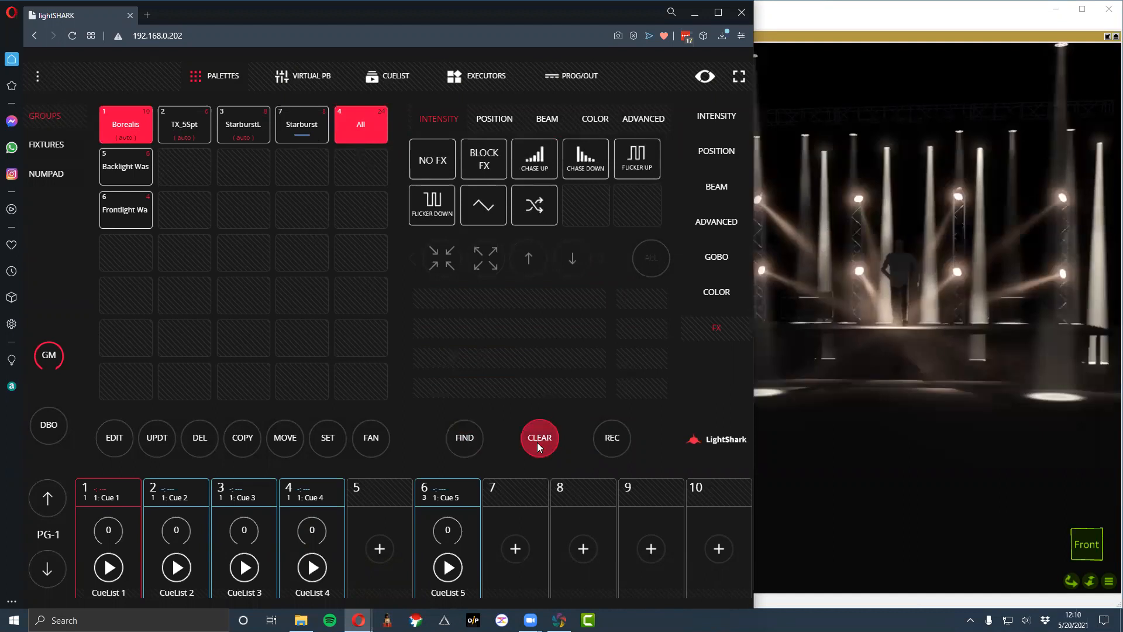
{"action": "left_click", "coordinate": [539, 445]}
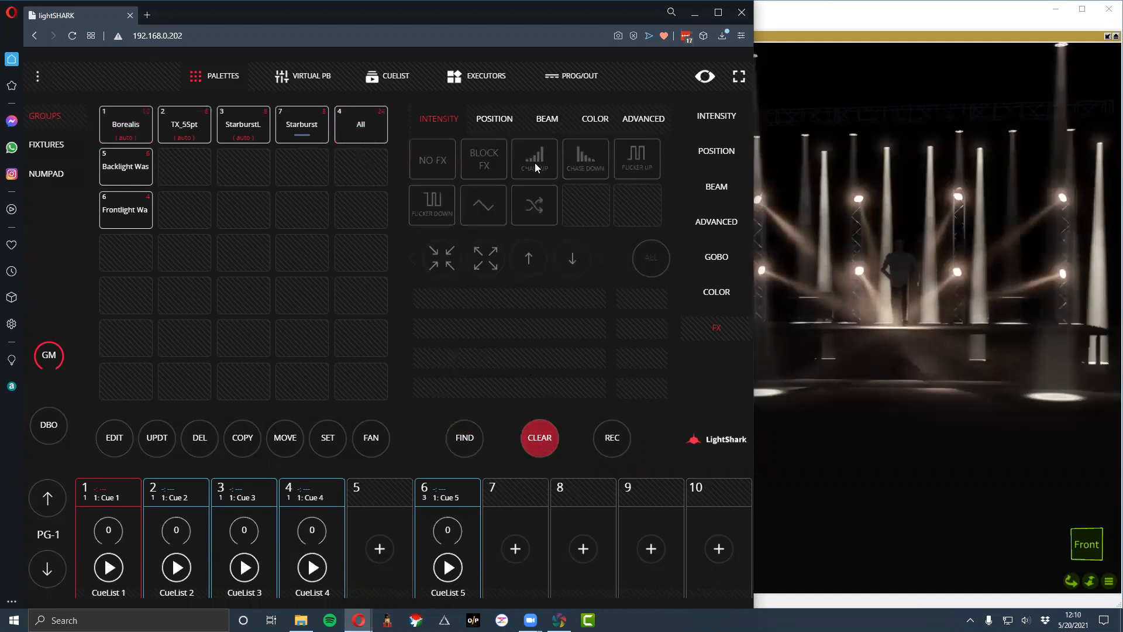
- Try the R Flicker color effect on the All group, and replace it with the RGB wave effect
{"action": "left_click", "coordinate": [530, 121]}
{"action": "left_click", "coordinate": [594, 117]}
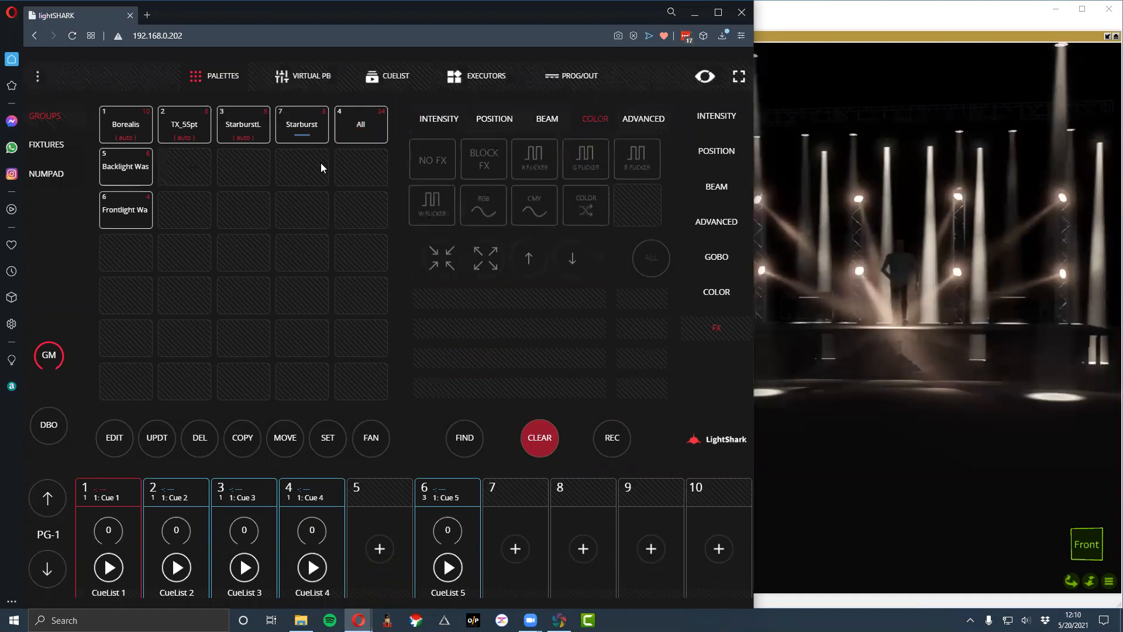
{"action": "left_click", "coordinate": [361, 124]}
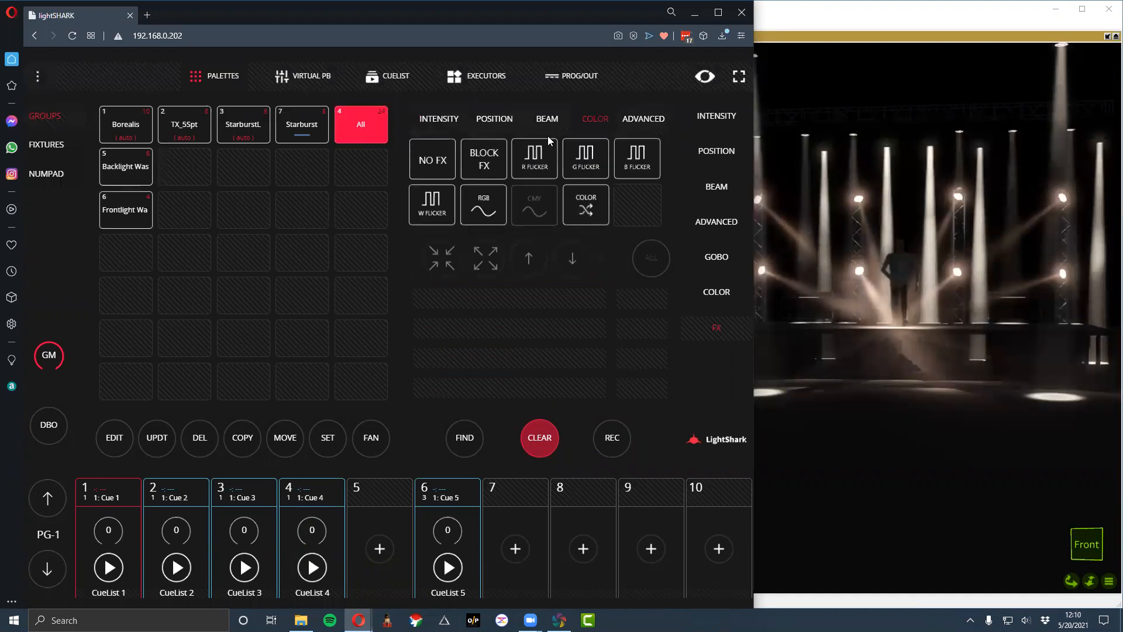
{"action": "left_click", "coordinate": [539, 159]}
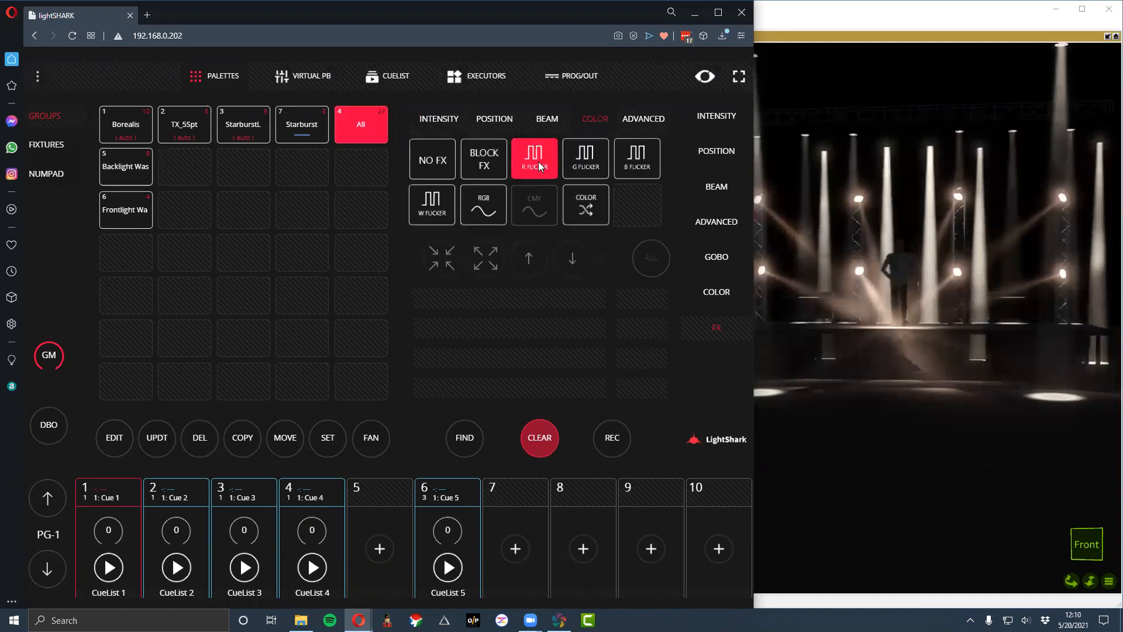
{"action": "left_click", "coordinate": [485, 209]}
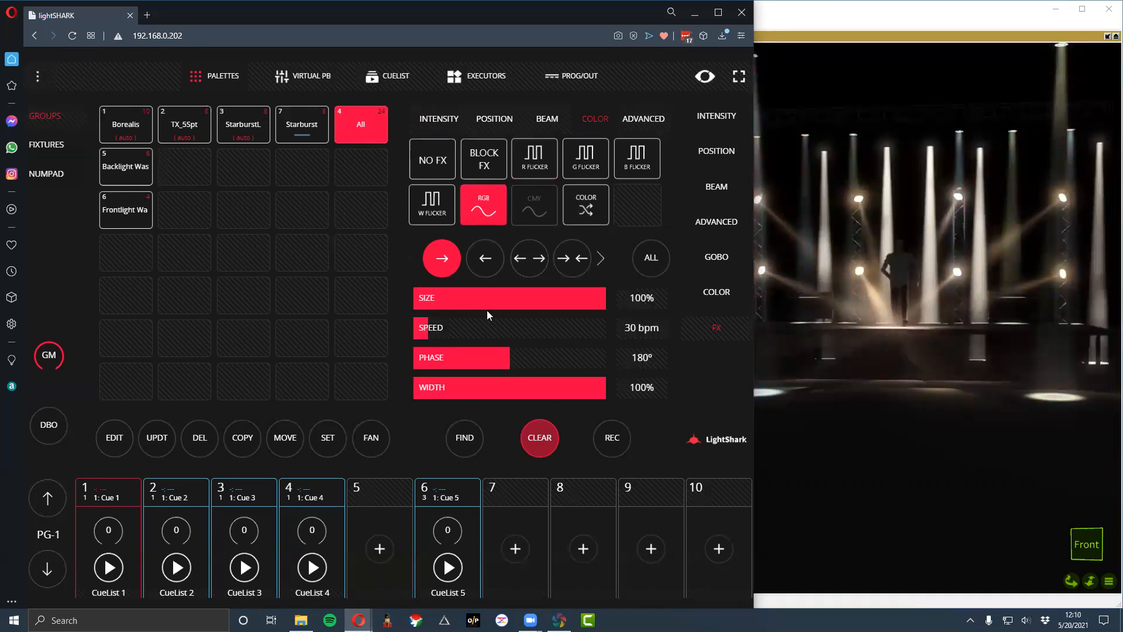
{"action": "left_click", "coordinate": [554, 299]}
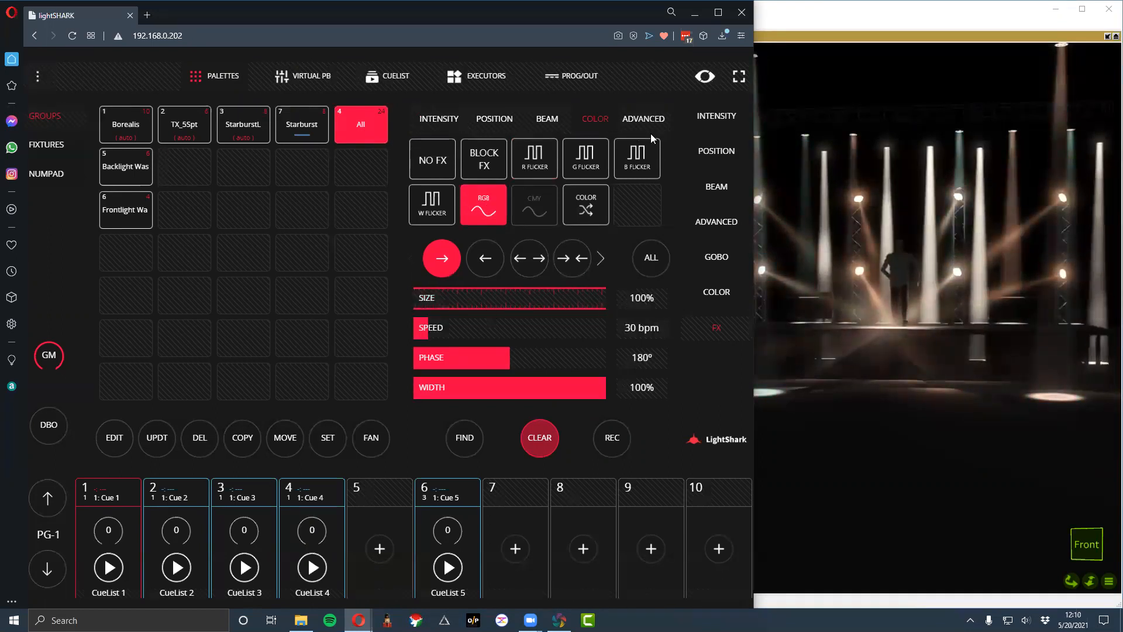
- Open the color parameters of the Starburst group beside All, and lower its White level to 0%
{"action": "left_click", "coordinate": [714, 117]}
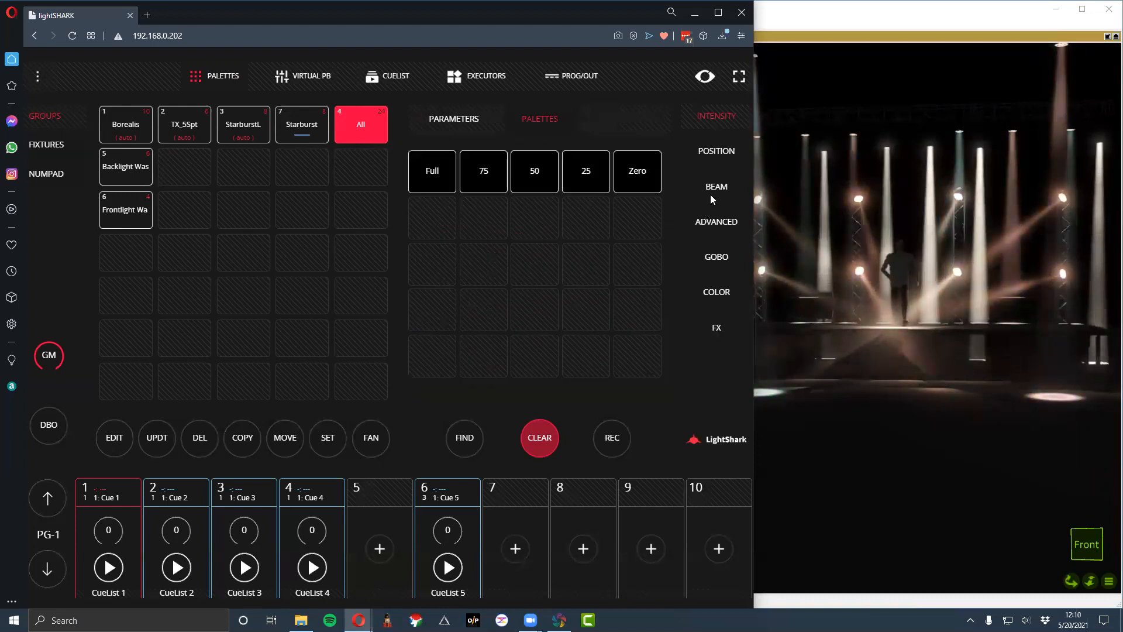
{"action": "left_click", "coordinate": [716, 290]}
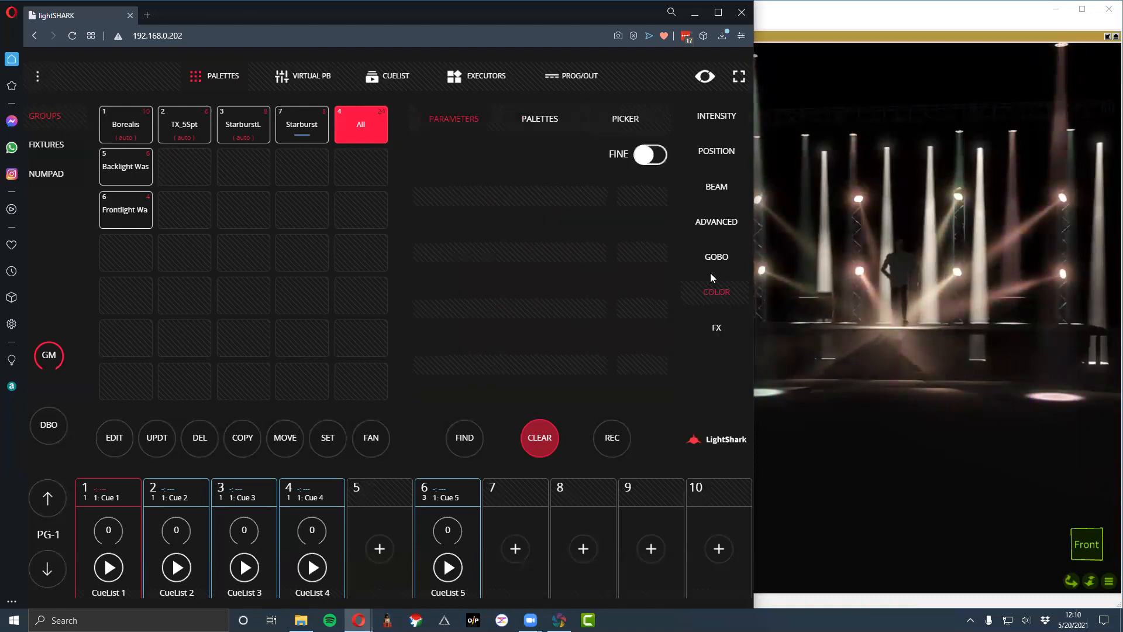
{"action": "left_click", "coordinate": [363, 128]}
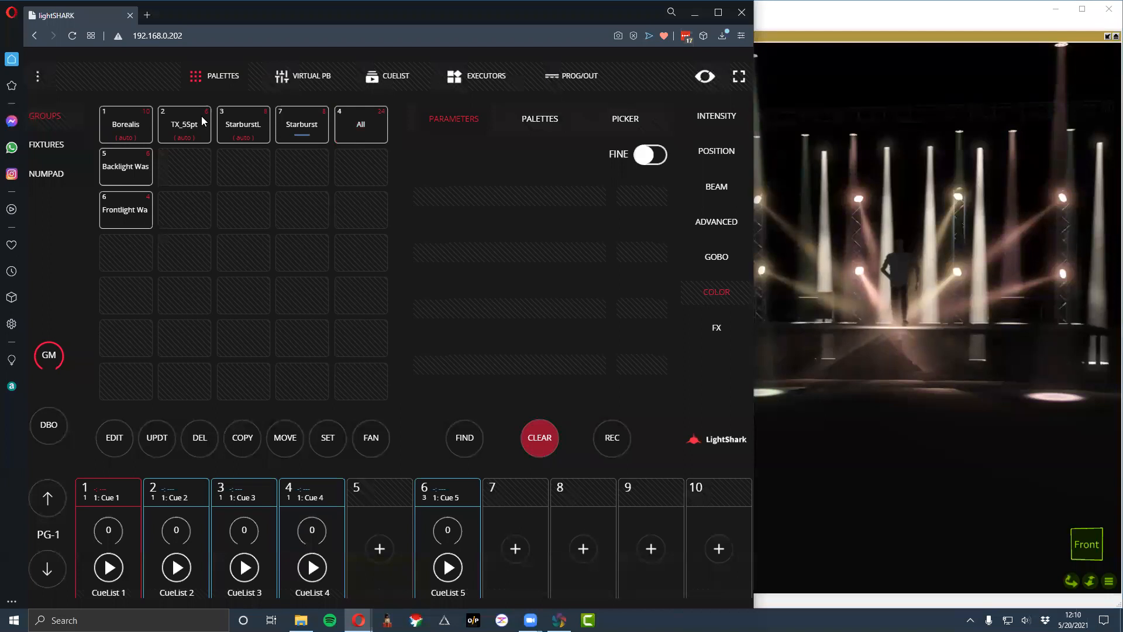
{"action": "left_click", "coordinate": [300, 125]}
{"action": "left_click_drag", "start_coordinate": [580, 359], "coordinate": [481, 364]}
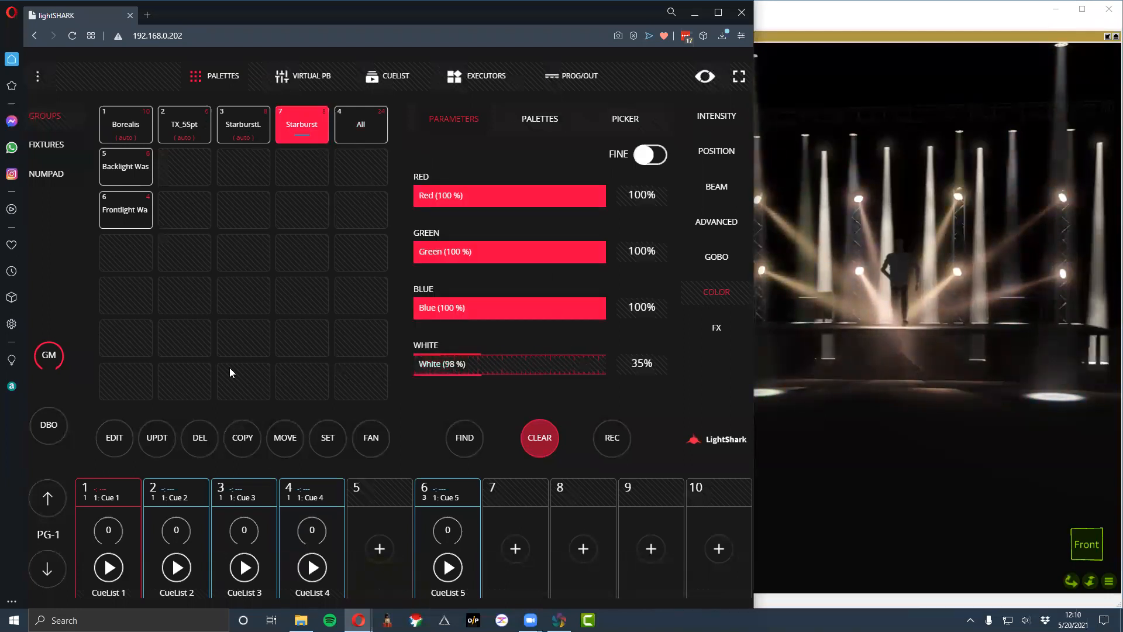
{"action": "left_click_drag", "start_coordinate": [230, 372], "coordinate": [234, 369]}
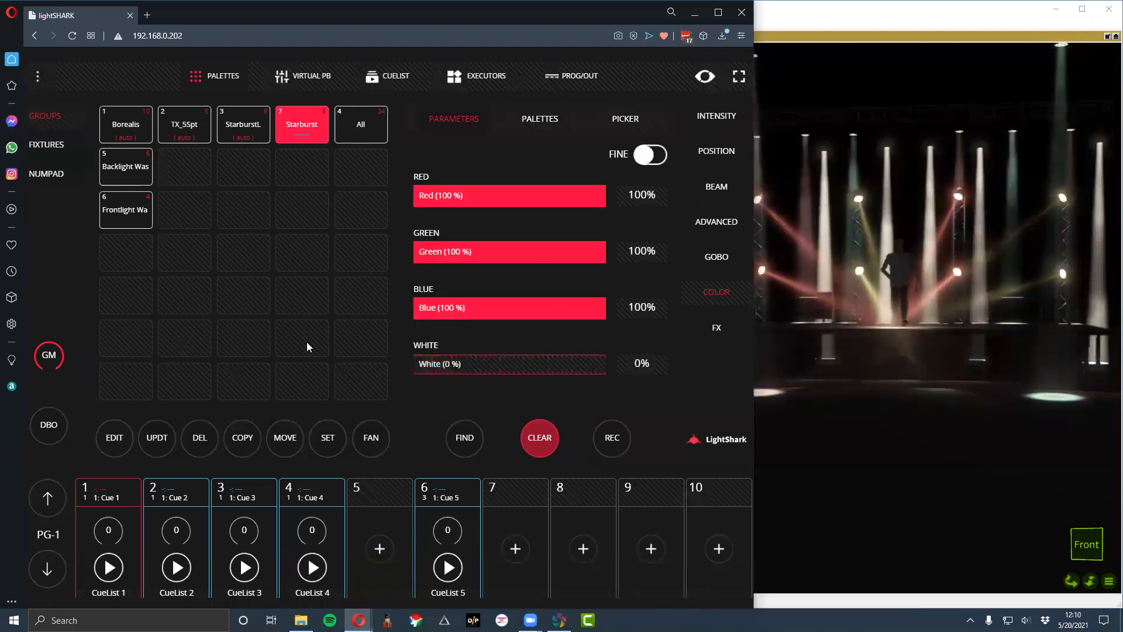
- Lower the White level of the Borealis group to 0%
{"action": "left_click", "coordinate": [112, 124]}
{"action": "left_click_drag", "start_coordinate": [550, 363], "coordinate": [441, 364]}
{"action": "left_click_drag", "start_coordinate": [155, 353], "coordinate": [186, 310]}
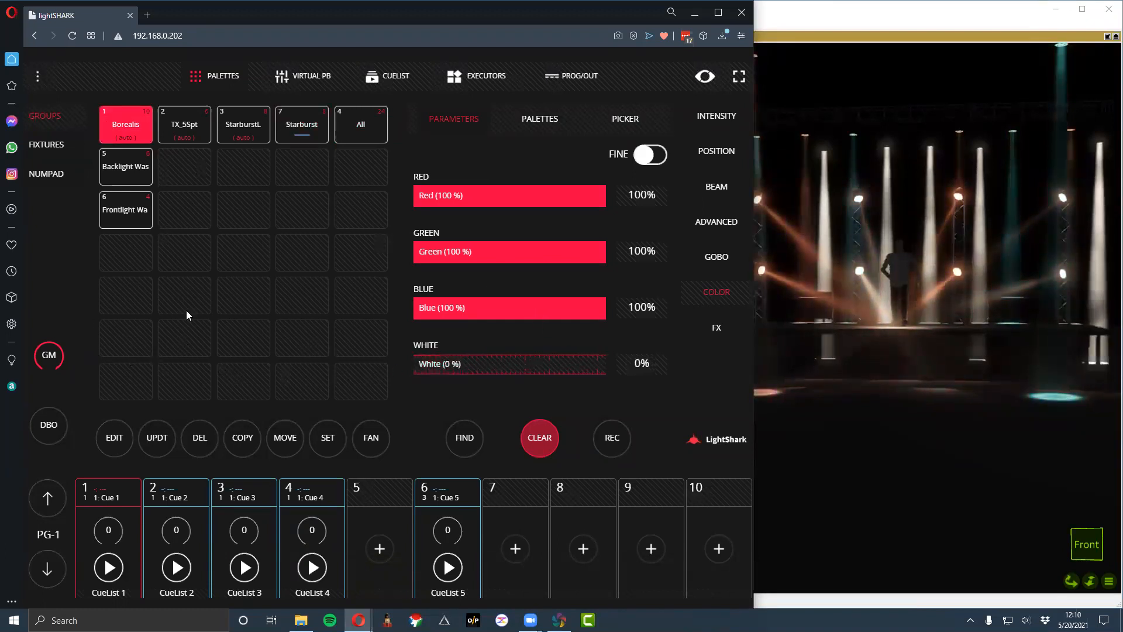
- Apply the RGB wave color effect to the All group, and set its direction to downward
{"action": "left_click", "coordinate": [720, 321]}
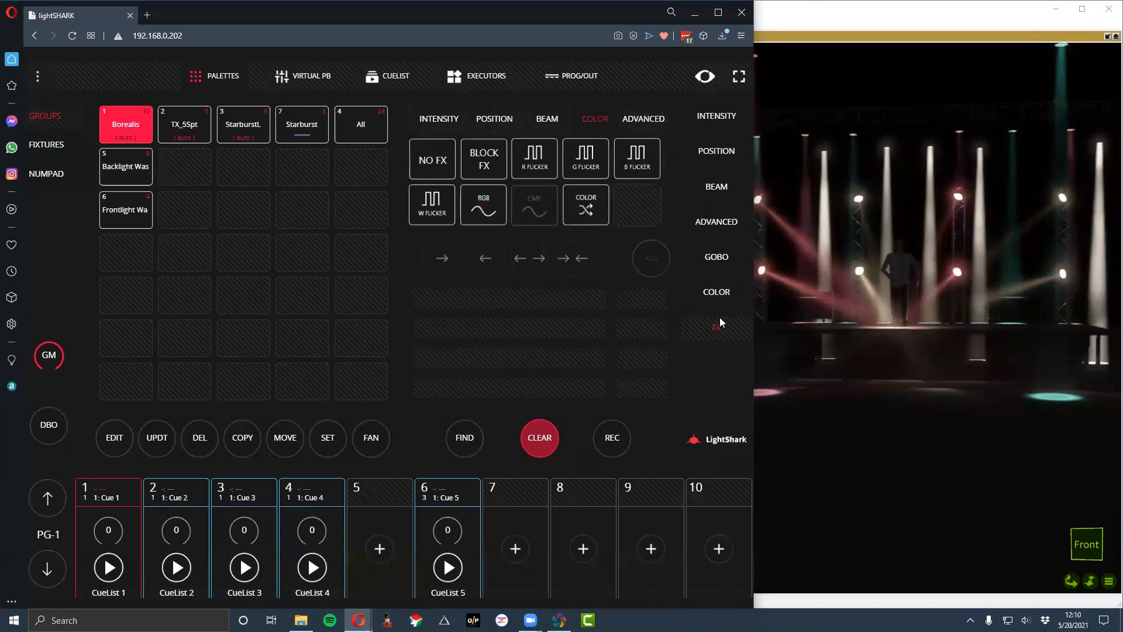
{"action": "left_click", "coordinate": [340, 128]}
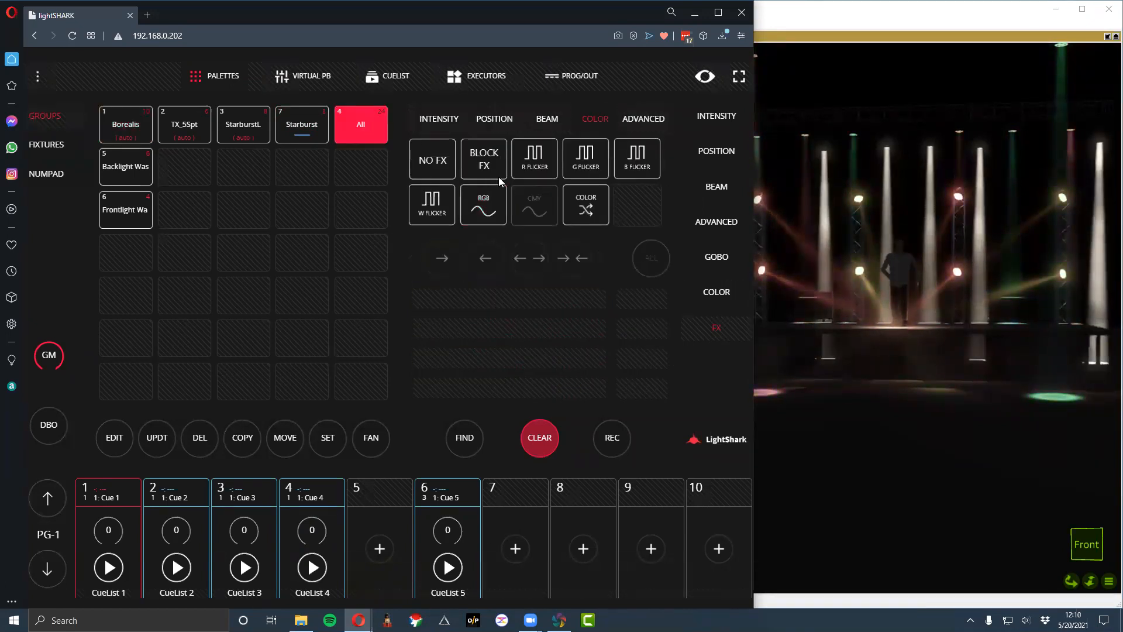
{"action": "left_click", "coordinate": [485, 206]}
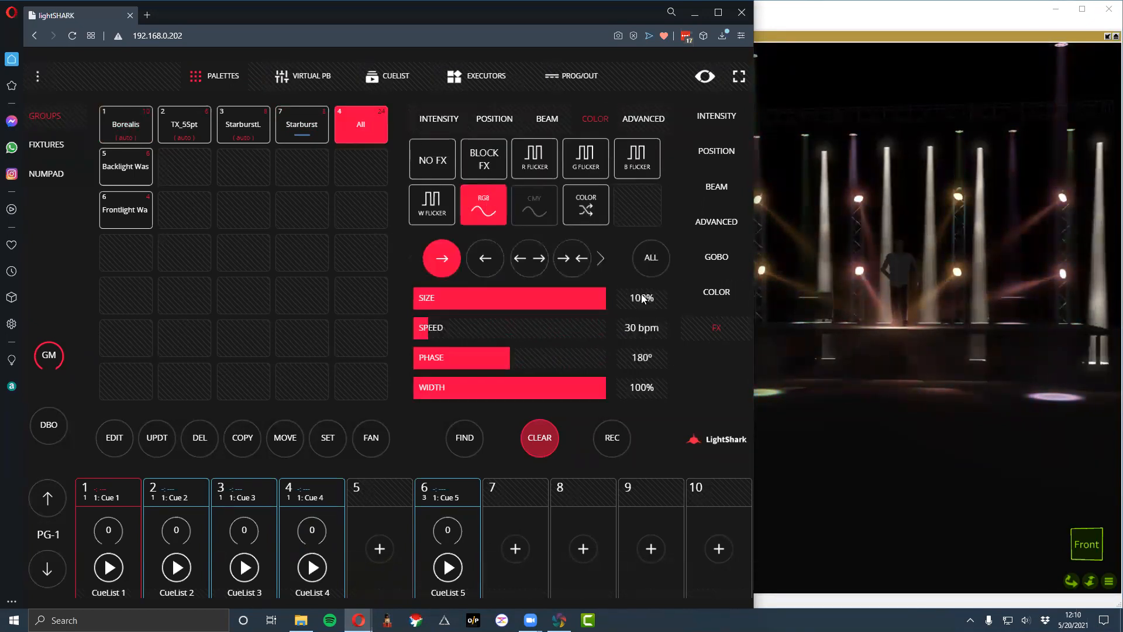
{"action": "left_click", "coordinate": [652, 262]}
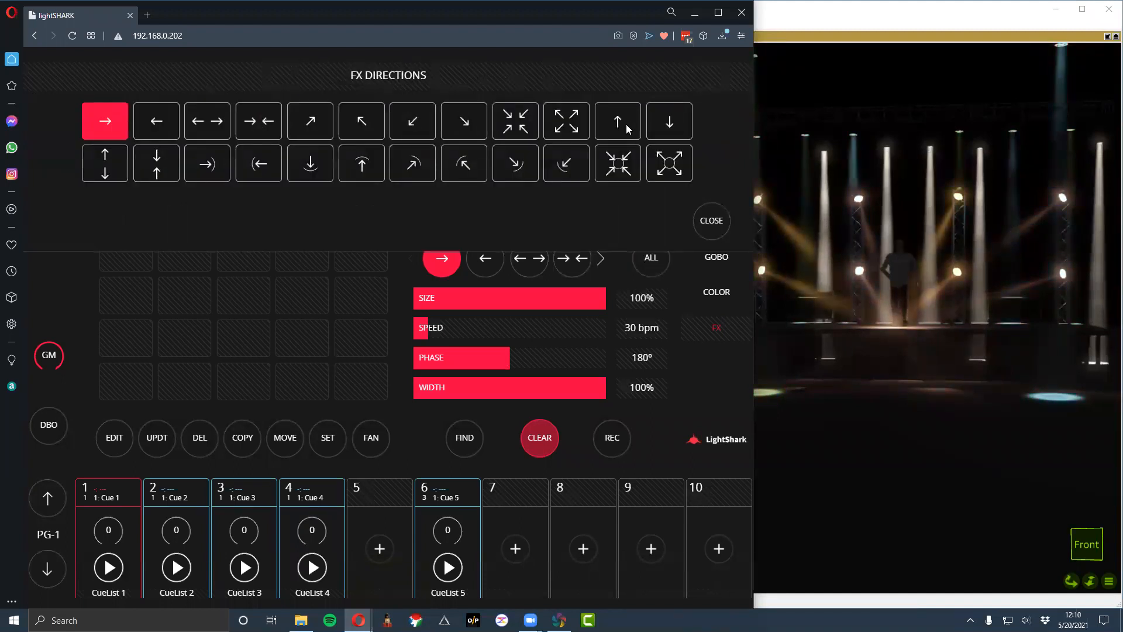
{"action": "left_click", "coordinate": [679, 121]}
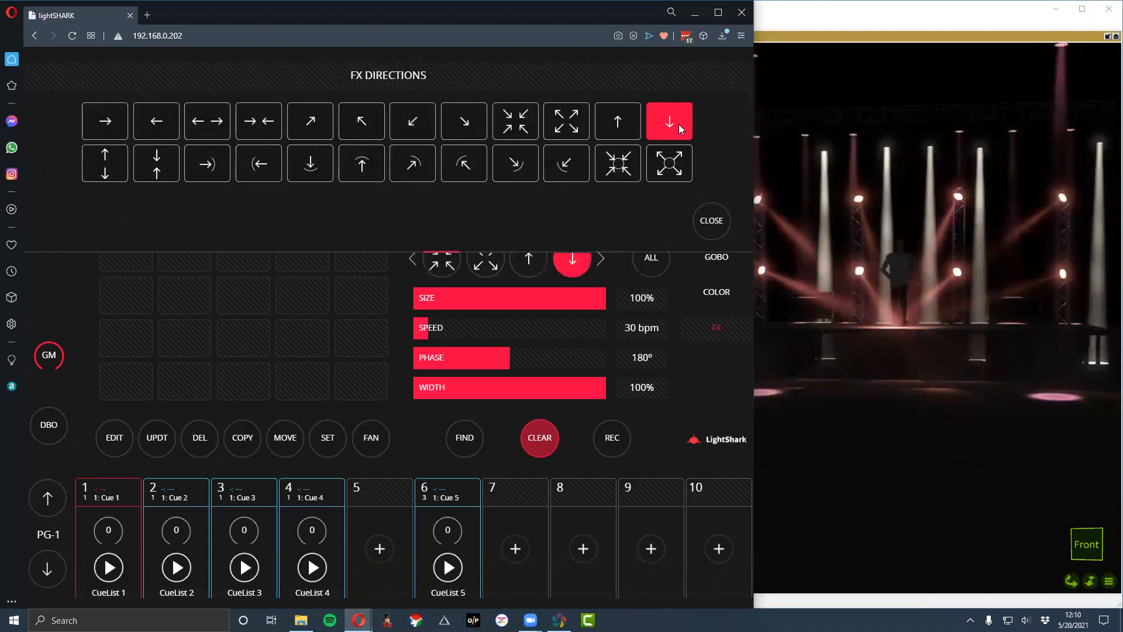
{"action": "left_click", "coordinate": [710, 232]}
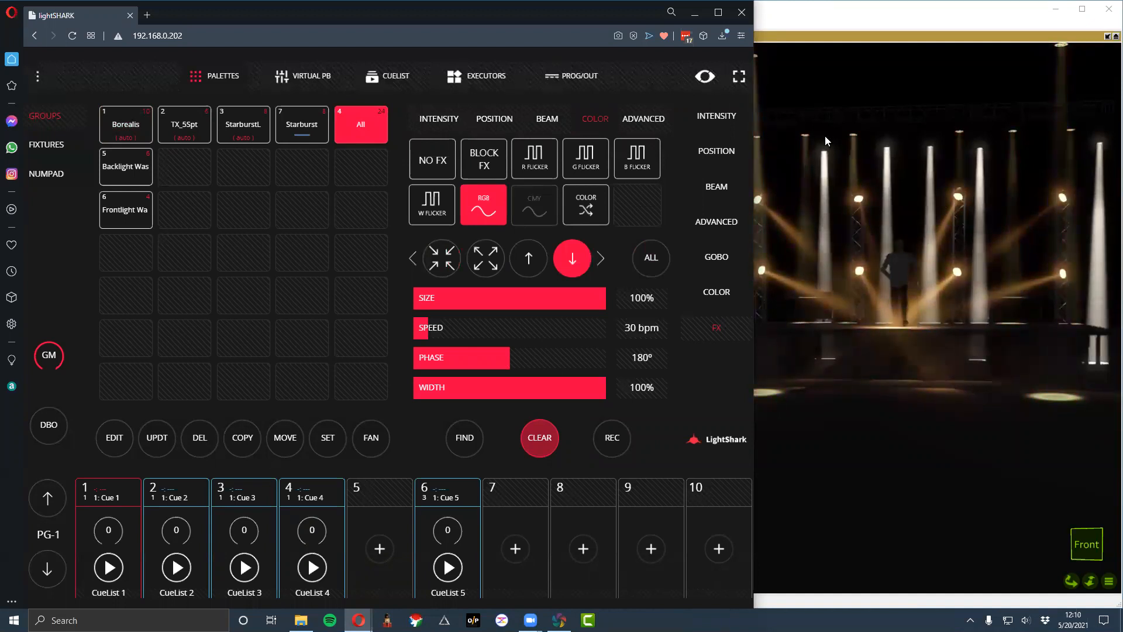
- Examine the fixture layout of the All group up close and from afar, and exit with the layout fitted to the view
{"action": "left_click", "coordinate": [114, 437]}
{"action": "left_click", "coordinate": [377, 125]}
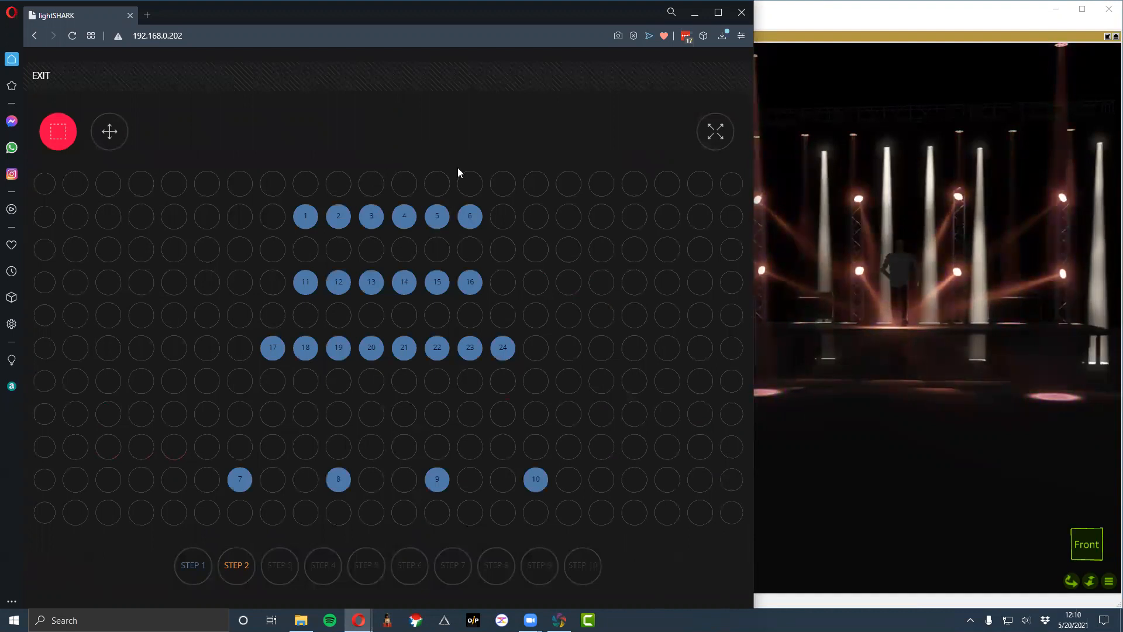
{"action": "scroll", "coordinate": [282, 199], "scroll_direction": "up", "scroll_amount": 2}
{"action": "scroll", "coordinate": [282, 199], "scroll_direction": "up", "scroll_amount": 3}
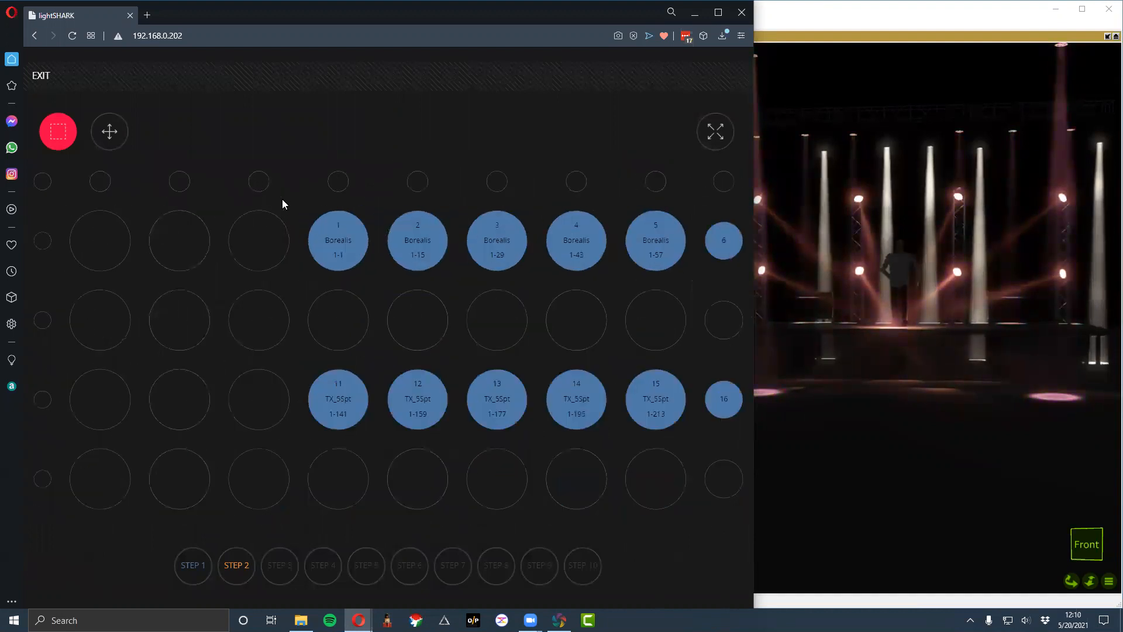
{"action": "scroll", "coordinate": [281, 199], "scroll_direction": "down", "scroll_amount": 1}
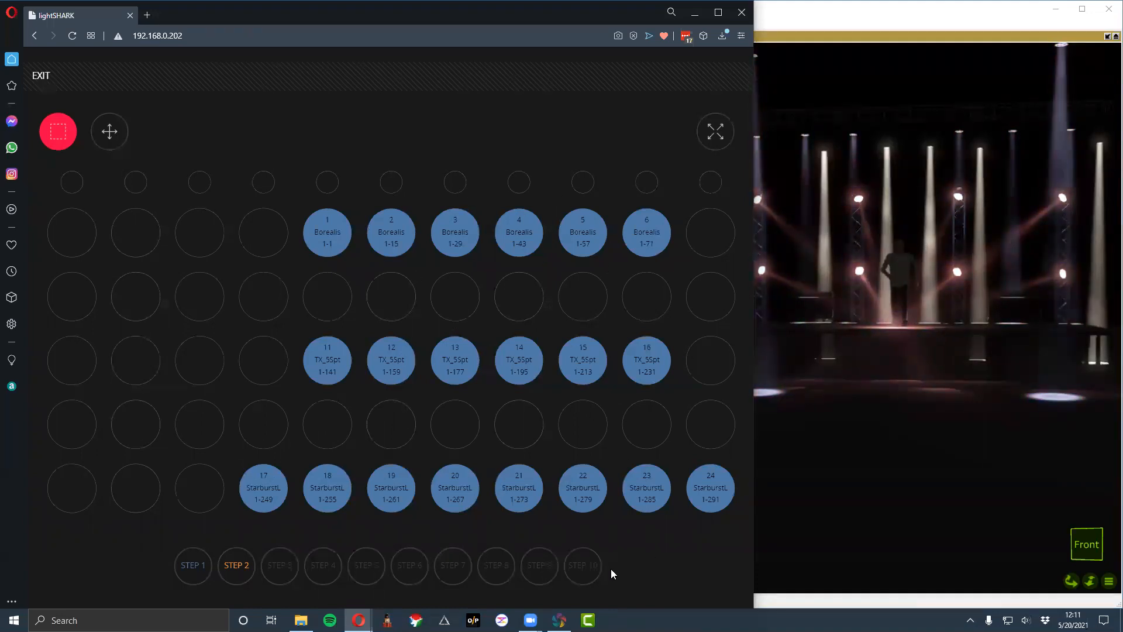
{"action": "scroll", "coordinate": [576, 447], "scroll_direction": "down", "scroll_amount": 4}
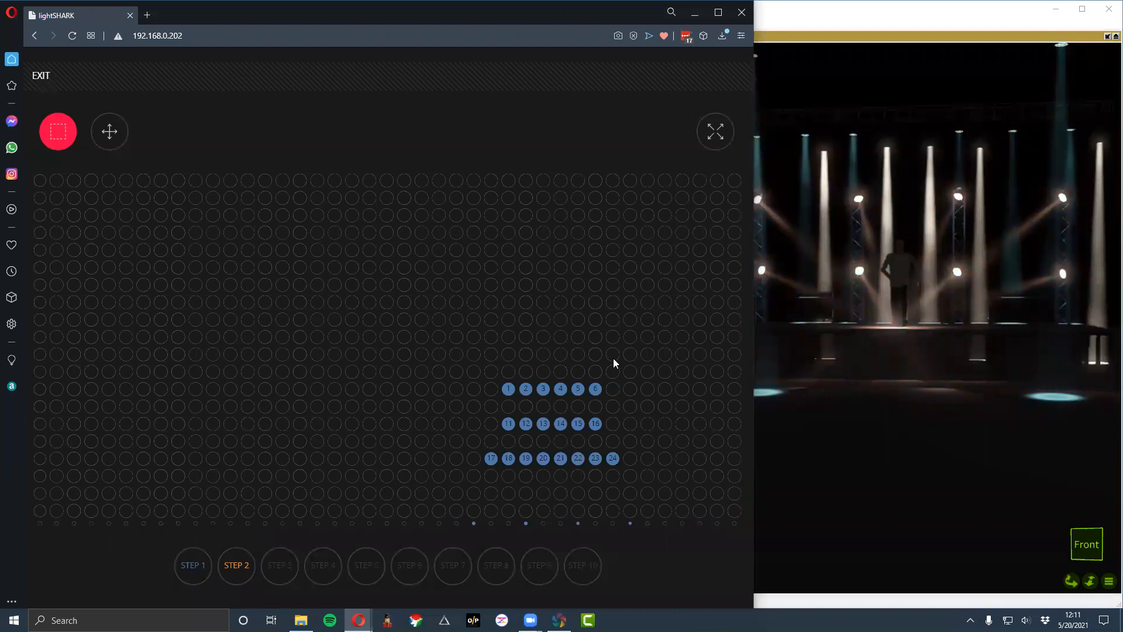
{"action": "scroll", "coordinate": [613, 358], "scroll_direction": "down", "scroll_amount": 3}
{"action": "scroll", "coordinate": [435, 391], "scroll_direction": "down", "scroll_amount": 1}
{"action": "scroll", "coordinate": [446, 393], "scroll_direction": "up", "scroll_amount": 1}
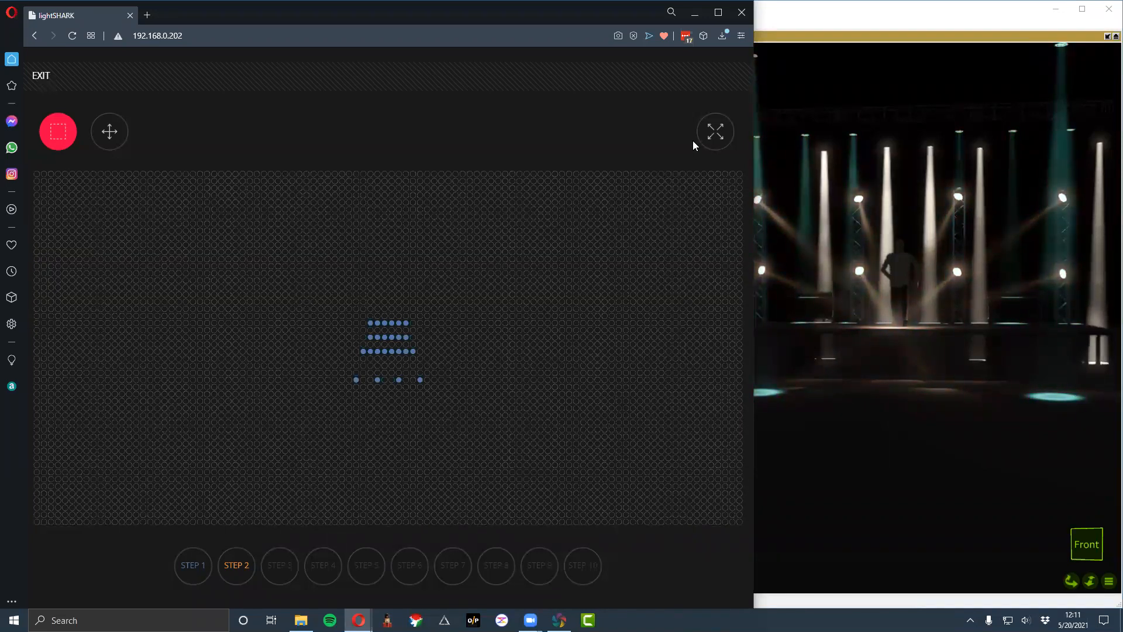
{"action": "left_click", "coordinate": [715, 132]}
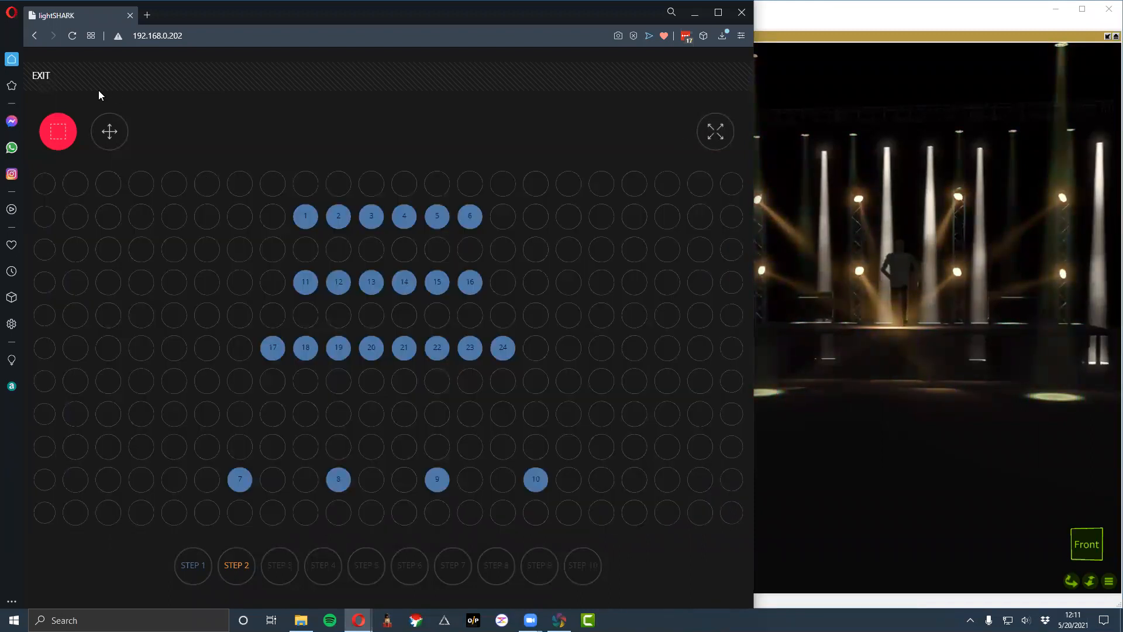
{"action": "left_click", "coordinate": [43, 74]}
- Try the down-right diagonal, curved down-right and curved four-way inward directions, and set the RGB wave to horizontal inward
{"action": "left_click", "coordinate": [651, 258]}
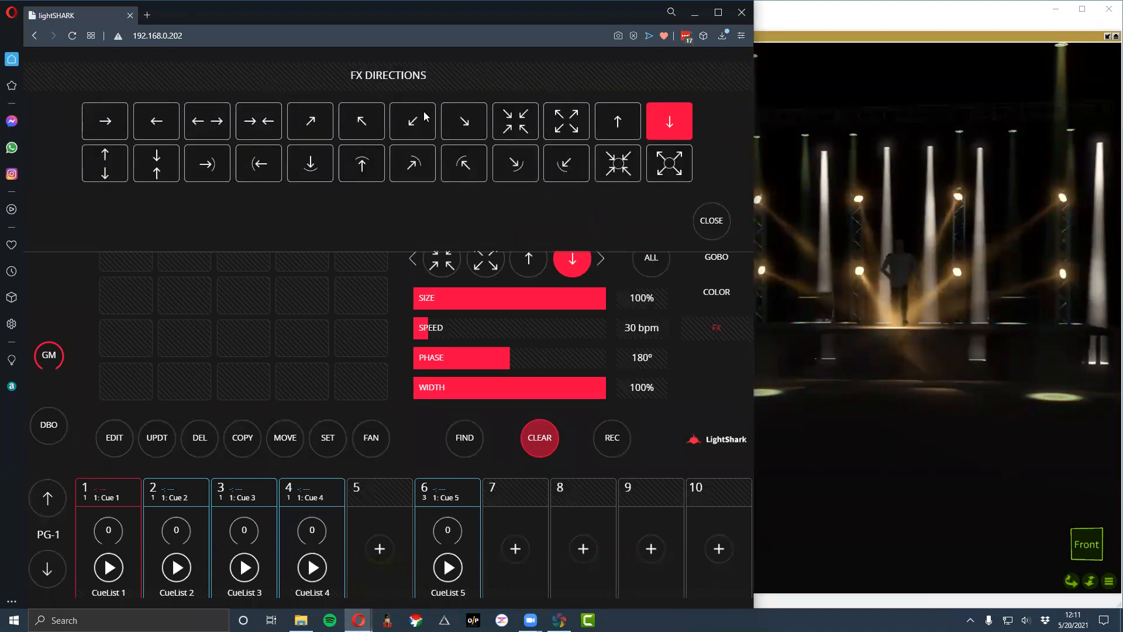
{"action": "left_click", "coordinate": [464, 121]}
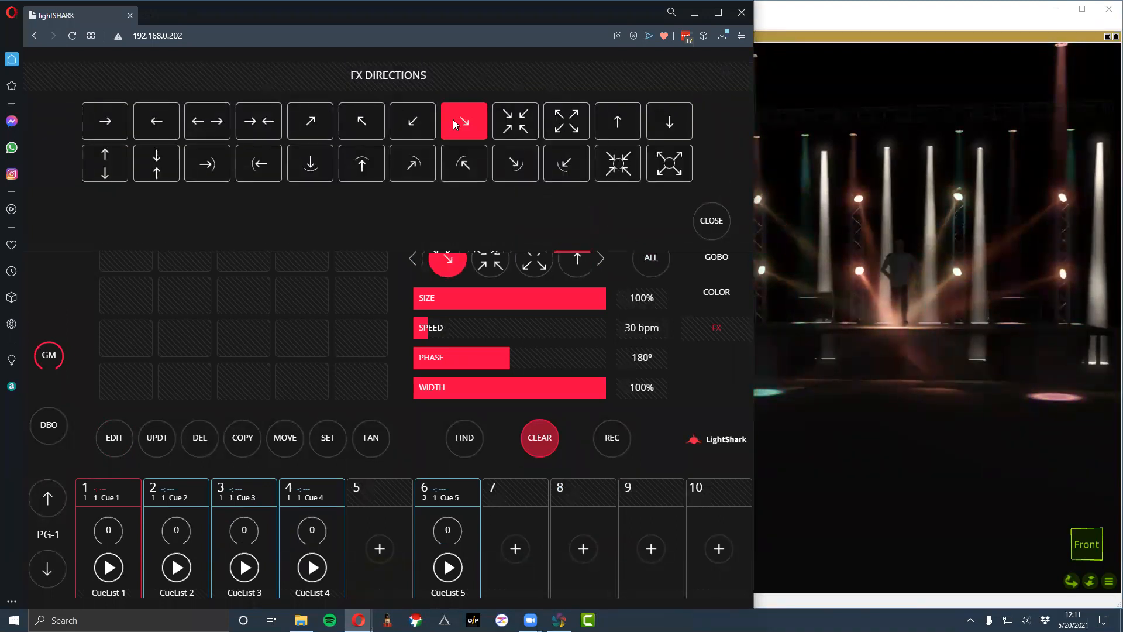
{"action": "left_click", "coordinate": [531, 172]}
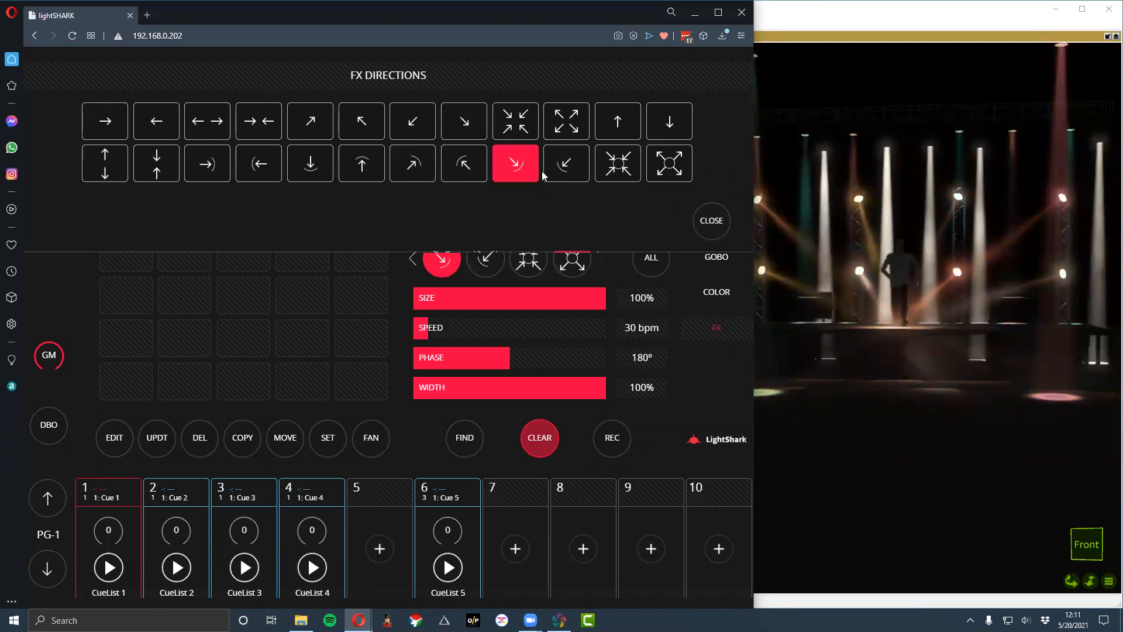
{"action": "left_click", "coordinate": [638, 174]}
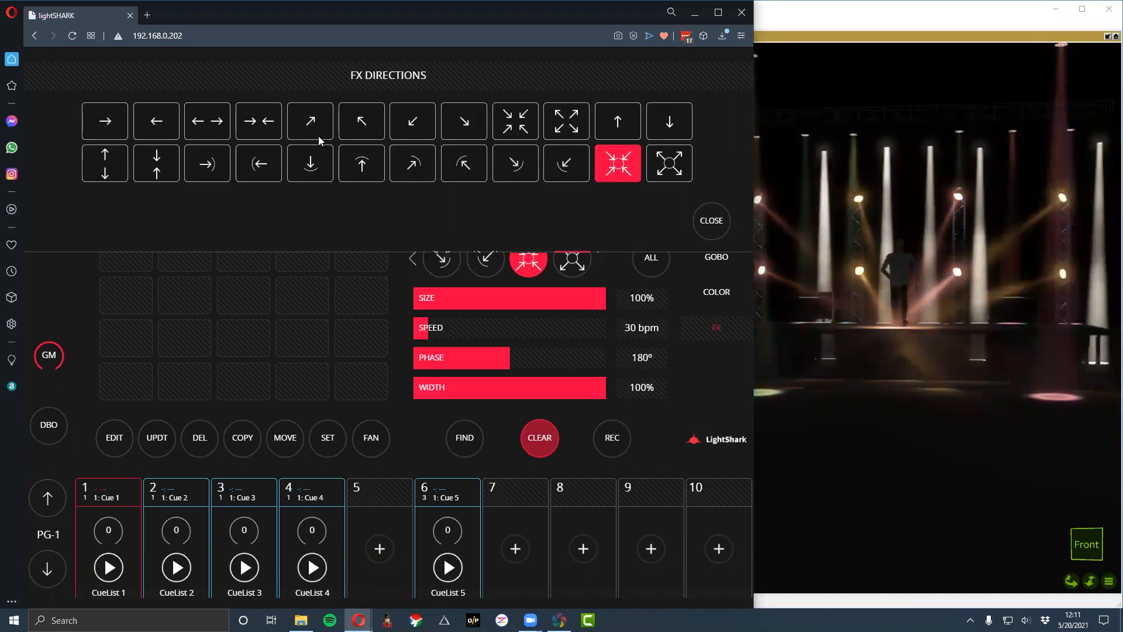
{"action": "left_click", "coordinate": [258, 121]}
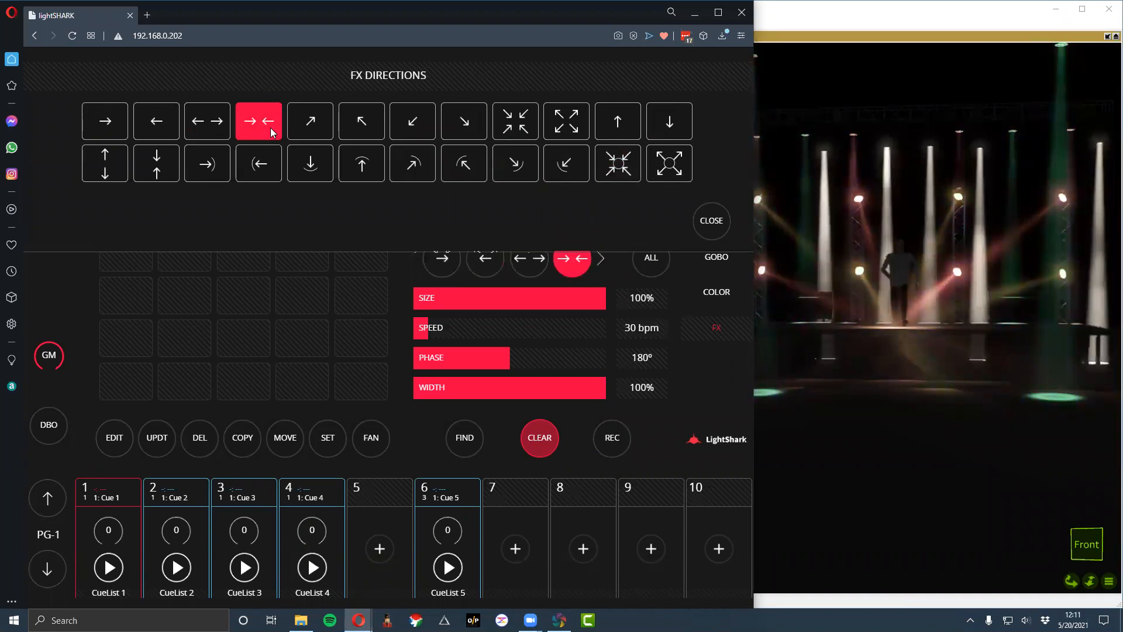
{"action": "left_click", "coordinate": [714, 231]}
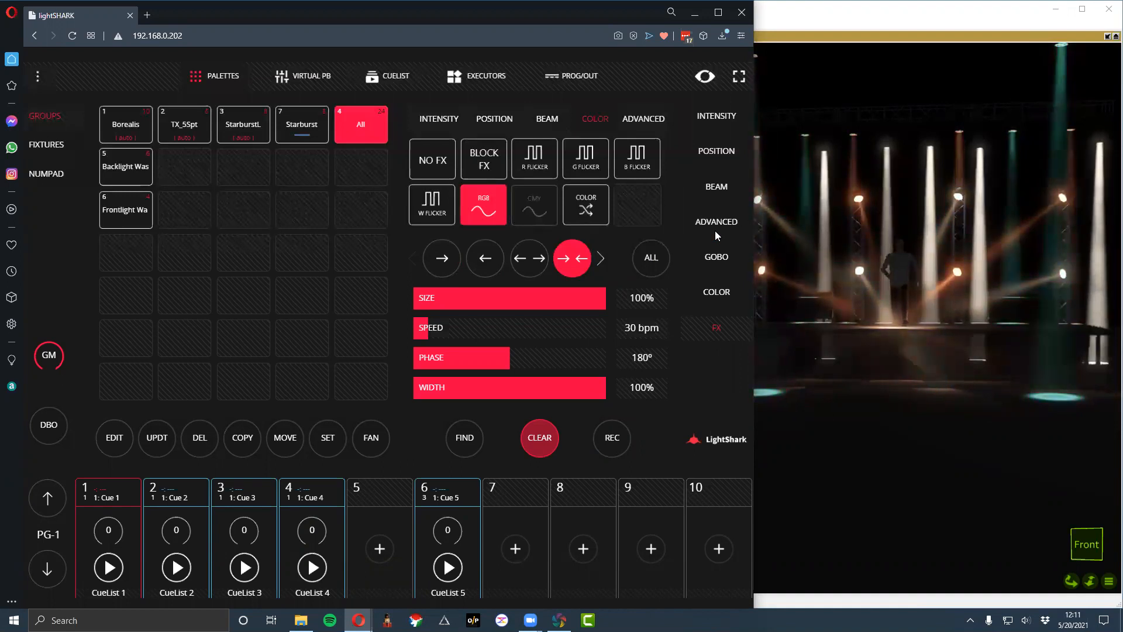
- Try the random Color effect on the All group, and return to the RGB wave with its size at 100%
{"action": "left_click", "coordinate": [568, 206]}
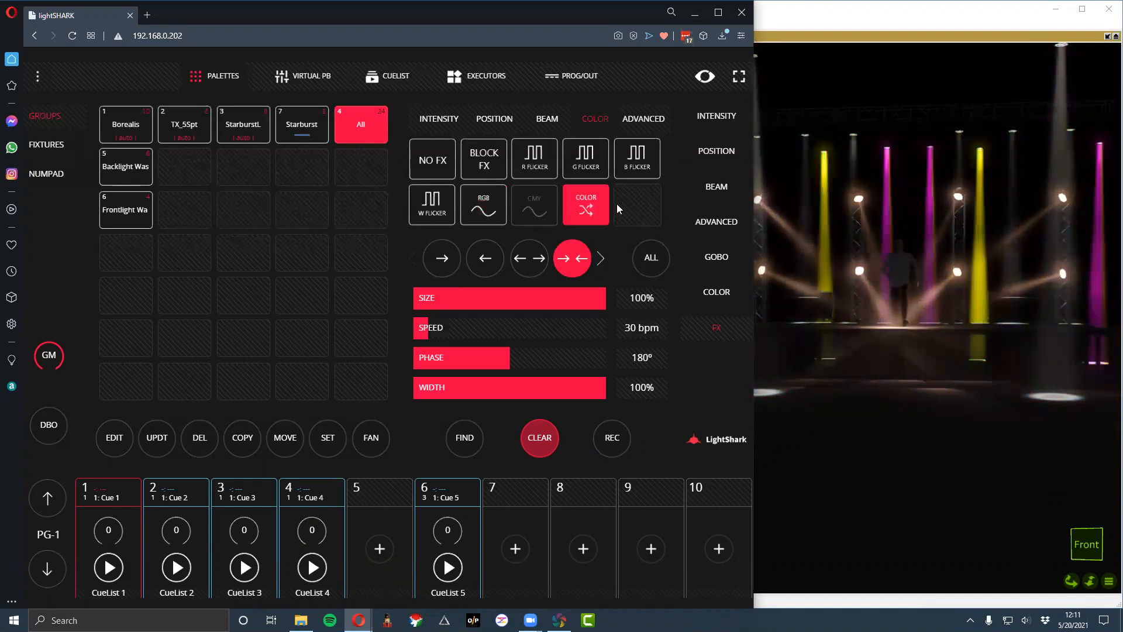
{"action": "left_click", "coordinate": [501, 206]}
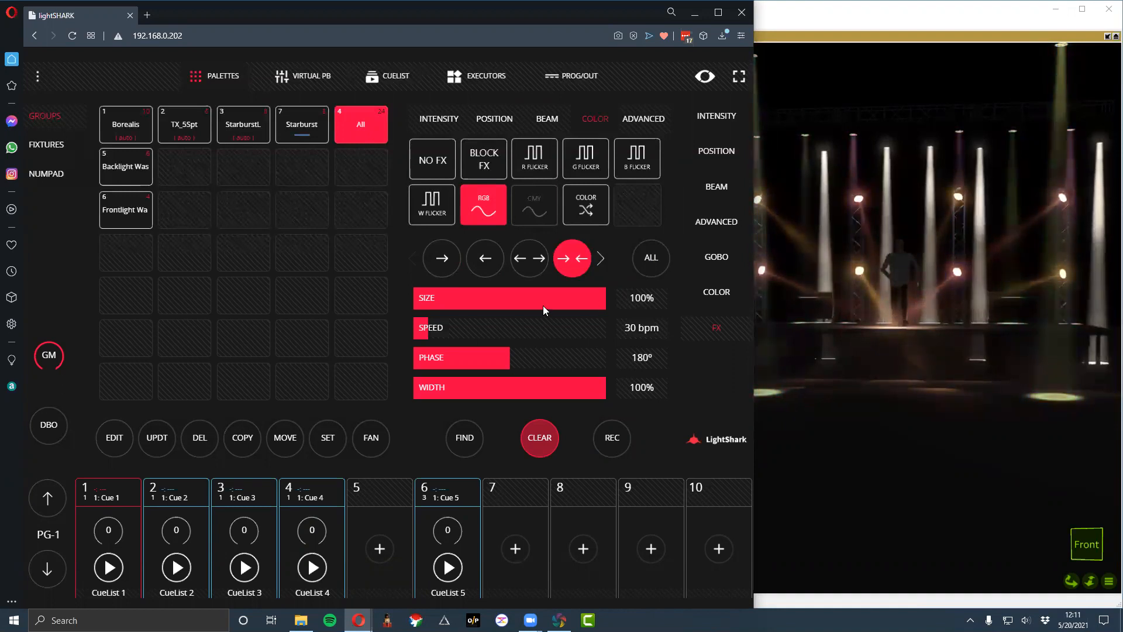
{"action": "left_click", "coordinate": [587, 304]}
{"action": "left_click_drag", "start_coordinate": [587, 304], "coordinate": [766, 329]}
{"action": "left_click_drag", "start_coordinate": [551, 307], "coordinate": [612, 303]}
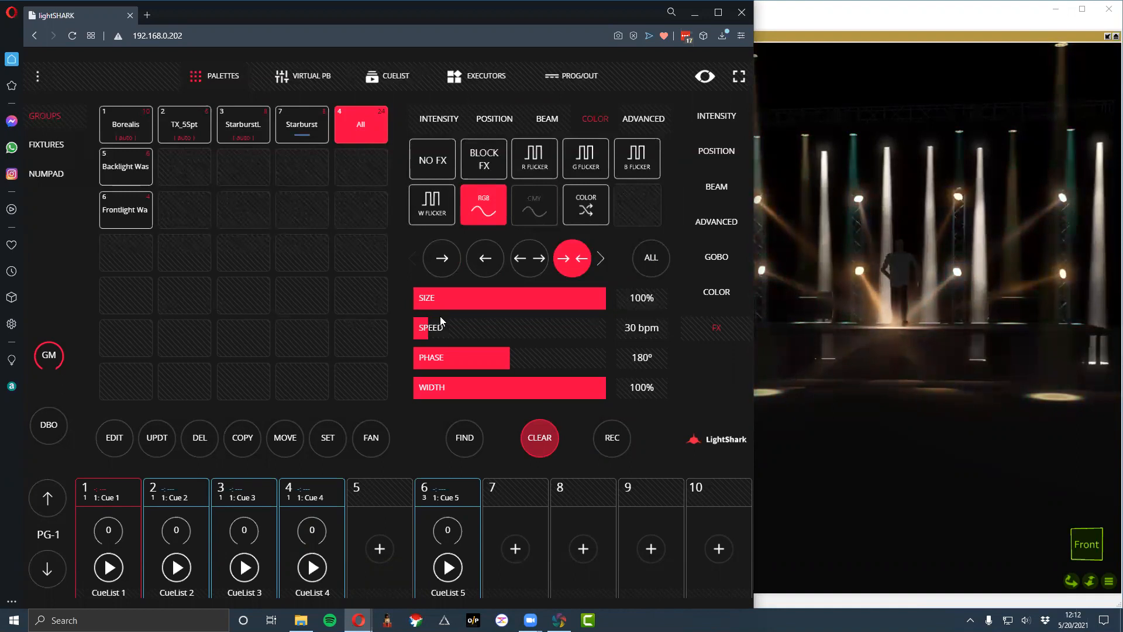
- Try a speed of 81 bpm on the RGB wave, then reset the effect and vary its width back to 100%
{"action": "mouse_move", "coordinate": [441, 328]}
{"action": "left_mouse_down"}
{"action": "mouse_move", "coordinate": [600, 331]}
{"action": "mouse_move", "coordinate": [425, 331]}
{"action": "left_mouse_up"}
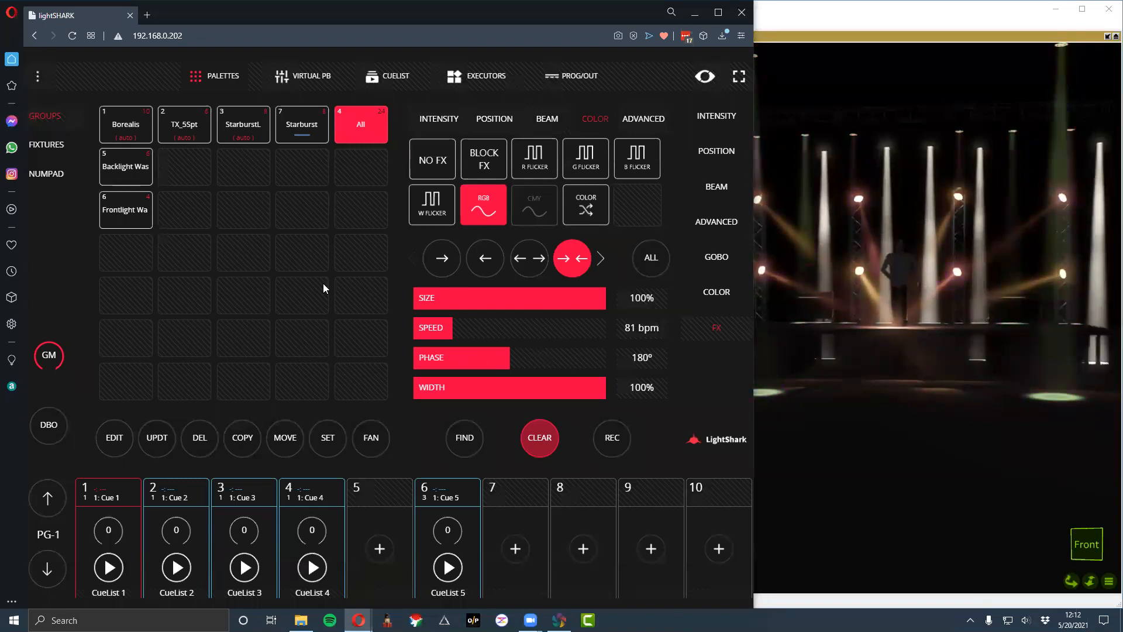
{"action": "left_click", "coordinate": [488, 203]}
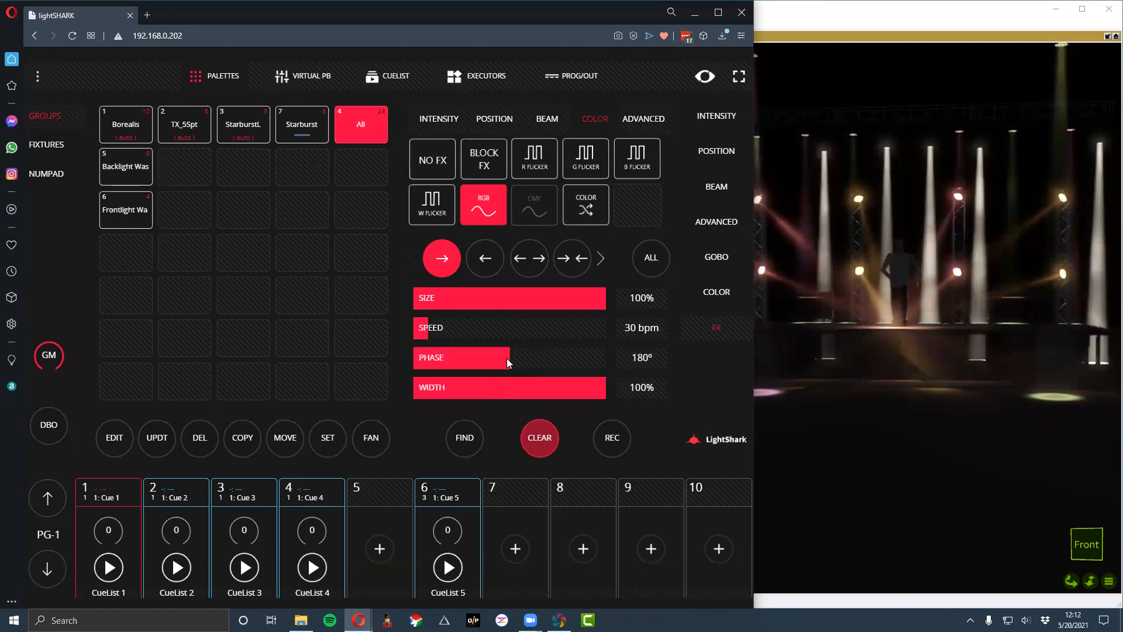
{"action": "mouse_move", "coordinate": [582, 389]}
{"action": "left_mouse_down"}
{"action": "mouse_move", "coordinate": [455, 393]}
{"action": "mouse_move", "coordinate": [594, 404]}
{"action": "left_mouse_up"}
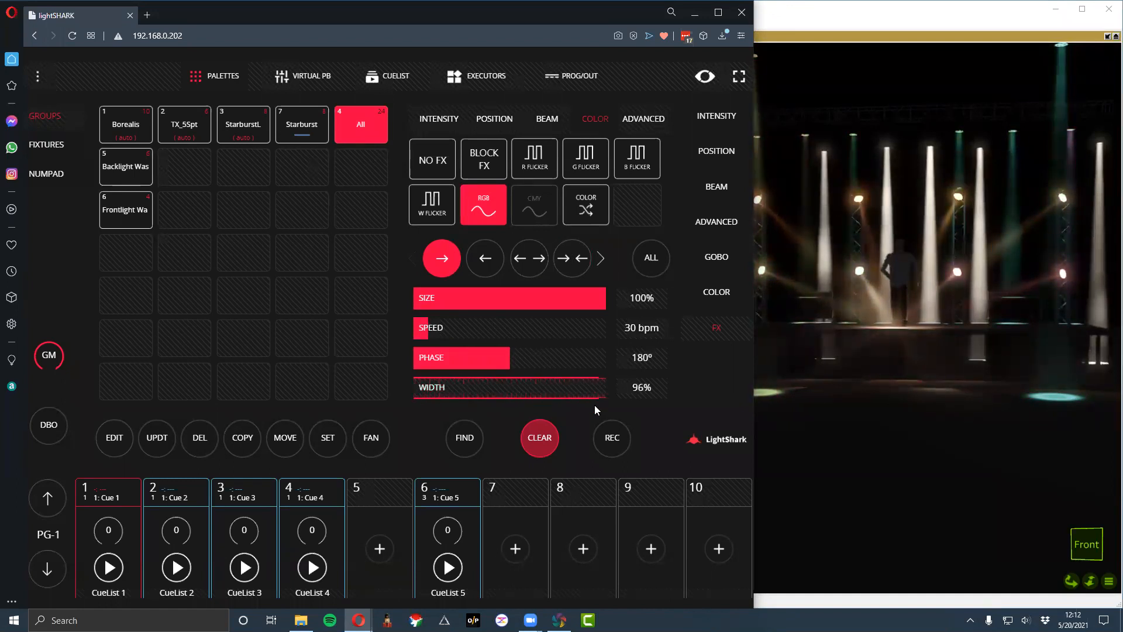
{"action": "left_click_drag", "start_coordinate": [496, 400], "coordinate": [620, 392]}
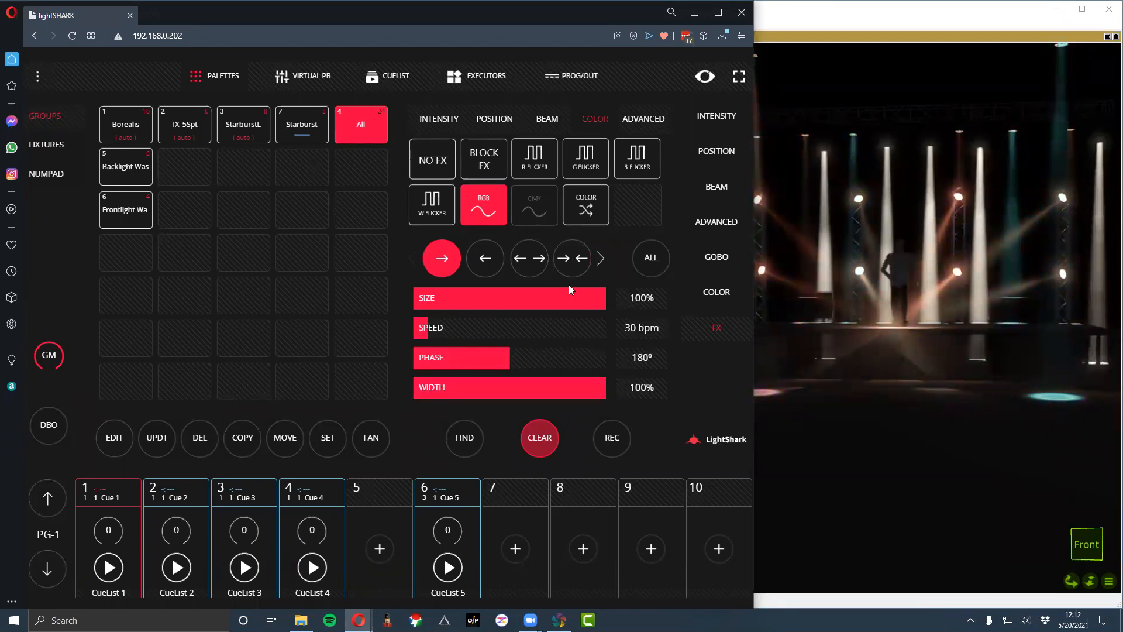
- Clear the programmer, and light the Borealis and TX_5Spt groups with Find
{"action": "left_click", "coordinate": [543, 433]}
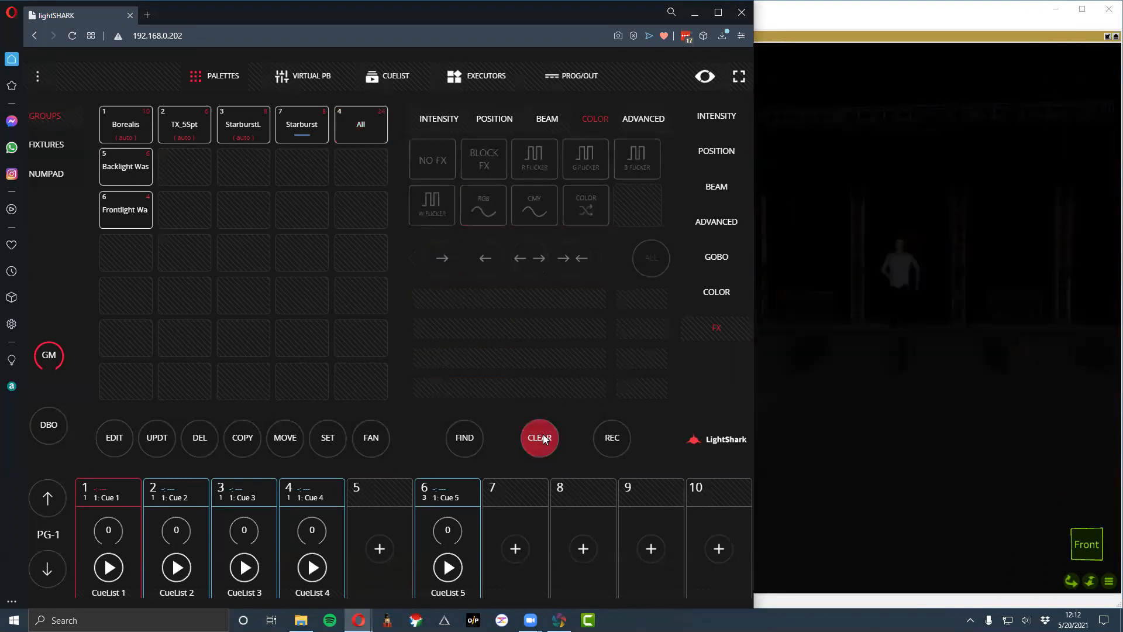
{"action": "left_click", "coordinate": [370, 140]}
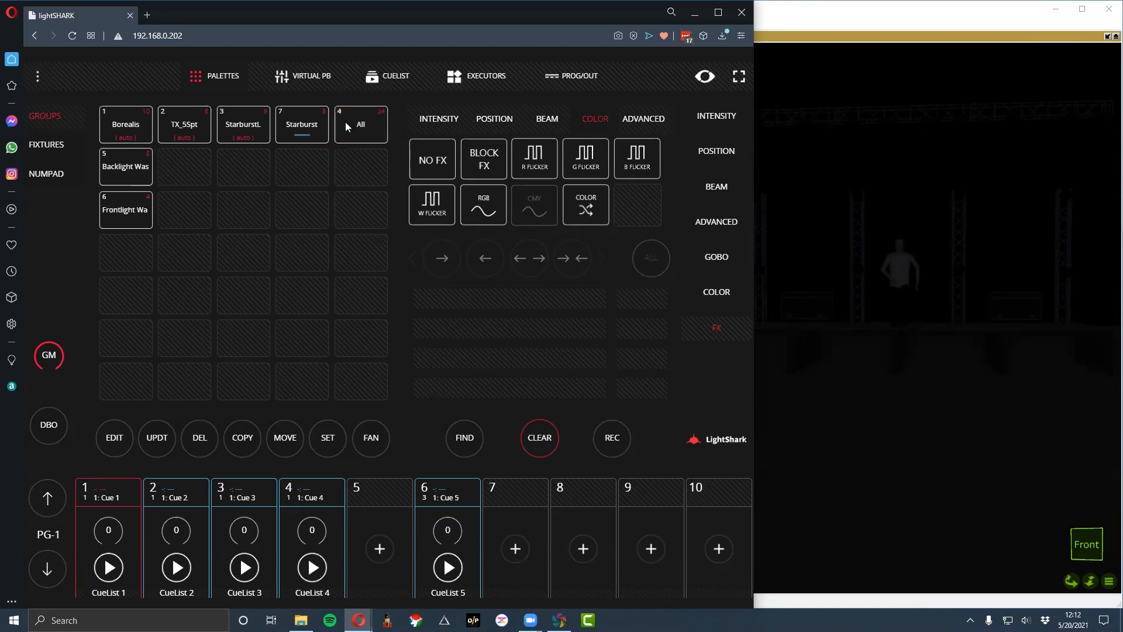
{"action": "left_click", "coordinate": [135, 129]}
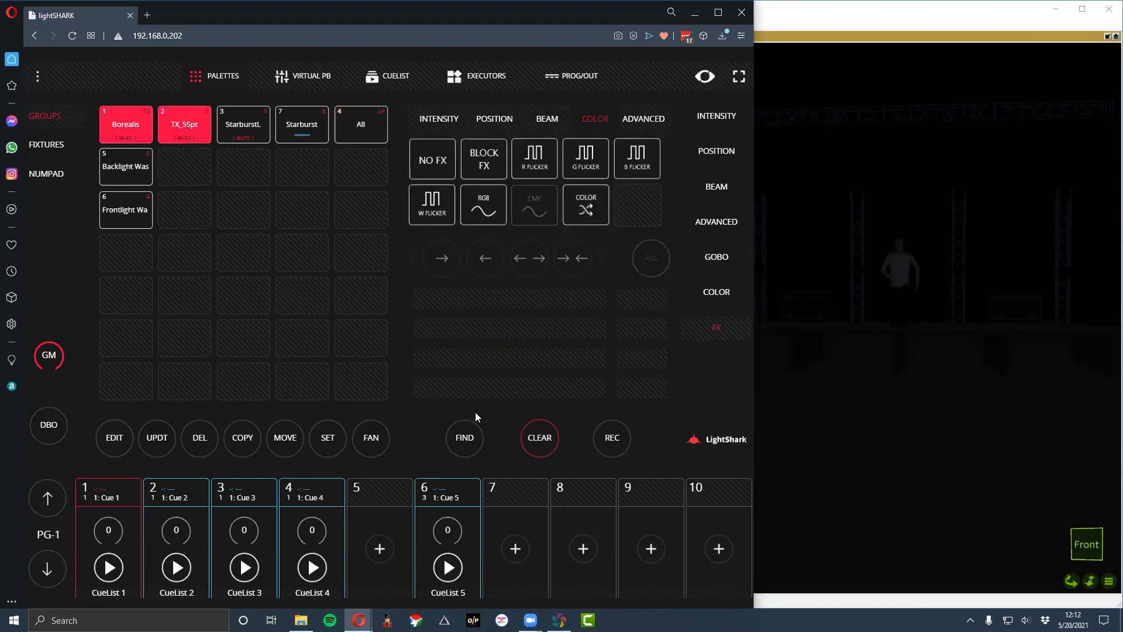
{"action": "left_click", "coordinate": [471, 448]}
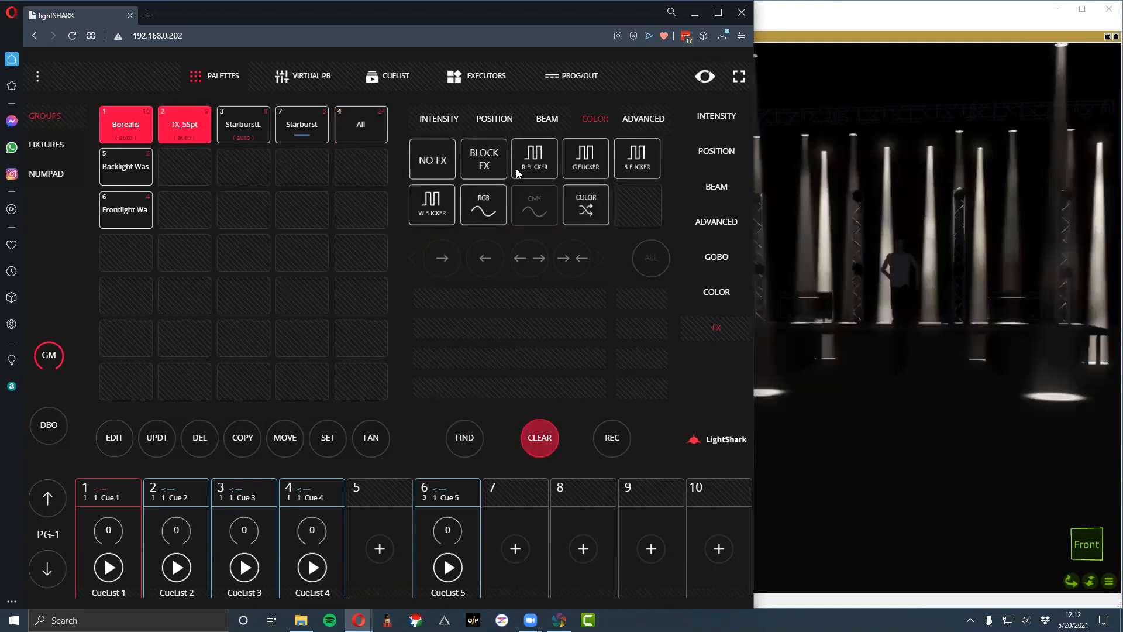
- Apply the triangle-wave Tilt position effect to the Borealis and TX_5Spt groups and slow it to 17 bpm
{"action": "left_click", "coordinate": [504, 121]}
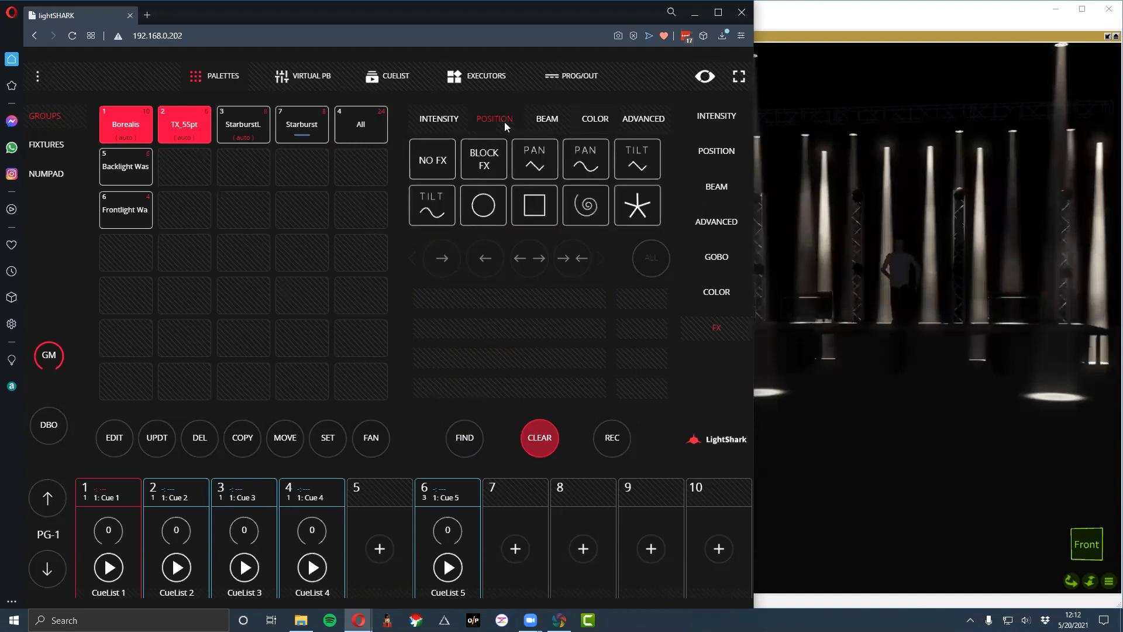
{"action": "left_click", "coordinate": [618, 158]}
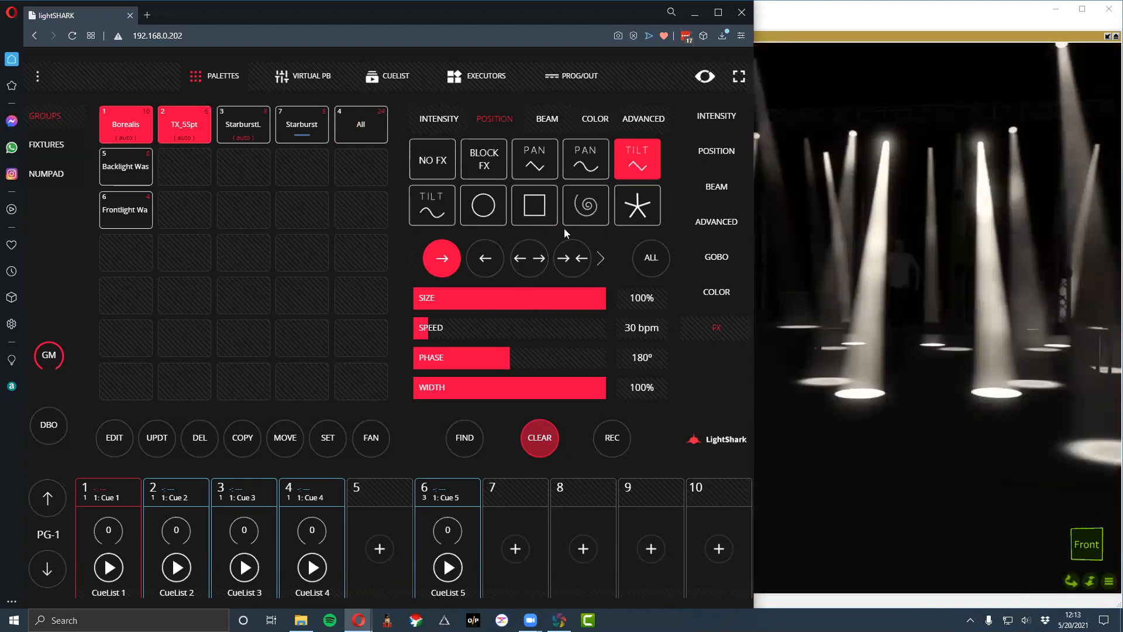
{"action": "left_click_drag", "start_coordinate": [457, 328], "coordinate": [446, 333]}
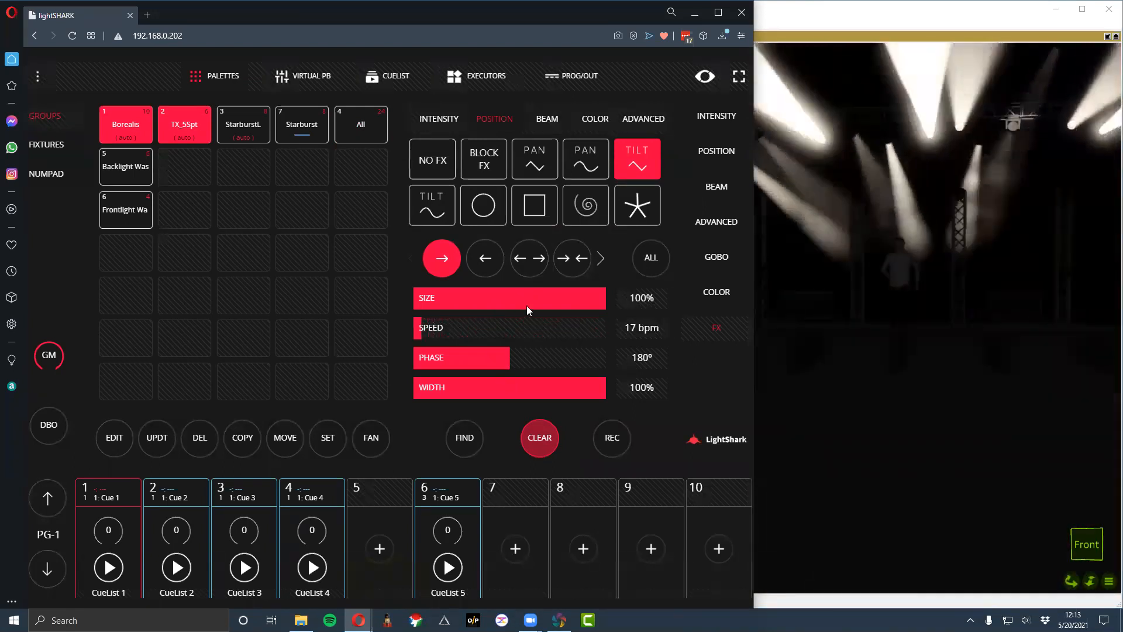
- Vary the tilt effect's size through 25% to 44%, and try a speed of 202 bpm before settling on 29 bpm
{"action": "left_click_drag", "start_coordinate": [593, 302], "coordinate": [372, 300]}
{"action": "left_click_drag", "start_coordinate": [520, 292], "coordinate": [442, 295]}
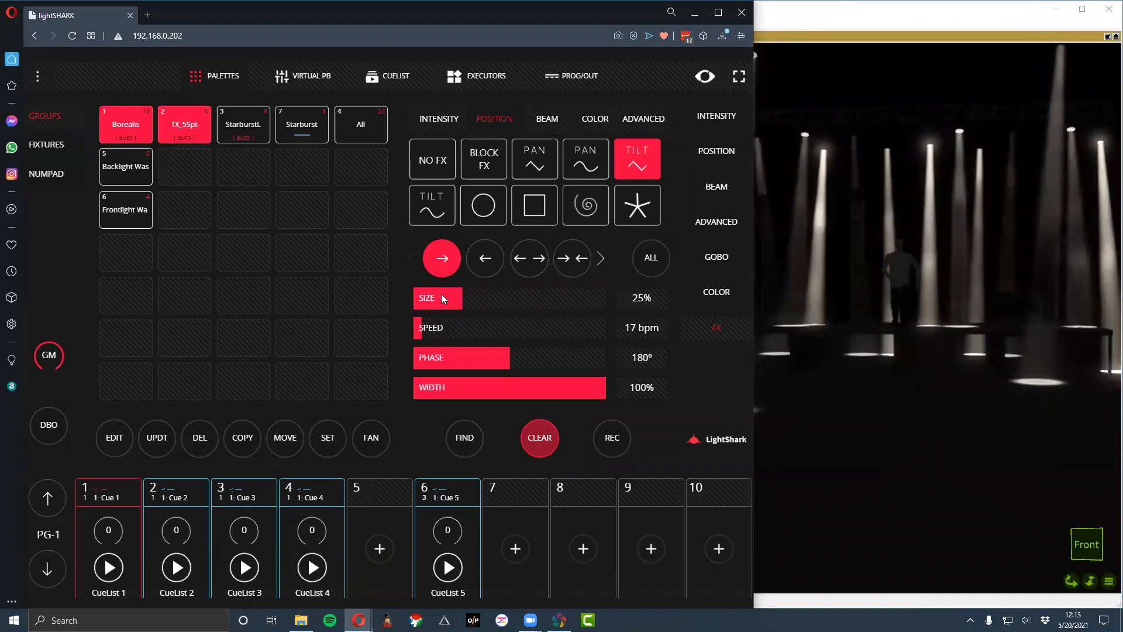
{"action": "mouse_move", "coordinate": [441, 295]}
{"action": "left_mouse_down"}
{"action": "mouse_move", "coordinate": [433, 299]}
{"action": "mouse_move", "coordinate": [562, 299]}
{"action": "mouse_move", "coordinate": [621, 314]}
{"action": "mouse_move", "coordinate": [549, 293]}
{"action": "mouse_move", "coordinate": [429, 302]}
{"action": "mouse_move", "coordinate": [473, 329]}
{"action": "mouse_move", "coordinate": [601, 335]}
{"action": "mouse_move", "coordinate": [471, 325]}
{"action": "mouse_move", "coordinate": [509, 331]}
{"action": "mouse_move", "coordinate": [464, 315]}
{"action": "mouse_move", "coordinate": [454, 290]}
{"action": "left_mouse_up"}
{"action": "left_click_drag", "start_coordinate": [527, 302], "coordinate": [504, 329]}
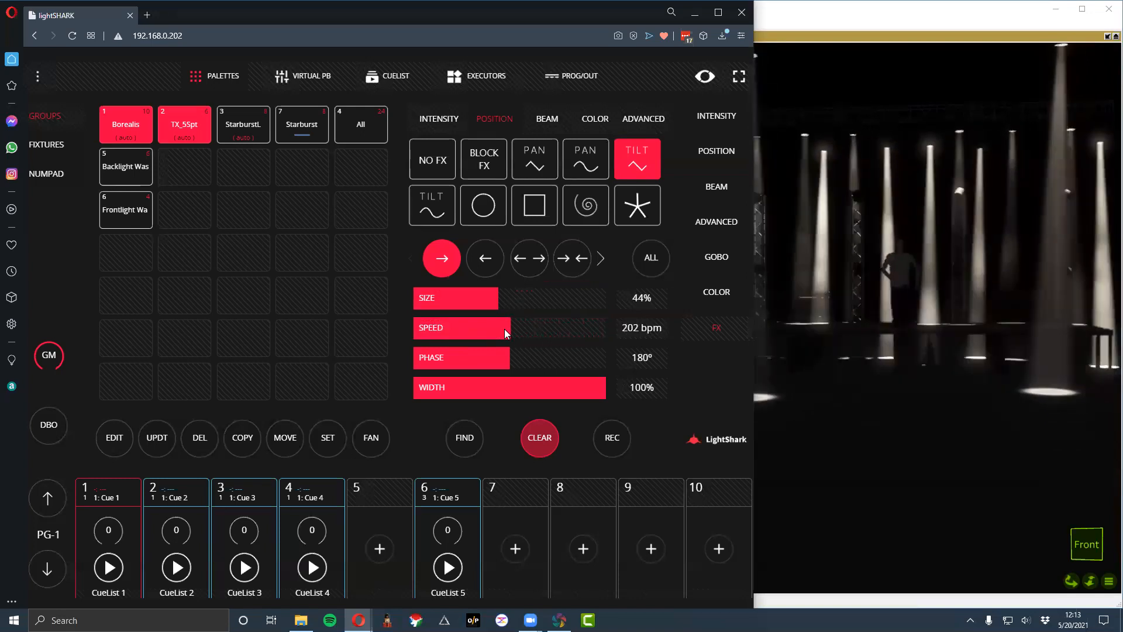
{"action": "left_click_drag", "start_coordinate": [504, 329], "coordinate": [420, 334]}
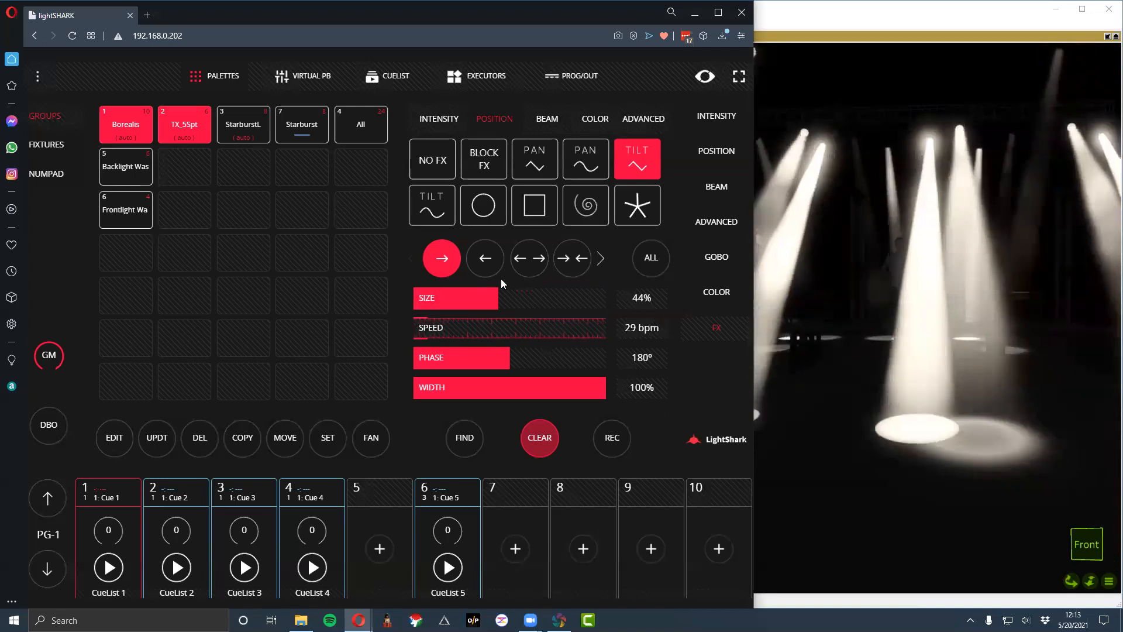
- Vary the tilt effect's phase through 282° and 179° to 257°, and try the horizontal inward direction before choosing horizontal outward
{"action": "left_click_drag", "start_coordinate": [485, 358], "coordinate": [577, 360]}
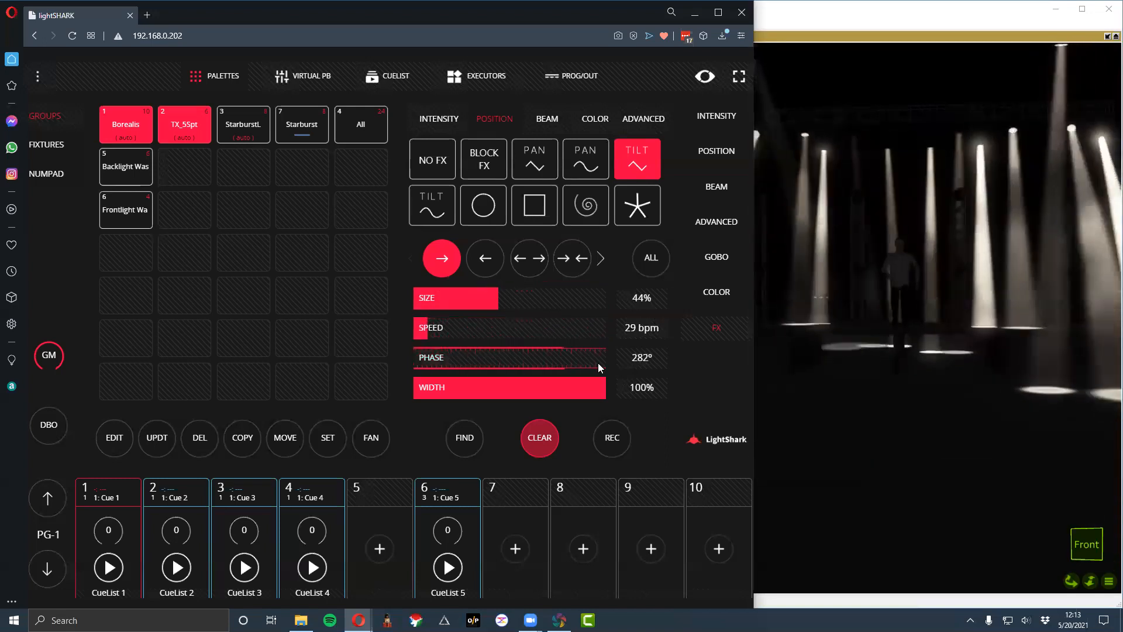
{"action": "left_click_drag", "start_coordinate": [536, 361], "coordinate": [490, 362]}
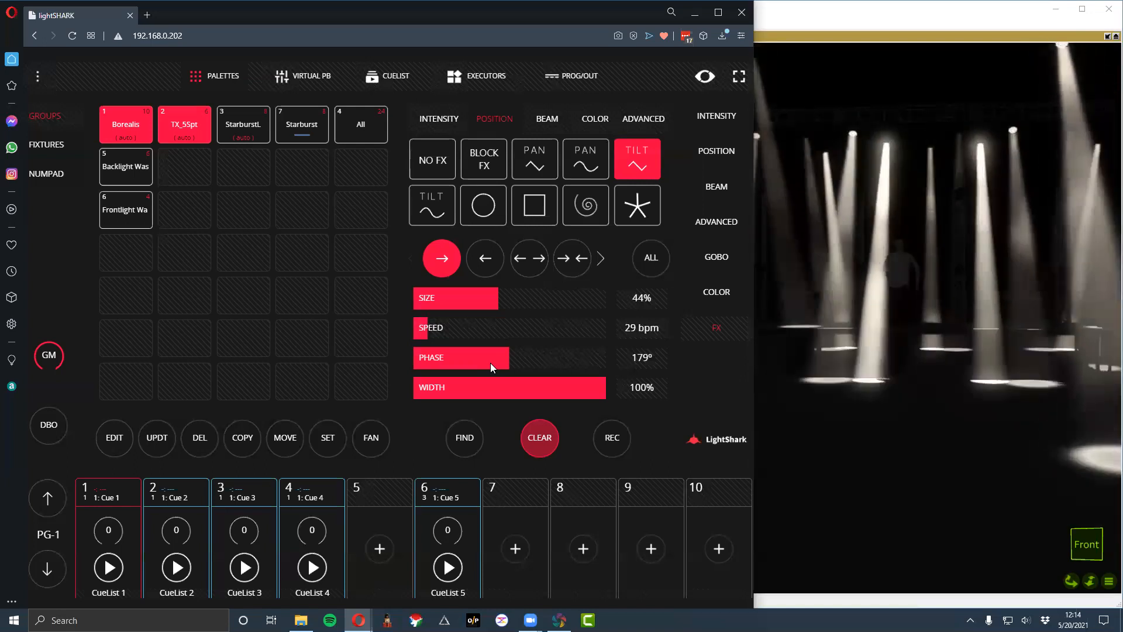
{"action": "left_click", "coordinate": [490, 363]}
{"action": "left_click_drag", "start_coordinate": [490, 363], "coordinate": [542, 357]}
{"action": "left_click", "coordinate": [577, 270]}
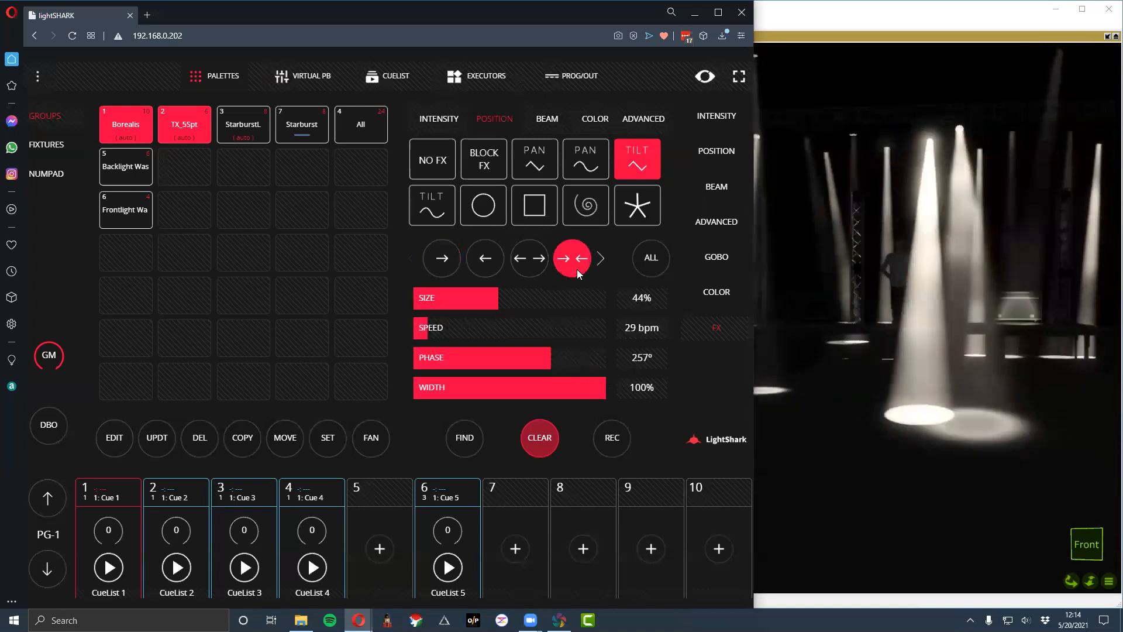
{"action": "left_click", "coordinate": [533, 261]}
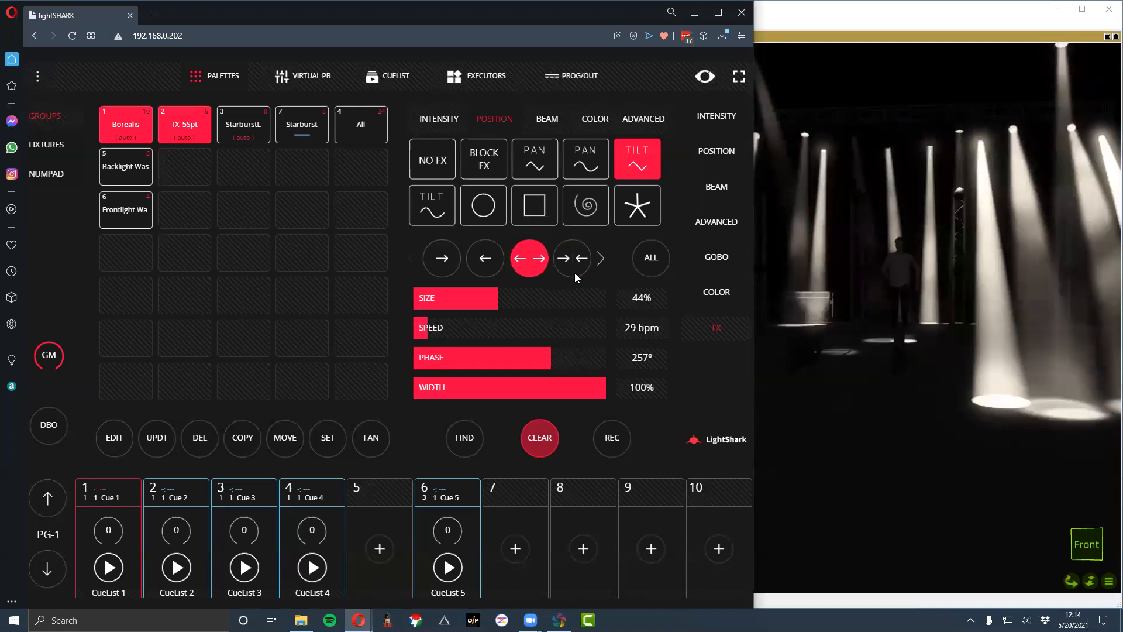
- Try a width of 18% on the tilt effect and return it to 100%
{"action": "left_click_drag", "start_coordinate": [585, 387], "coordinate": [448, 388]}
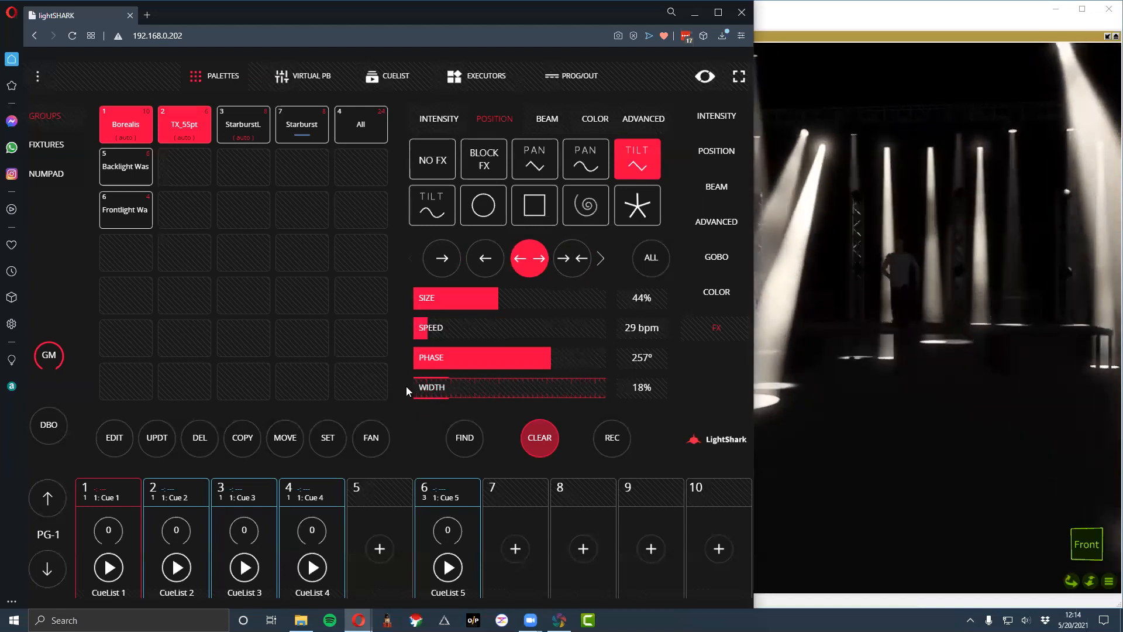
{"action": "left_click", "coordinate": [438, 388]}
{"action": "left_click_drag", "start_coordinate": [440, 390], "coordinate": [630, 393]}
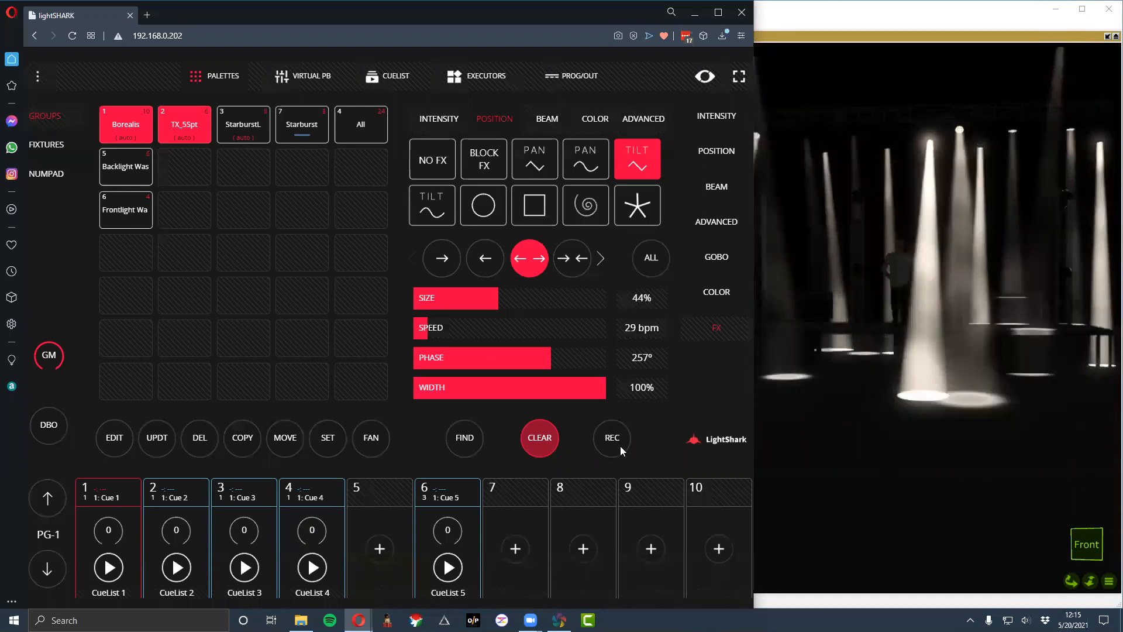
- Record the tilt effect to playback 8 and clear the programmer
{"action": "left_click", "coordinate": [617, 434]}
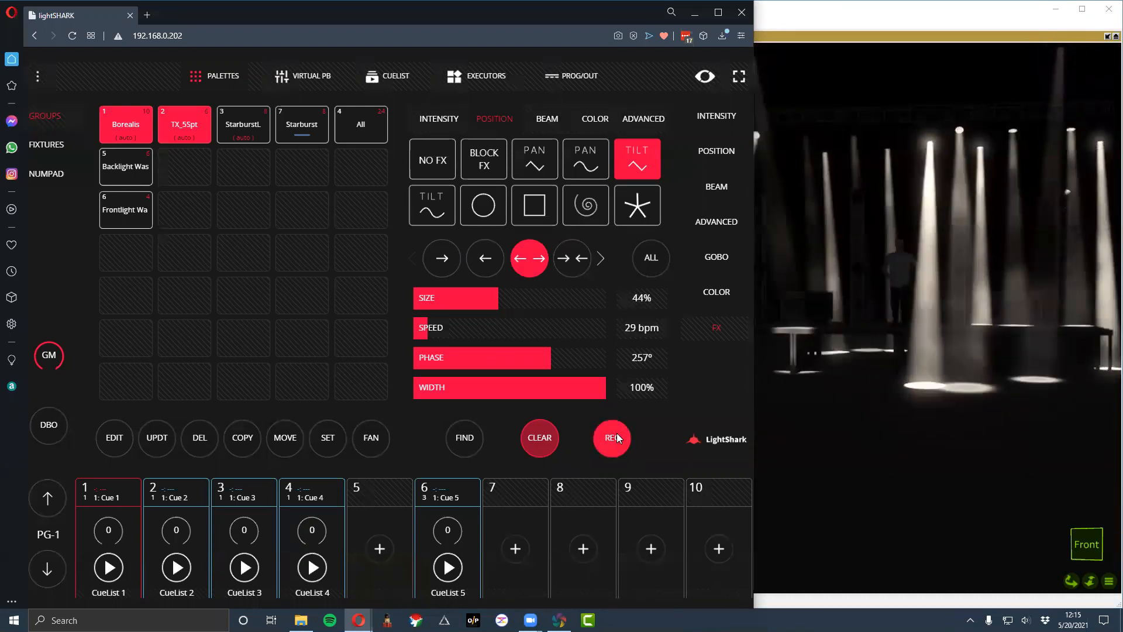
{"action": "left_click", "coordinate": [583, 548]}
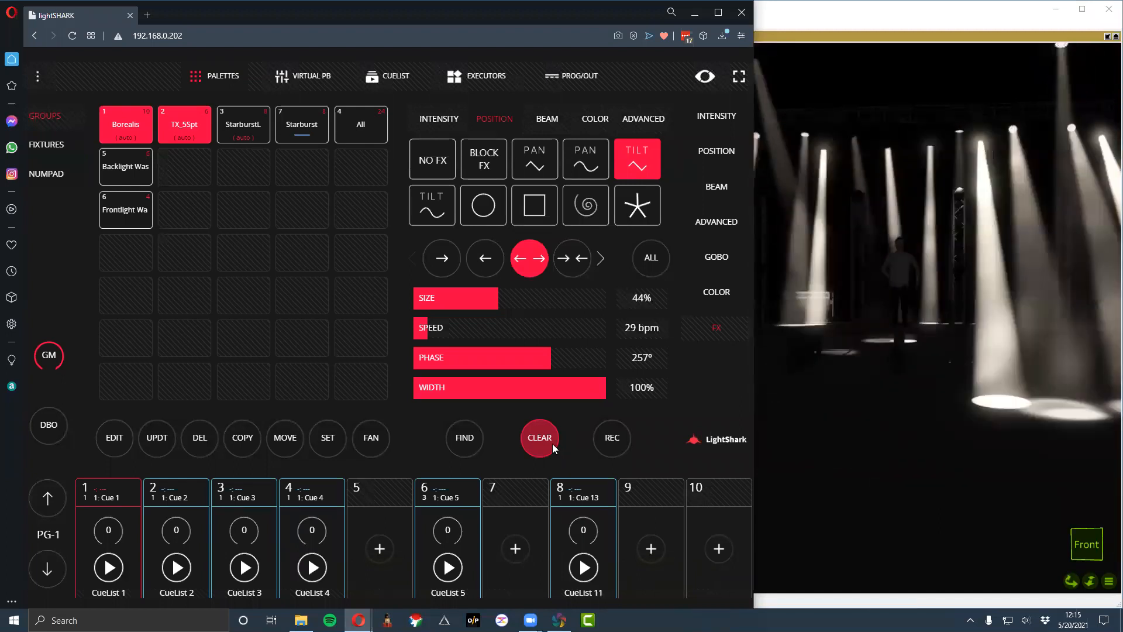
{"action": "left_click", "coordinate": [552, 443]}
{"action": "left_click", "coordinate": [552, 443]}
- Raise the fader of playback 8 to 255 and start its cuelist
{"action": "left_click", "coordinate": [588, 530]}
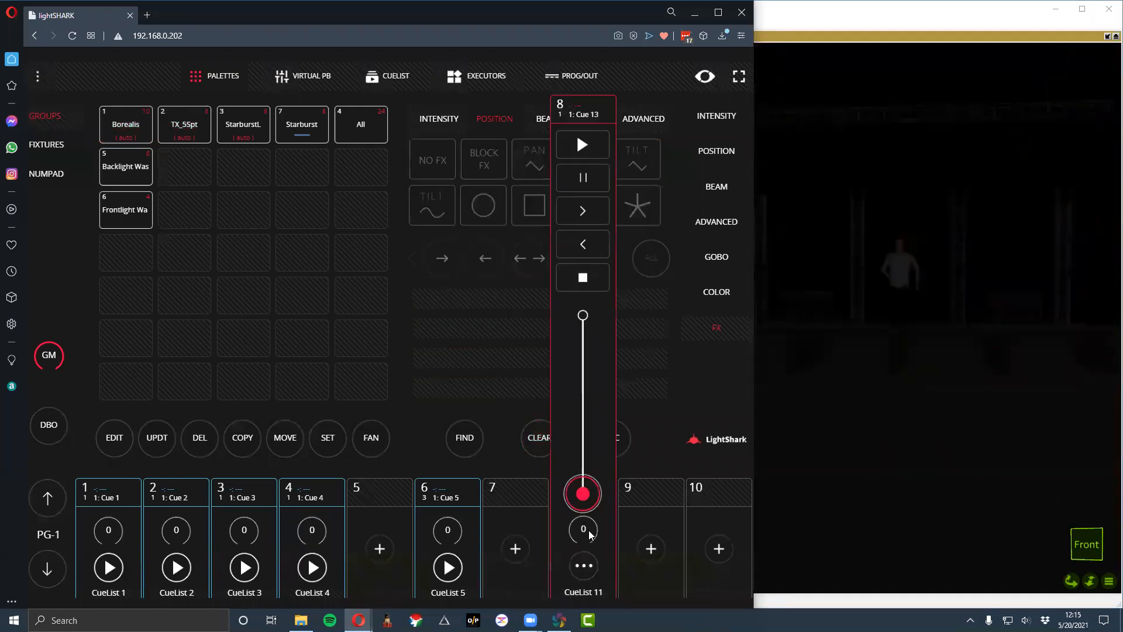
{"action": "left_click_drag", "start_coordinate": [583, 493], "coordinate": [582, 316]}
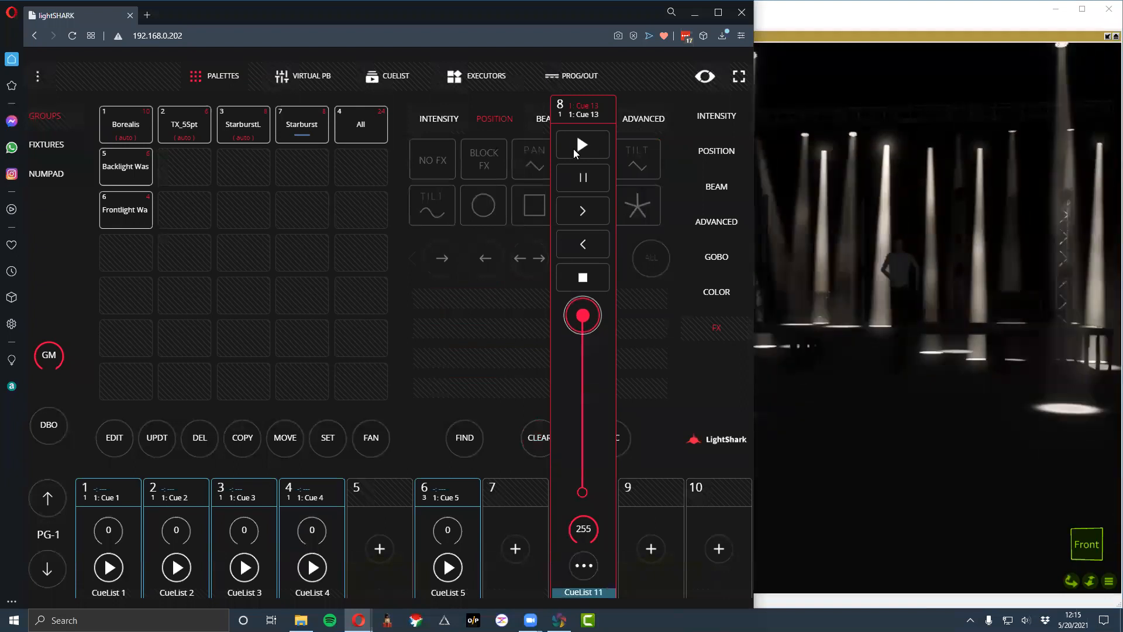
{"action": "left_click", "coordinate": [593, 153]}
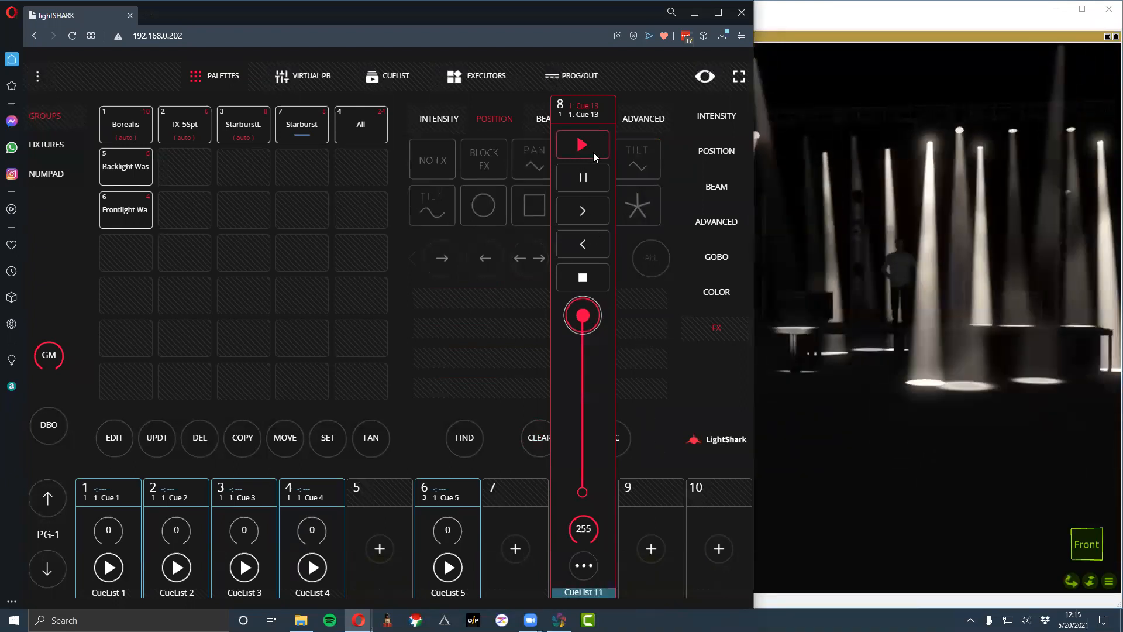
- Open the cuelist of playback 8 and stop its playback
{"action": "left_click", "coordinate": [643, 496]}
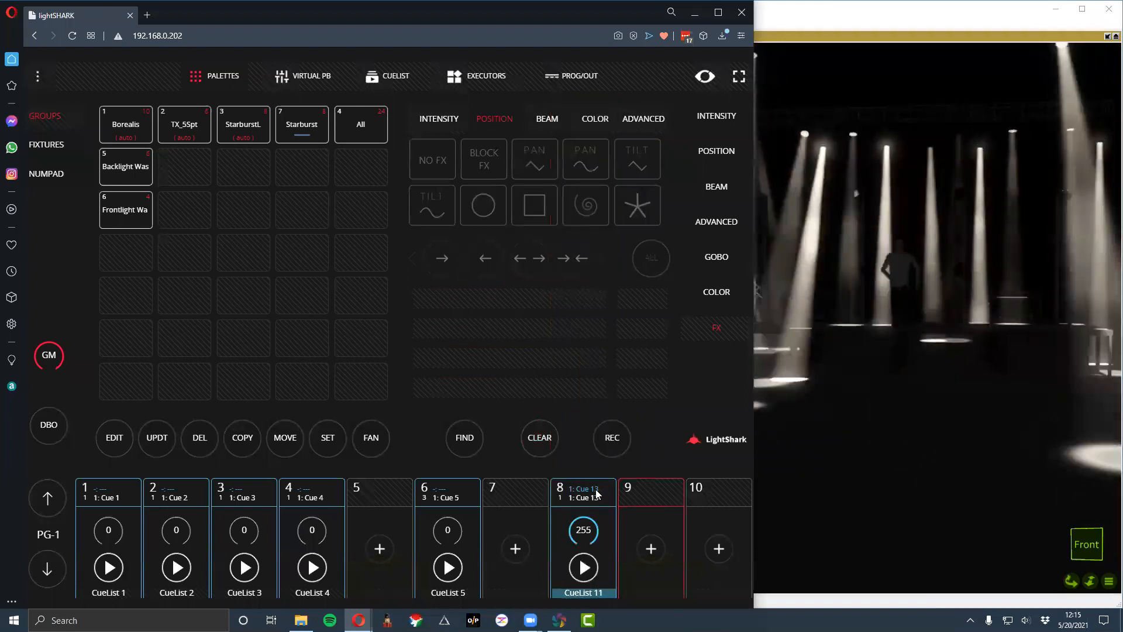
{"action": "left_click", "coordinate": [596, 494]}
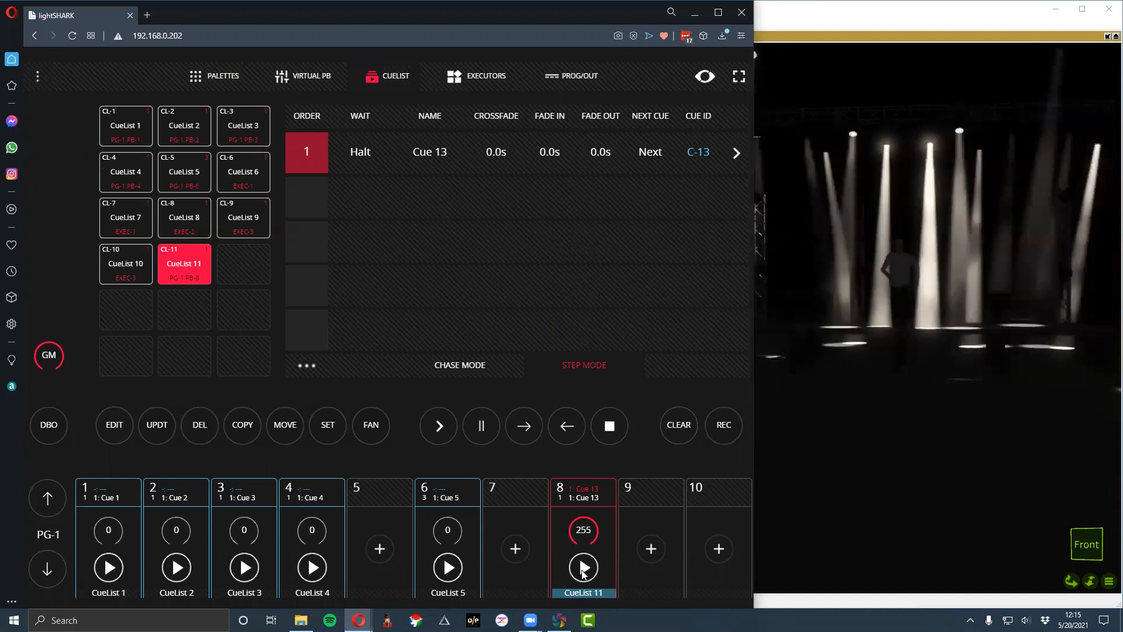
{"action": "left_click", "coordinate": [624, 425]}
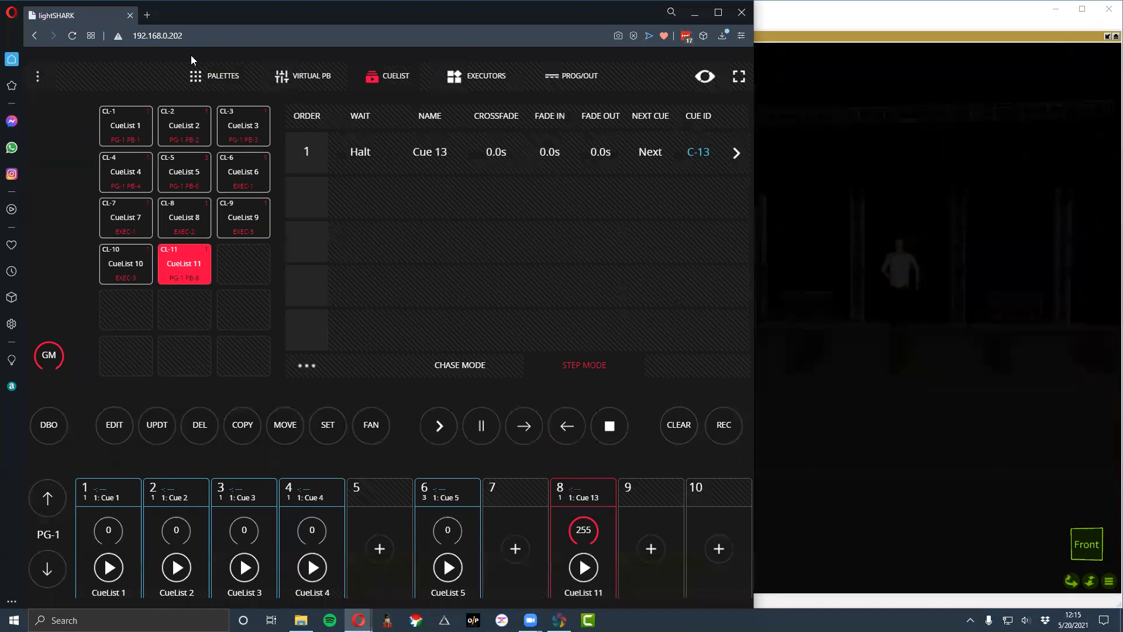
- Return to the palettes and apply the Chase Up intensity effect to the All group
{"action": "left_click", "coordinate": [222, 76]}
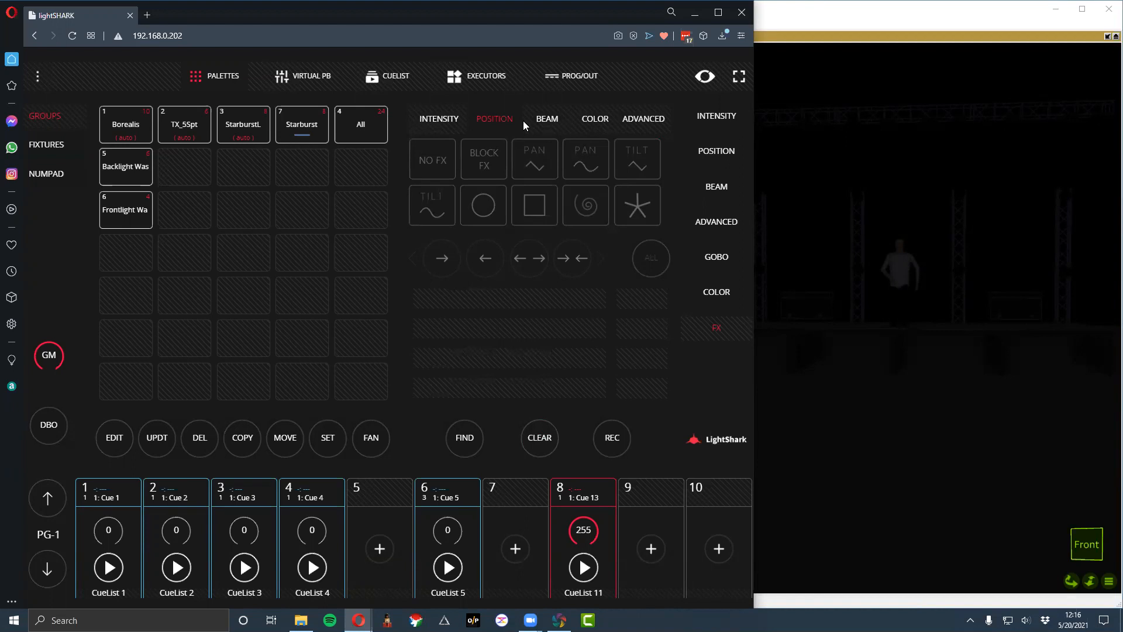
{"action": "left_click", "coordinate": [342, 121]}
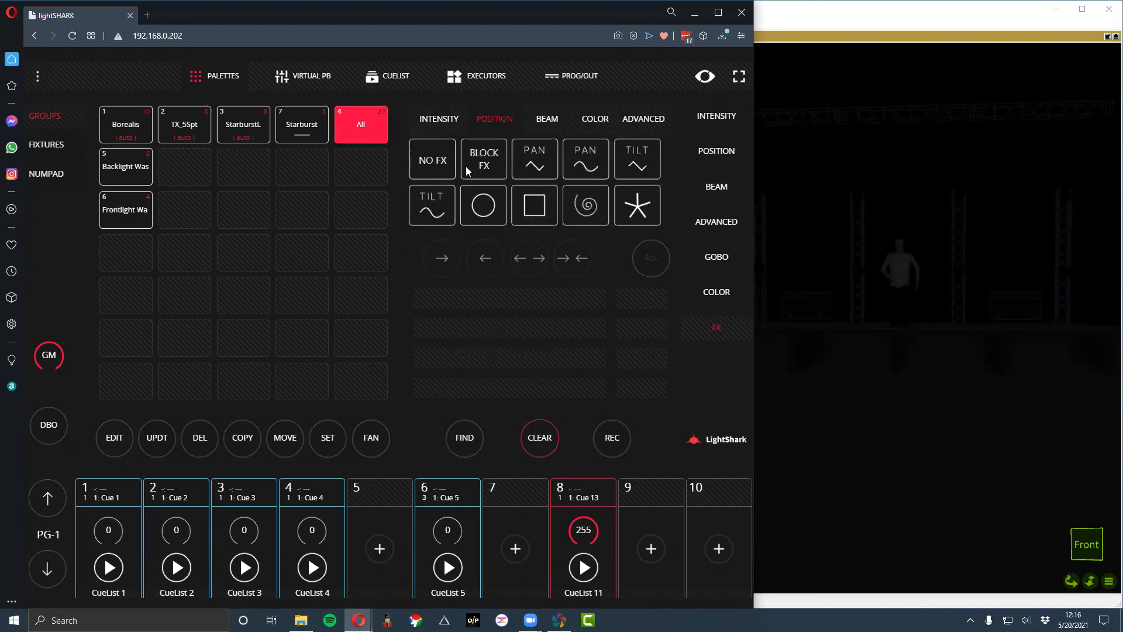
{"action": "left_click", "coordinate": [439, 119]}
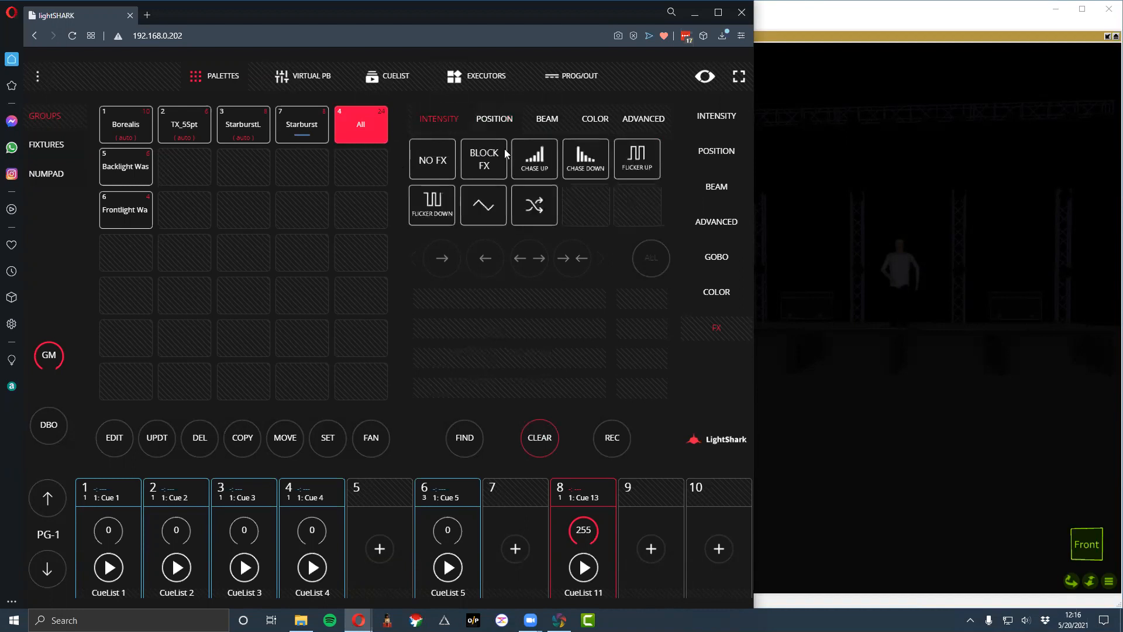
{"action": "left_click", "coordinate": [542, 168]}
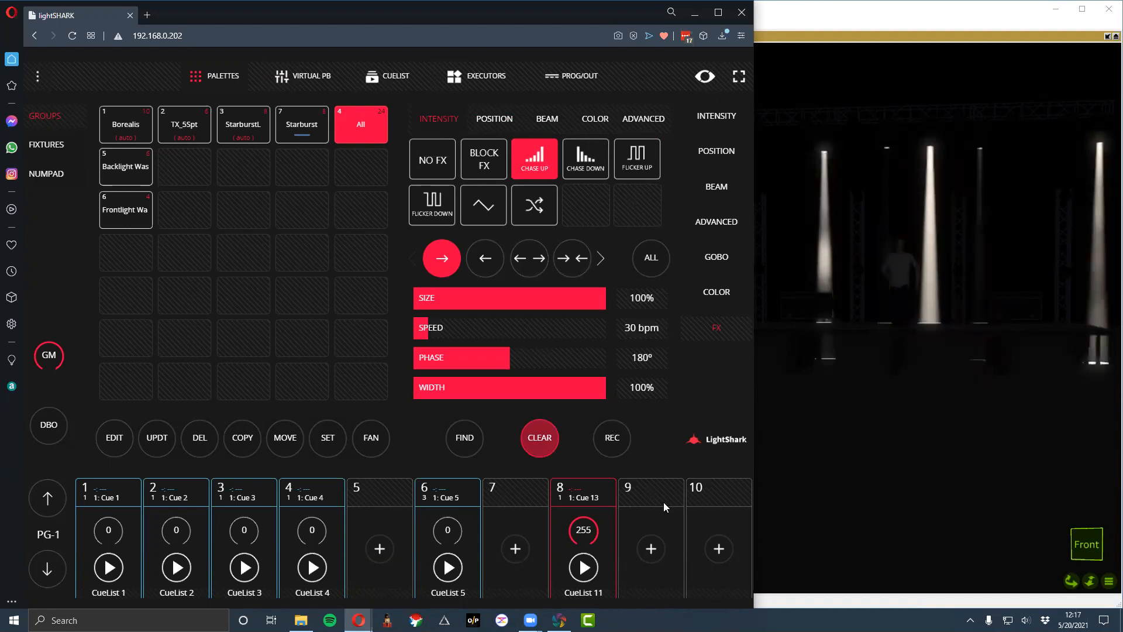
- Record the Chase Up effect as a new palette among the advanced FX palettes
{"action": "left_click", "coordinate": [641, 119]}
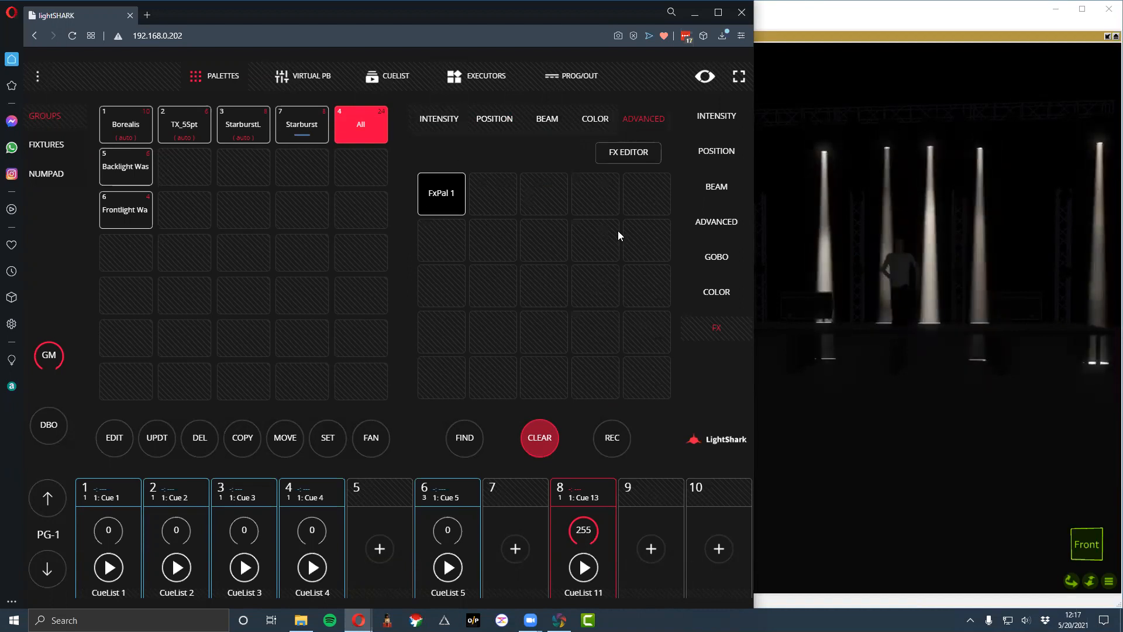
{"action": "left_click", "coordinate": [606, 439]}
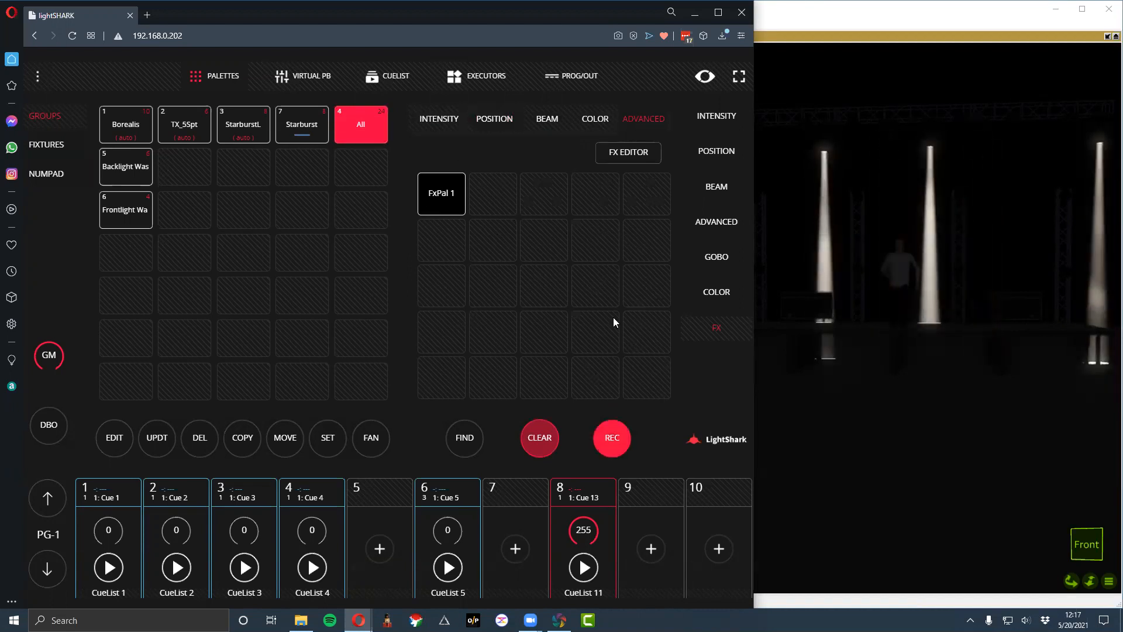
{"action": "left_click", "coordinate": [643, 182]}
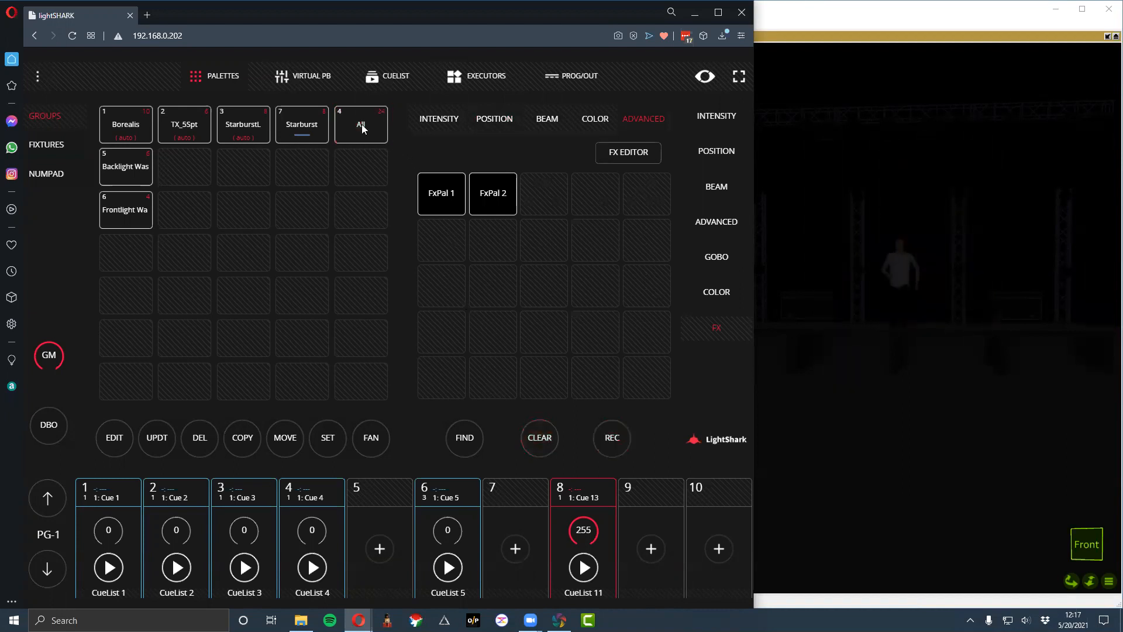
- Try the FxPal 2 palette on the All group, check the intensity and advanced effects, and clear the programmer
{"action": "left_click", "coordinate": [473, 199]}
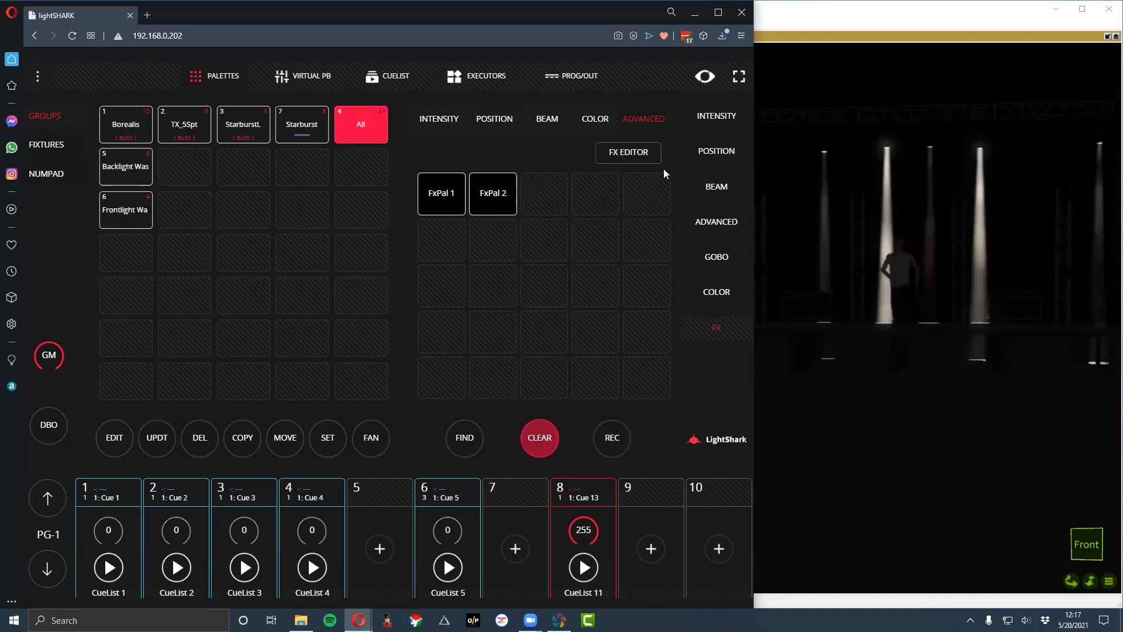
{"action": "left_click", "coordinate": [443, 129]}
{"action": "left_click", "coordinate": [661, 121]}
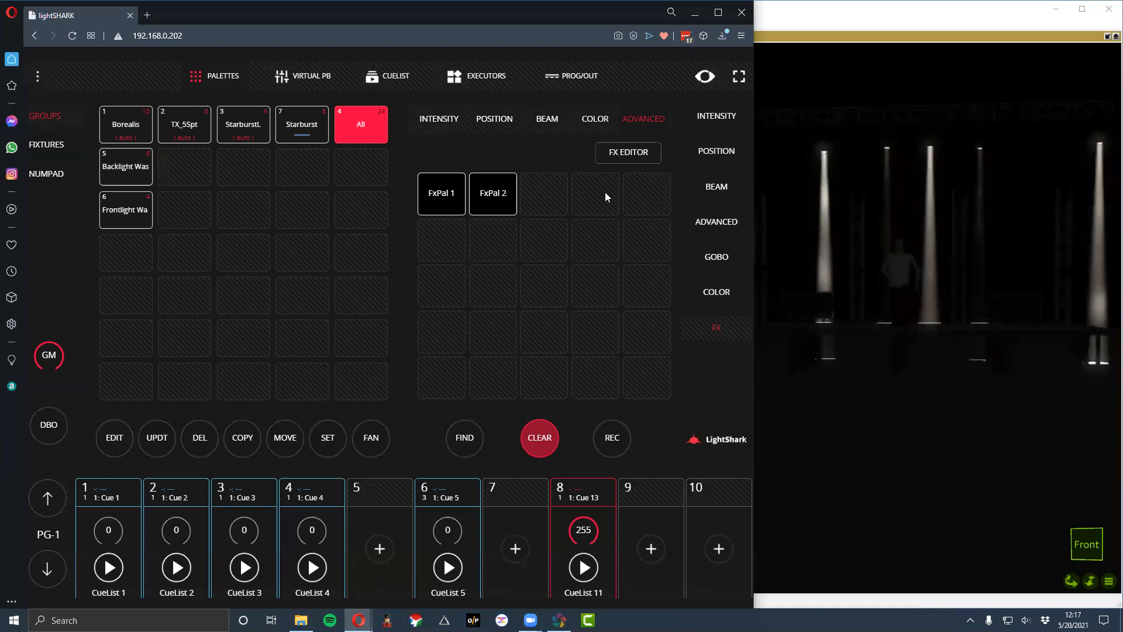
{"action": "left_click", "coordinate": [550, 440]}
- Try FxPal 2 on the StarburstL group and the FxPal 1 palette, clearing the programmer between attempts
{"action": "left_click", "coordinate": [251, 129]}
{"action": "left_click", "coordinate": [476, 195]}
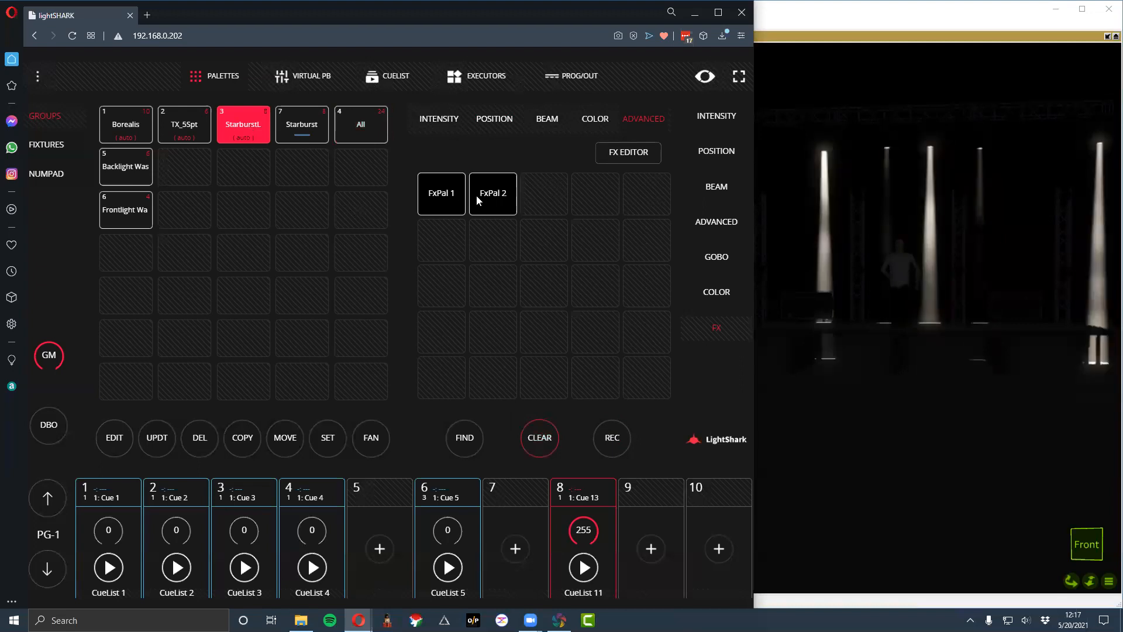
{"action": "left_click", "coordinate": [539, 438]}
{"action": "left_click", "coordinate": [444, 191]}
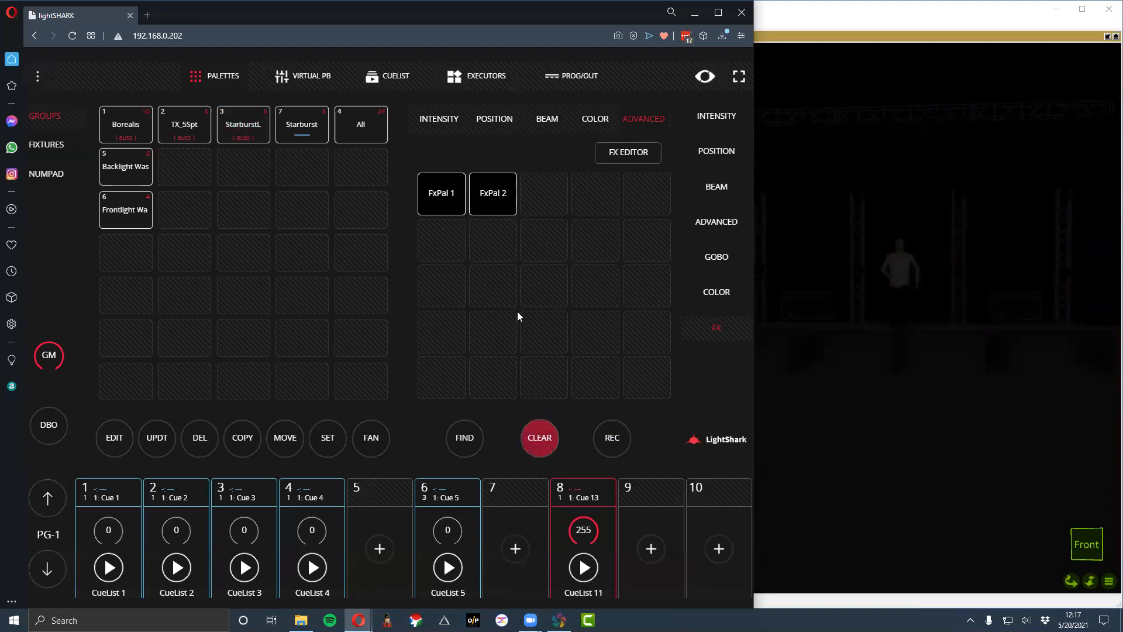
{"action": "left_click", "coordinate": [548, 439]}
{"action": "left_click", "coordinate": [454, 195]}
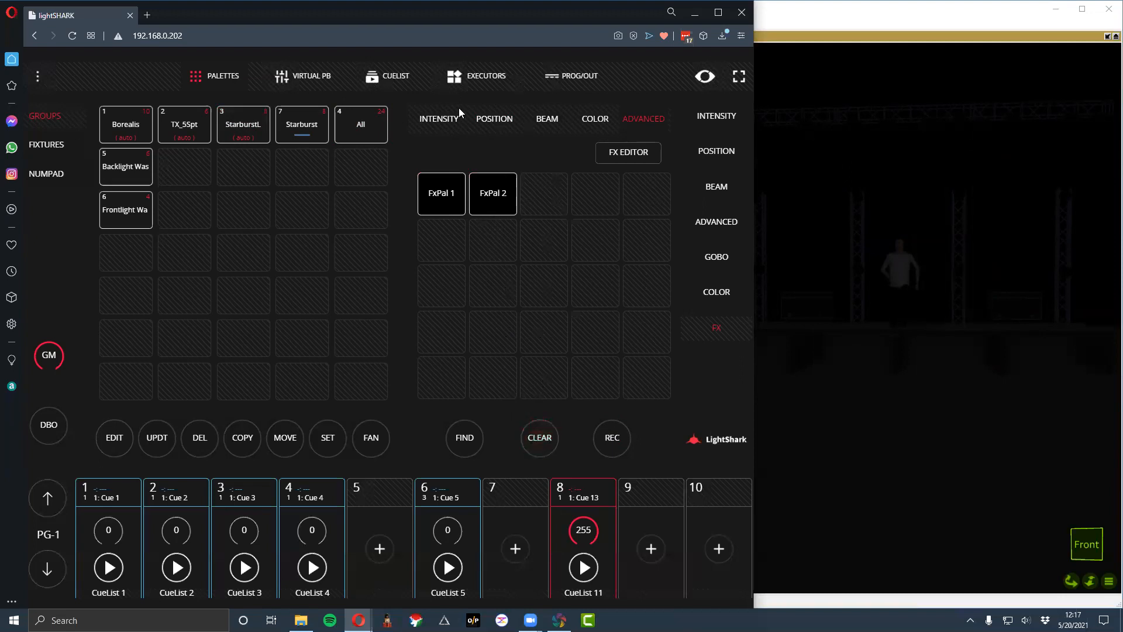
- Try the Chase Up intensity effect on the All group and remove it with No FX
{"action": "left_click", "coordinate": [445, 118]}
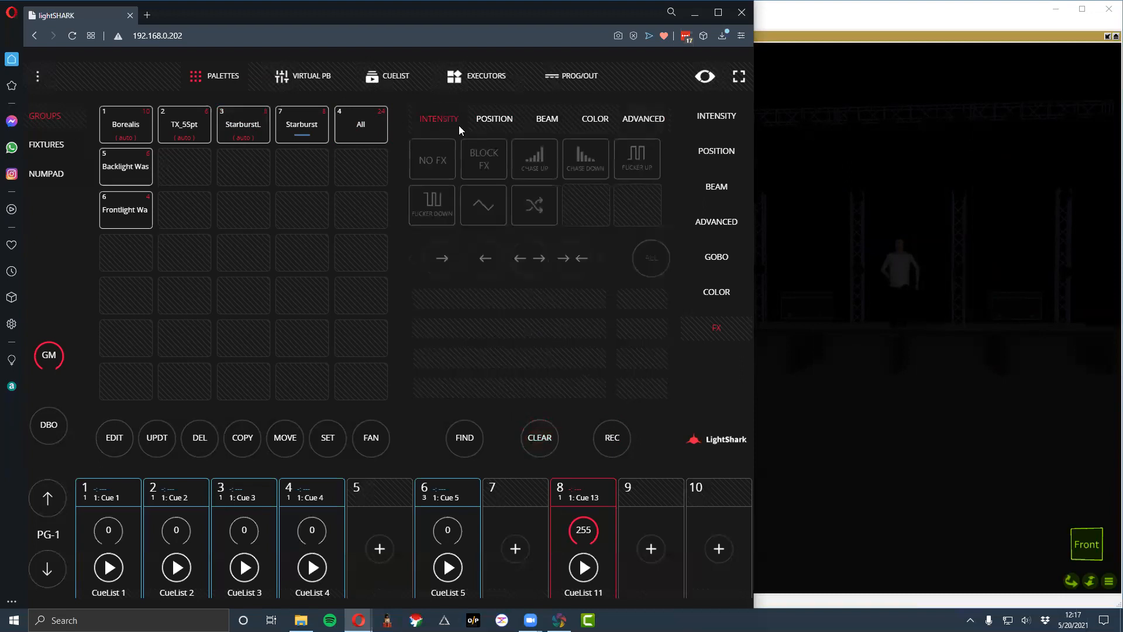
{"action": "left_click", "coordinate": [355, 118]}
{"action": "left_click", "coordinate": [536, 161]}
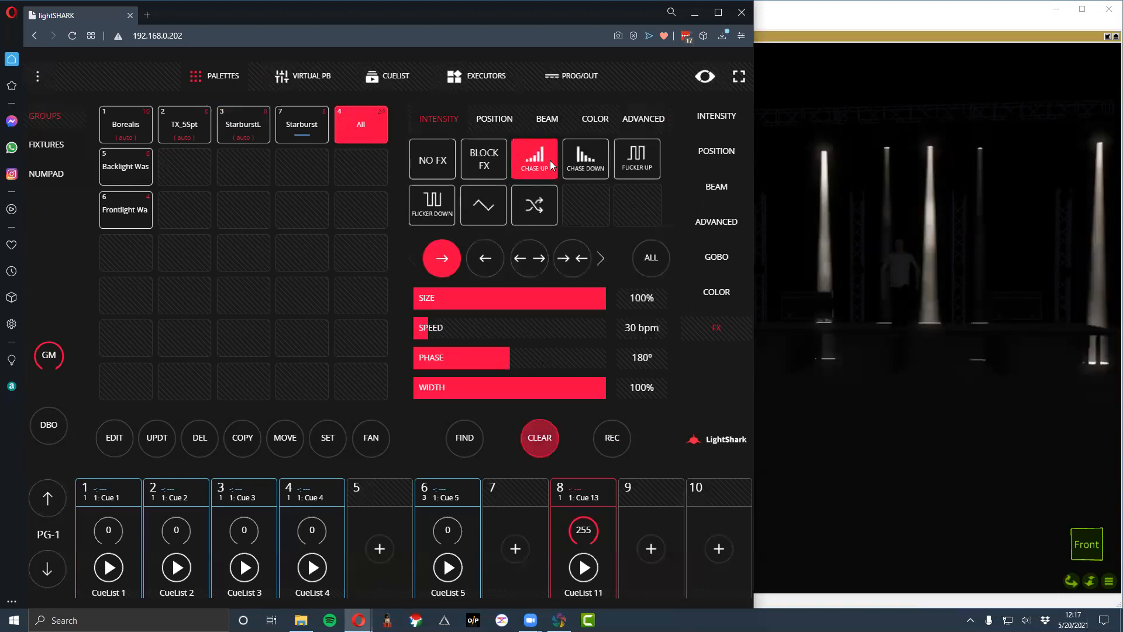
{"action": "left_click", "coordinate": [443, 159]}
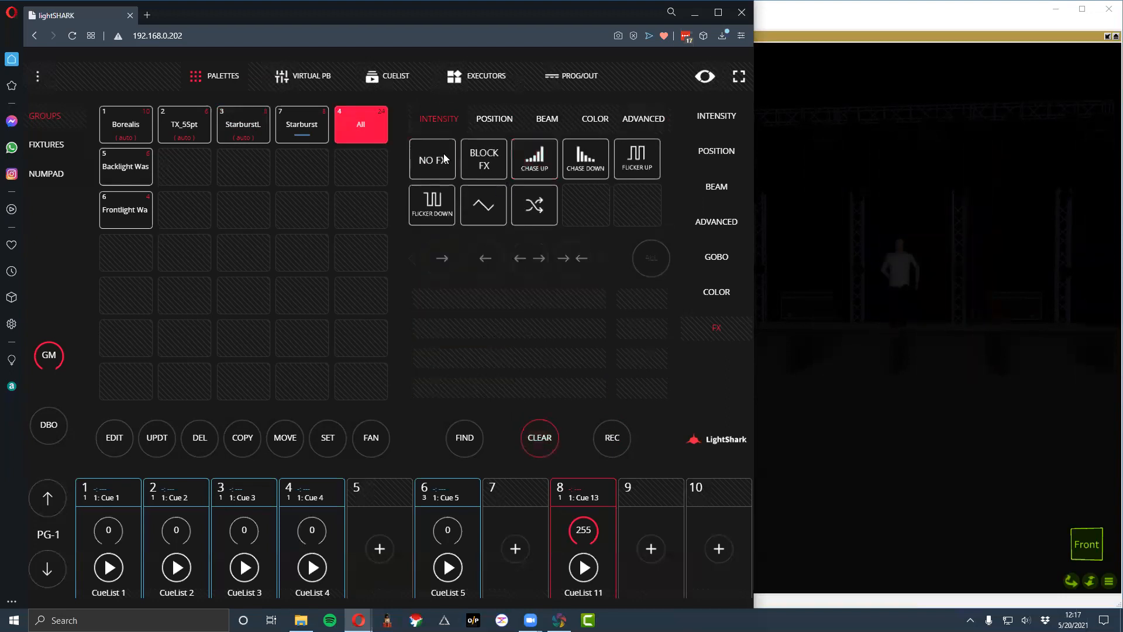
- Try Block FX on the All group's intensity effects, checking the programmer contents before and after
{"action": "left_click", "coordinate": [572, 76]}
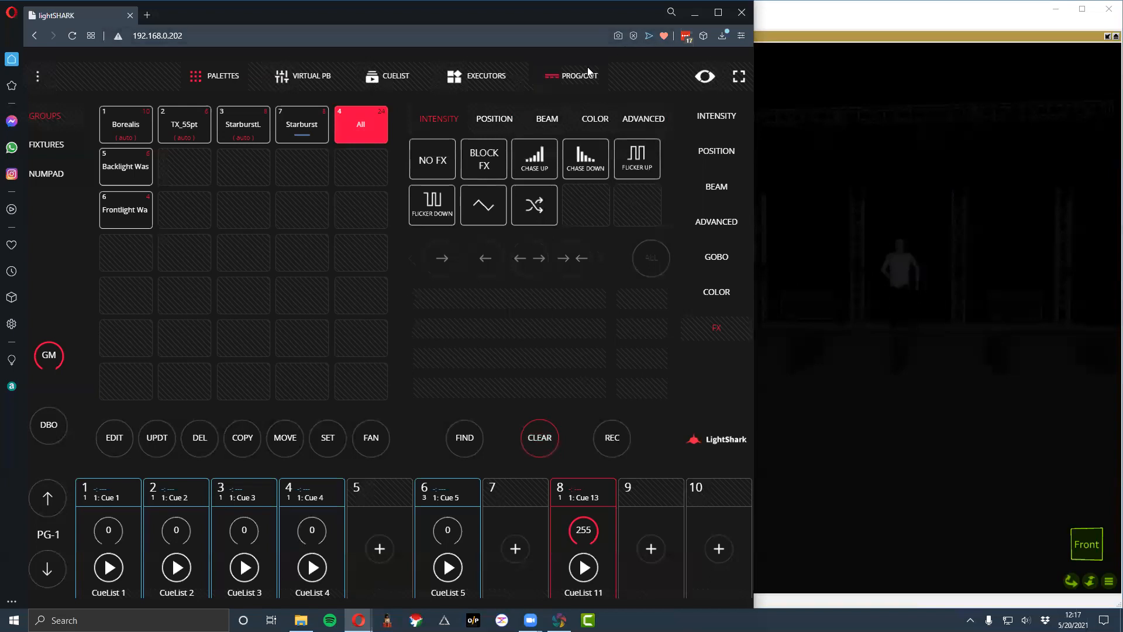
{"action": "left_click", "coordinate": [229, 85]}
{"action": "left_click", "coordinate": [497, 165]}
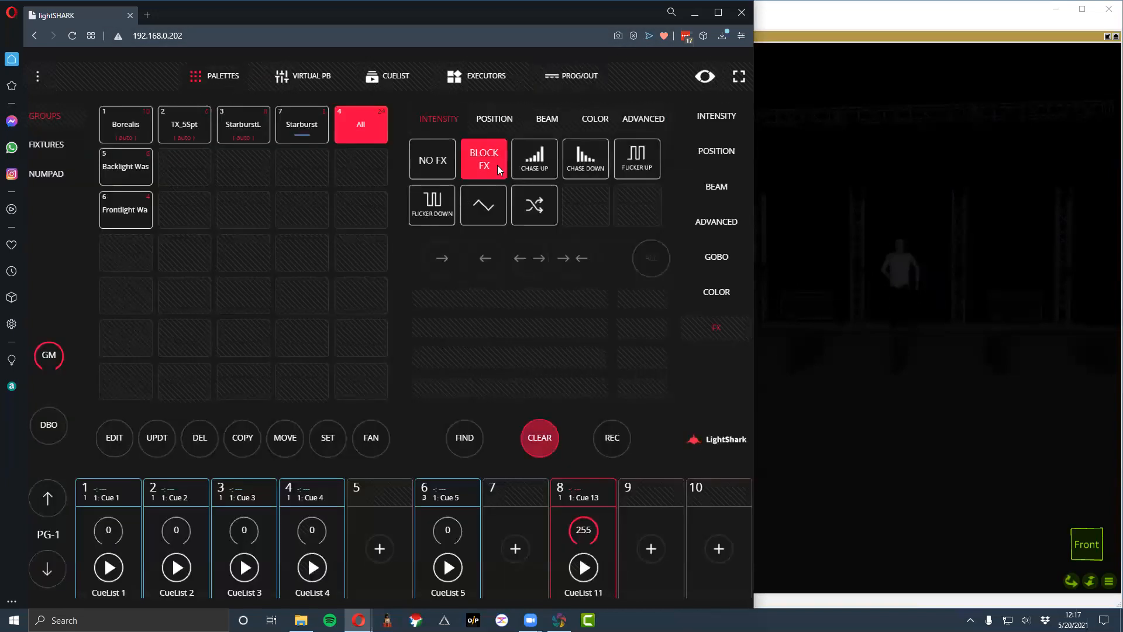
{"action": "left_click", "coordinate": [555, 71]}
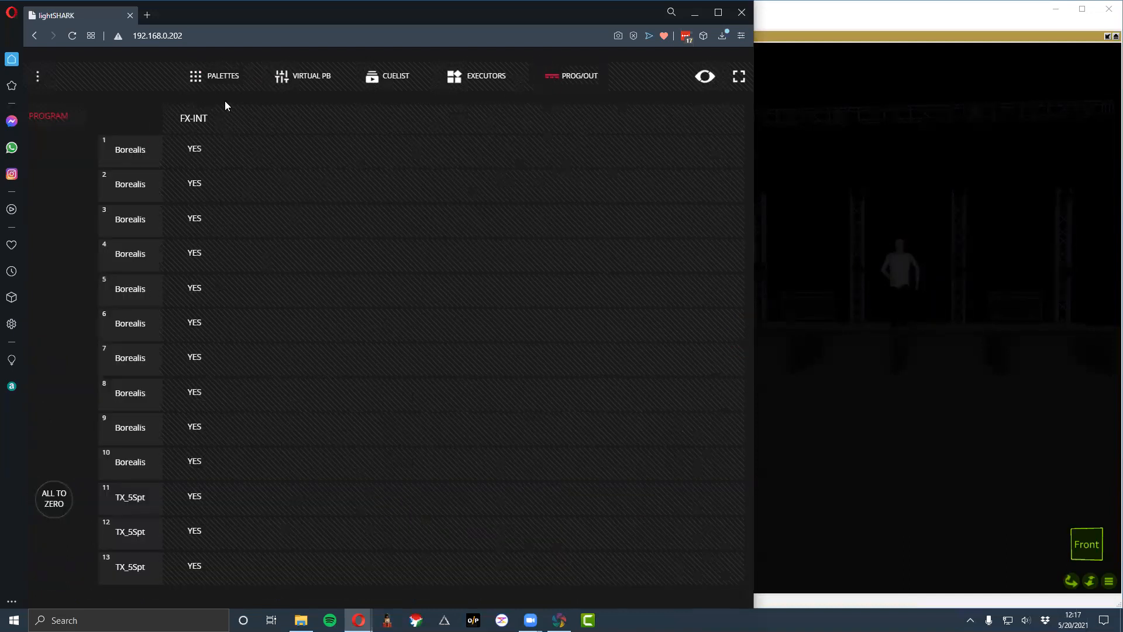
{"action": "left_click", "coordinate": [227, 79]}
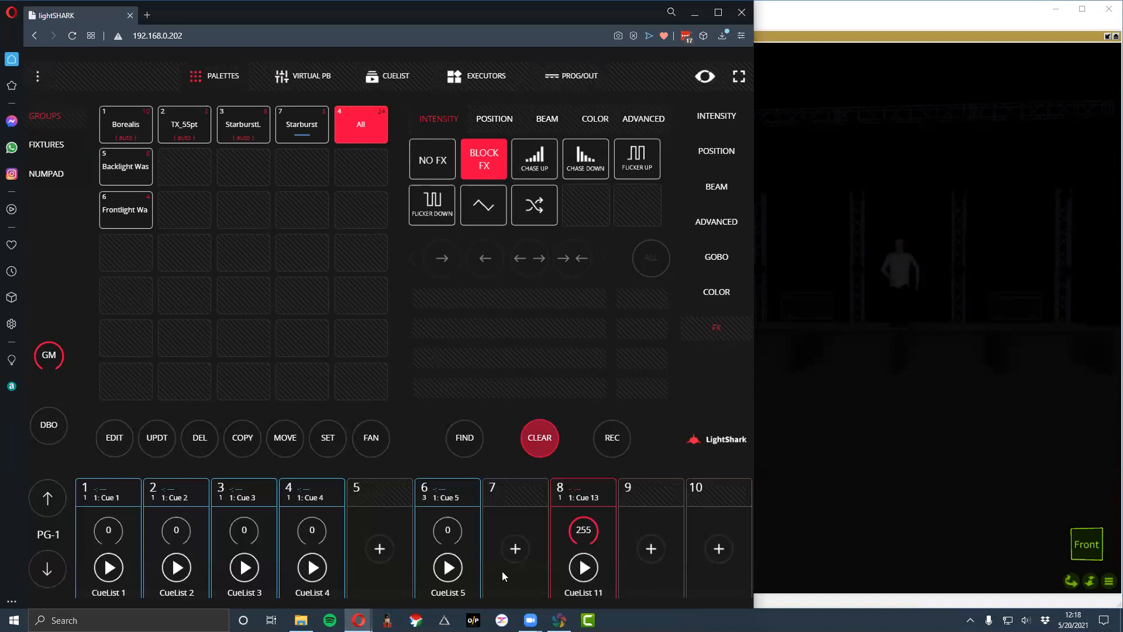
- With playback 8 running, replace the All group's intensity block with a position Block FX, record it to playback 10, and clear the programmer
{"action": "left_click", "coordinate": [583, 579]}
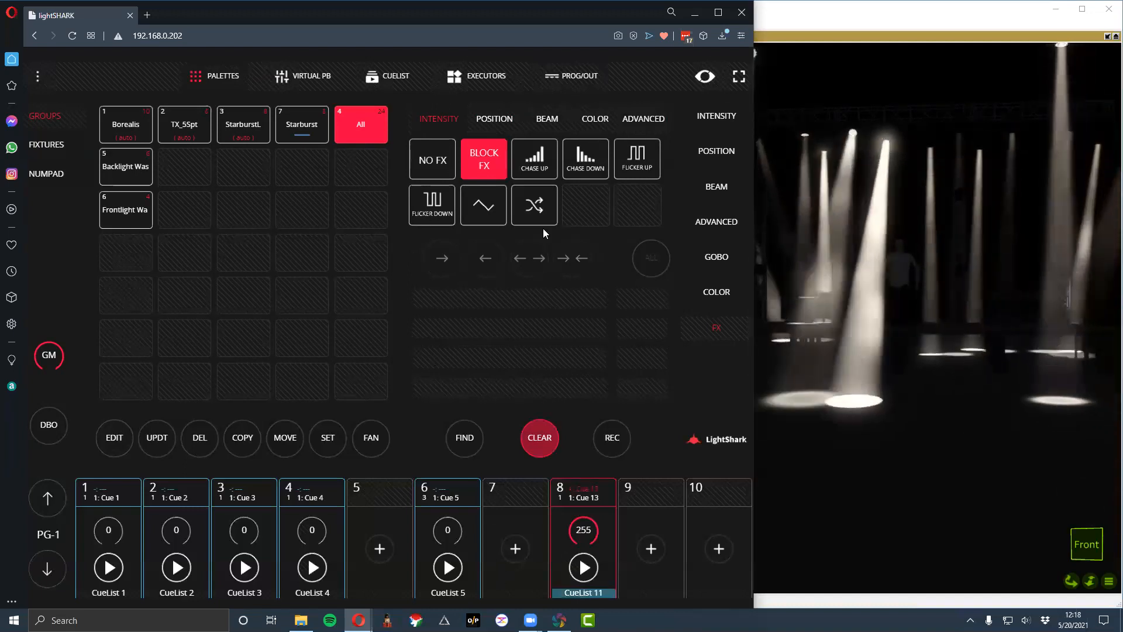
{"action": "left_click", "coordinate": [433, 159]}
{"action": "left_click", "coordinate": [488, 119]}
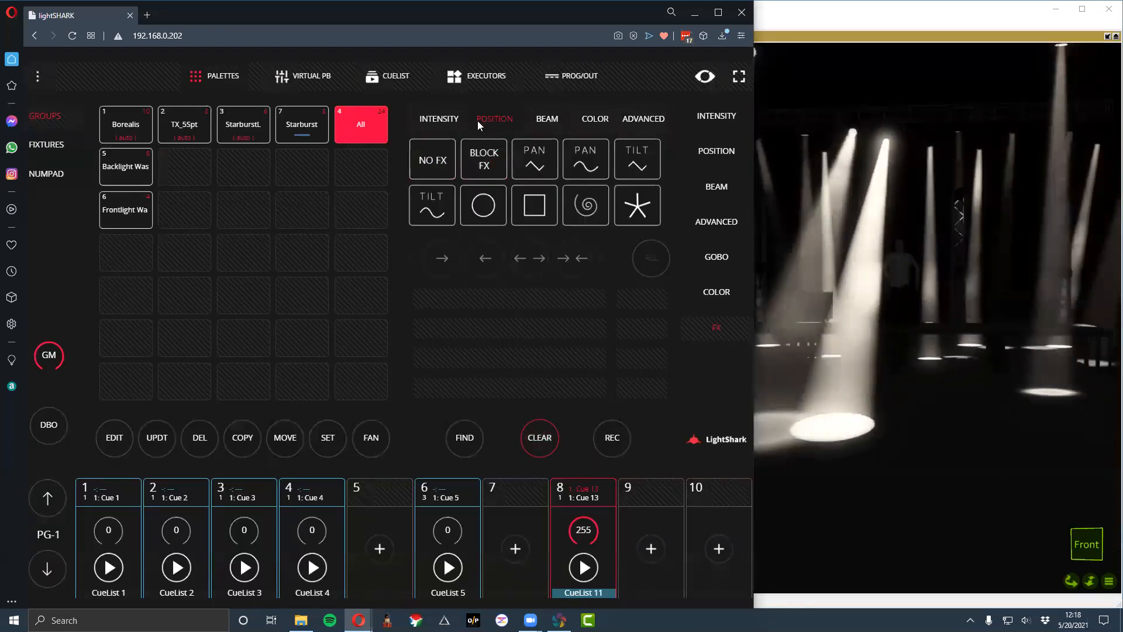
{"action": "left_click", "coordinate": [500, 161]}
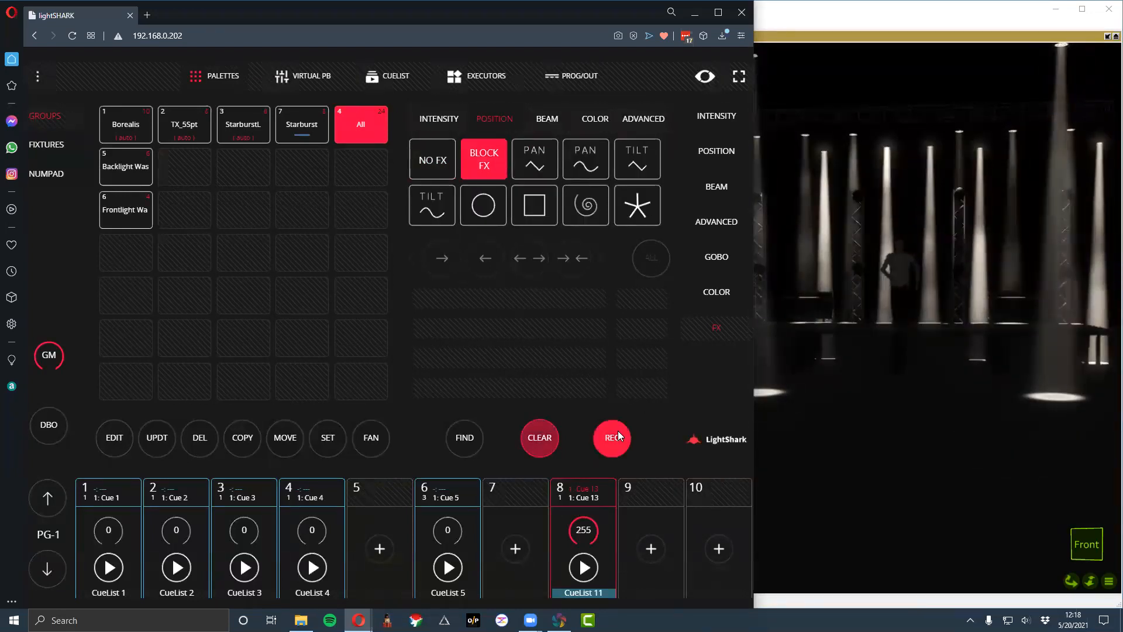
{"action": "left_click", "coordinate": [729, 495]}
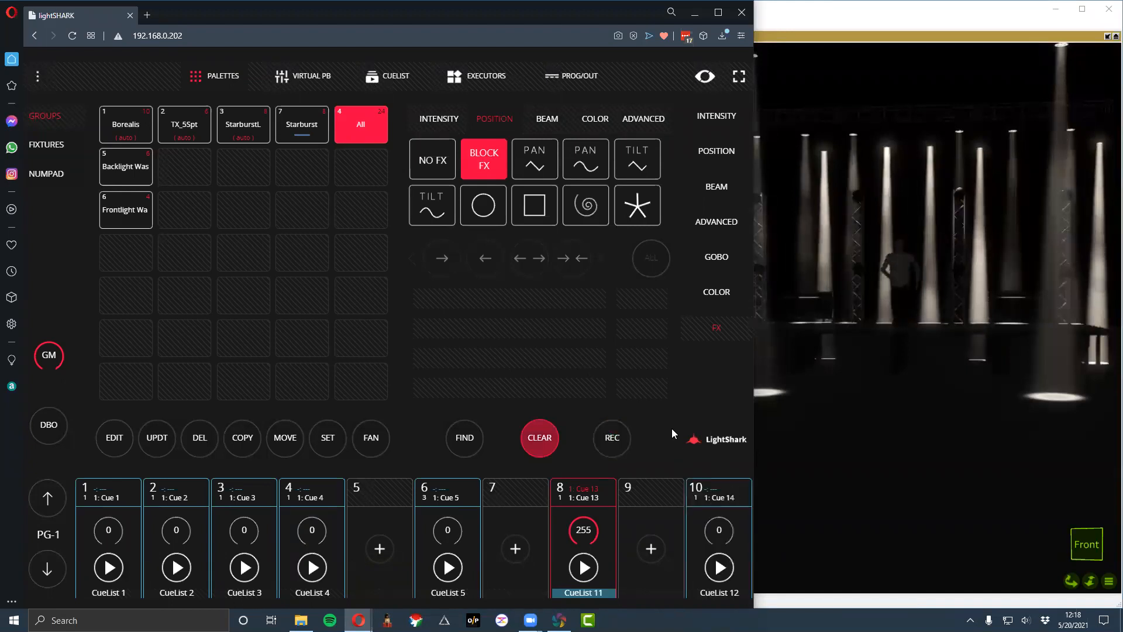
{"action": "left_click", "coordinate": [548, 440]}
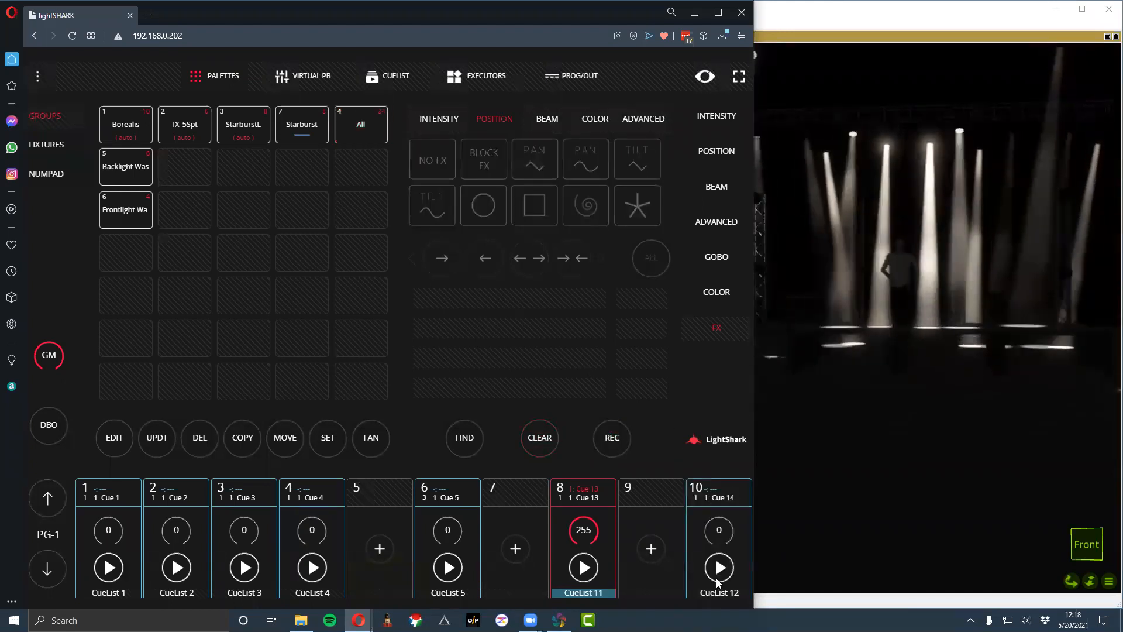
- Raise playback 10 to 255 to test the recorded position block, and stop its cuelist
{"action": "left_click", "coordinate": [710, 530]}
{"action": "left_click_drag", "start_coordinate": [718, 492], "coordinate": [730, 310]}
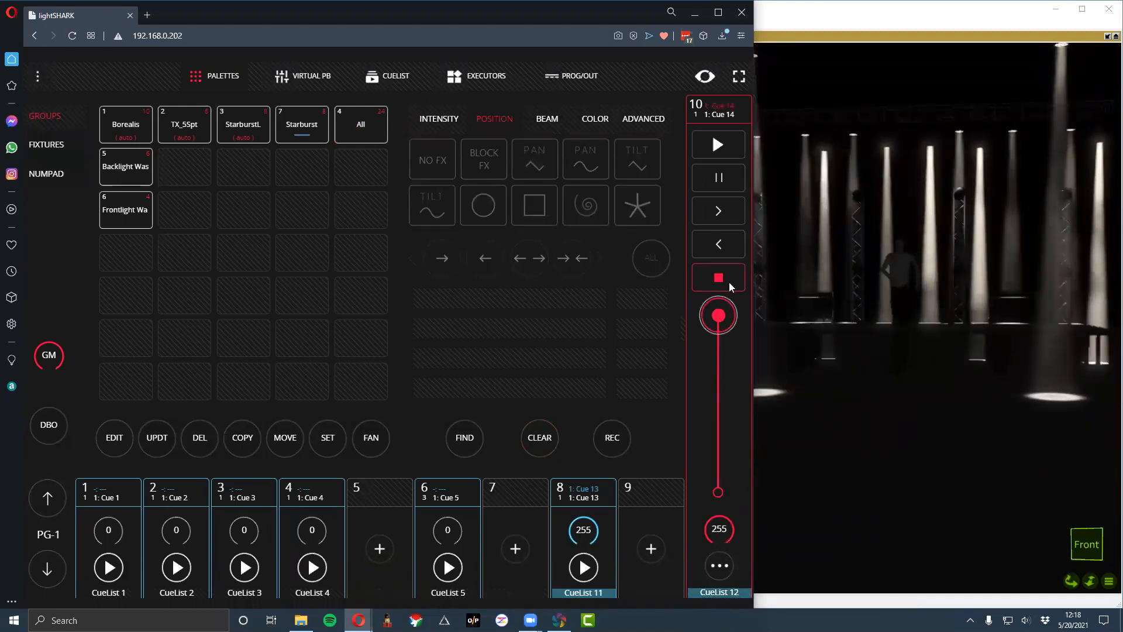
{"action": "left_click", "coordinate": [730, 286]}
{"action": "left_click", "coordinate": [662, 491]}
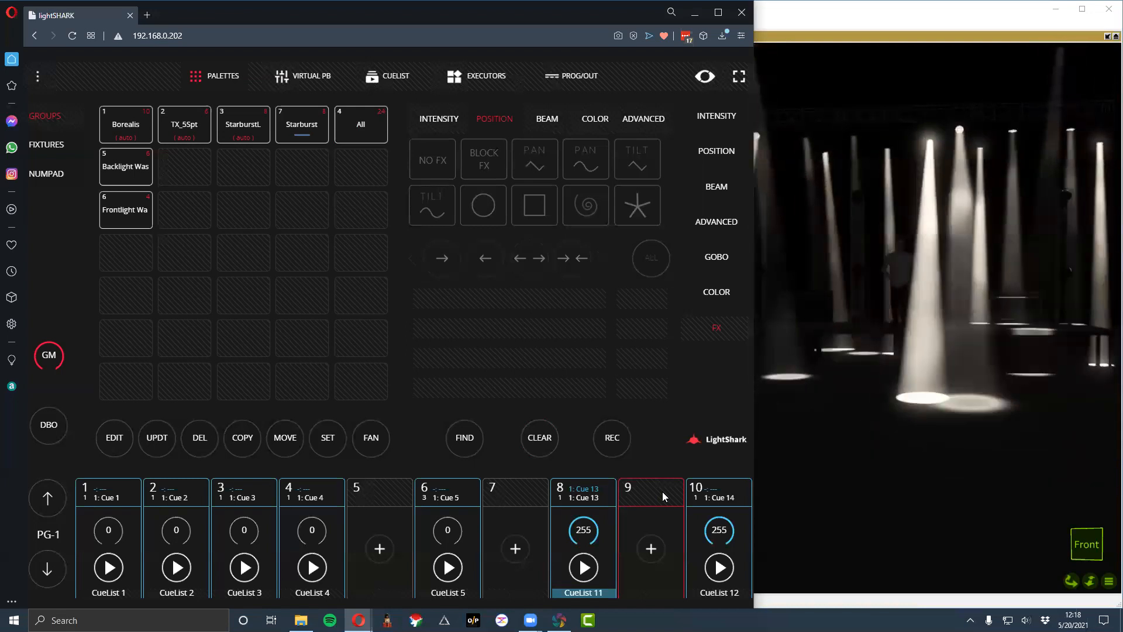
- Try the position Block FX directly on the All group over the running playback 8, and clear the programmer
{"action": "left_click", "coordinate": [338, 134]}
{"action": "left_click", "coordinate": [481, 156]}
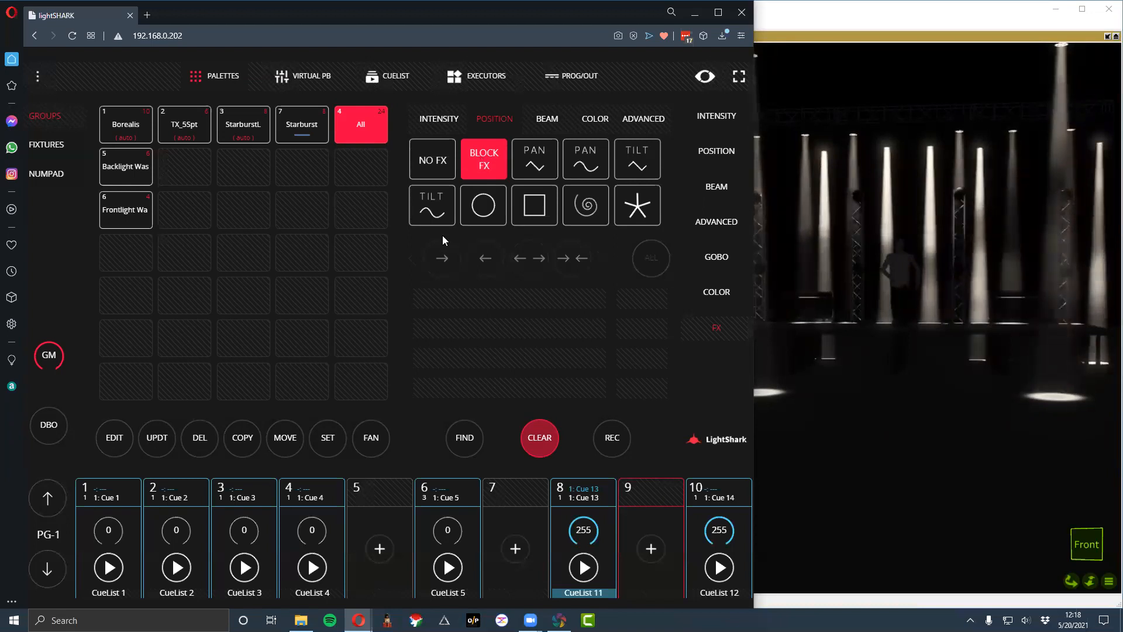
{"action": "left_click", "coordinate": [552, 442]}
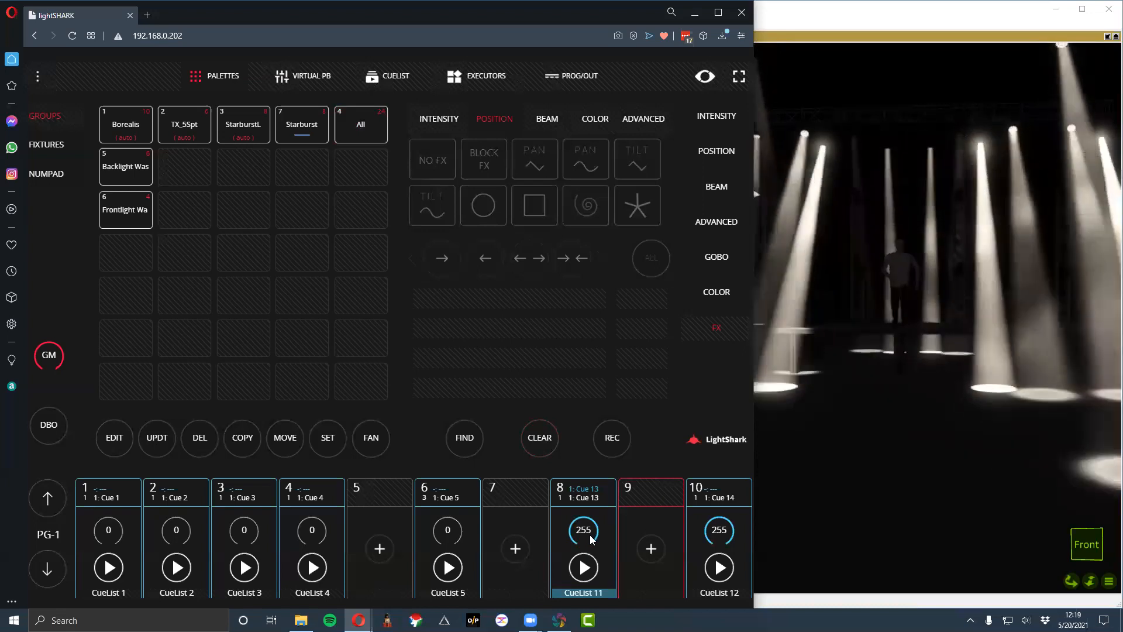
- Lower playback 8 to 0
{"action": "left_click", "coordinate": [589, 535]}
{"action": "left_click_drag", "start_coordinate": [583, 319], "coordinate": [548, 552]}
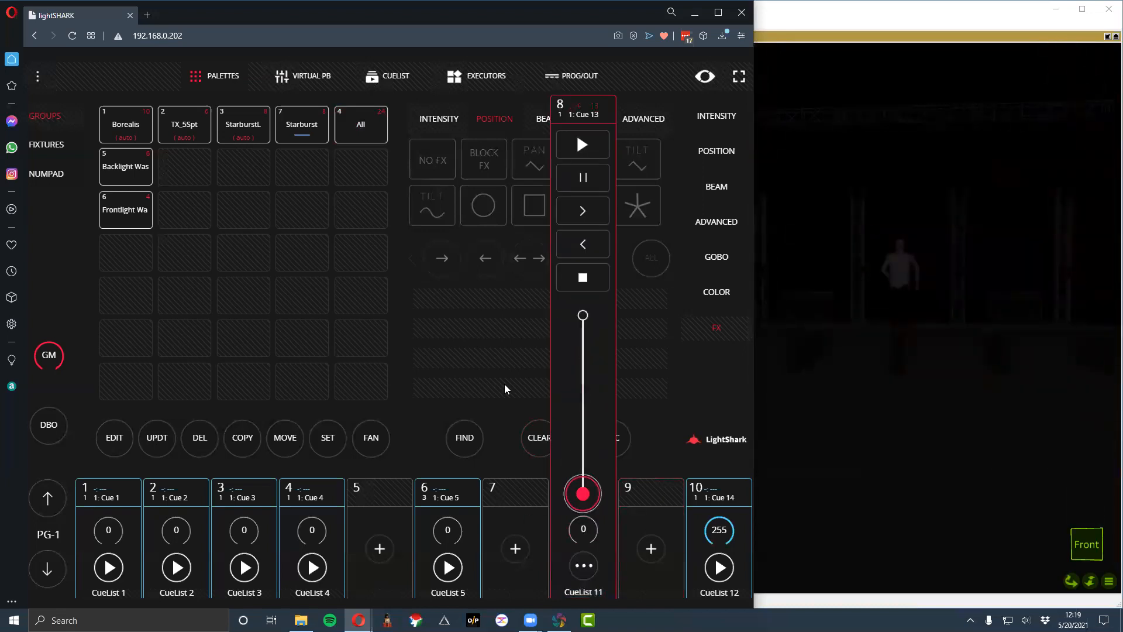
{"action": "left_click", "coordinate": [523, 501]}
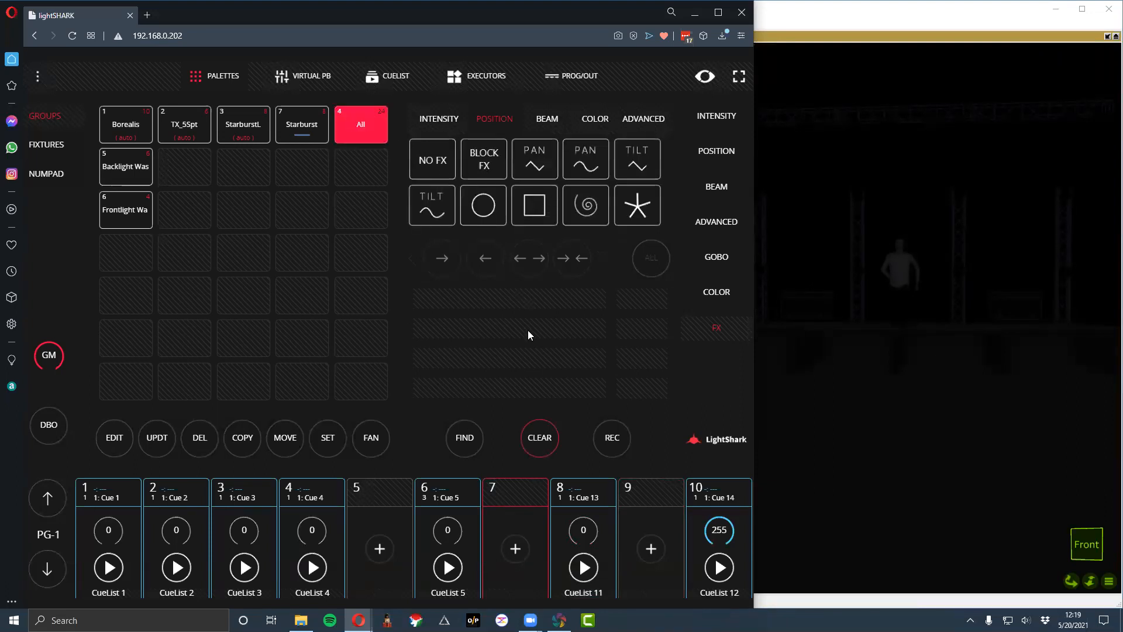
- Light the All group with Find, try the star, spiral, bow-tie, infinity, diamond and Z position effects, and clear the programmer
{"action": "left_click", "coordinate": [466, 435]}
{"action": "left_click", "coordinate": [627, 215]}
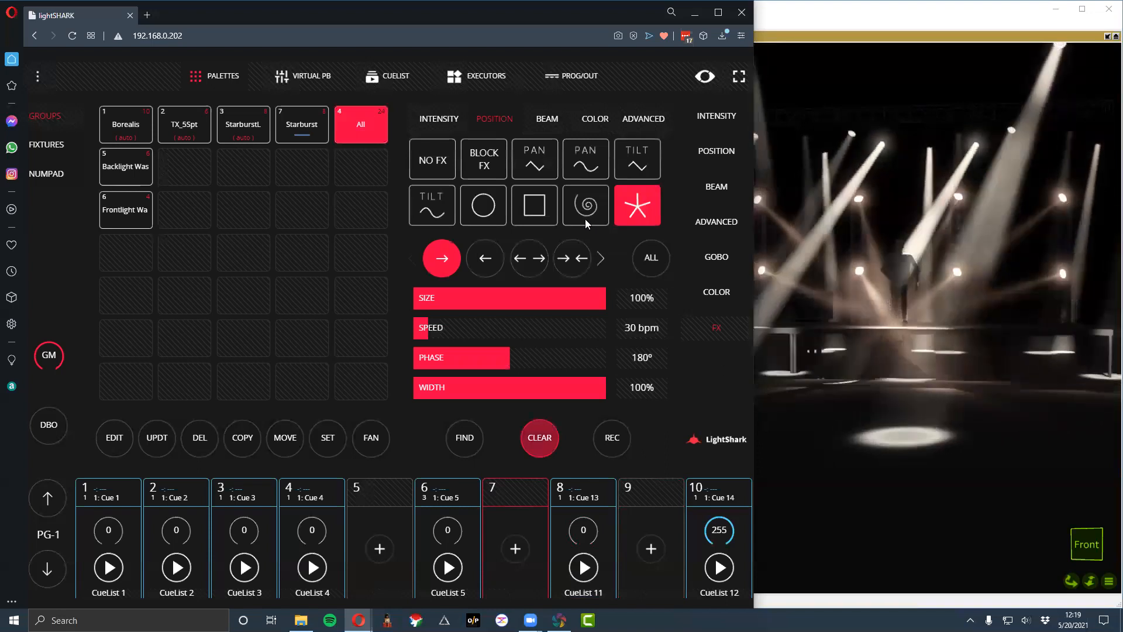
{"action": "left_click", "coordinate": [585, 218]}
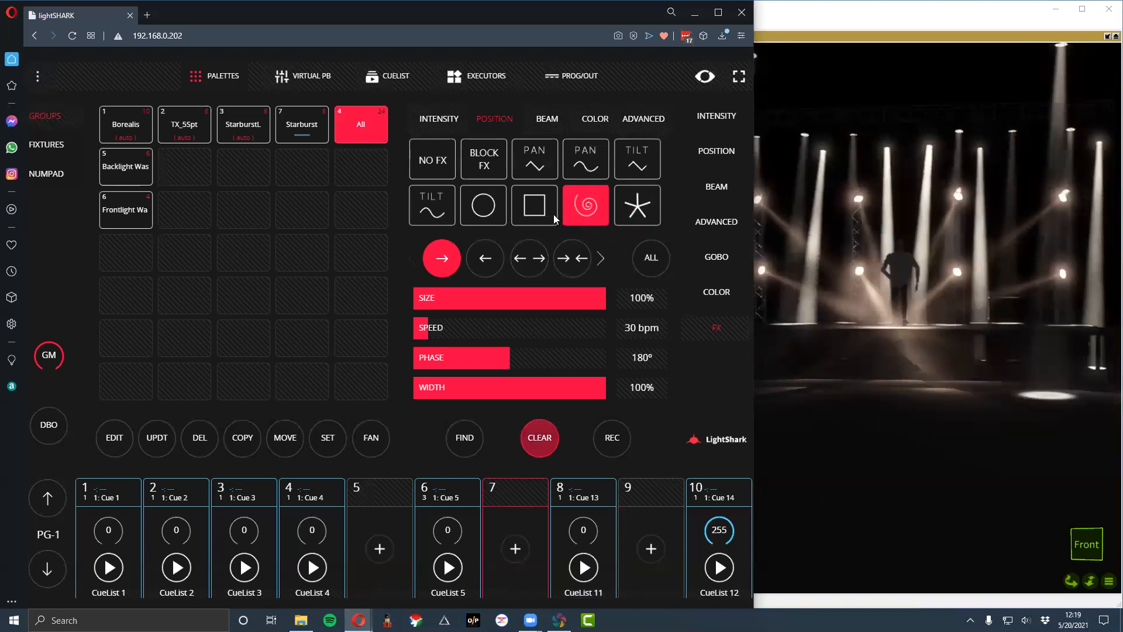
{"action": "left_click_drag", "start_coordinate": [553, 215], "coordinate": [544, 131]}
{"action": "left_click", "coordinate": [493, 161]}
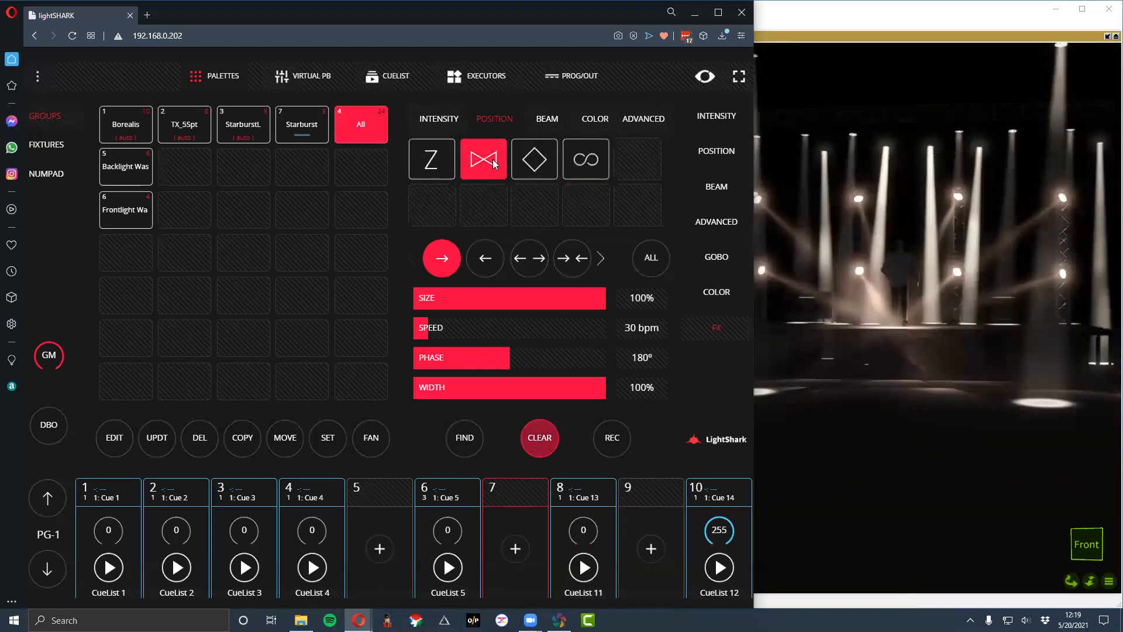
{"action": "left_click", "coordinate": [579, 168]}
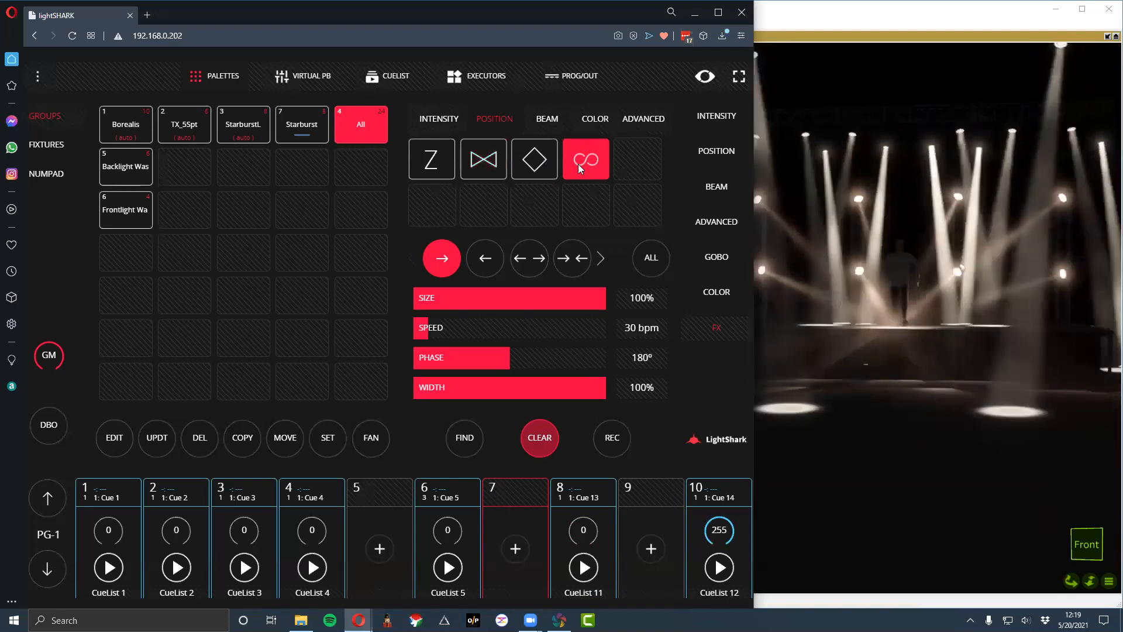
{"action": "left_click", "coordinate": [534, 164]}
{"action": "left_click", "coordinate": [441, 171]}
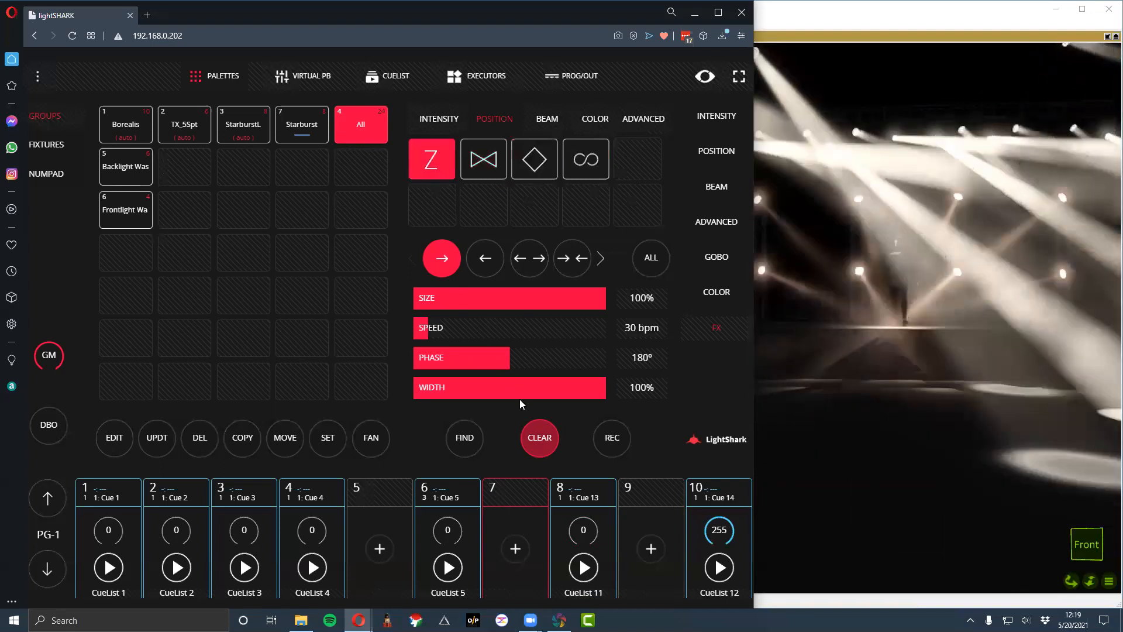
{"action": "left_click", "coordinate": [539, 438]}
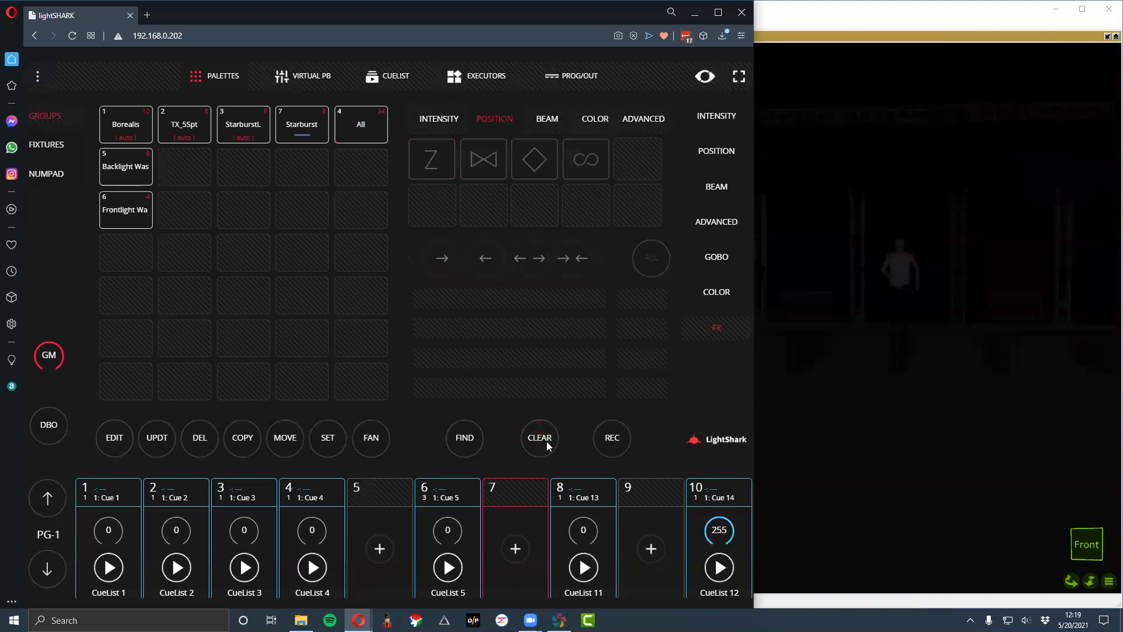
- Raise playbacks 1, 2 and 3 to 255
{"action": "left_click", "coordinate": [109, 558]}
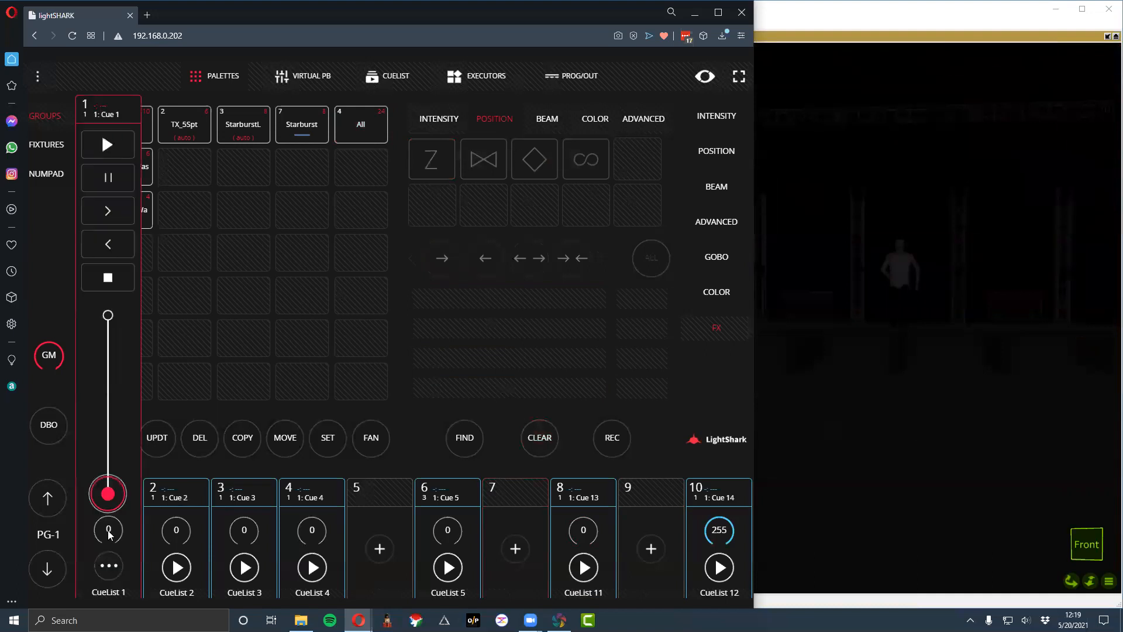
{"action": "left_click", "coordinate": [176, 534]}
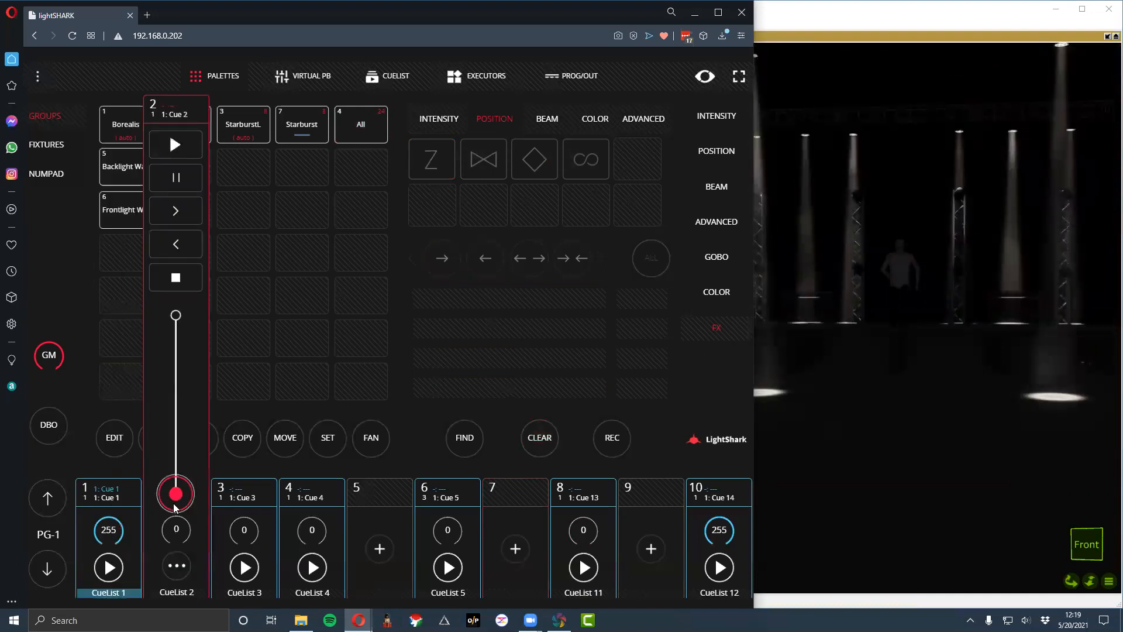
{"action": "left_click", "coordinate": [241, 543]}
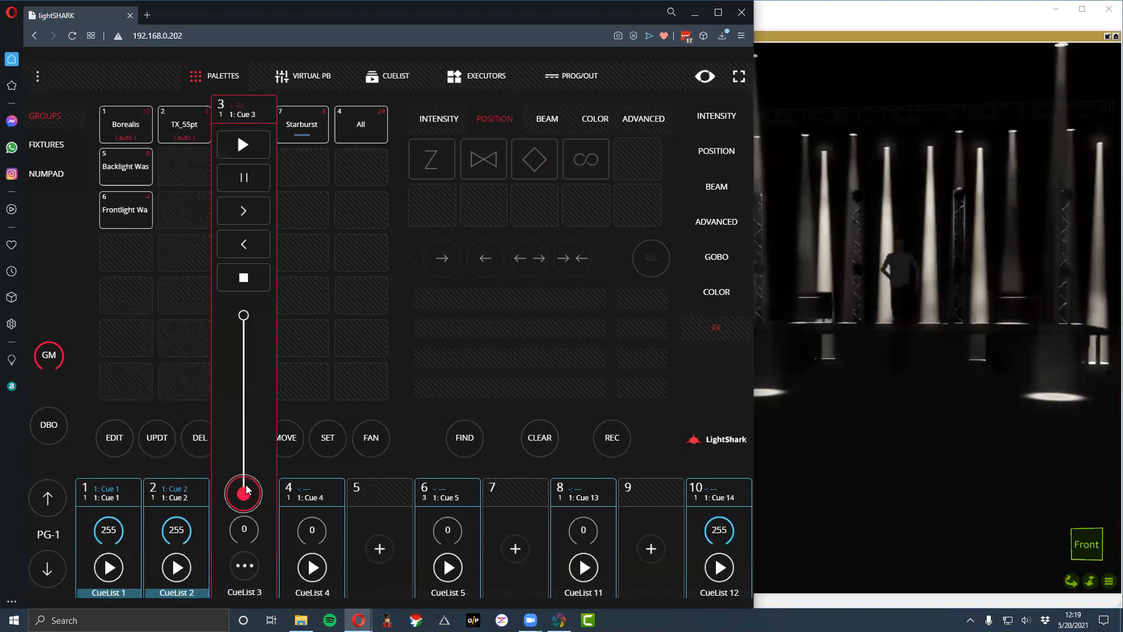
{"action": "left_click_drag", "start_coordinate": [314, 529], "coordinate": [317, 598]}
{"action": "left_click", "coordinate": [379, 503]}
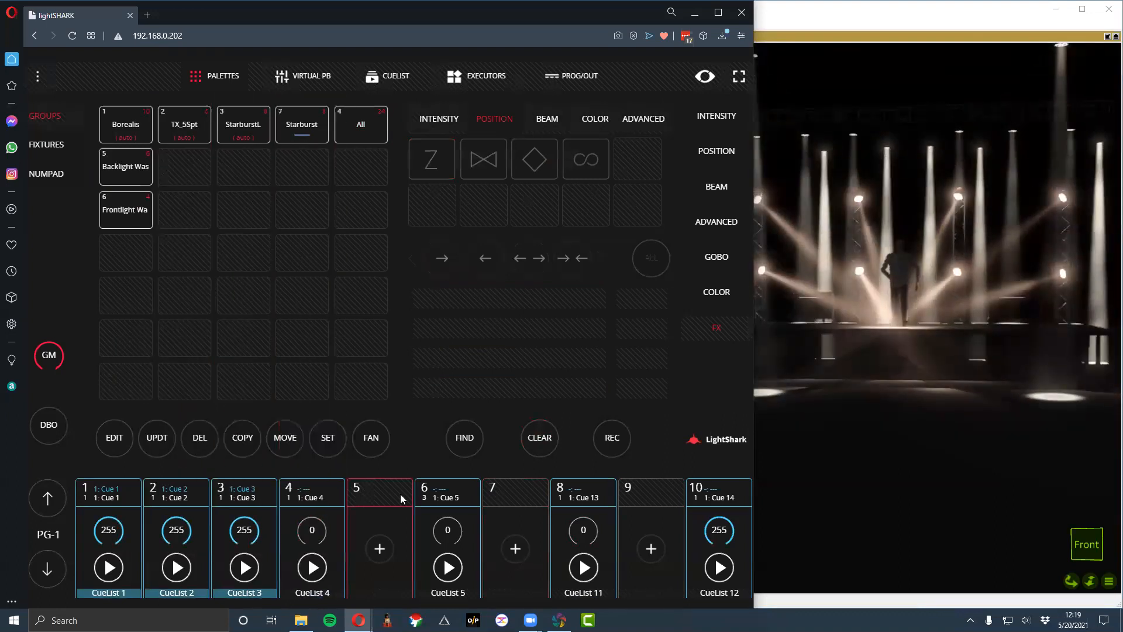
- Look through the FX categories and the intensity, position, beam, gobo and color palettes, selecting the All group along the way
{"action": "left_click", "coordinate": [640, 120]}
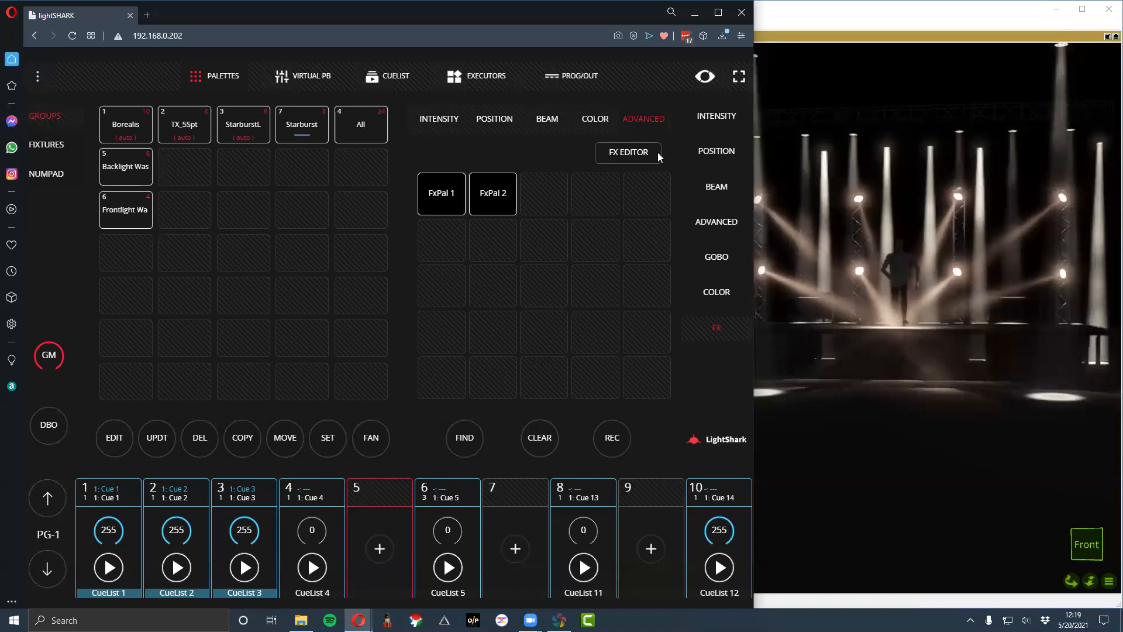
{"action": "left_click", "coordinate": [442, 117]}
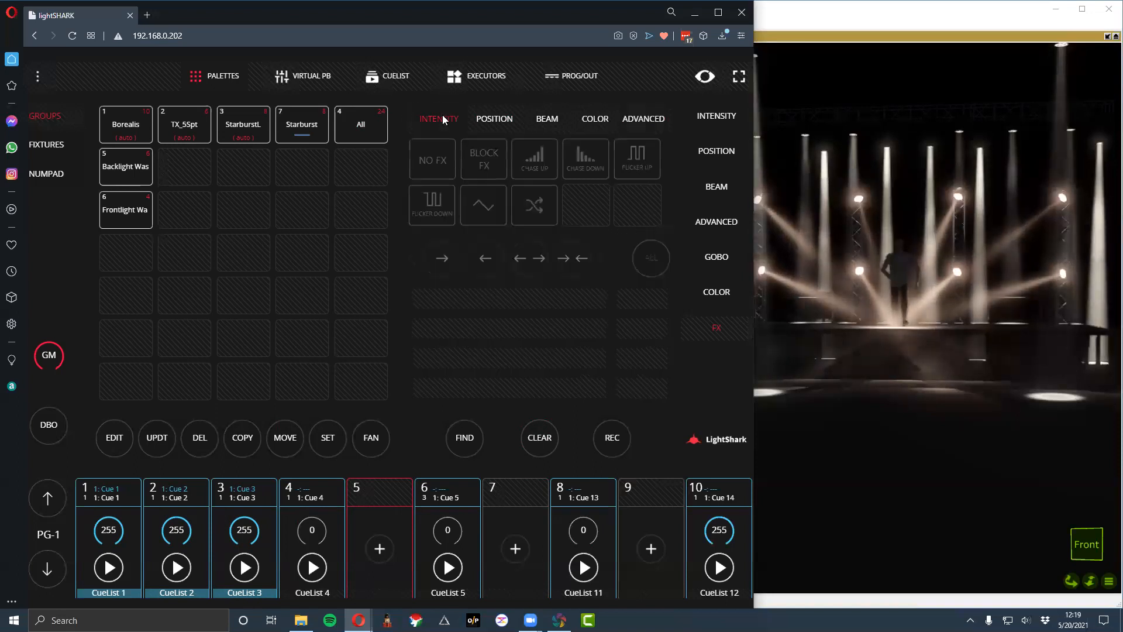
{"action": "left_click", "coordinate": [476, 116]}
{"action": "left_click", "coordinate": [687, 111]}
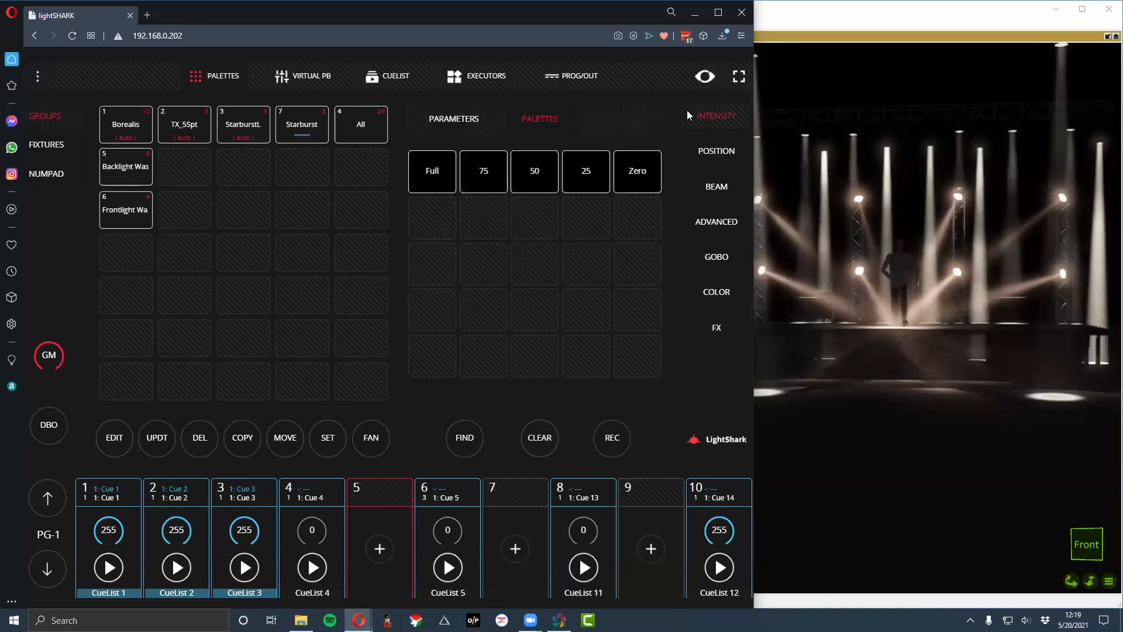
{"action": "left_click", "coordinate": [352, 129]}
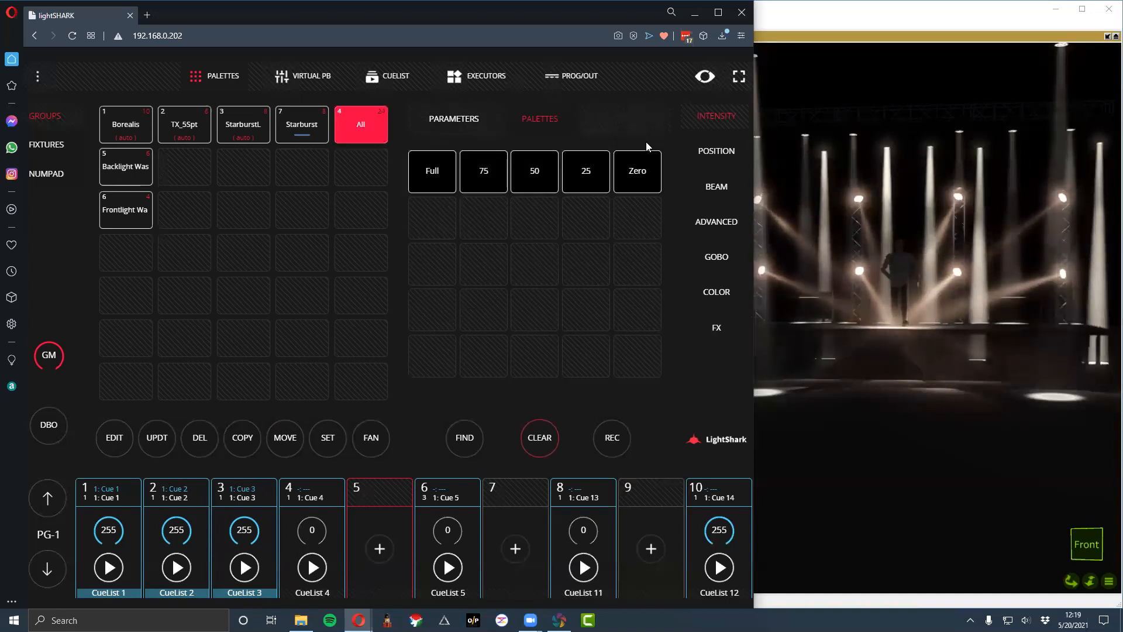
{"action": "left_click", "coordinate": [696, 150]}
{"action": "left_click", "coordinate": [540, 118]}
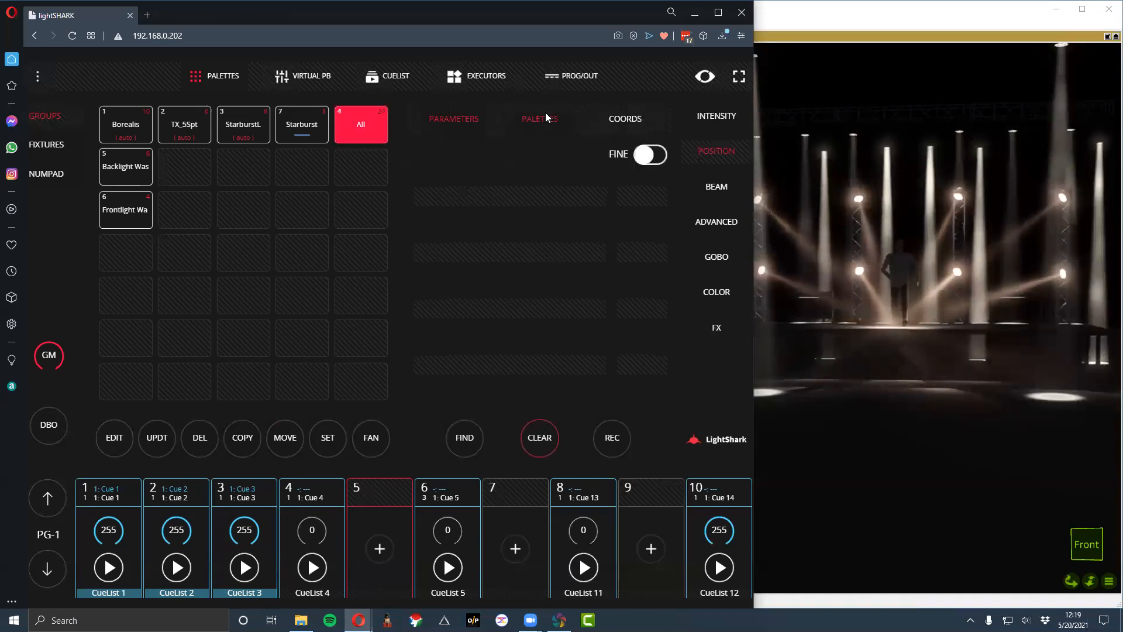
{"action": "left_click", "coordinate": [733, 185]}
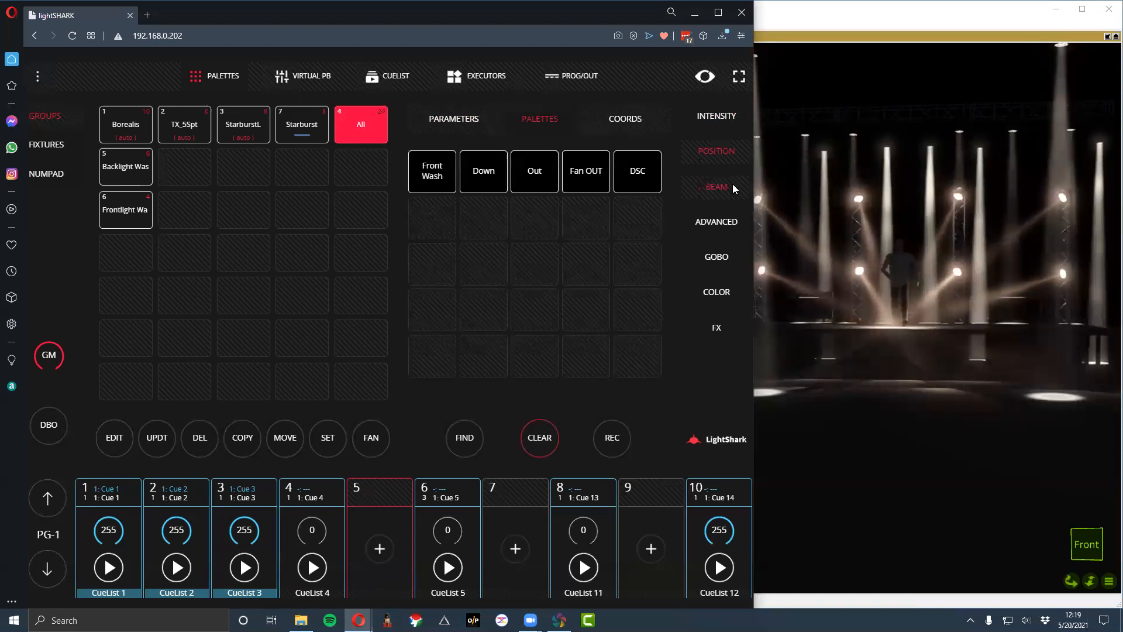
{"action": "left_click", "coordinate": [547, 120]}
{"action": "left_click", "coordinate": [728, 259]}
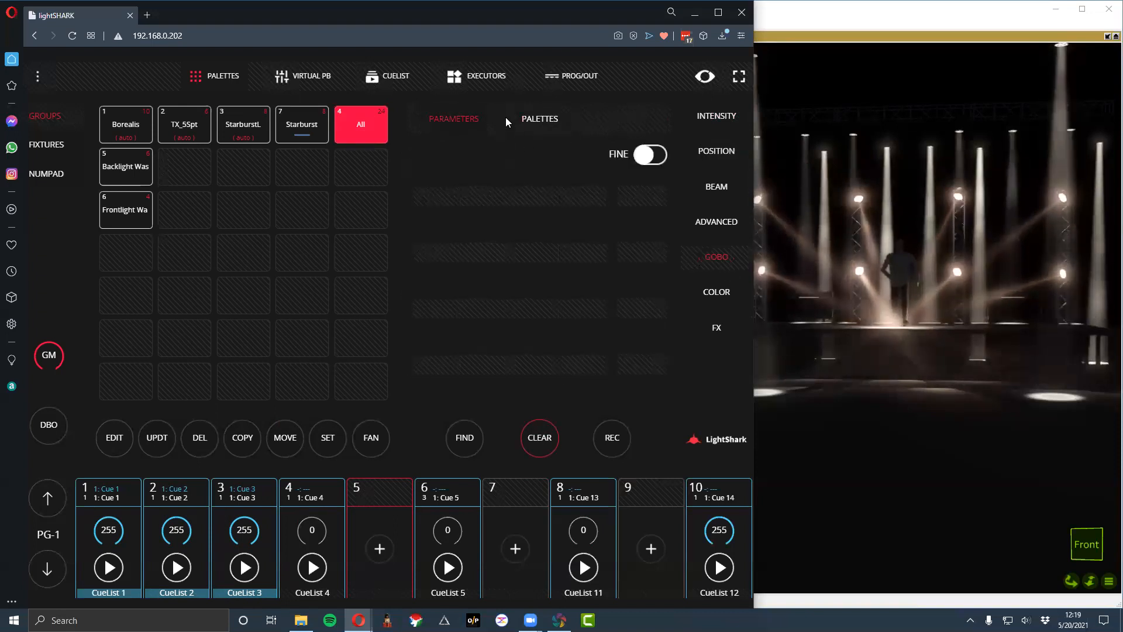
{"action": "left_click", "coordinate": [538, 119]}
{"action": "left_click", "coordinate": [717, 289]}
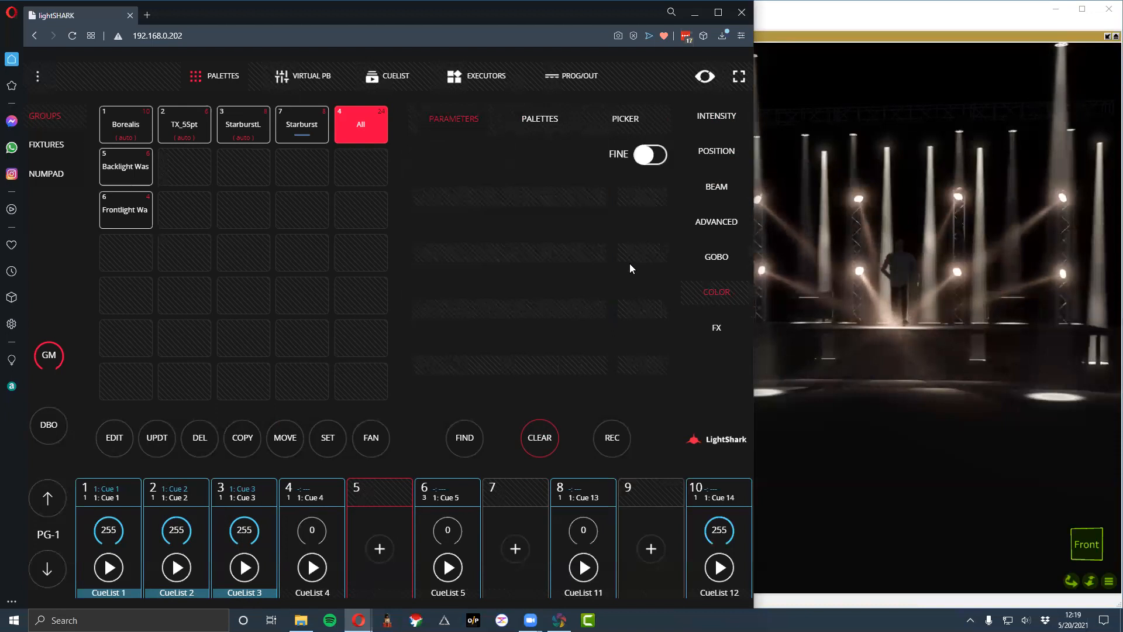
{"action": "left_click", "coordinate": [544, 119]}
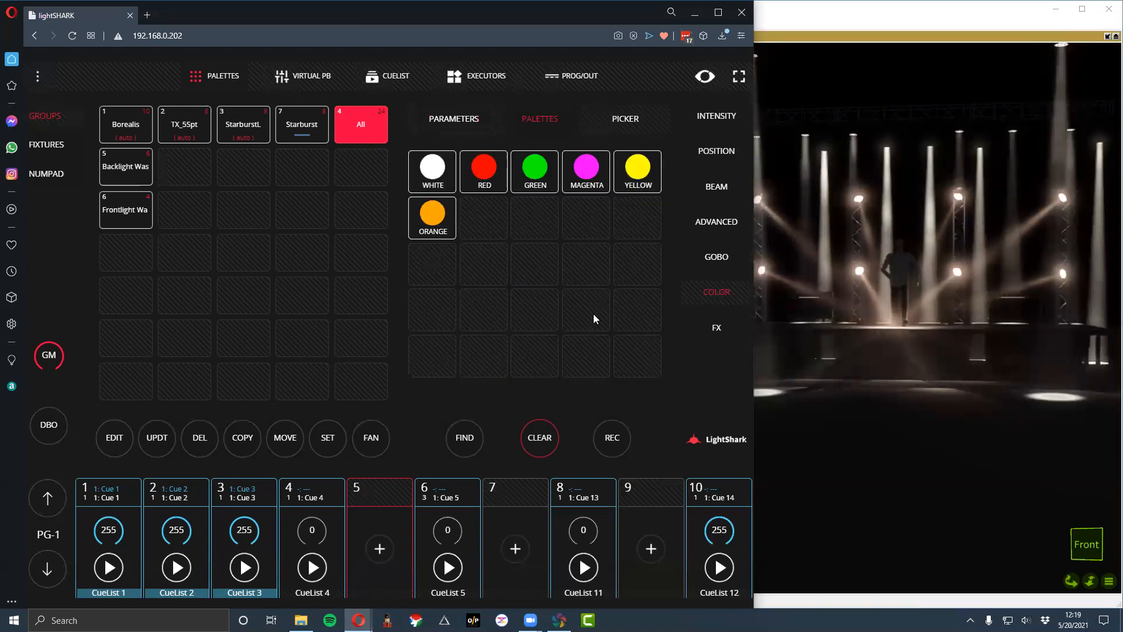
{"action": "left_click", "coordinate": [720, 331]}
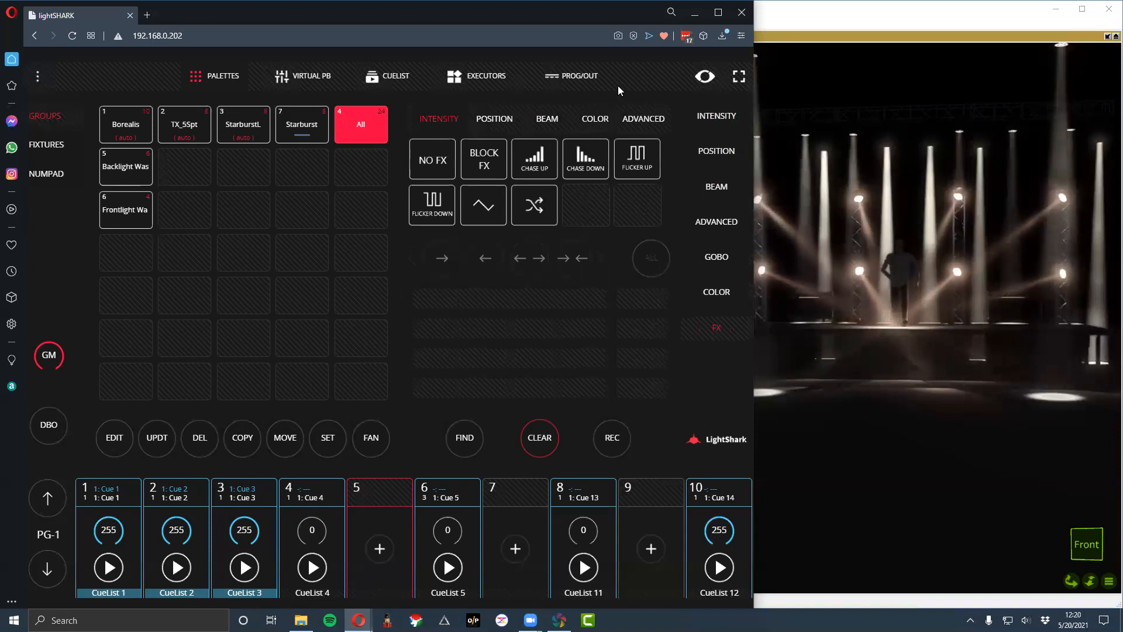
{"action": "left_click", "coordinate": [636, 120]}
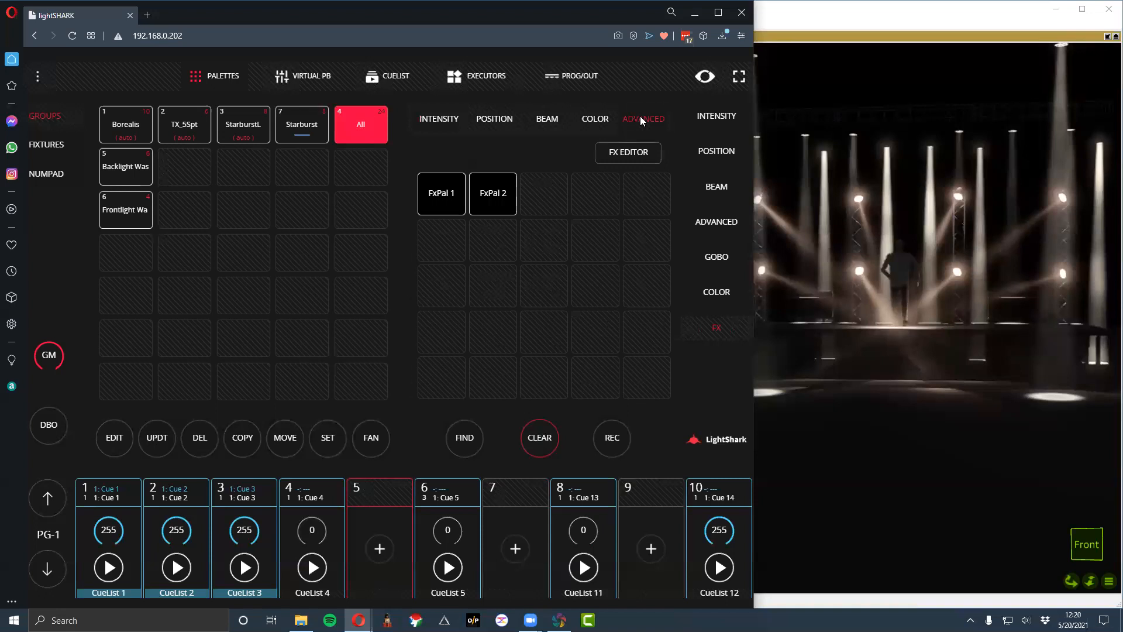
{"action": "left_click", "coordinate": [630, 153]}
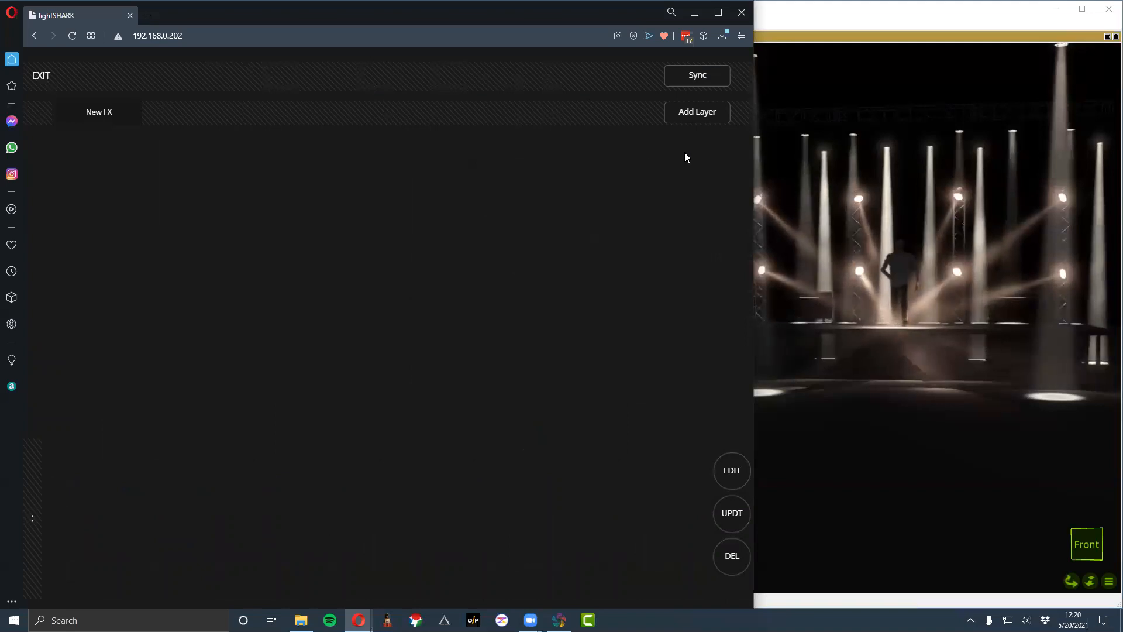
{"action": "left_click", "coordinate": [711, 114]}
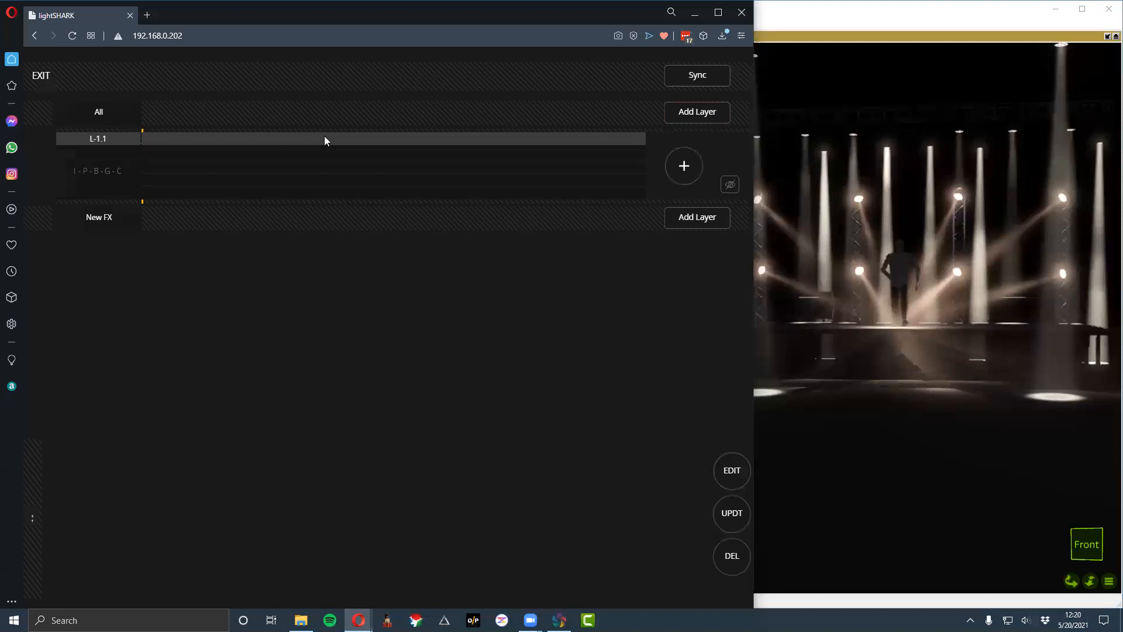
{"action": "left_click", "coordinate": [667, 163]}
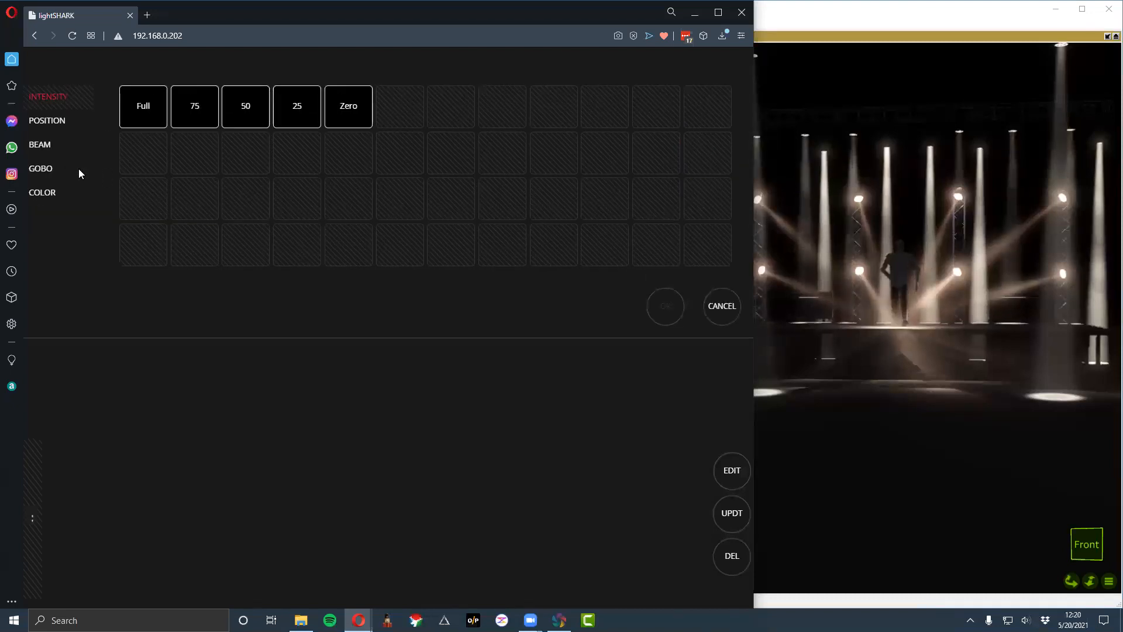
{"action": "left_click", "coordinate": [49, 192]}
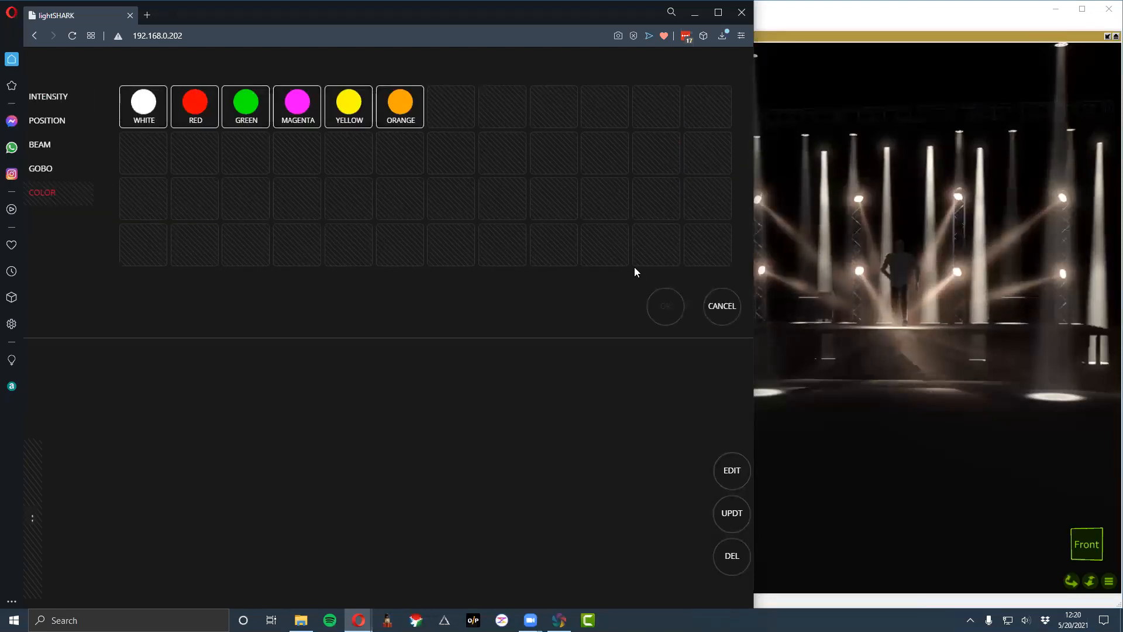
{"action": "scroll", "coordinate": [715, 309], "scroll_direction": "down", "scroll_amount": 1}
{"action": "left_click", "coordinate": [720, 283]}
{"action": "left_click", "coordinate": [47, 74]}
{"action": "left_click", "coordinate": [353, 140]}
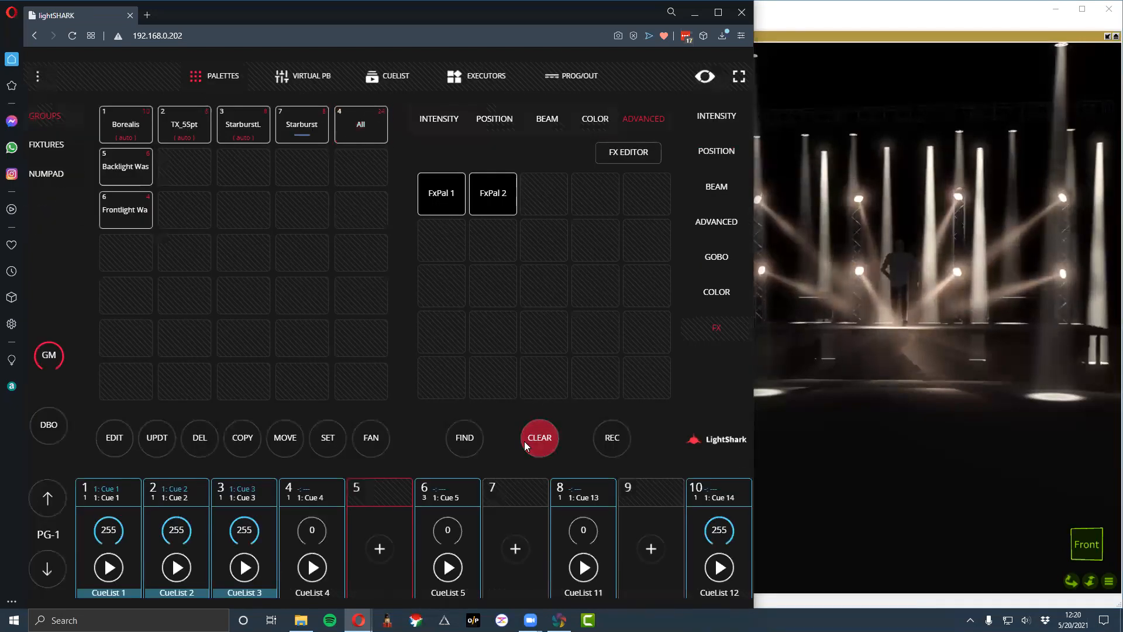
- Create a custom effect for the Starburst group in the FX editor, with one layer holding a UV color step
{"action": "left_click", "coordinate": [299, 125]}
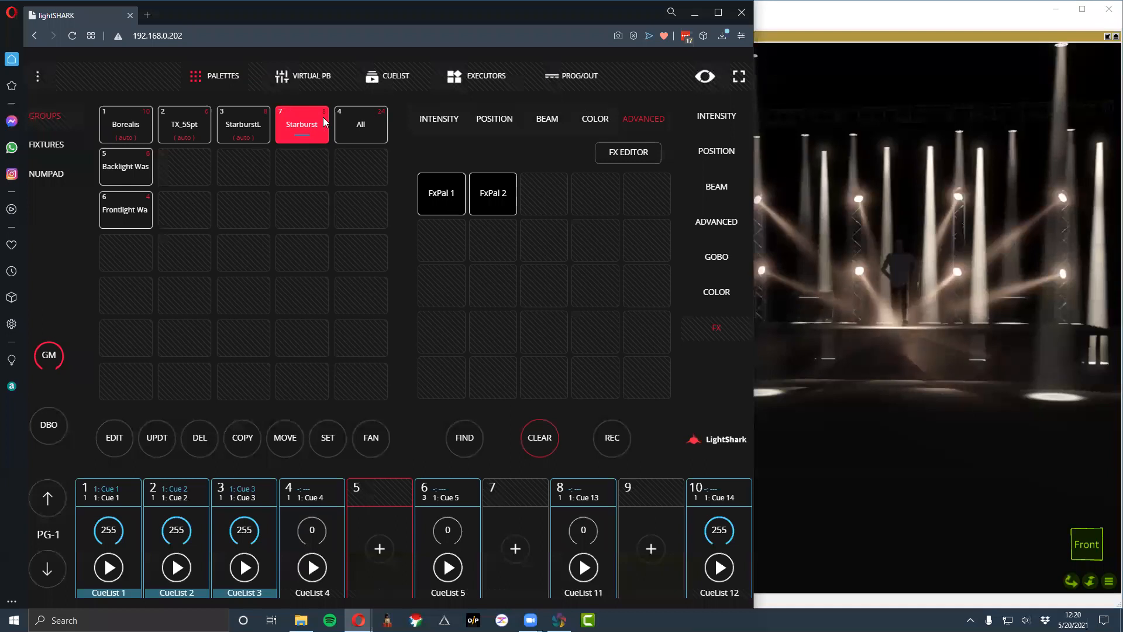
{"action": "left_click", "coordinate": [635, 151]}
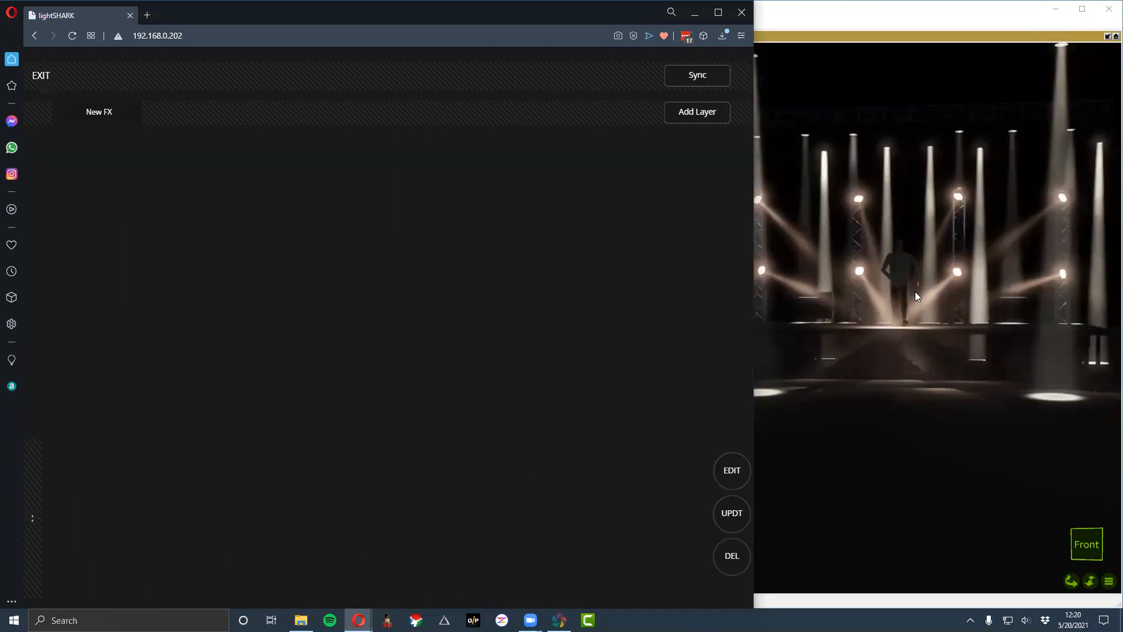
{"action": "left_click", "coordinate": [705, 115]}
{"action": "left_click", "coordinate": [691, 161]}
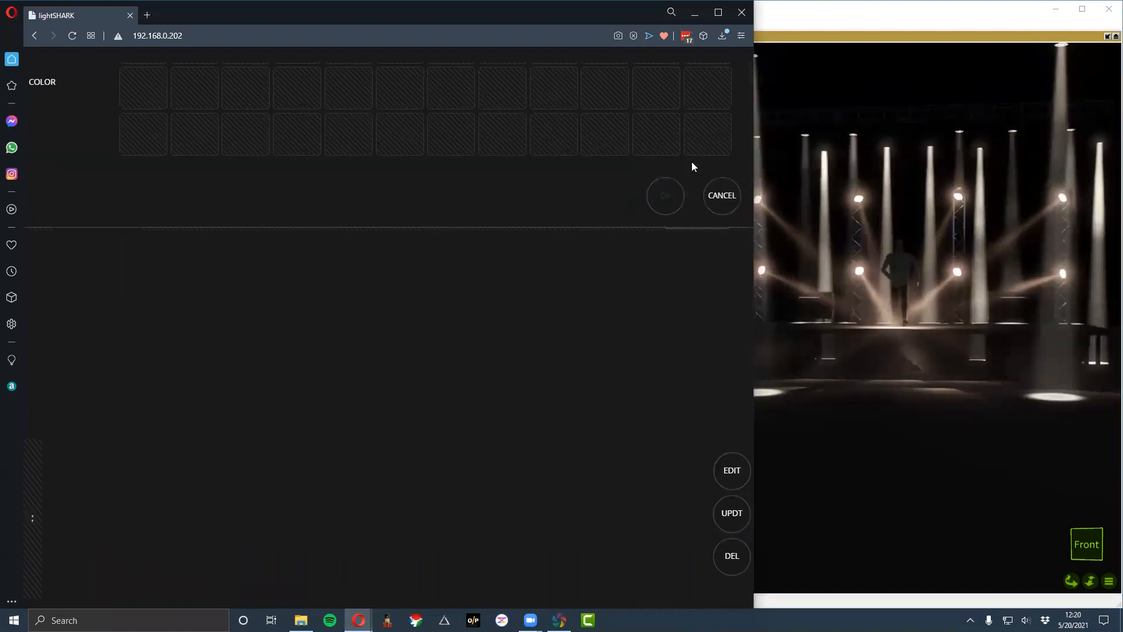
{"action": "left_click", "coordinate": [51, 191]}
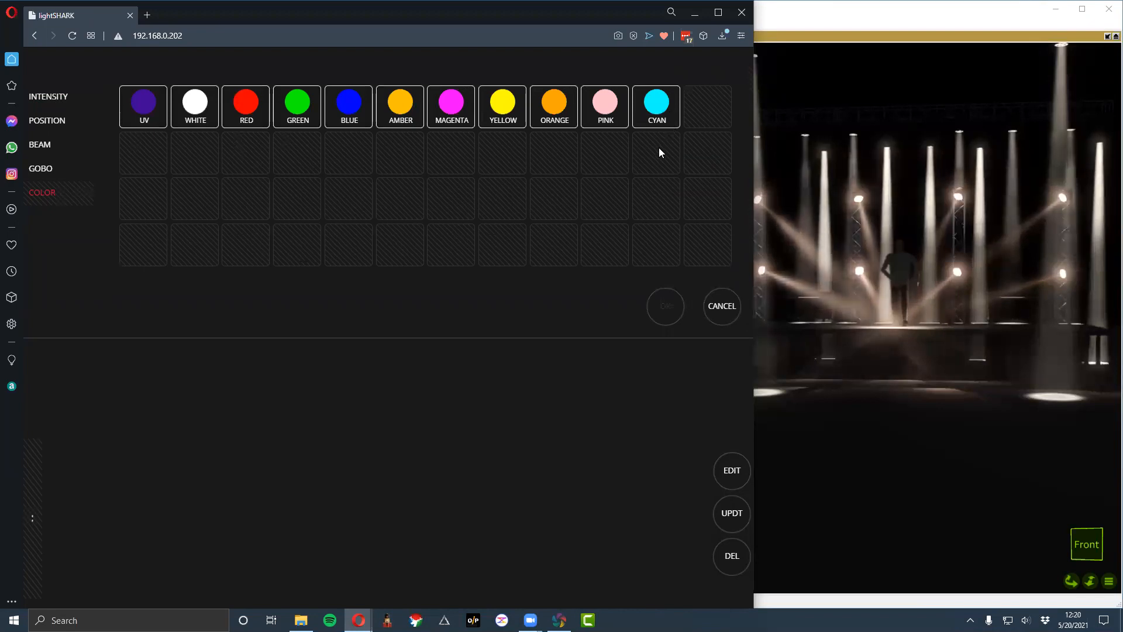
{"action": "left_click", "coordinate": [146, 108]}
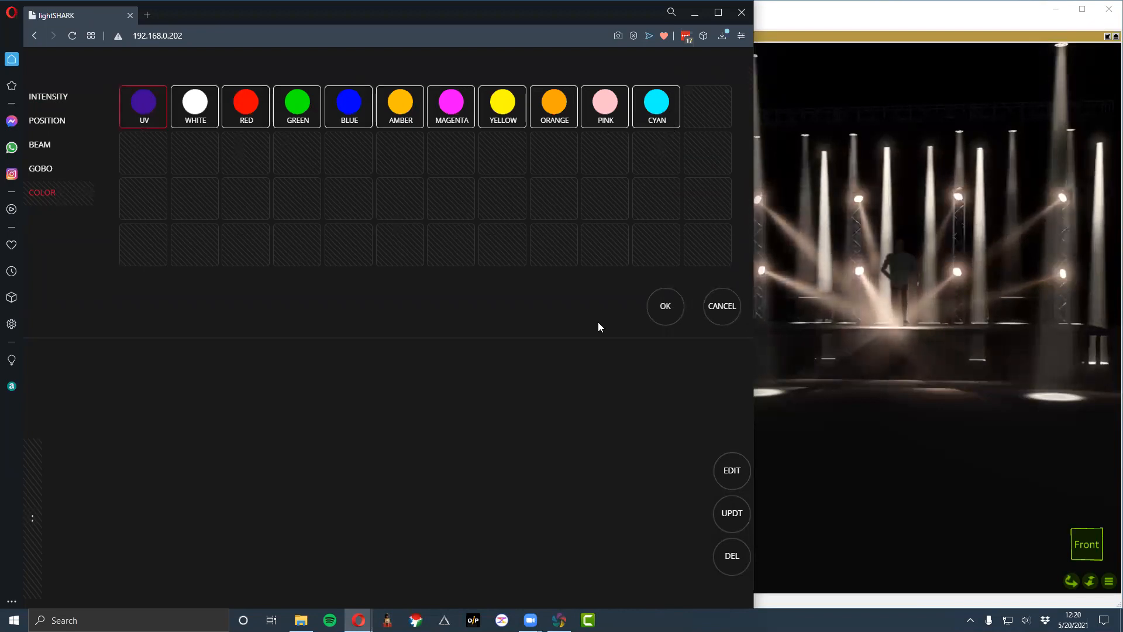
{"action": "left_click", "coordinate": [665, 306]}
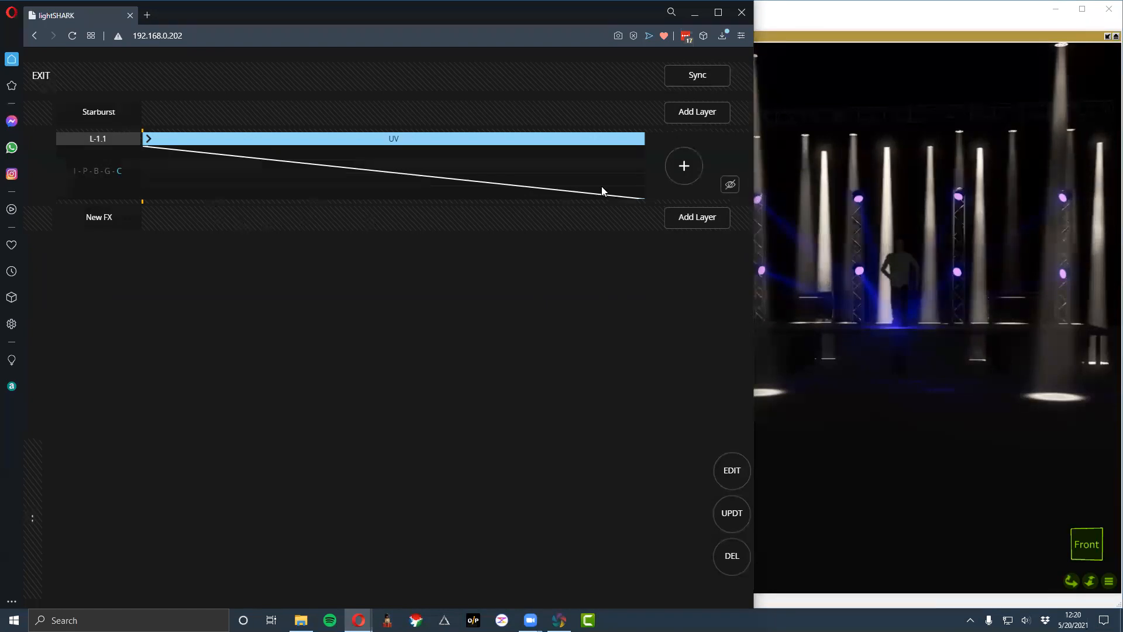
- Add a green color step after UV in the Starburst layer, and delete that green step again
{"action": "left_click", "coordinate": [687, 182]}
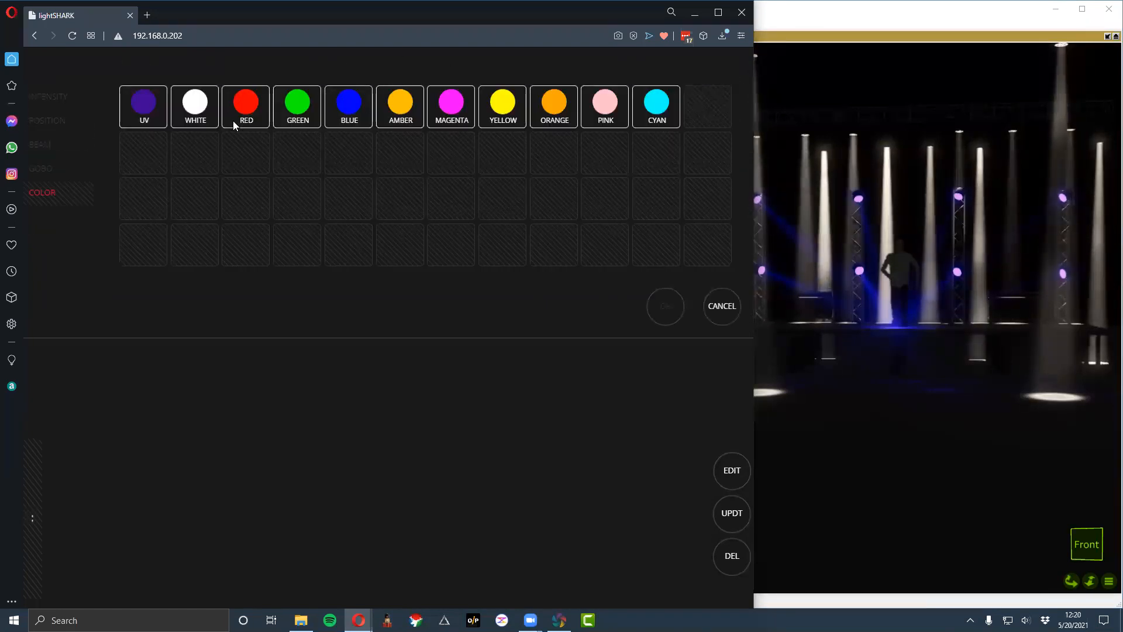
{"action": "left_click", "coordinate": [288, 118]}
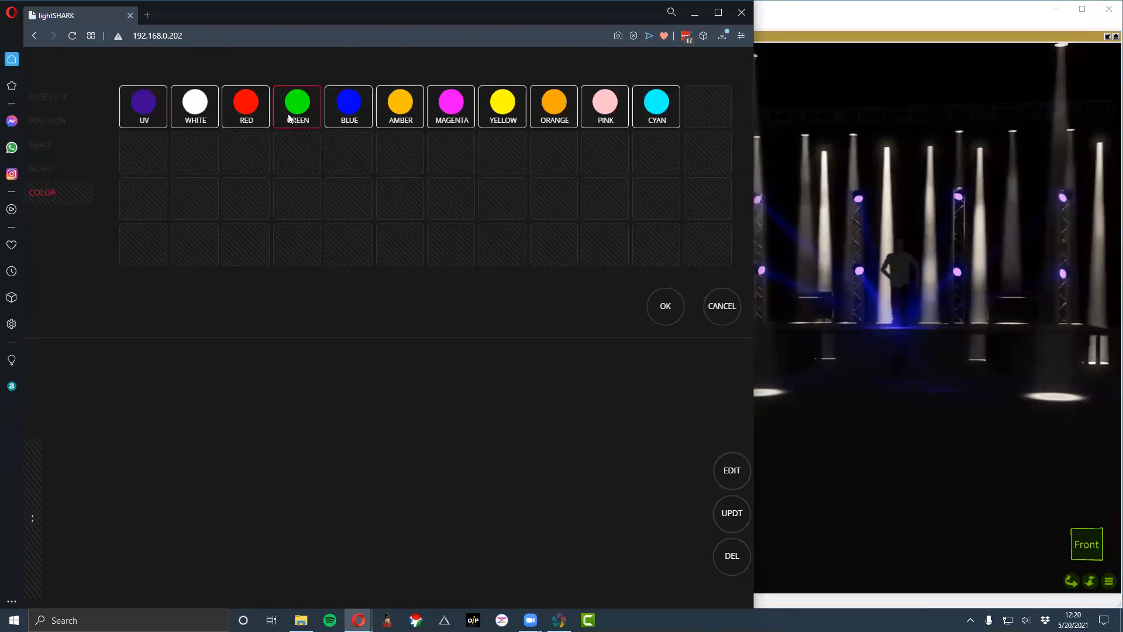
{"action": "left_click", "coordinate": [657, 314]}
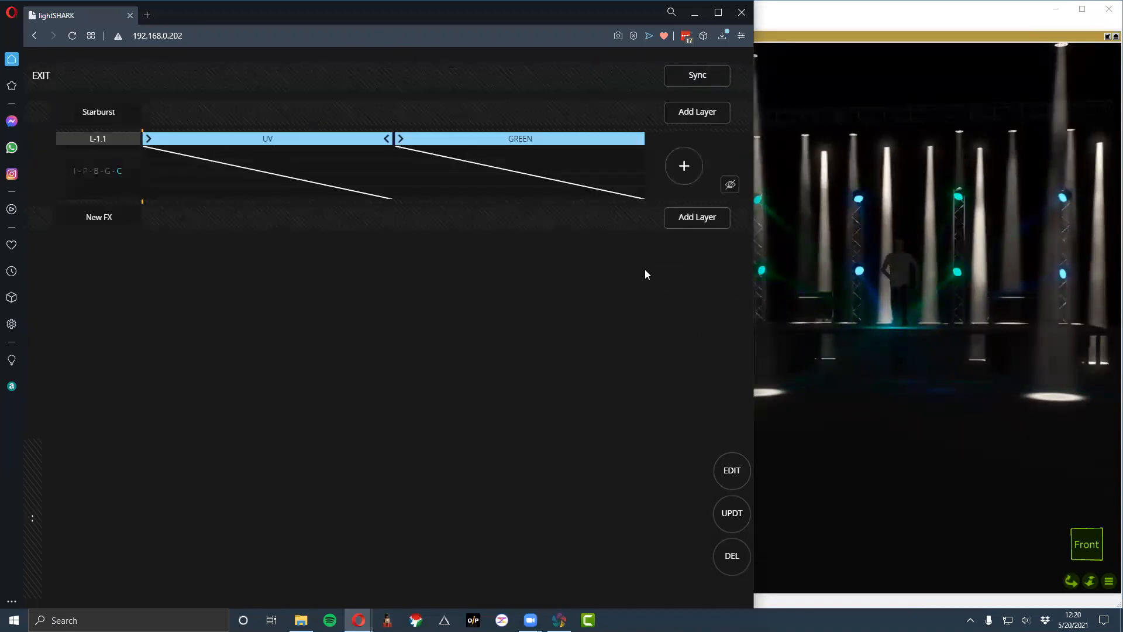
{"action": "left_click", "coordinate": [526, 140]}
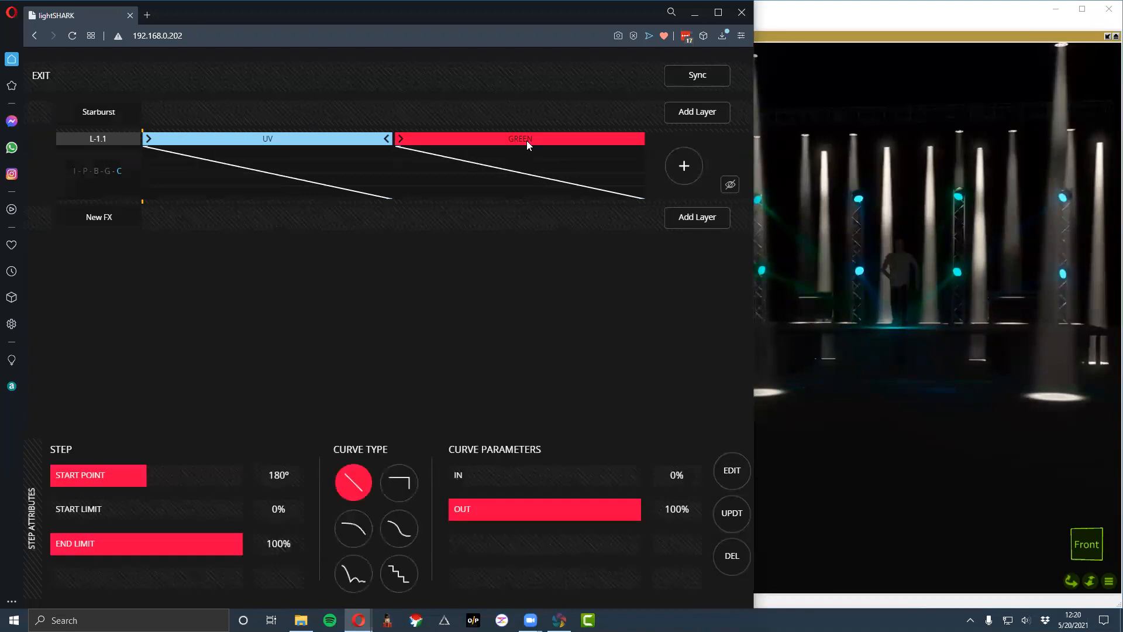
{"action": "left_click", "coordinate": [732, 554]}
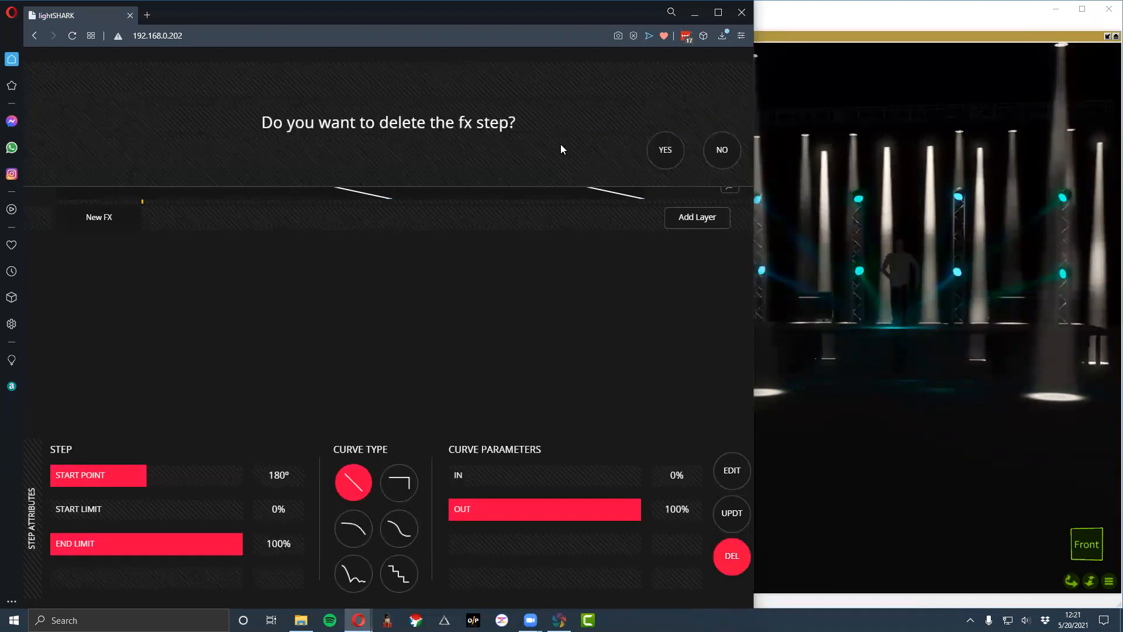
{"action": "left_click", "coordinate": [681, 159]}
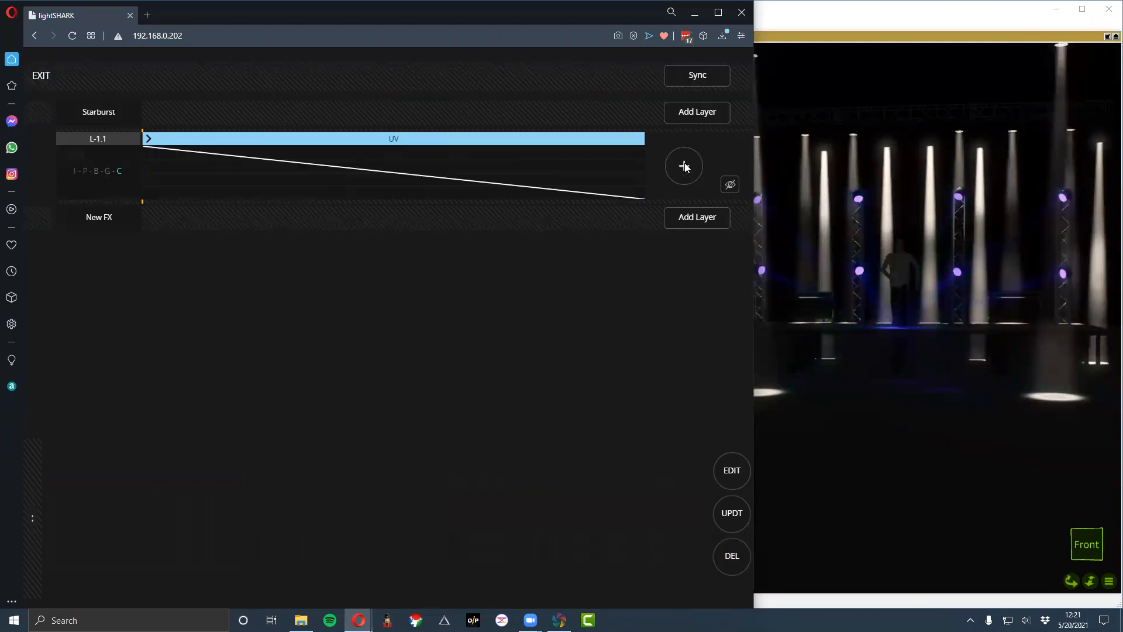
- Add an amber and a pink color step after UV in the Starburst layer
{"action": "left_click", "coordinate": [684, 166]}
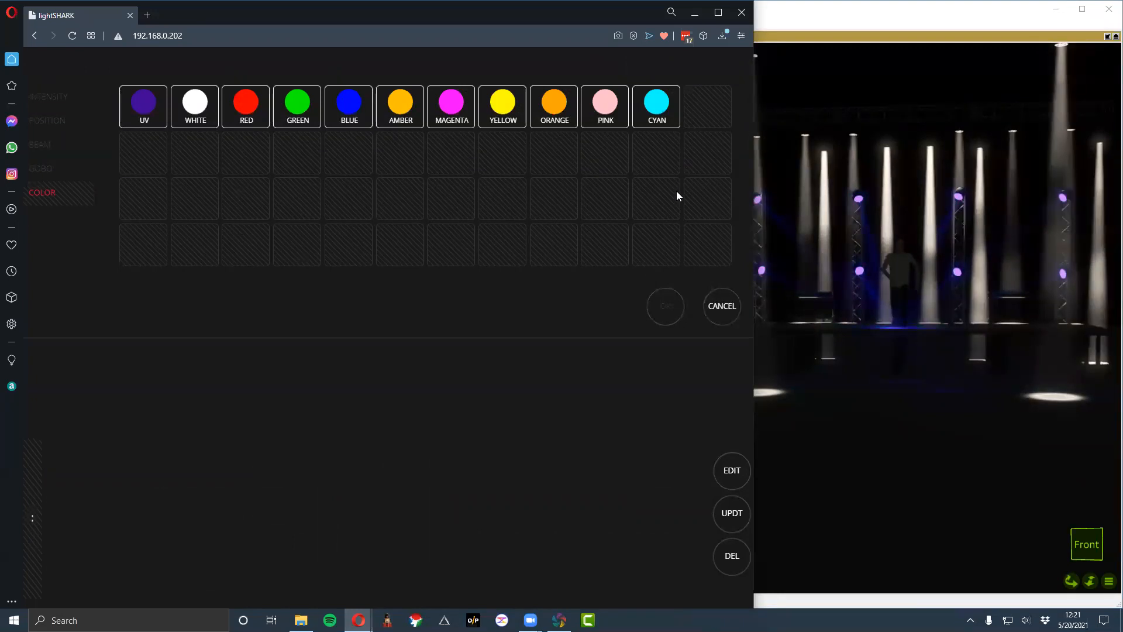
{"action": "left_click", "coordinate": [411, 100]}
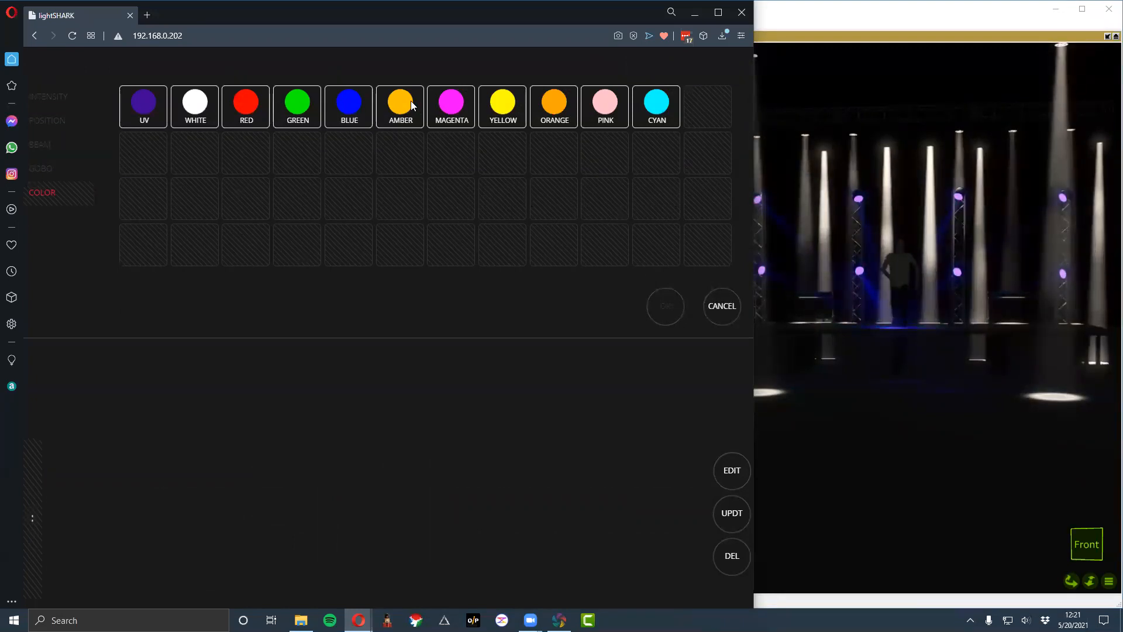
{"action": "left_click", "coordinate": [670, 305]}
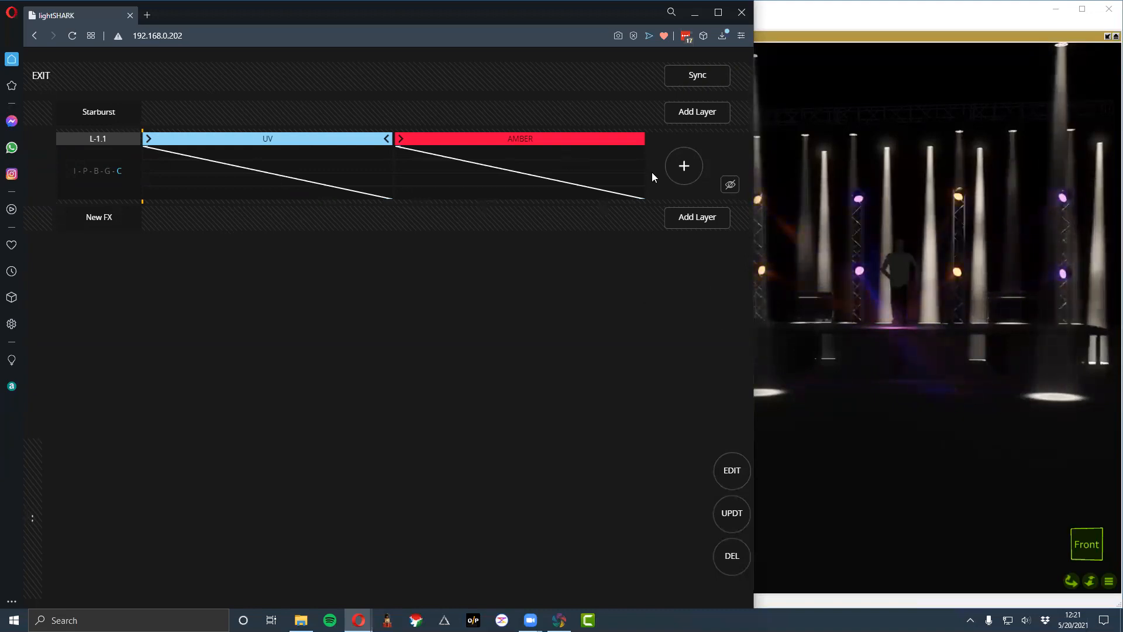
{"action": "left_click", "coordinate": [672, 174]}
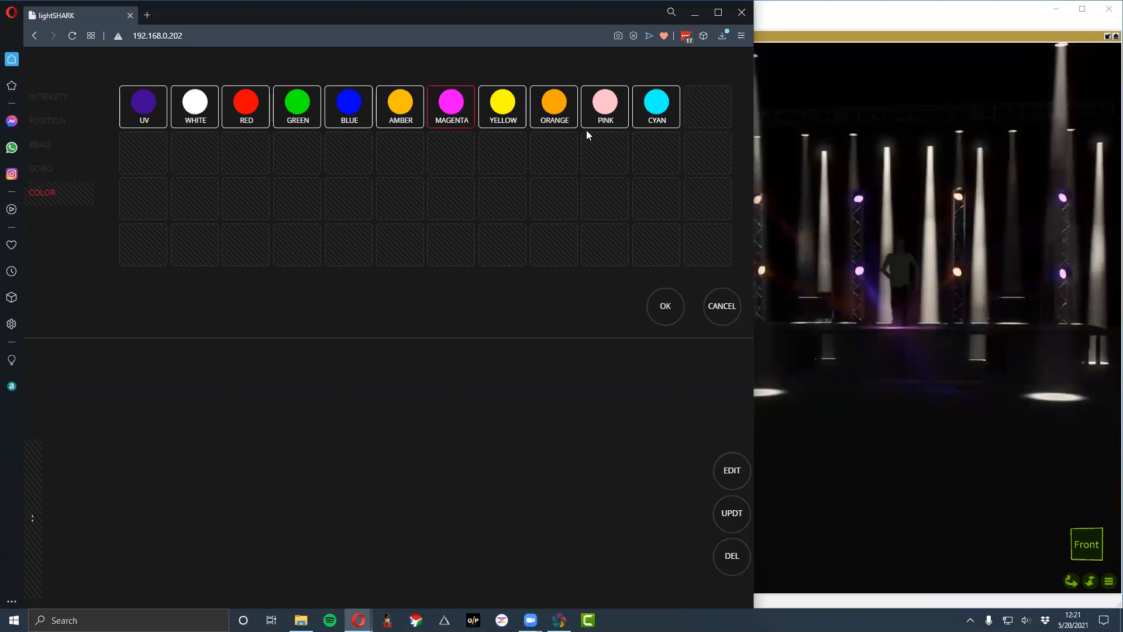
{"action": "left_click", "coordinate": [664, 307]}
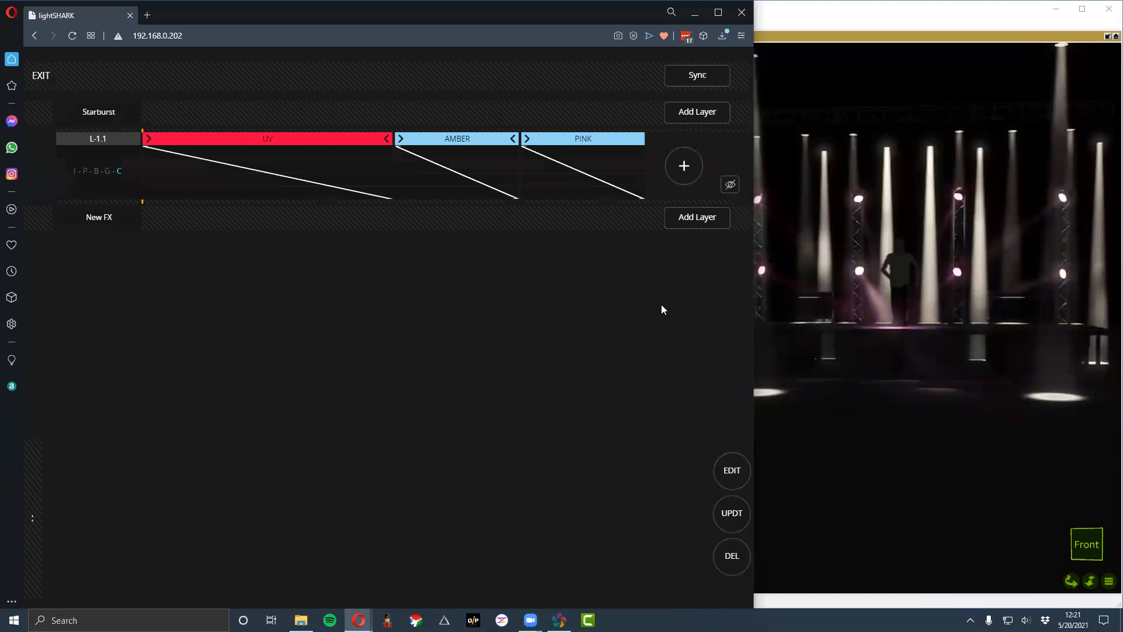
- Move the amber step's start point to about 128° and the pink step's start point to about 238°
{"action": "left_click", "coordinate": [402, 141]}
{"action": "left_click_drag", "start_coordinate": [387, 143], "coordinate": [315, 144]}
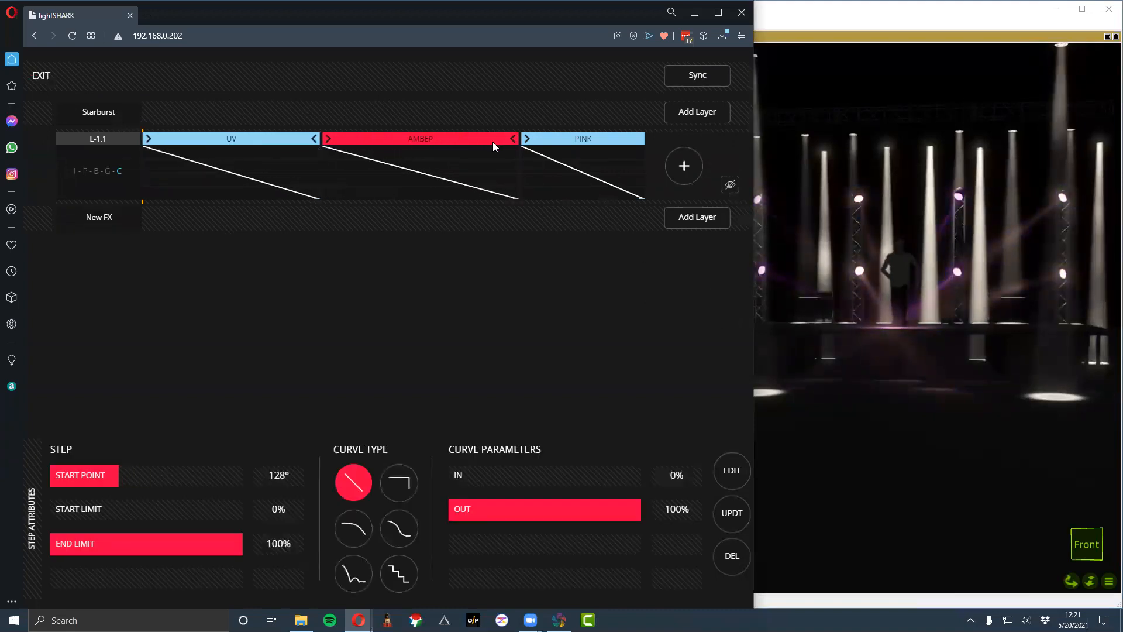
{"action": "left_click_drag", "start_coordinate": [521, 140], "coordinate": [471, 152]}
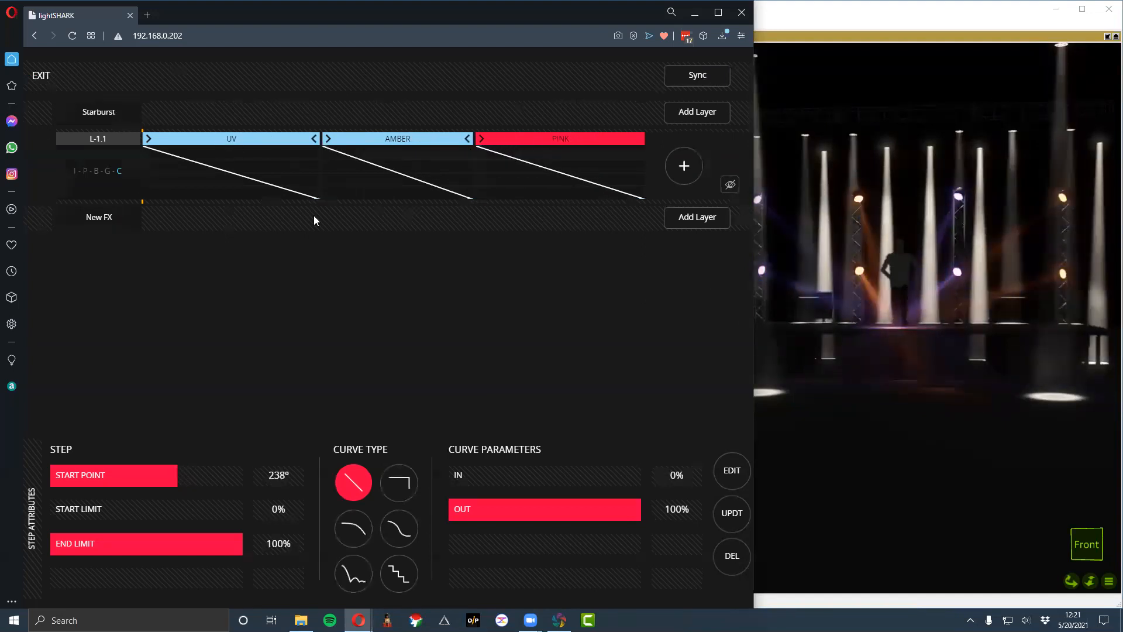
- Lengthen the UV step by starting amber later, and move the pink step's start point to about 280°
{"action": "left_click", "coordinate": [252, 139]}
{"action": "left_click", "coordinate": [358, 137]}
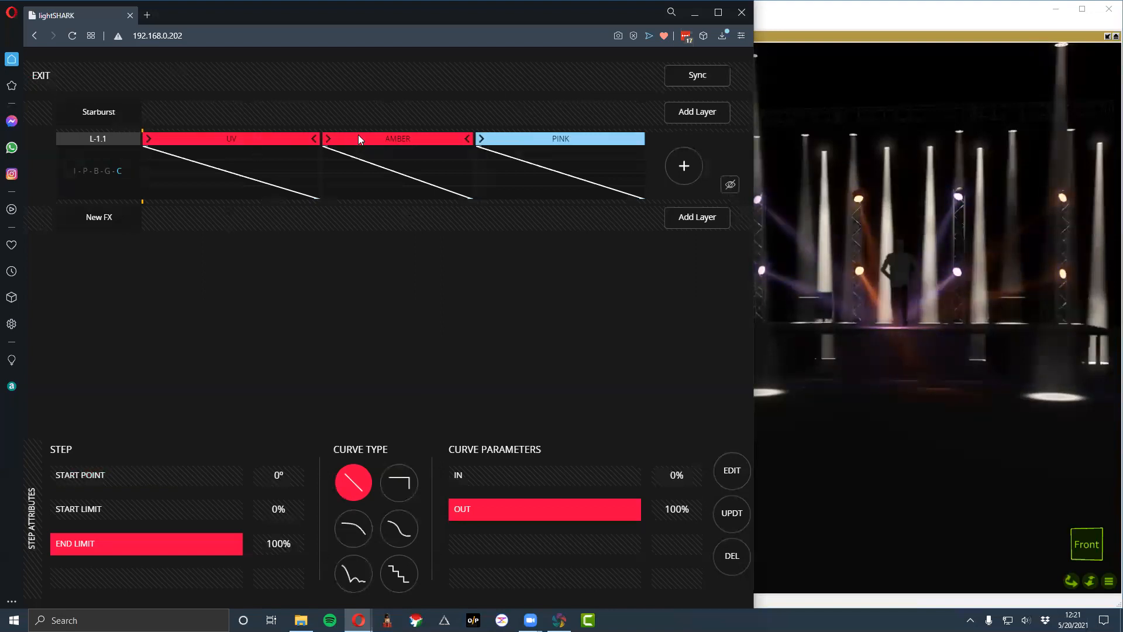
{"action": "left_click_drag", "start_coordinate": [320, 141], "coordinate": [535, 146]}
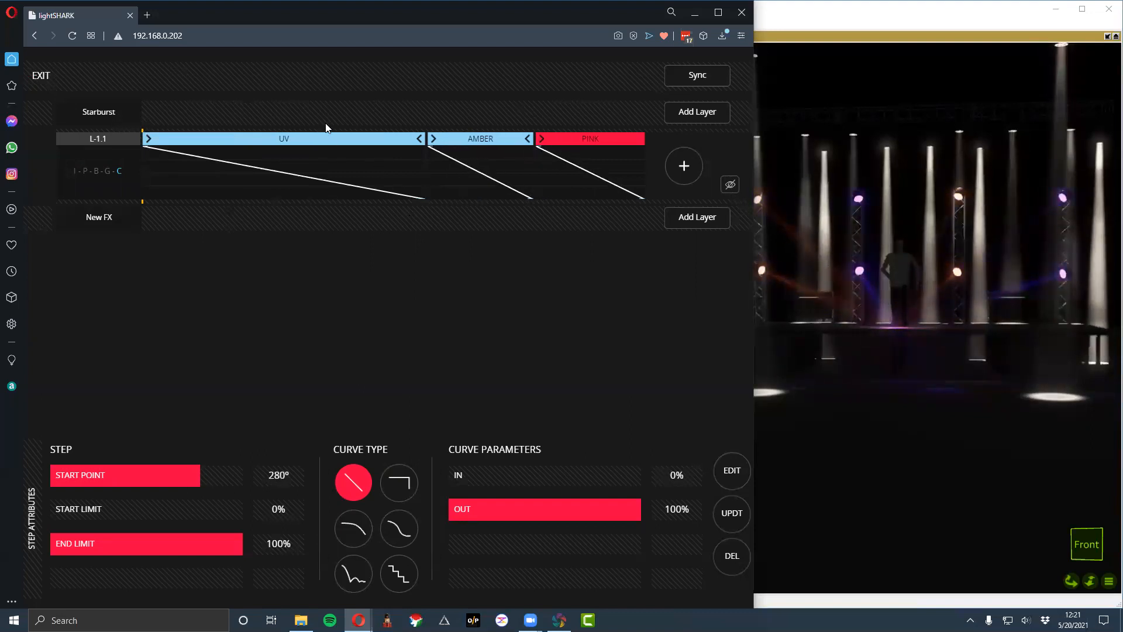
- Try the snap, linear, curved, bouncing and stepped curve types on the UV step, and finish with the S-shaped curve
{"action": "left_click", "coordinate": [327, 142]}
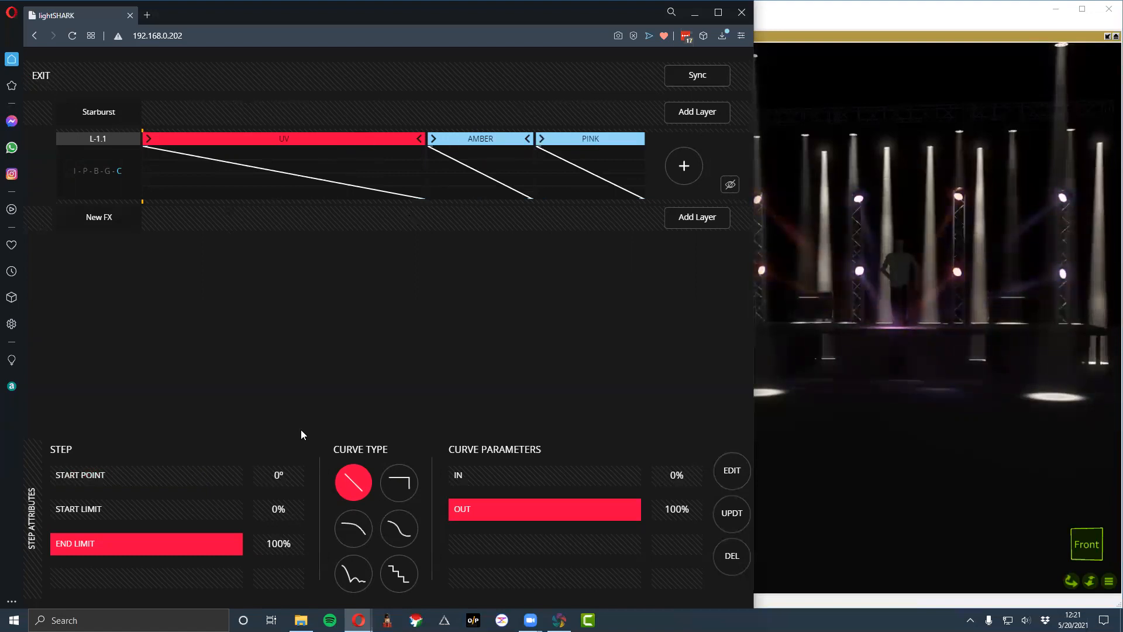
{"action": "left_click", "coordinate": [399, 483]}
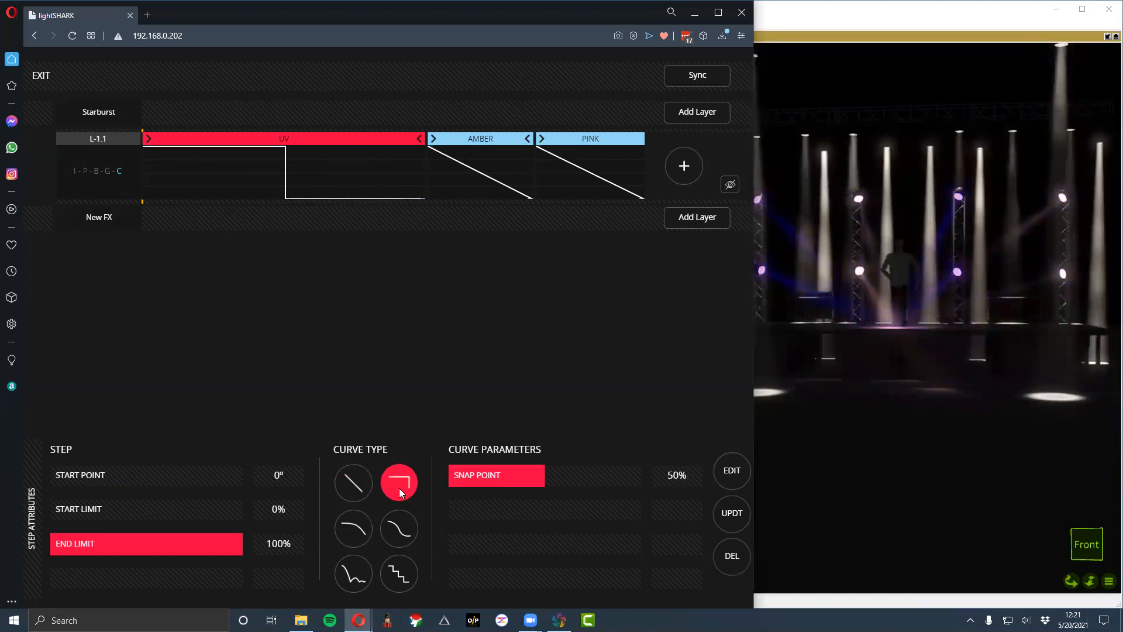
{"action": "left_click", "coordinate": [354, 482]}
{"action": "left_click", "coordinate": [394, 485]}
{"action": "left_click", "coordinate": [363, 532]}
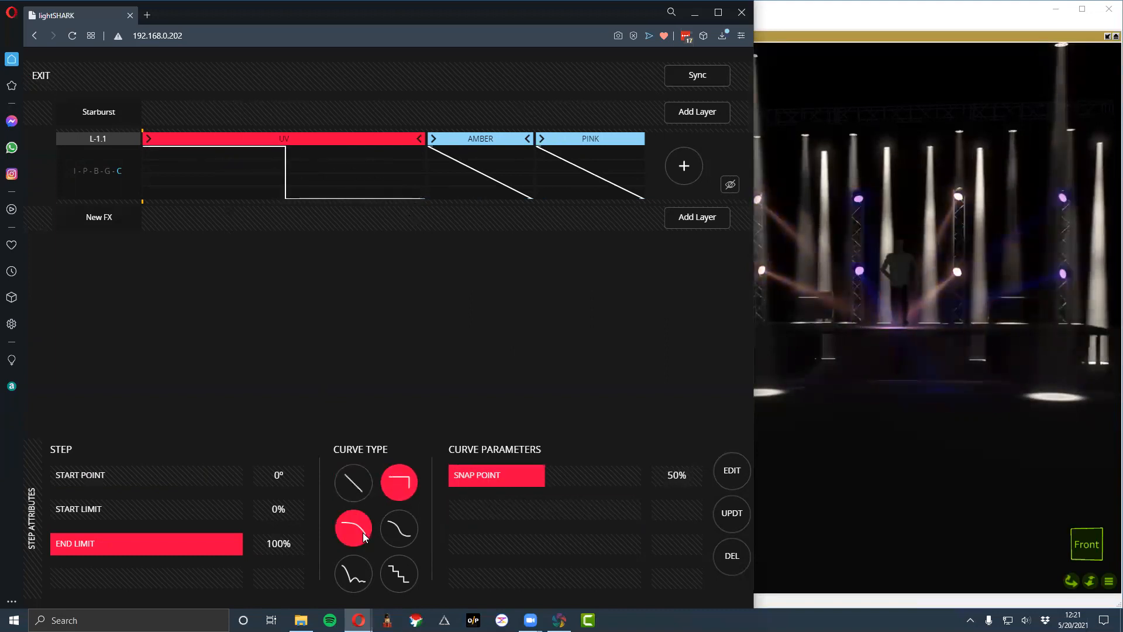
{"action": "left_click", "coordinate": [402, 532]}
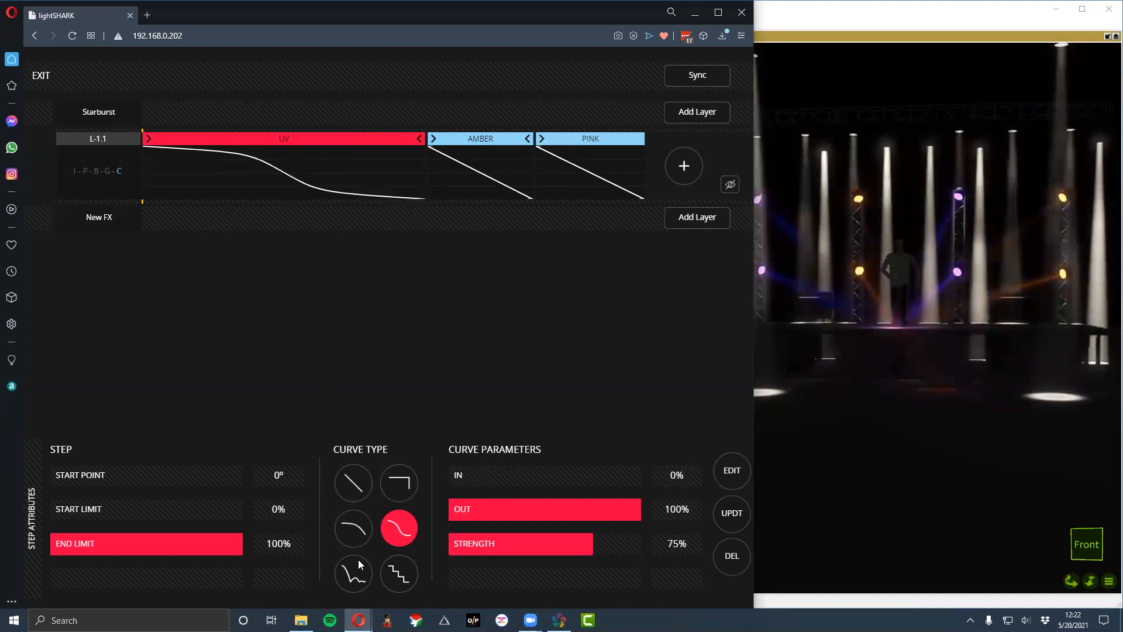
{"action": "left_click", "coordinate": [346, 571]}
{"action": "left_click", "coordinate": [401, 521]}
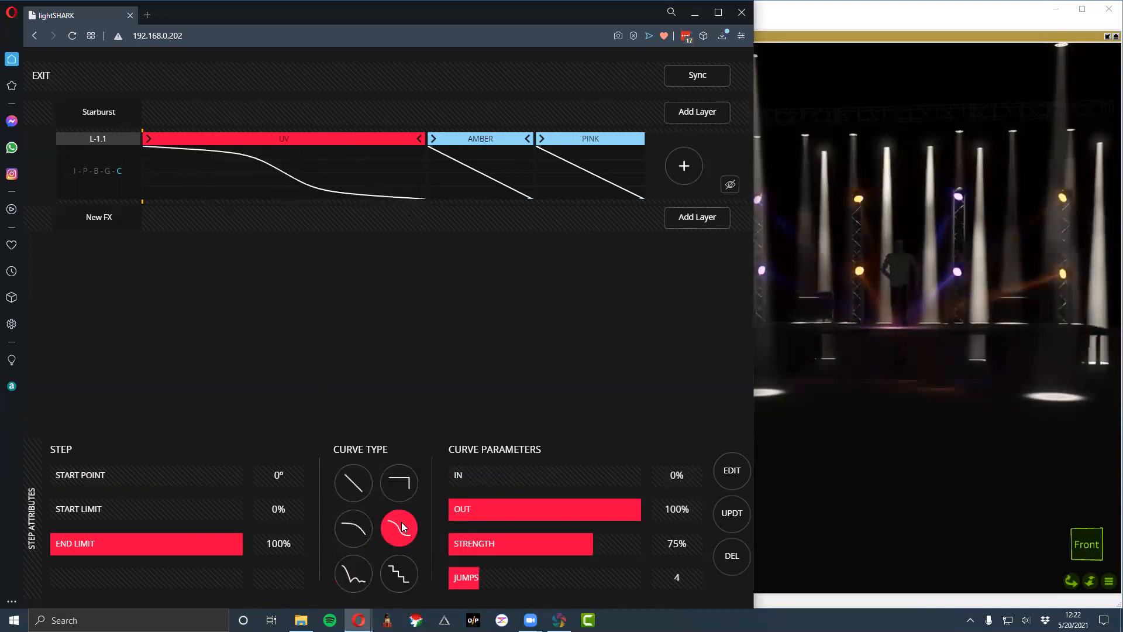
{"action": "left_click", "coordinate": [398, 572]}
{"action": "left_click", "coordinate": [404, 526]}
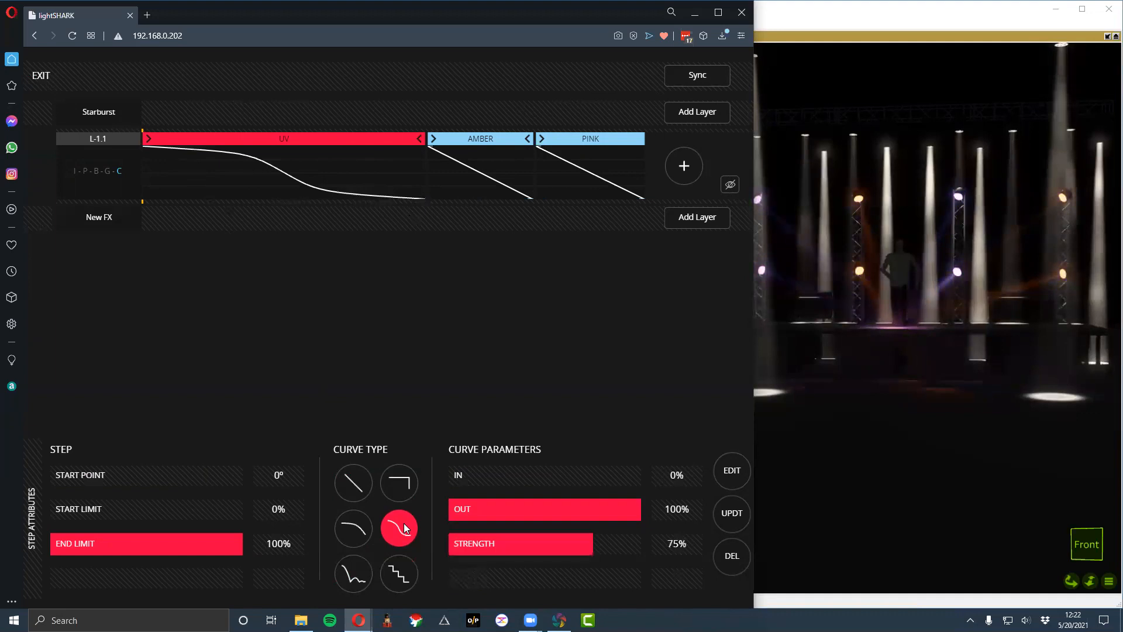
{"action": "left_click", "coordinate": [415, 478]}
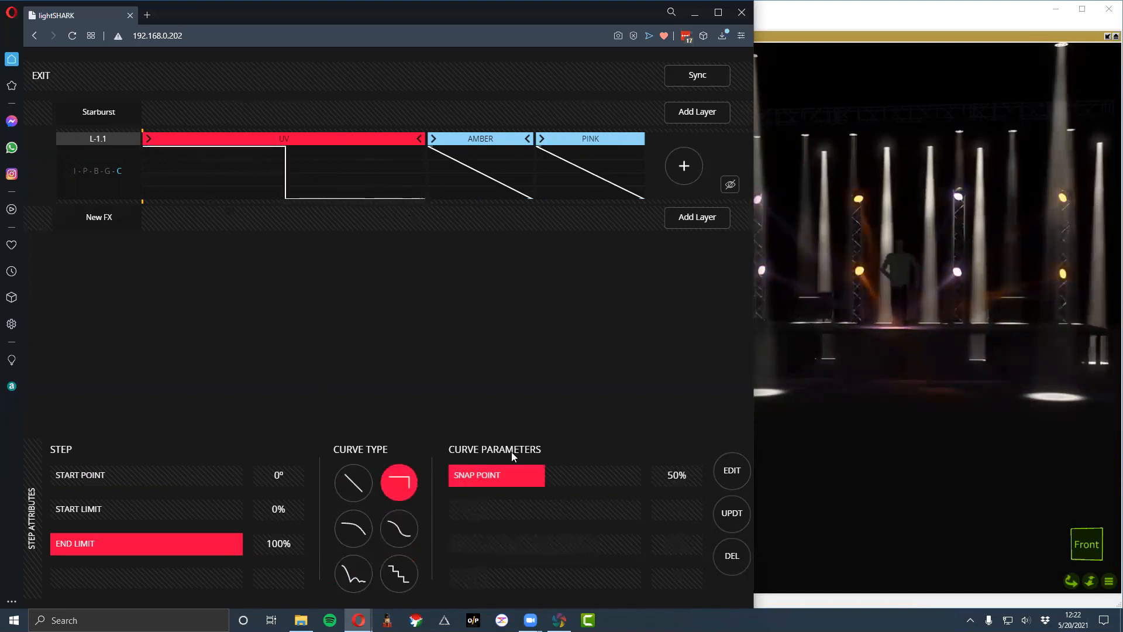
{"action": "left_click", "coordinate": [407, 521]}
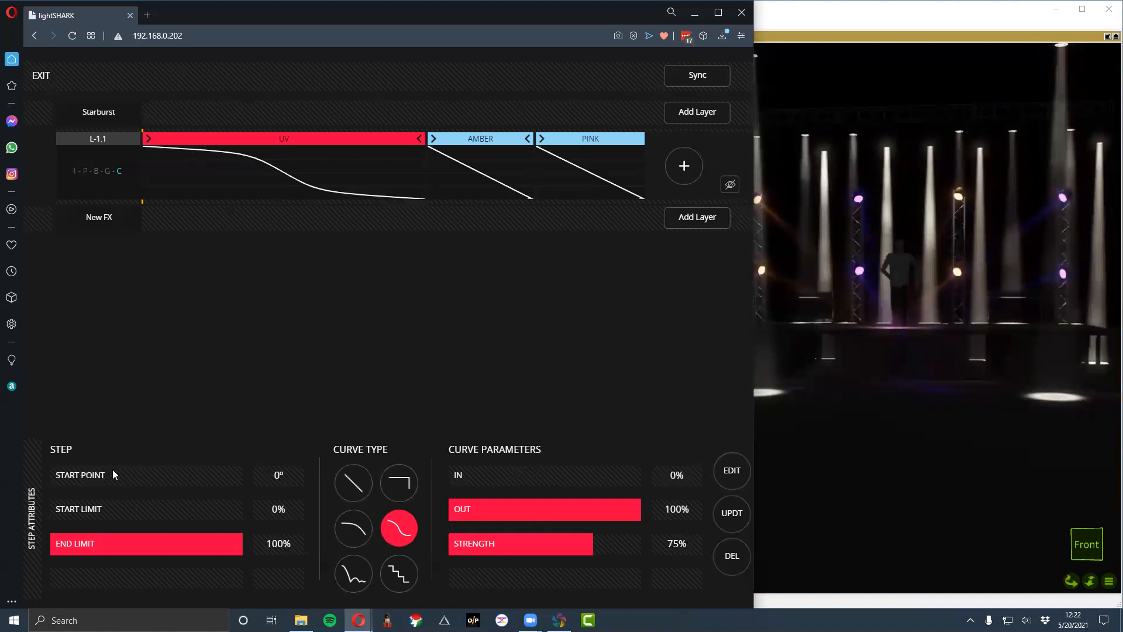
- Try different start point, start limit and end limit values on the UV step, ending at 0°, 0% and 100%
{"action": "left_click_drag", "start_coordinate": [99, 479], "coordinate": [5, 483]}
{"action": "left_click_drag", "start_coordinate": [75, 507], "coordinate": [221, 516]}
{"action": "left_click_drag", "start_coordinate": [73, 503], "coordinate": [41, 507]}
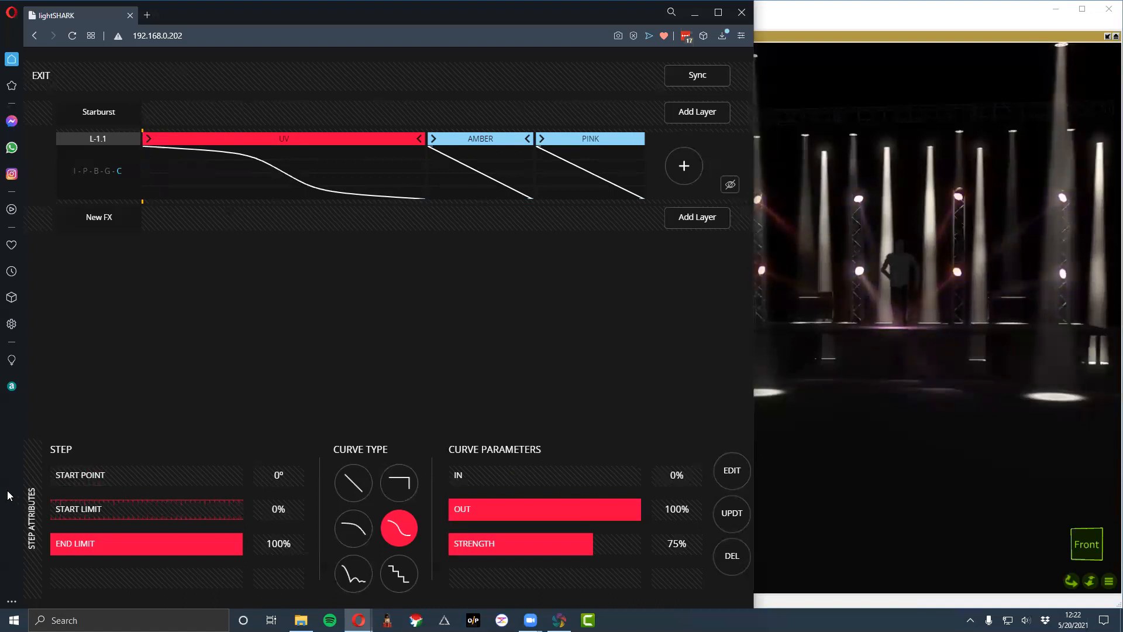
{"action": "left_click_drag", "start_coordinate": [193, 545], "coordinate": [7, 540]}
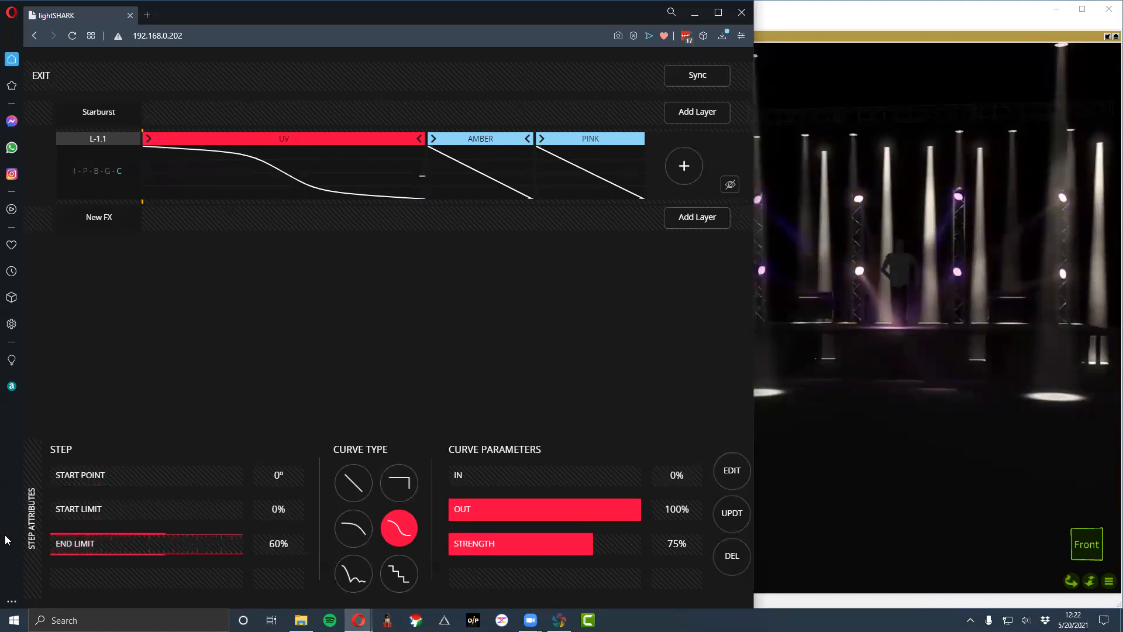
{"action": "left_click_drag", "start_coordinate": [228, 552], "coordinate": [244, 548]}
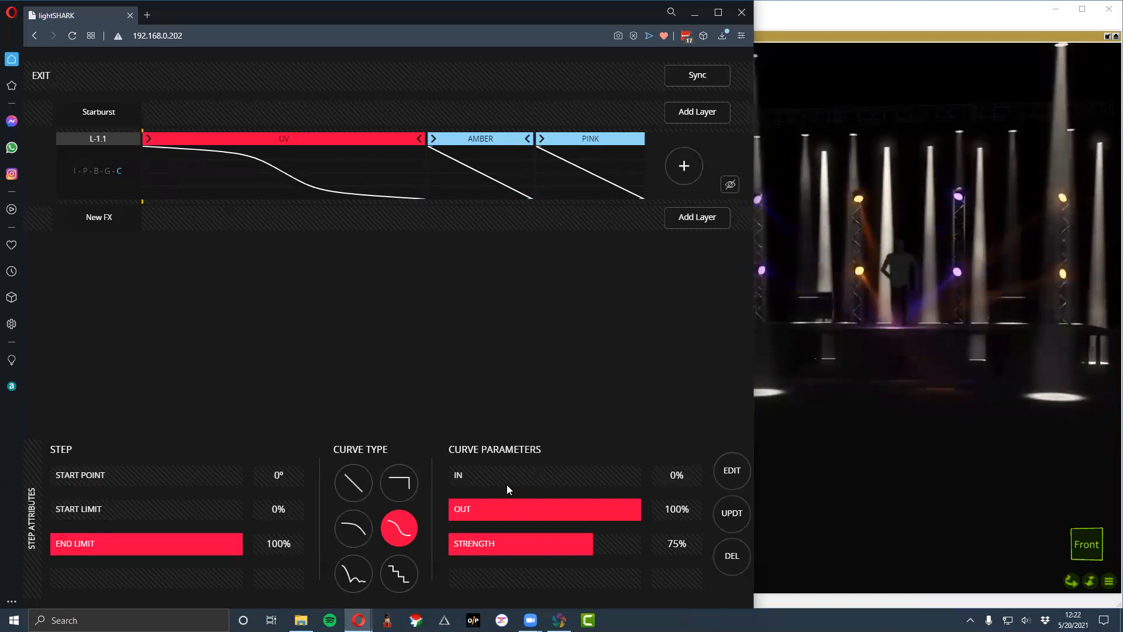
- Try the In, Out, Strength and Jumps parameters with different curve types on the UV step, and finish with the linear curve
{"action": "left_click_drag", "start_coordinate": [538, 477], "coordinate": [400, 478]}
{"action": "left_click_drag", "start_coordinate": [615, 515], "coordinate": [584, 570]}
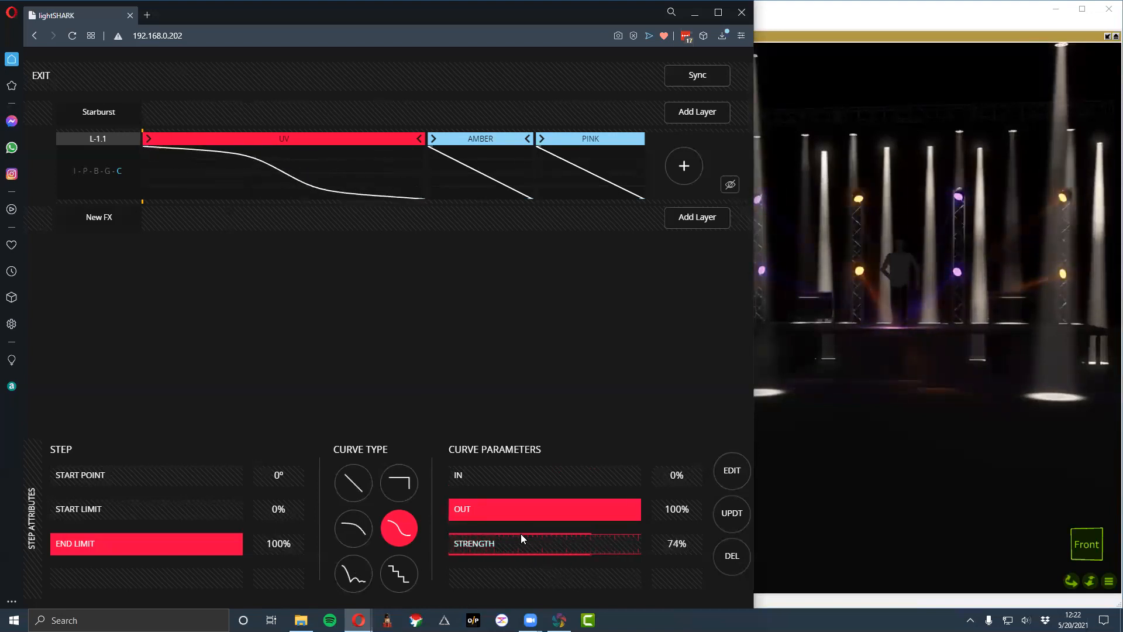
{"action": "left_click", "coordinate": [404, 568]}
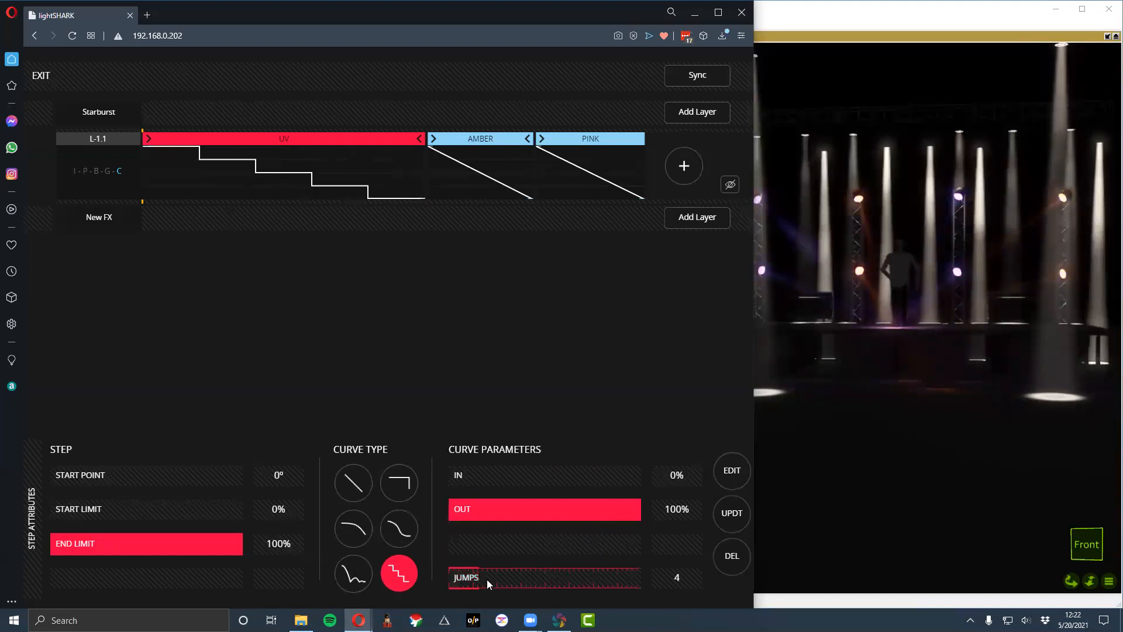
{"action": "left_click_drag", "start_coordinate": [538, 586], "coordinate": [624, 570]}
{"action": "left_click", "coordinate": [353, 572]}
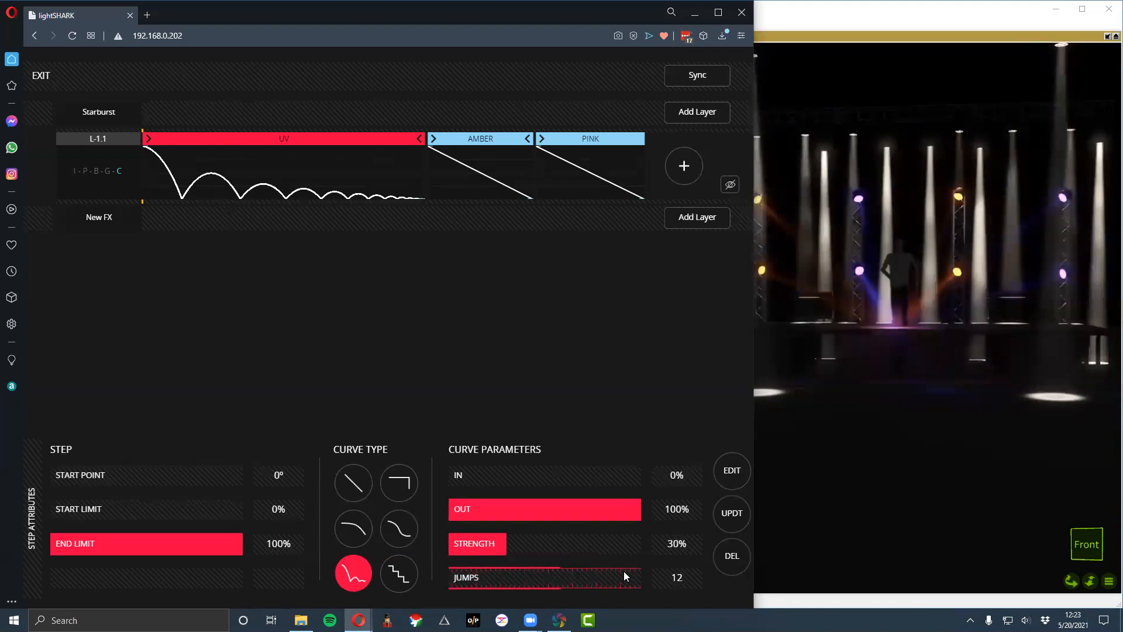
{"action": "left_click", "coordinate": [350, 527]}
{"action": "left_click", "coordinate": [346, 473]}
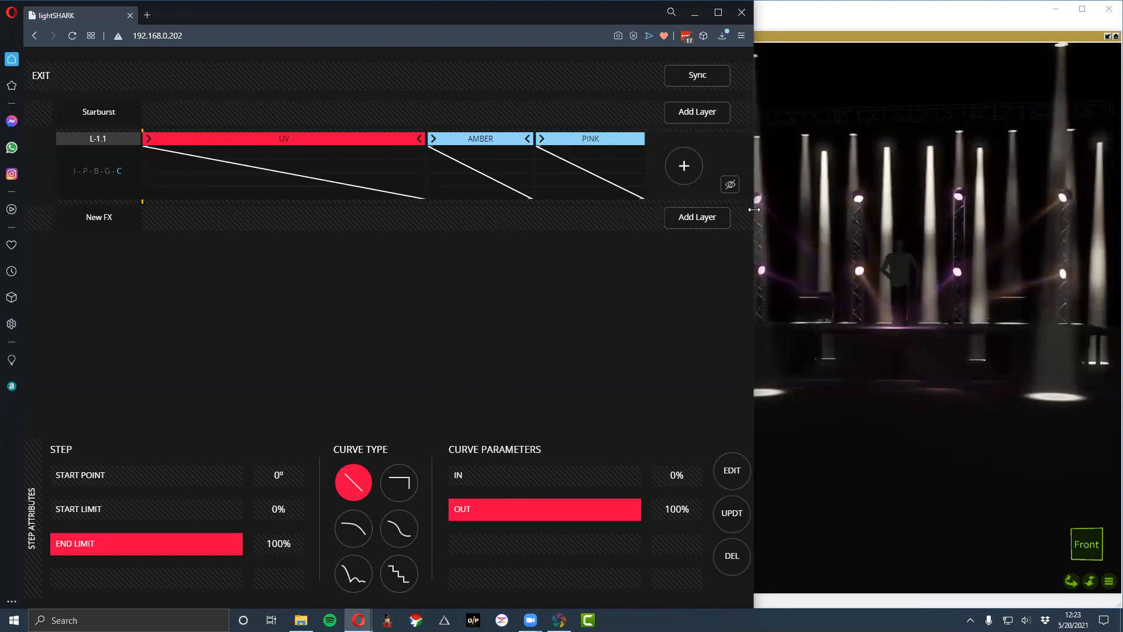
- Add a second layer to the Starburst effect with a Full and a Zero intensity step
{"action": "left_click", "coordinate": [701, 111]}
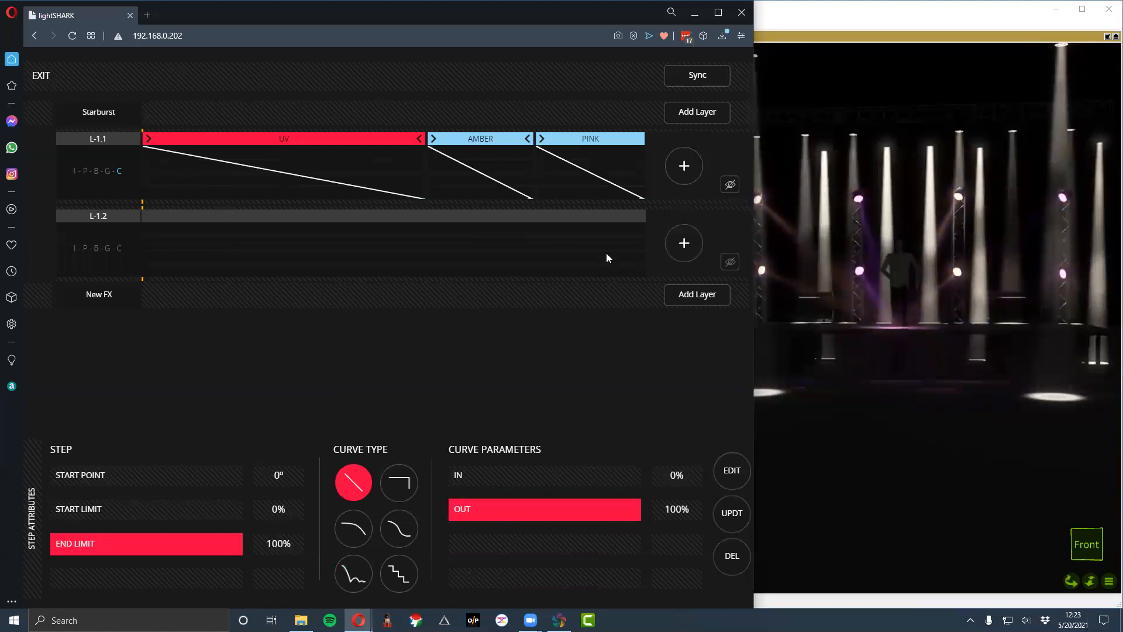
{"action": "left_click", "coordinate": [680, 244]}
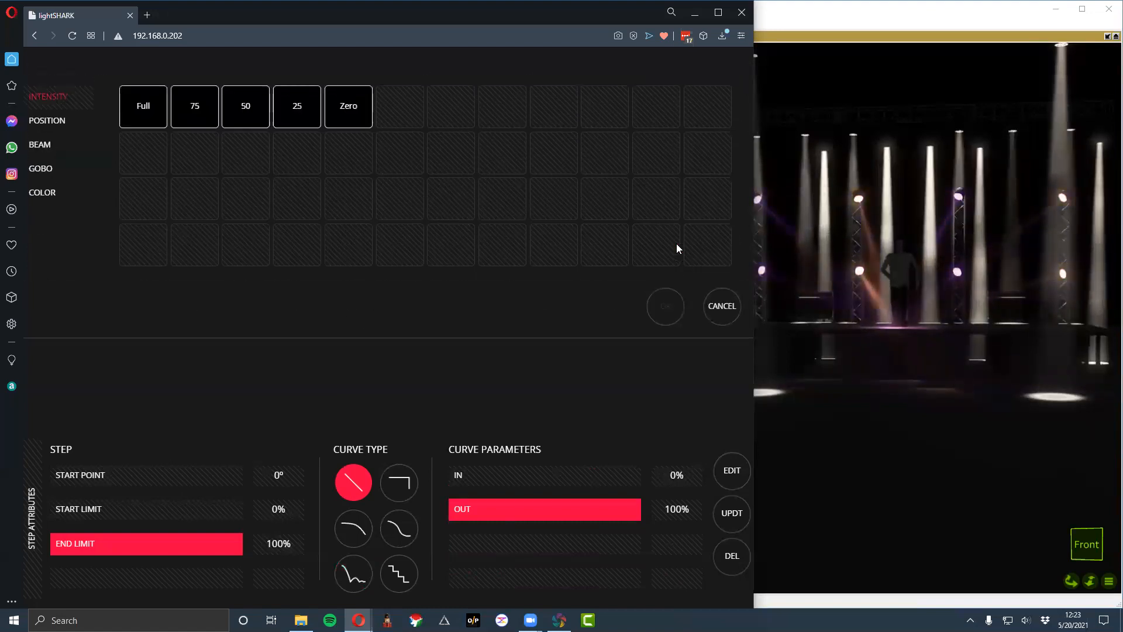
{"action": "left_click", "coordinate": [144, 107]}
{"action": "left_click", "coordinate": [665, 306]}
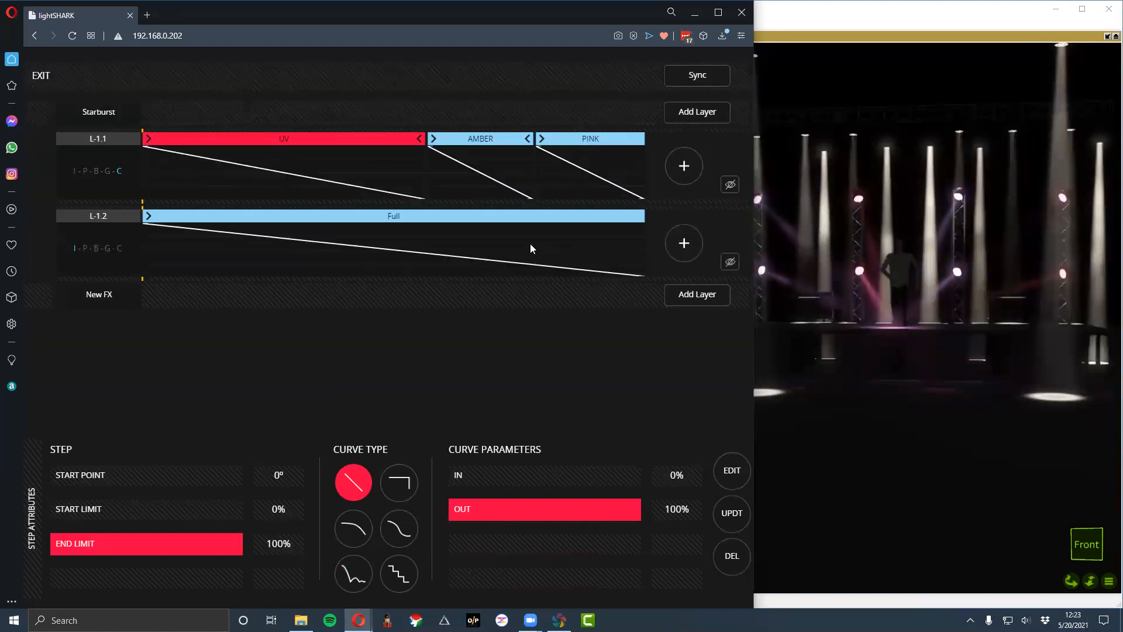
{"action": "left_click", "coordinate": [679, 243]}
{"action": "left_click", "coordinate": [348, 106]}
{"action": "left_click", "coordinate": [657, 301]}
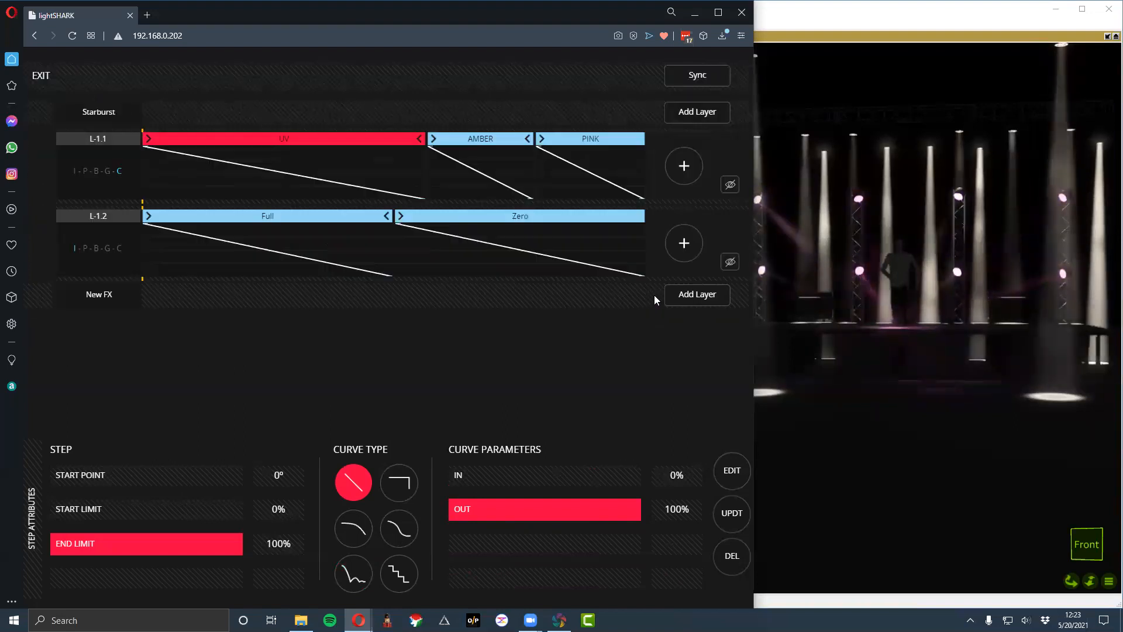
- Leave the FX editor and lower the CueList 3, CueList 2 and CueList 1 playbacks to 0
{"action": "left_click", "coordinate": [45, 74]}
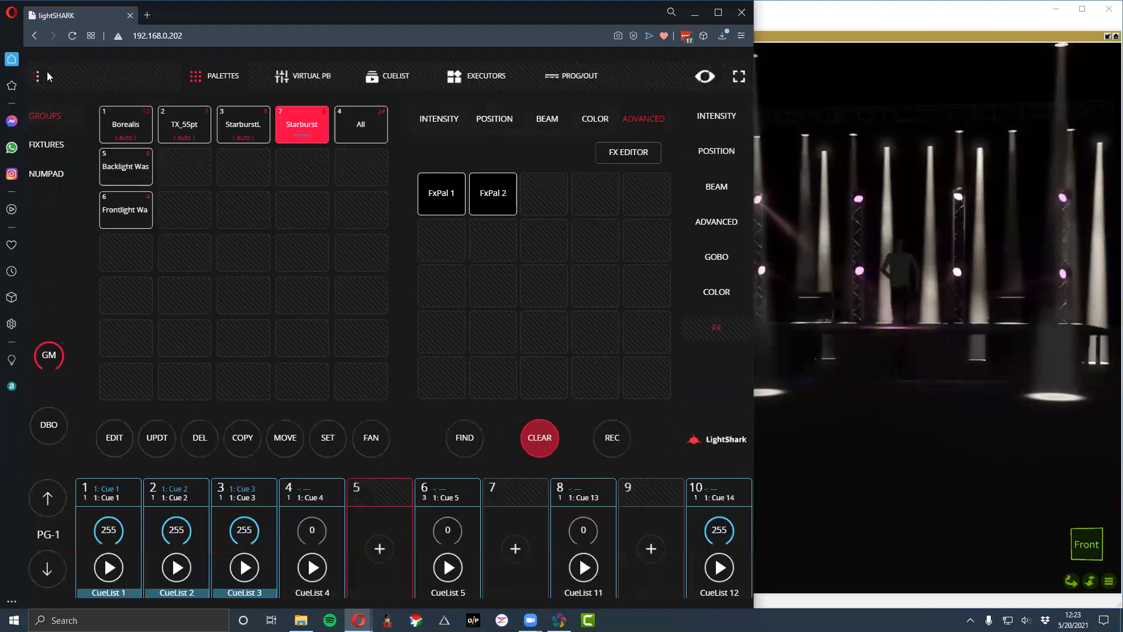
{"action": "left_click", "coordinate": [236, 550]}
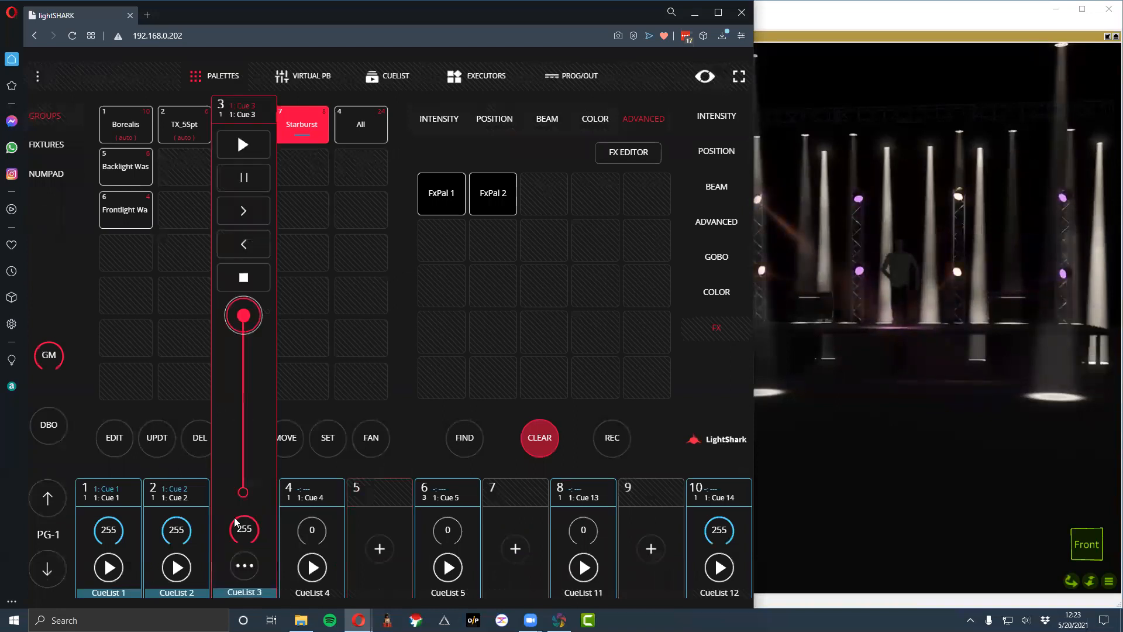
{"action": "left_click_drag", "start_coordinate": [243, 316], "coordinate": [243, 494]}
{"action": "left_click", "coordinate": [179, 542]}
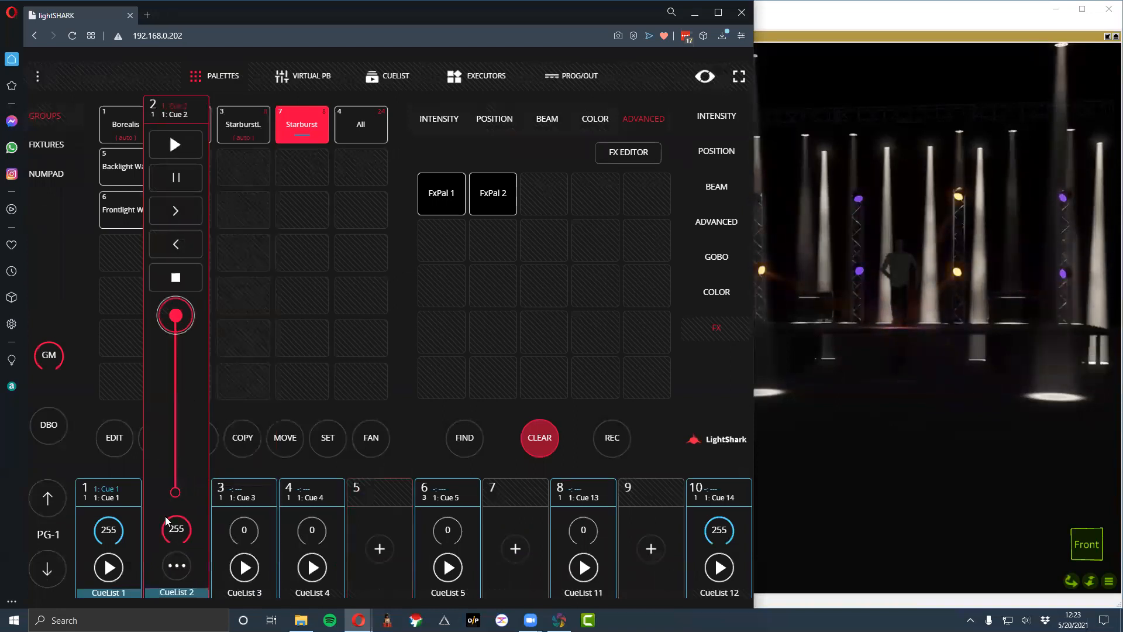
{"action": "left_click_drag", "start_coordinate": [176, 316], "coordinate": [174, 493]}
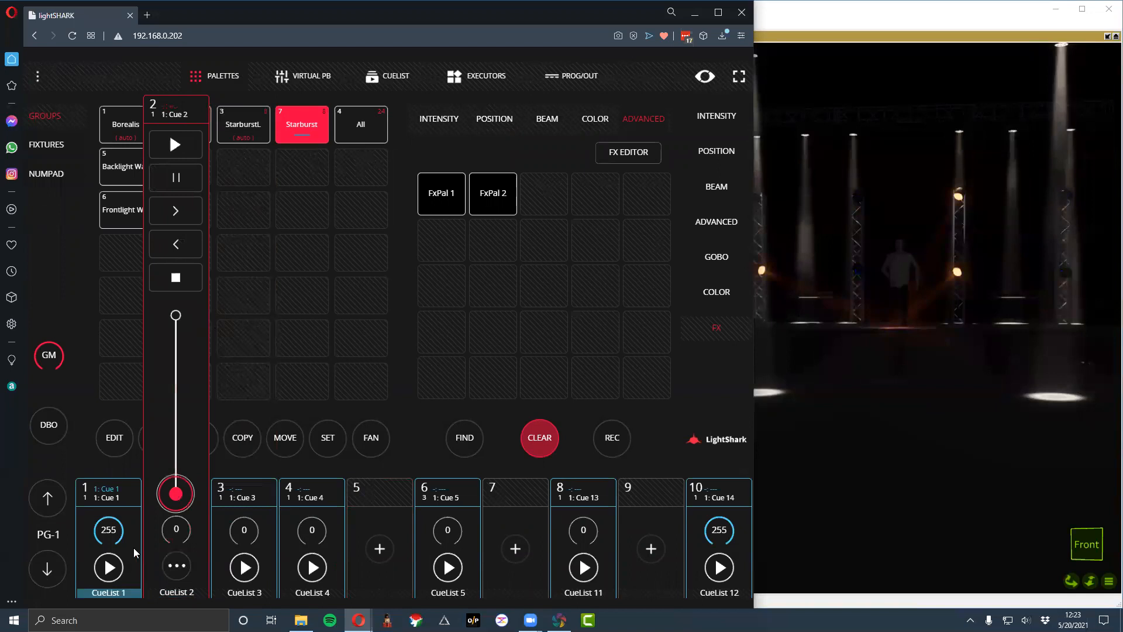
{"action": "left_click", "coordinate": [118, 519]}
{"action": "left_click_drag", "start_coordinate": [108, 316], "coordinate": [108, 493]}
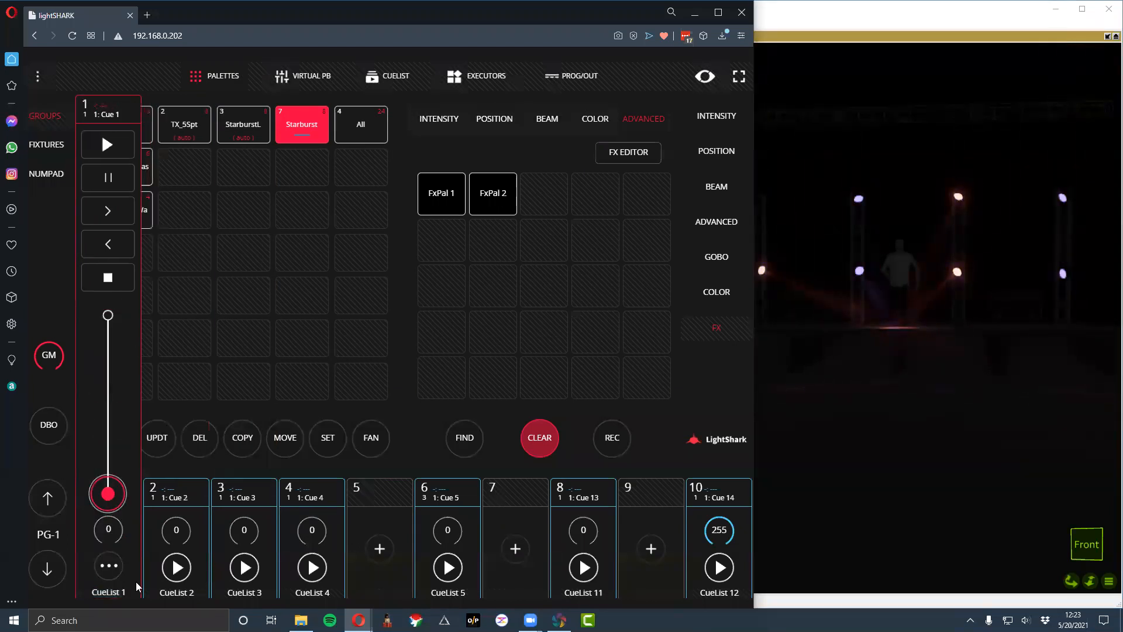
{"action": "left_click", "coordinate": [393, 504]}
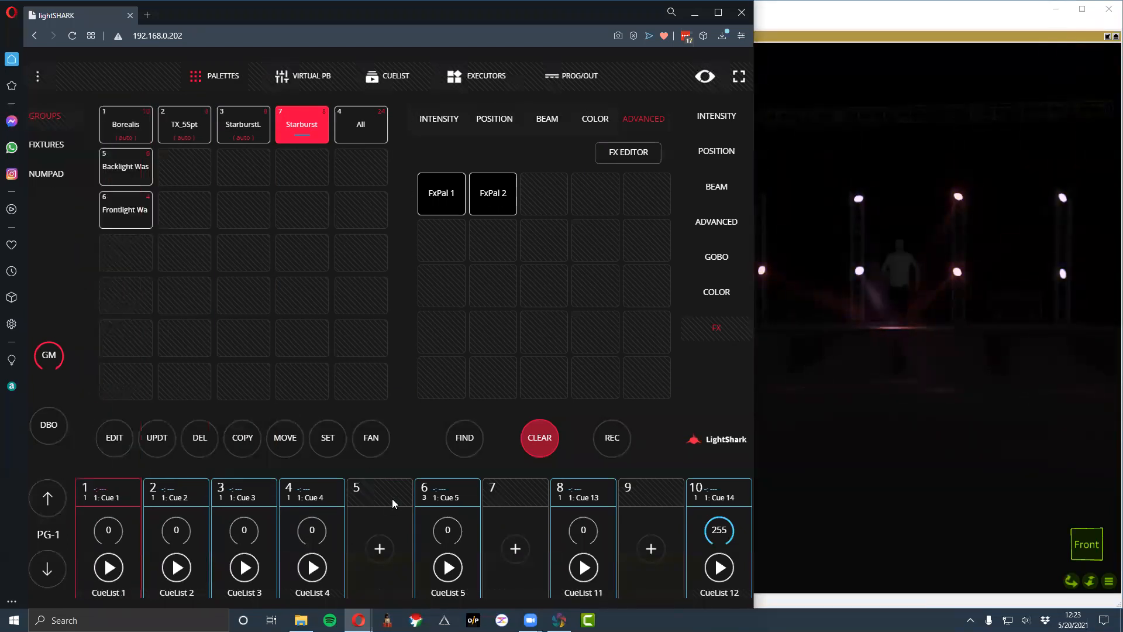
- Reopen the FX editor and give the Zero intensity step a snap curve with its snap point at 0%
{"action": "left_click", "coordinate": [651, 154]}
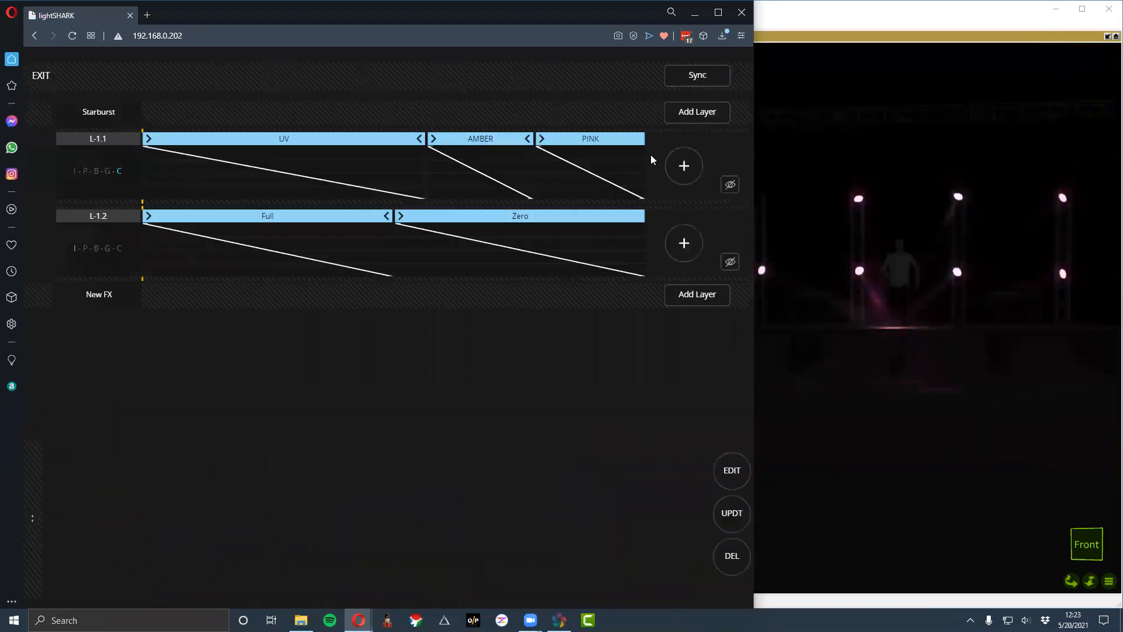
{"action": "left_click", "coordinate": [404, 218]}
{"action": "left_click", "coordinate": [411, 482]}
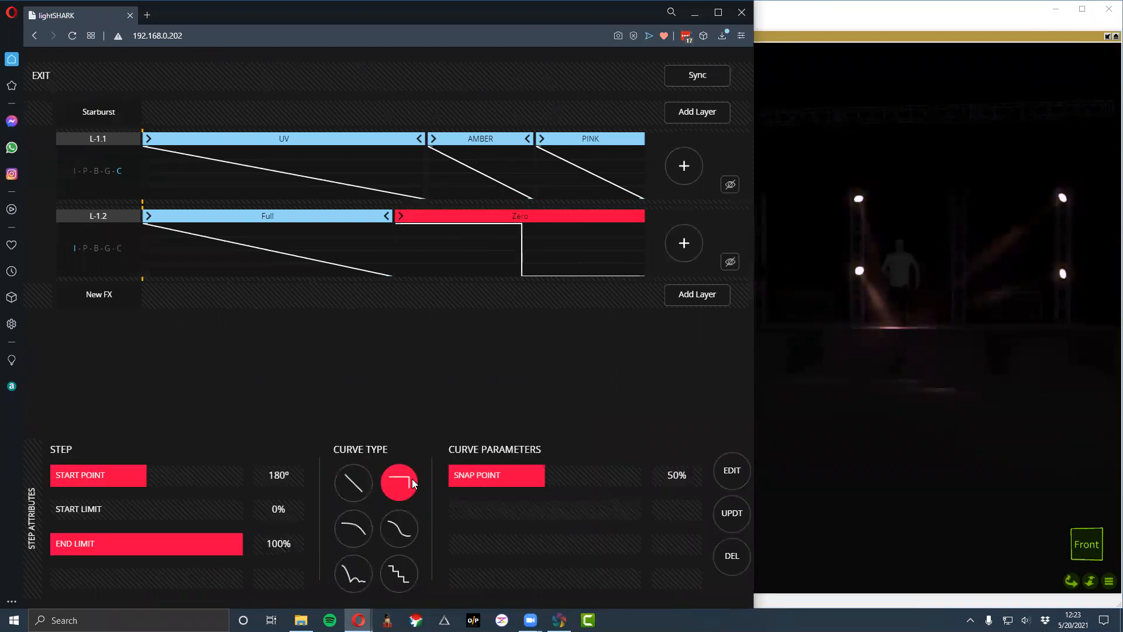
{"action": "left_click_drag", "start_coordinate": [463, 478], "coordinate": [287, 481]}
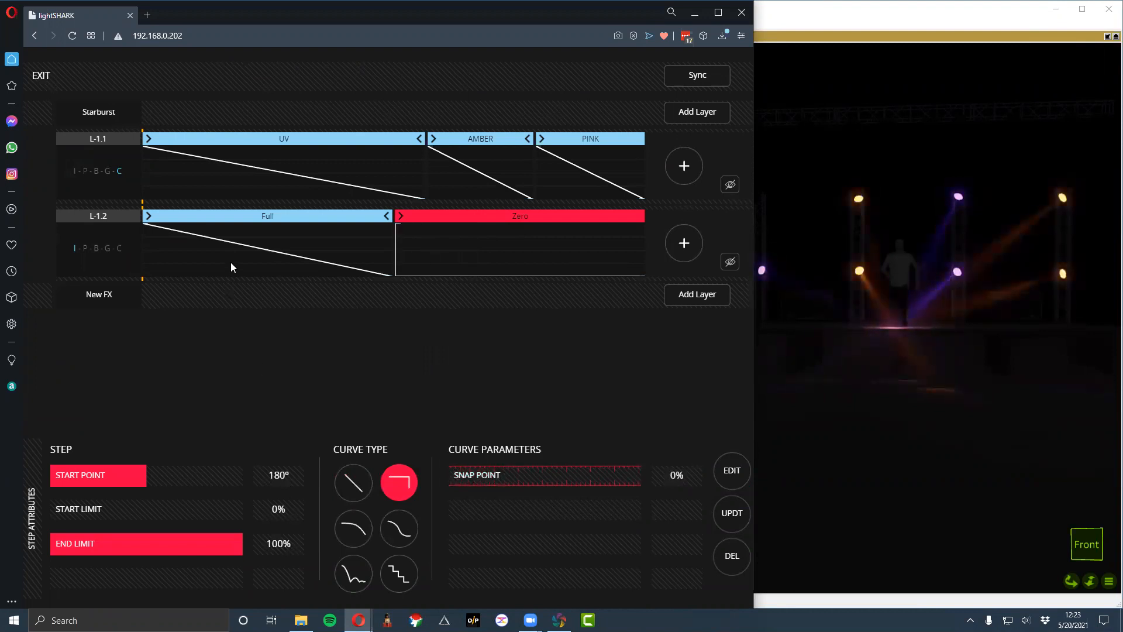
- Give the Full intensity step a snap curve, try a 100% snap point, and set it to 65%
{"action": "left_click", "coordinate": [238, 215]}
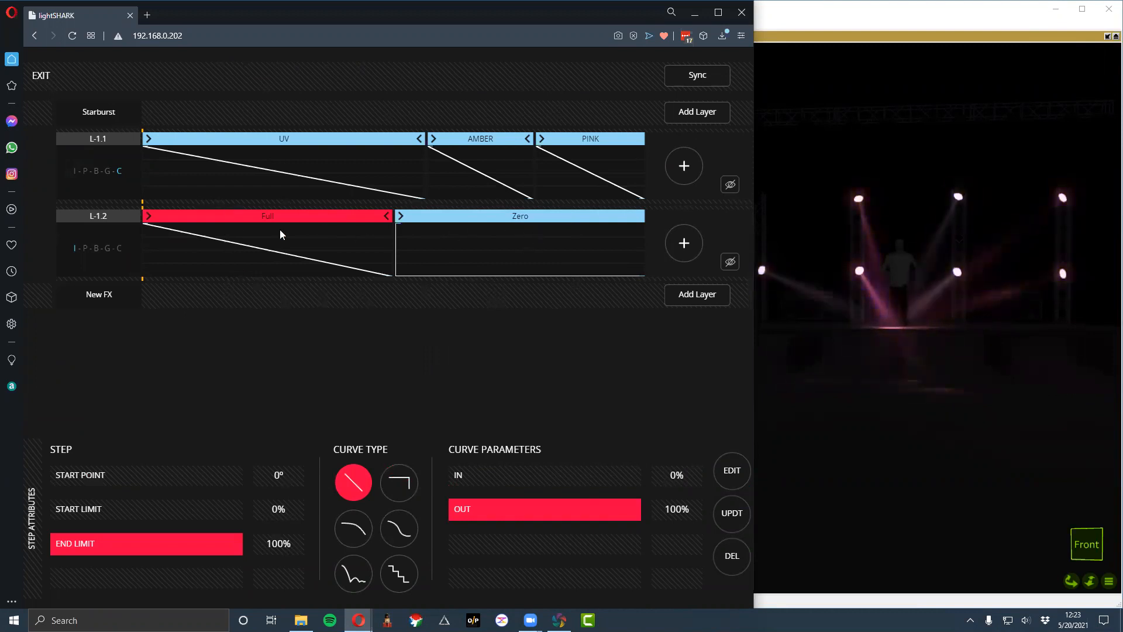
{"action": "left_click", "coordinate": [395, 491]}
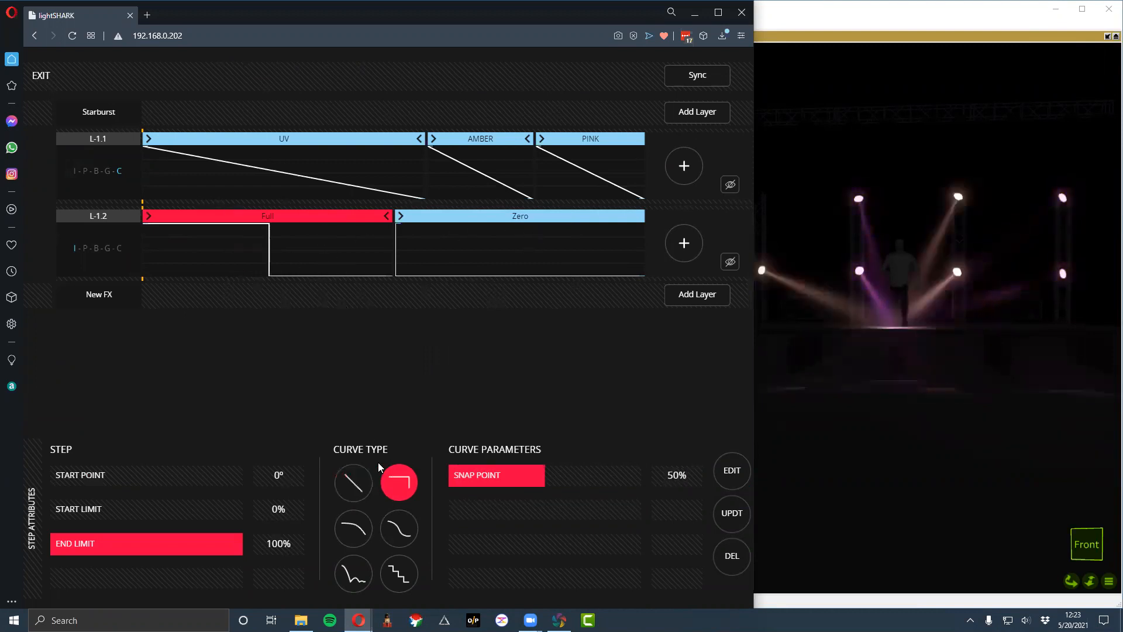
{"action": "left_click_drag", "start_coordinate": [504, 480], "coordinate": [709, 488]}
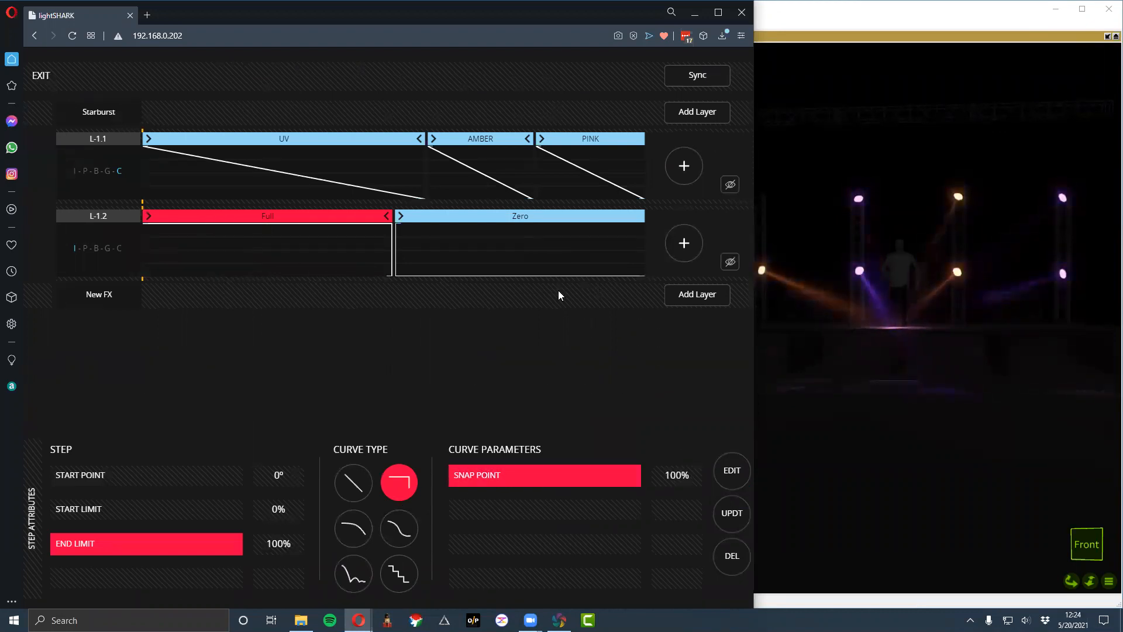
{"action": "left_click_drag", "start_coordinate": [623, 476], "coordinate": [489, 473]}
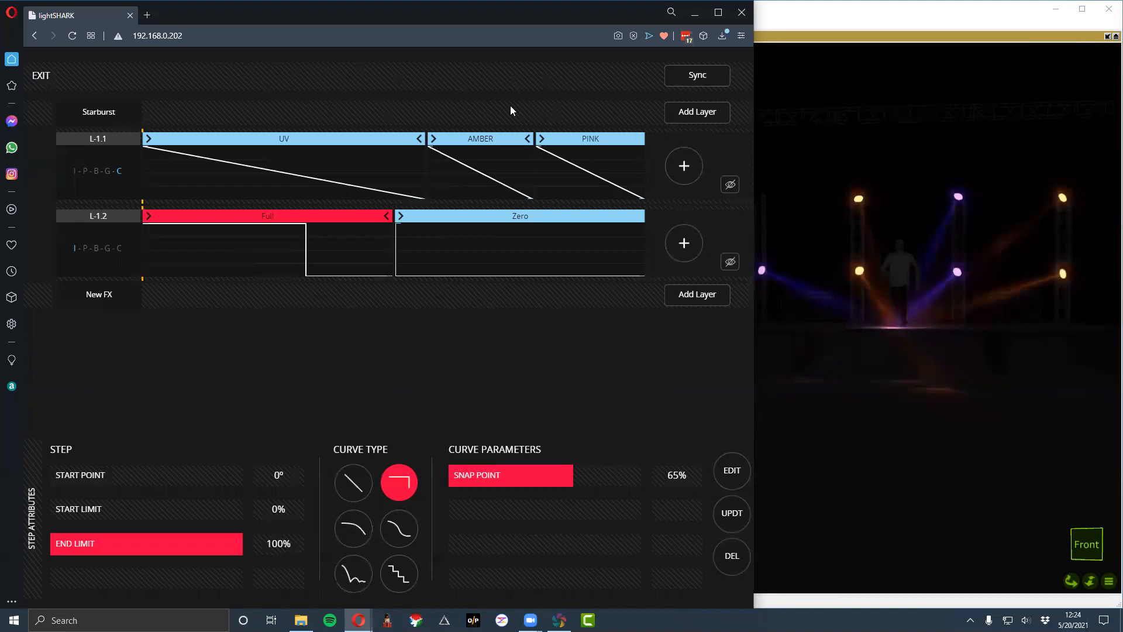
- Record the Starburst effect in the empty FX palette slot after FxPal 2, keep its default name, and clear the programmer
{"action": "left_click", "coordinate": [42, 78]}
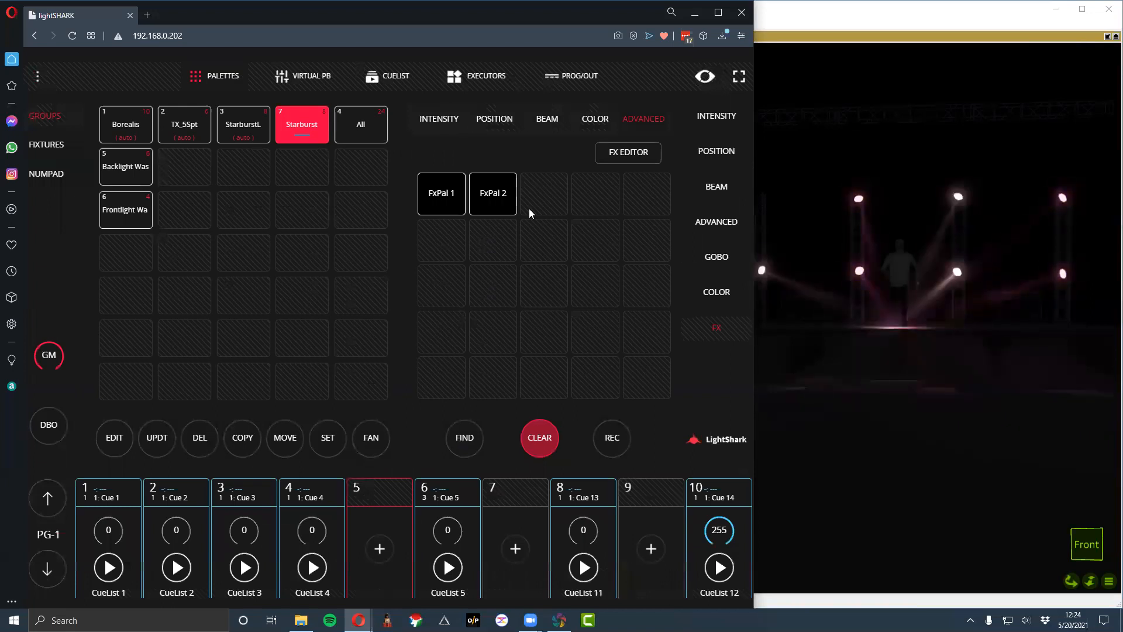
{"action": "left_click", "coordinate": [608, 439]}
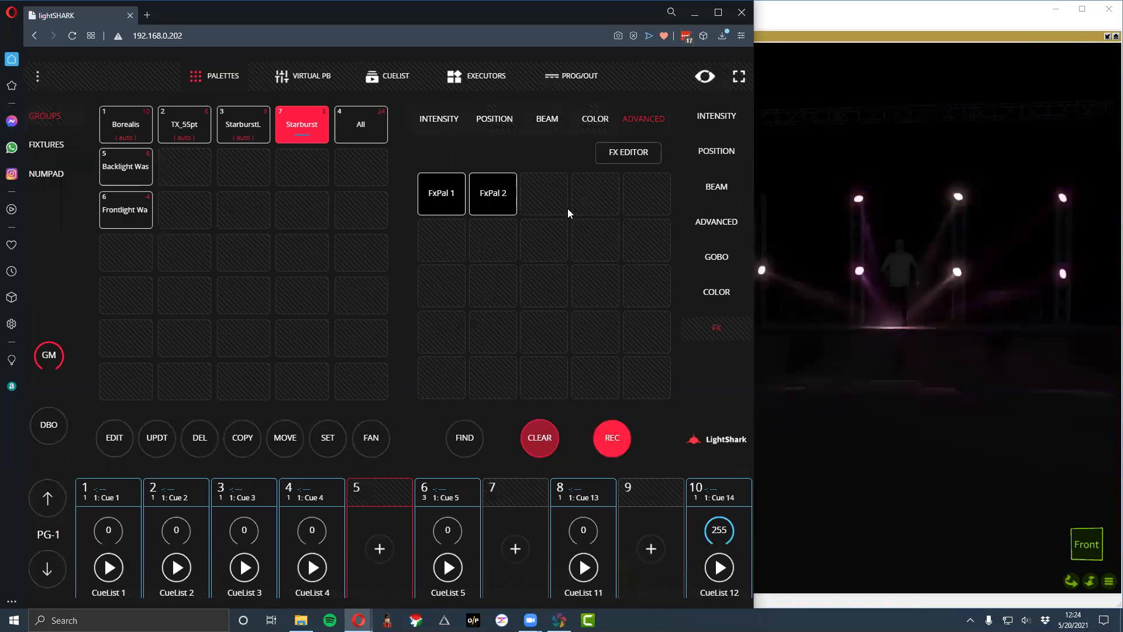
{"action": "left_click", "coordinate": [547, 203]}
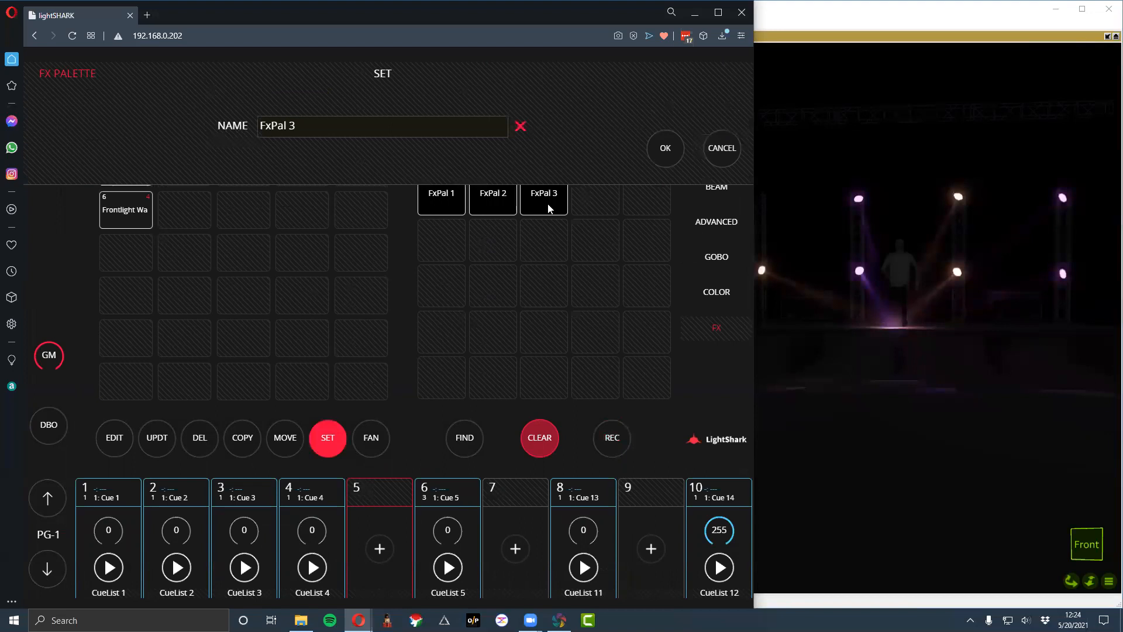
{"action": "key", "text": "ctrl+a"}
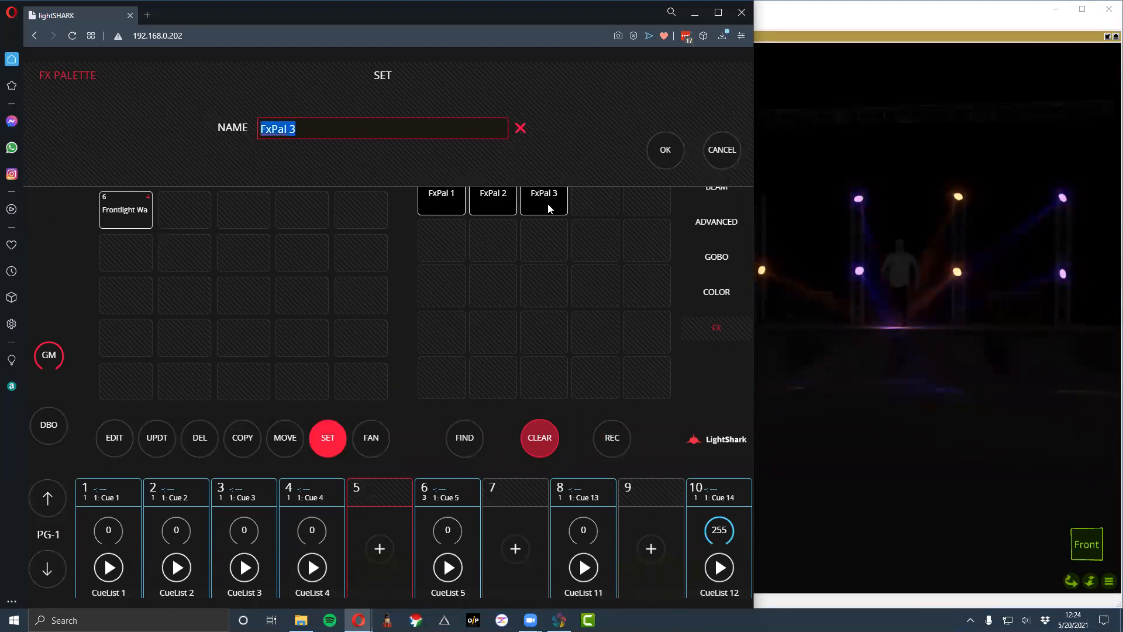
{"action": "key", "text": "Return"}
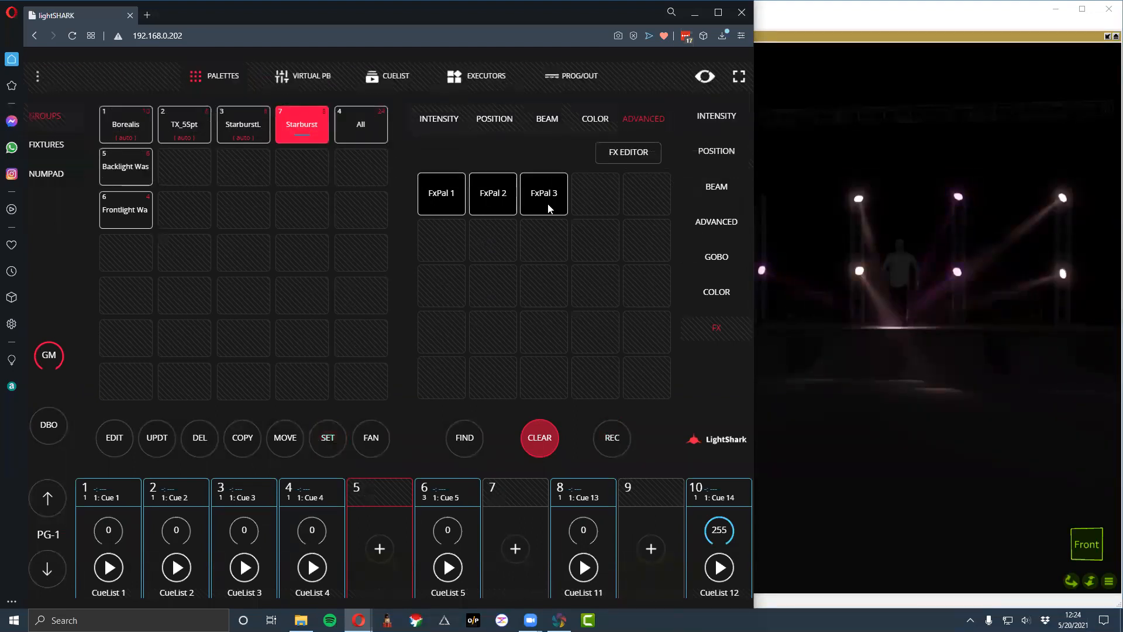
{"action": "left_click", "coordinate": [535, 444]}
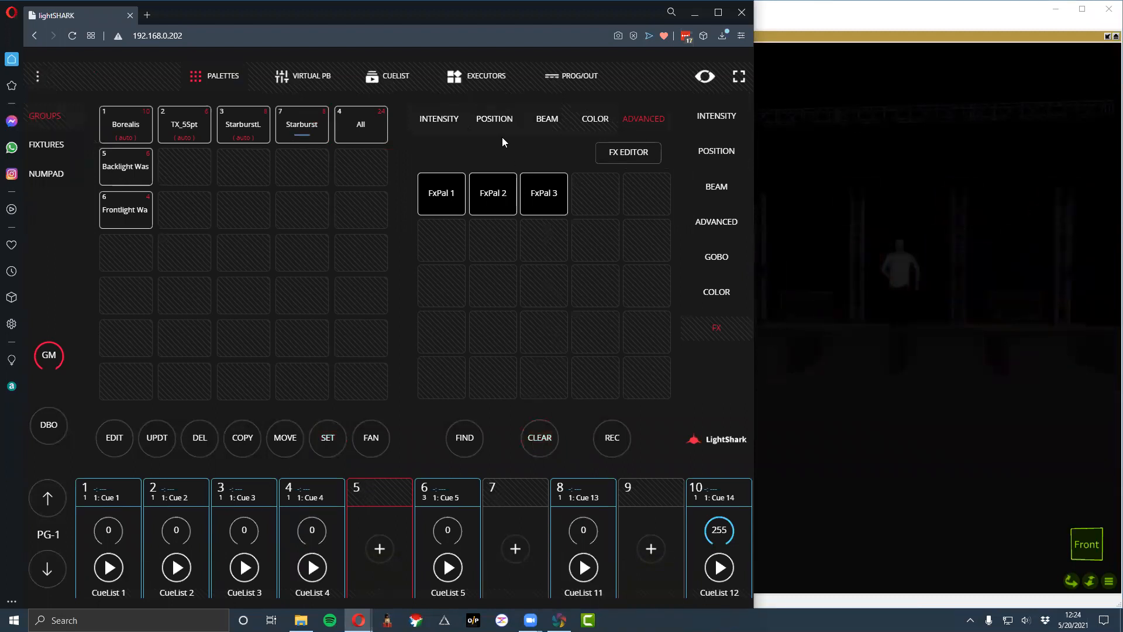
- Select the Borealis group, open the FX editor, and add a layer with a Full intensity step
{"action": "left_click", "coordinate": [121, 121]}
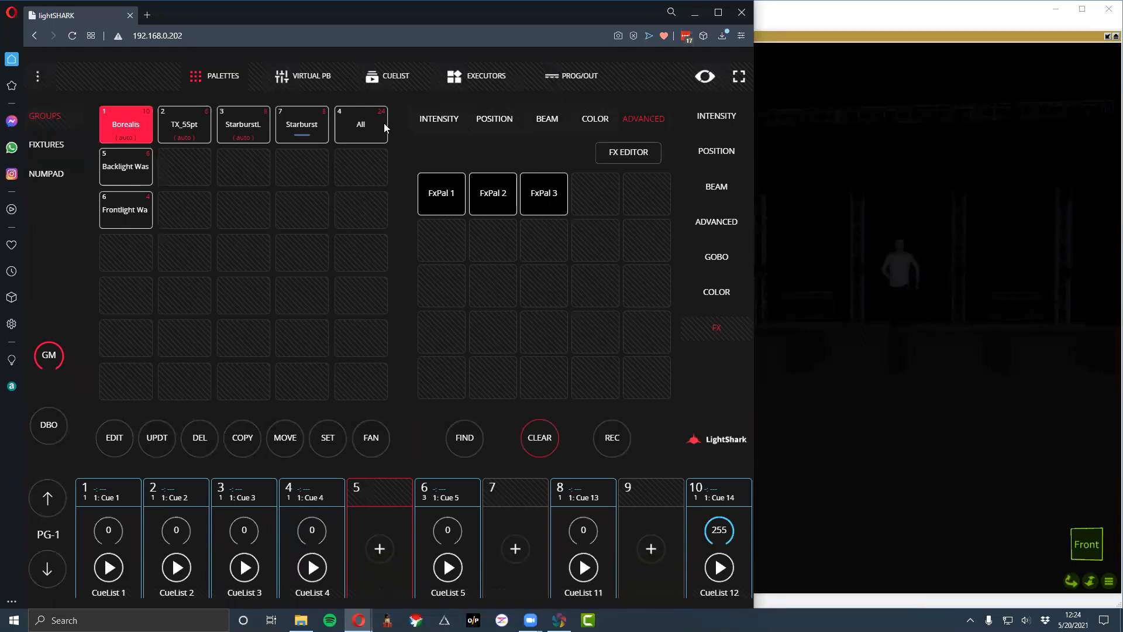
{"action": "left_click", "coordinate": [497, 120]}
{"action": "left_click", "coordinate": [630, 118]}
{"action": "left_click", "coordinate": [628, 152]}
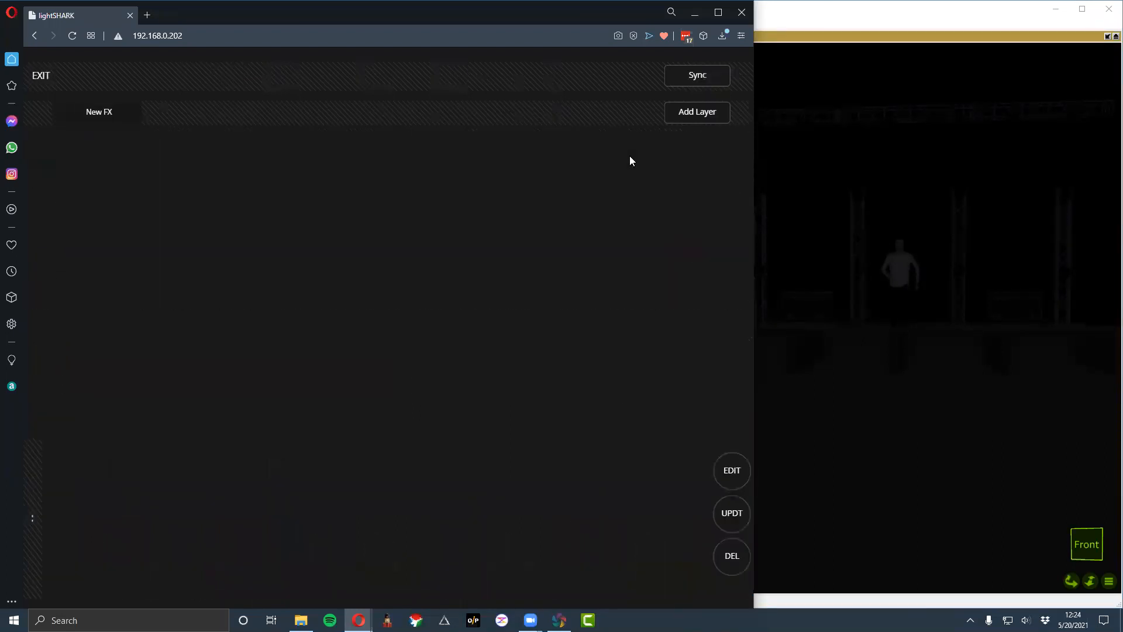
{"action": "left_click", "coordinate": [681, 115]}
{"action": "left_click", "coordinate": [683, 169]}
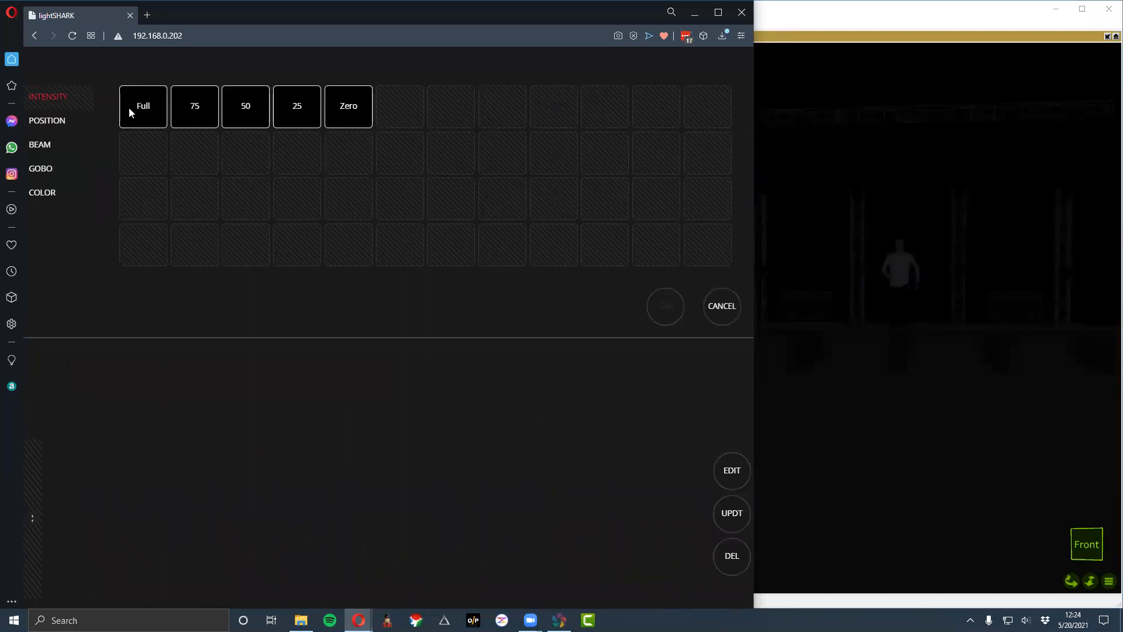
{"action": "left_click", "coordinate": [662, 305]}
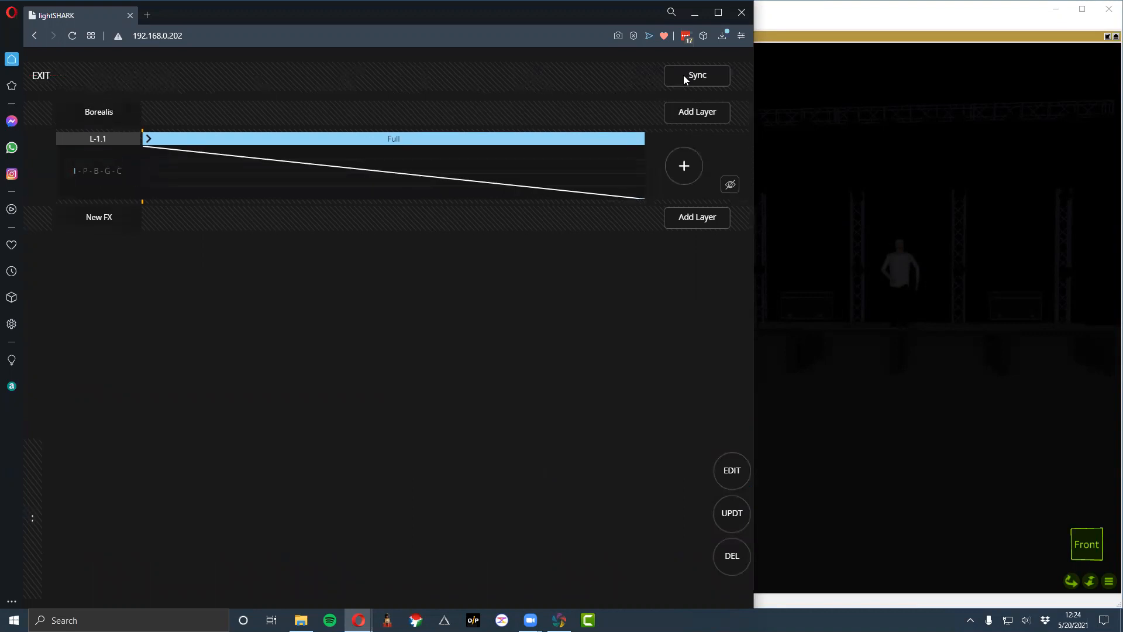
- Add a second Borealis effect layer and give it a WHITE color step
{"action": "left_click", "coordinate": [682, 167]}
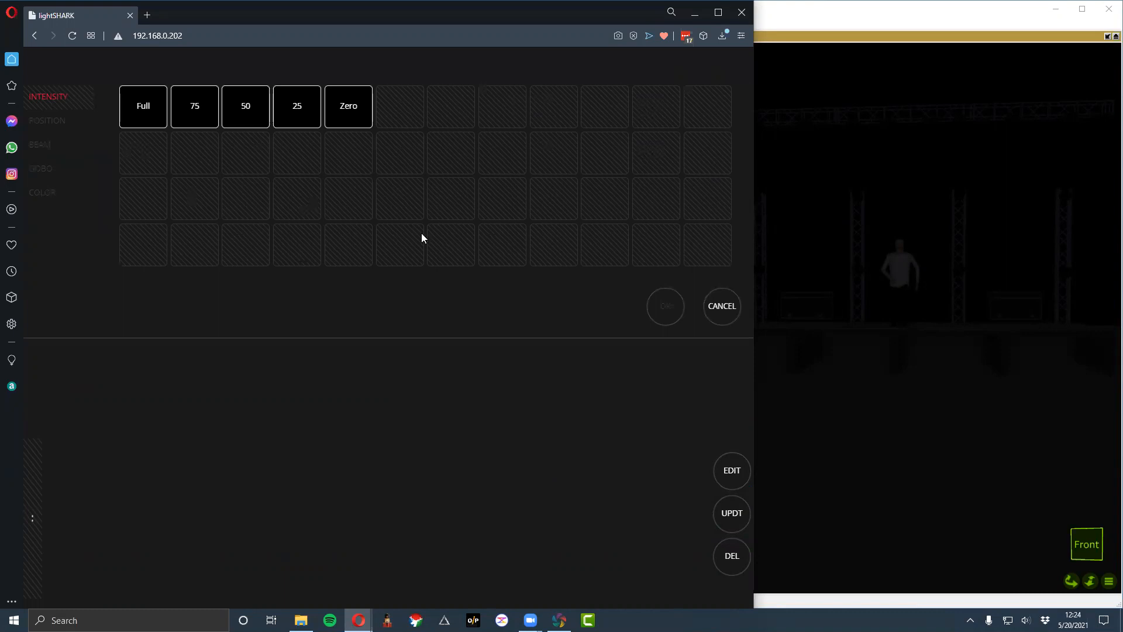
{"action": "left_click", "coordinate": [723, 316]}
{"action": "left_click", "coordinate": [678, 220]}
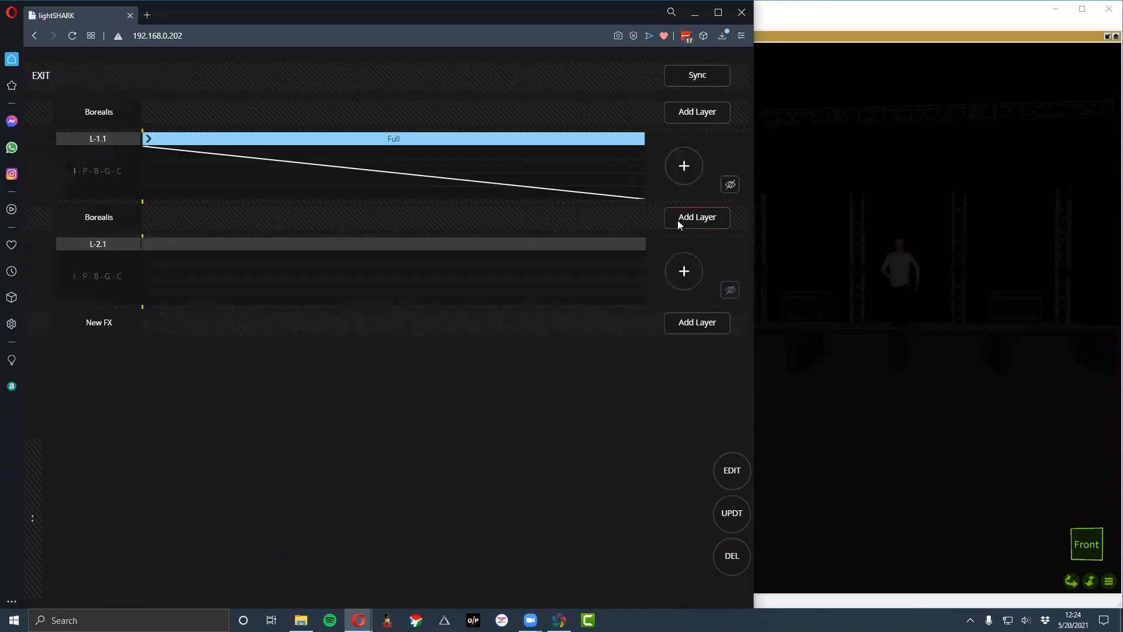
{"action": "left_click", "coordinate": [679, 273]}
{"action": "left_click", "coordinate": [53, 192]}
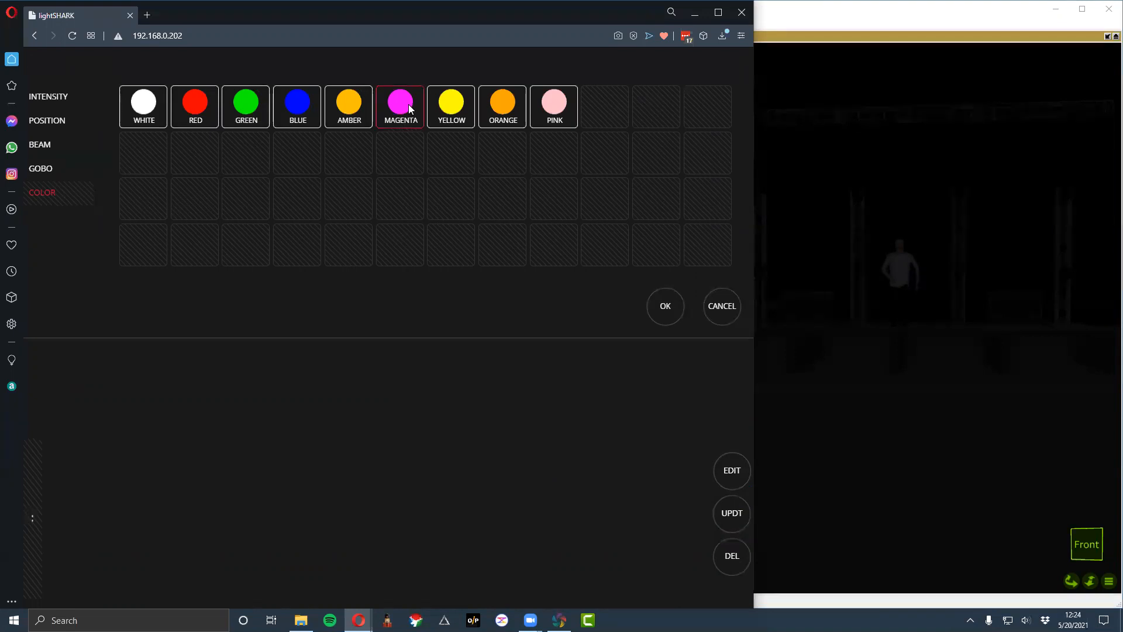
{"action": "left_click", "coordinate": [45, 169]}
{"action": "left_click", "coordinate": [46, 189]}
{"action": "left_click", "coordinate": [669, 315]}
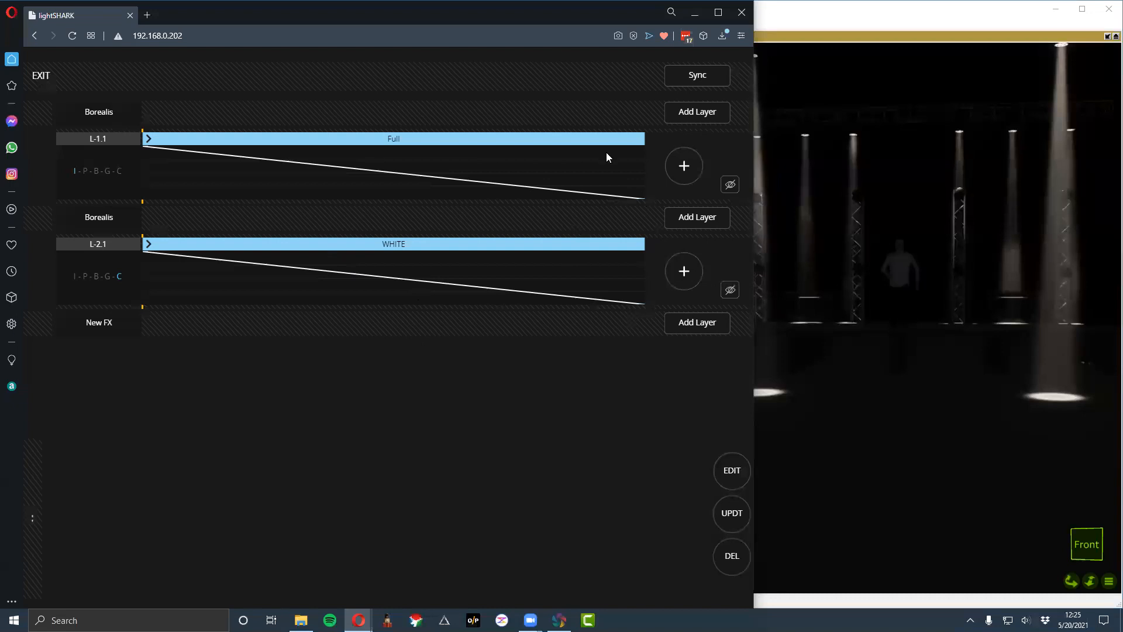
- Add a third Borealis effect layer with the position steps Down, Fan OUT and DSC
{"action": "left_click", "coordinate": [709, 324]}
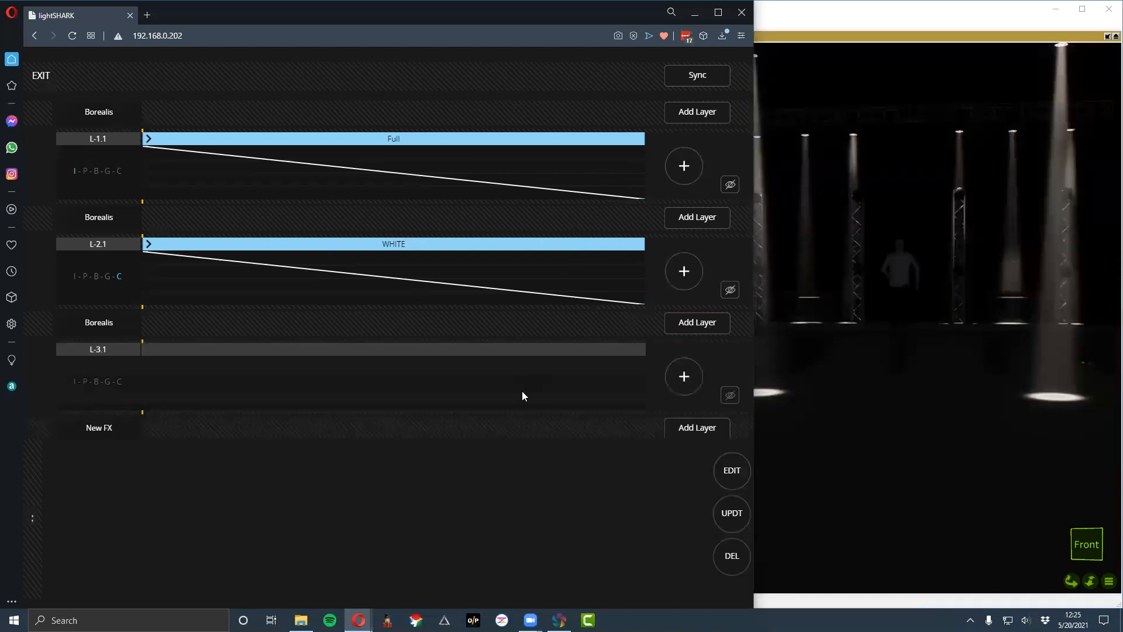
{"action": "left_click", "coordinate": [684, 376]}
{"action": "left_click", "coordinate": [64, 123]}
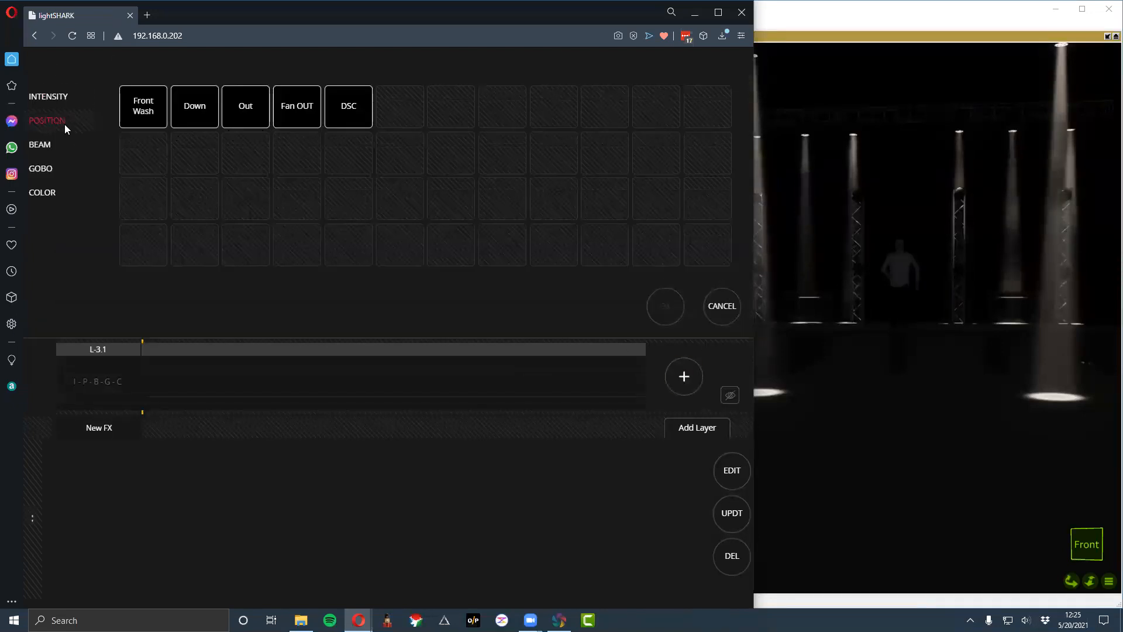
{"action": "left_click", "coordinate": [195, 108]}
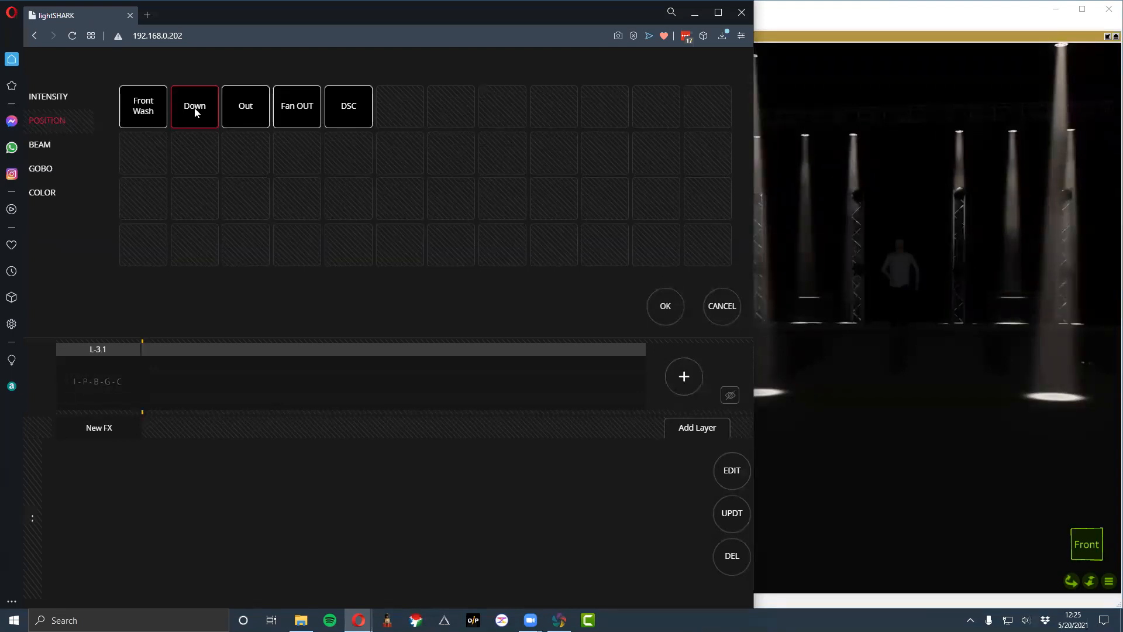
{"action": "left_click", "coordinate": [667, 304]}
{"action": "left_click", "coordinate": [671, 379]}
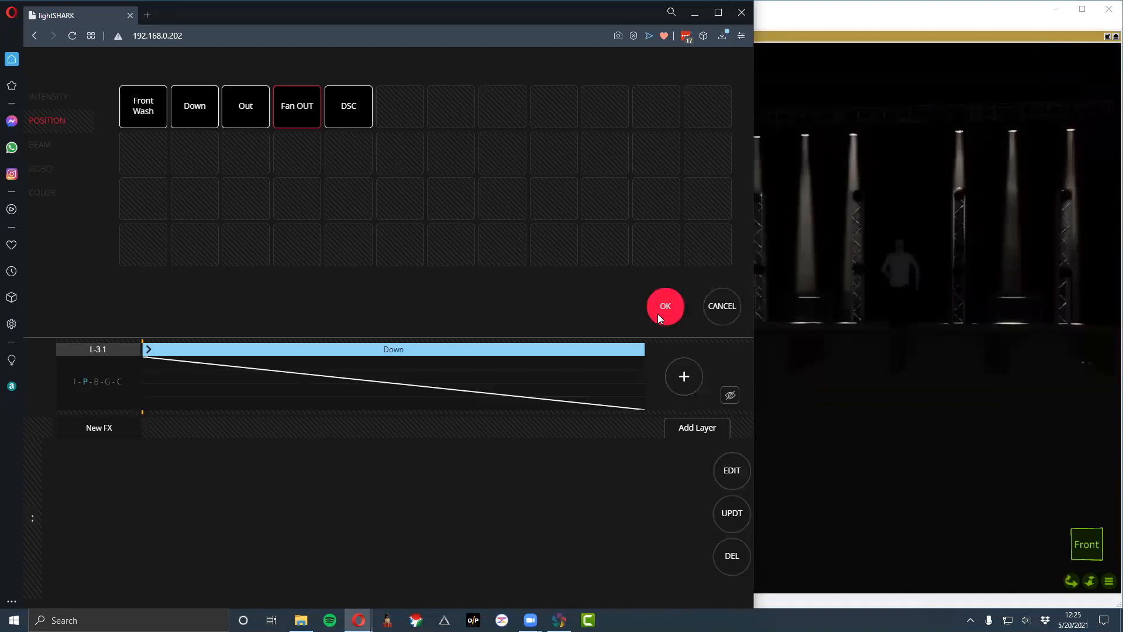
{"action": "left_click", "coordinate": [659, 311]}
{"action": "left_click", "coordinate": [683, 376]}
{"action": "left_click", "coordinate": [353, 111]}
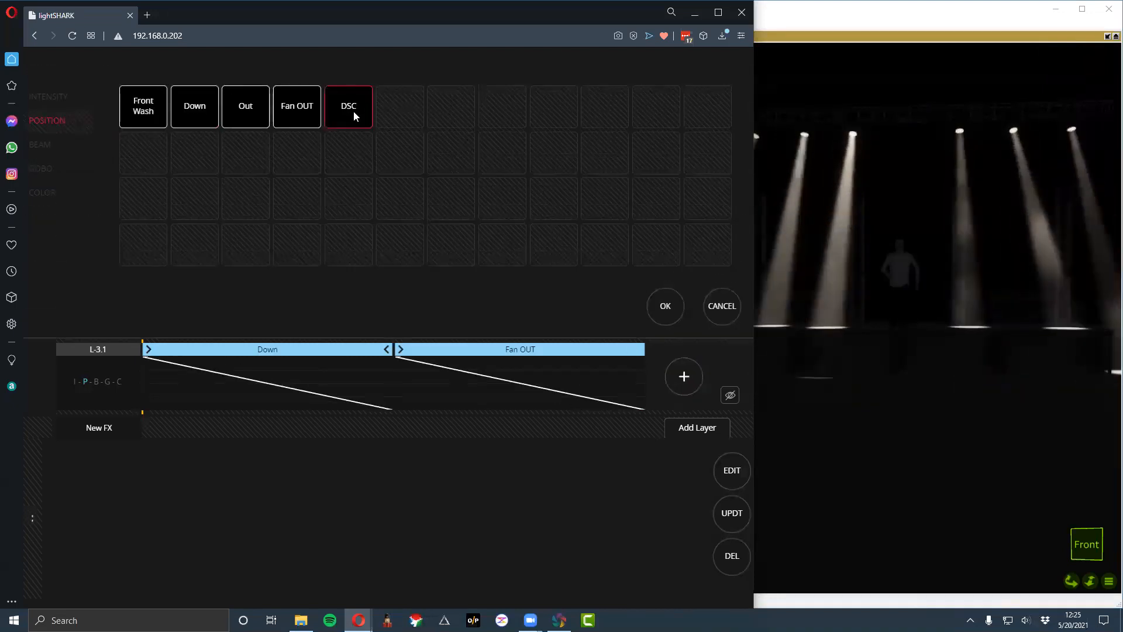
{"action": "left_click", "coordinate": [662, 306]}
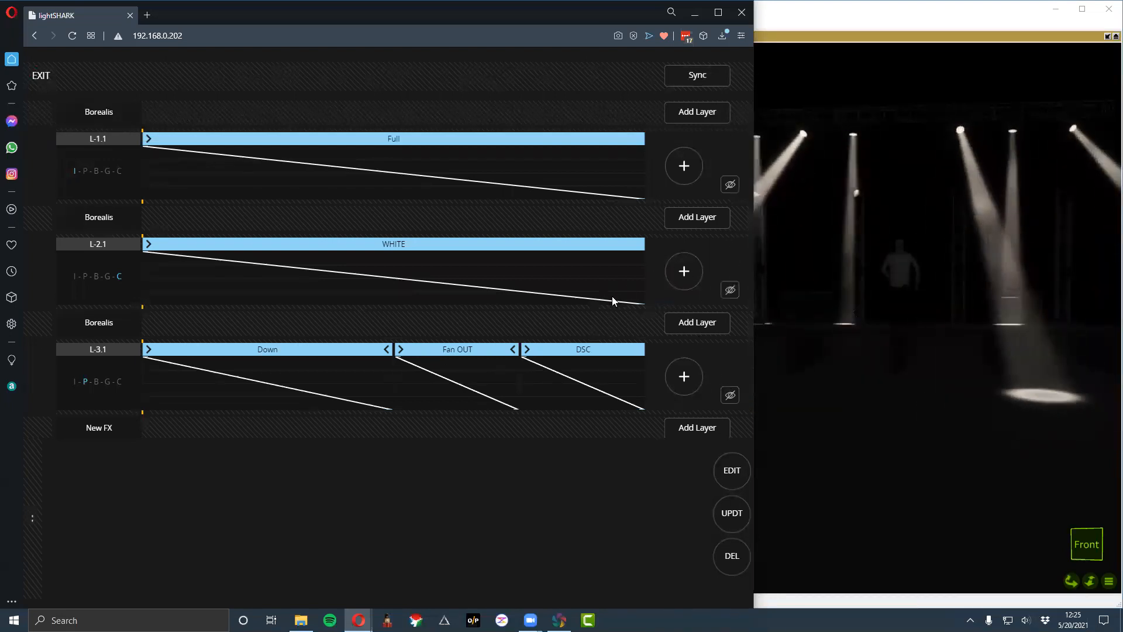
- Add a MAGENTA step after WHITE in the color layer
{"action": "left_click", "coordinate": [678, 275]}
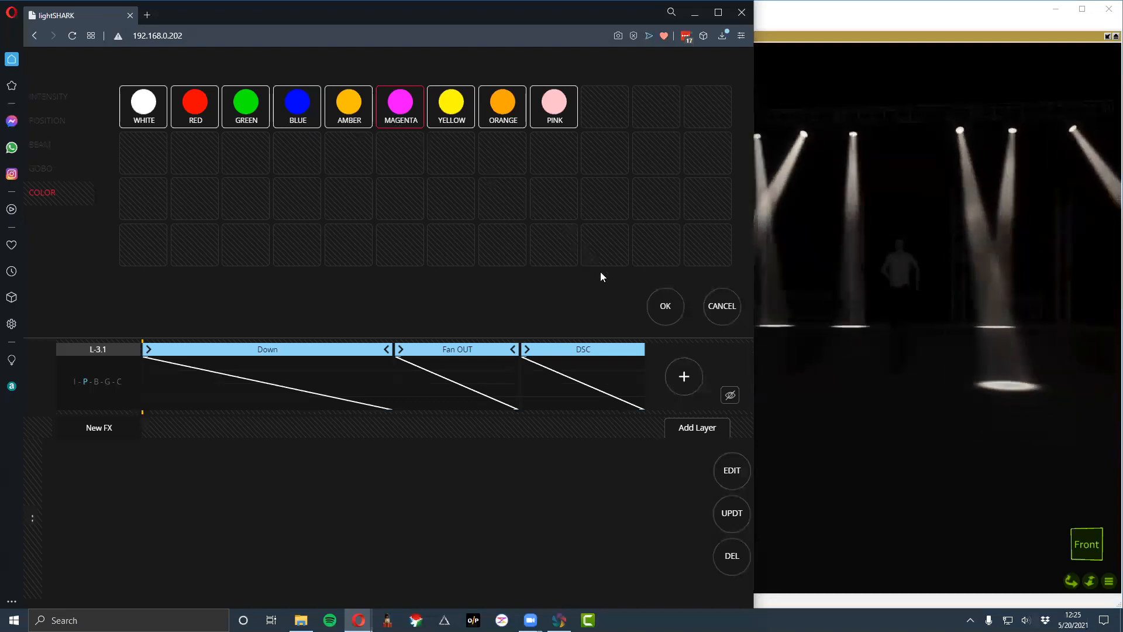
{"action": "left_click", "coordinate": [667, 305]}
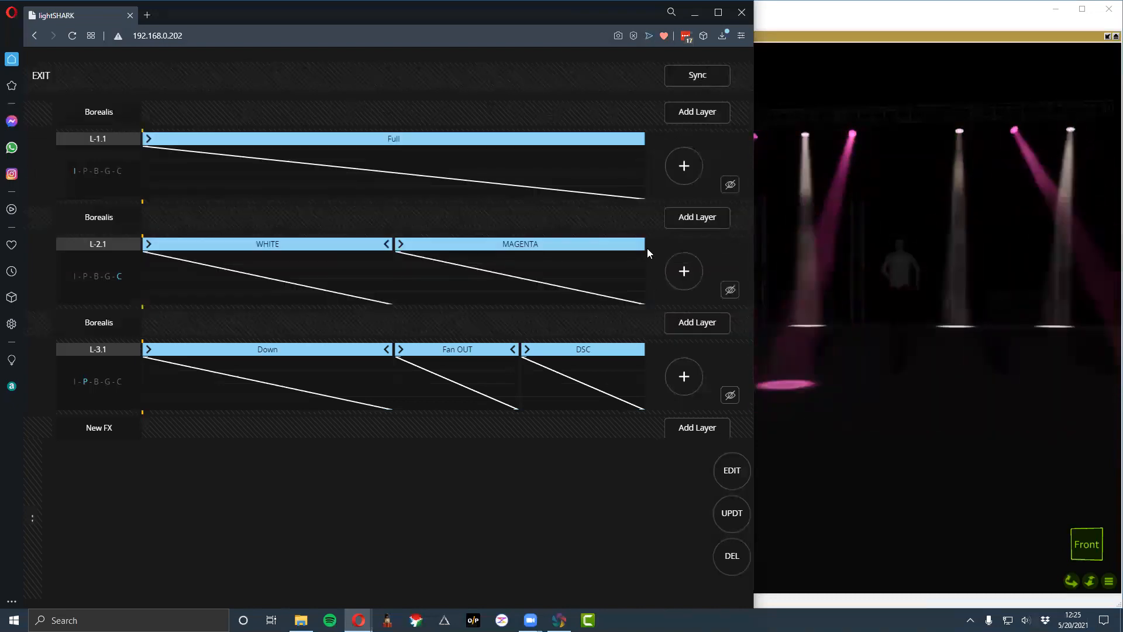
- Switch the color, intensity and position layers off and back on, one at a time, to preview what each contributes
{"action": "left_click", "coordinate": [726, 294]}
{"action": "left_click", "coordinate": [726, 295]}
{"action": "left_click", "coordinate": [725, 187]}
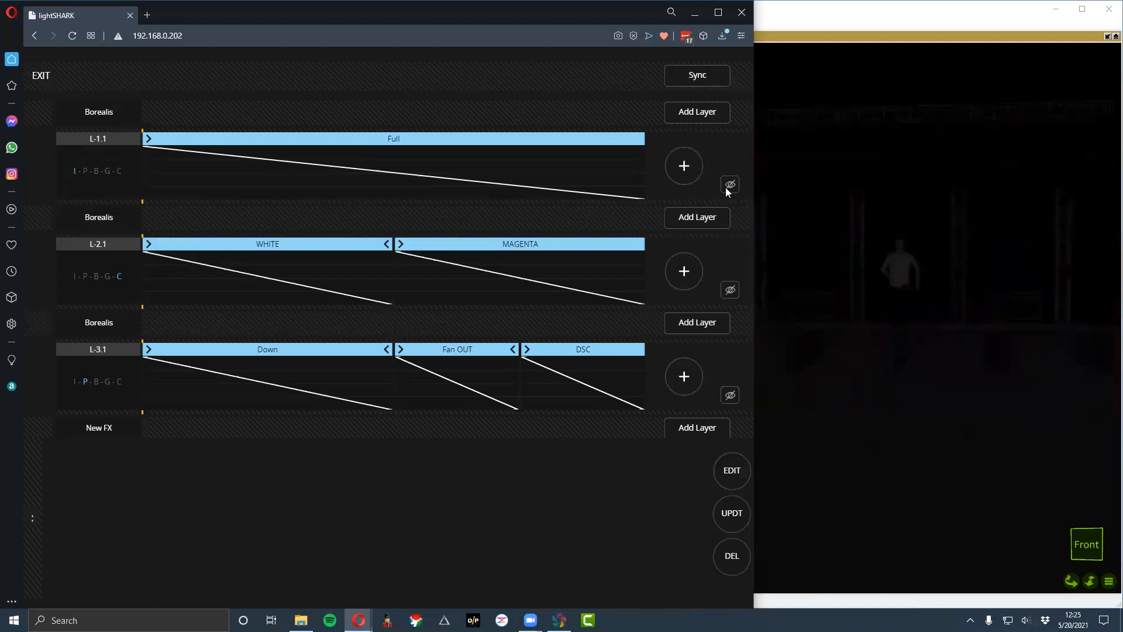
{"action": "left_click", "coordinate": [728, 186]}
{"action": "left_click", "coordinate": [729, 395]}
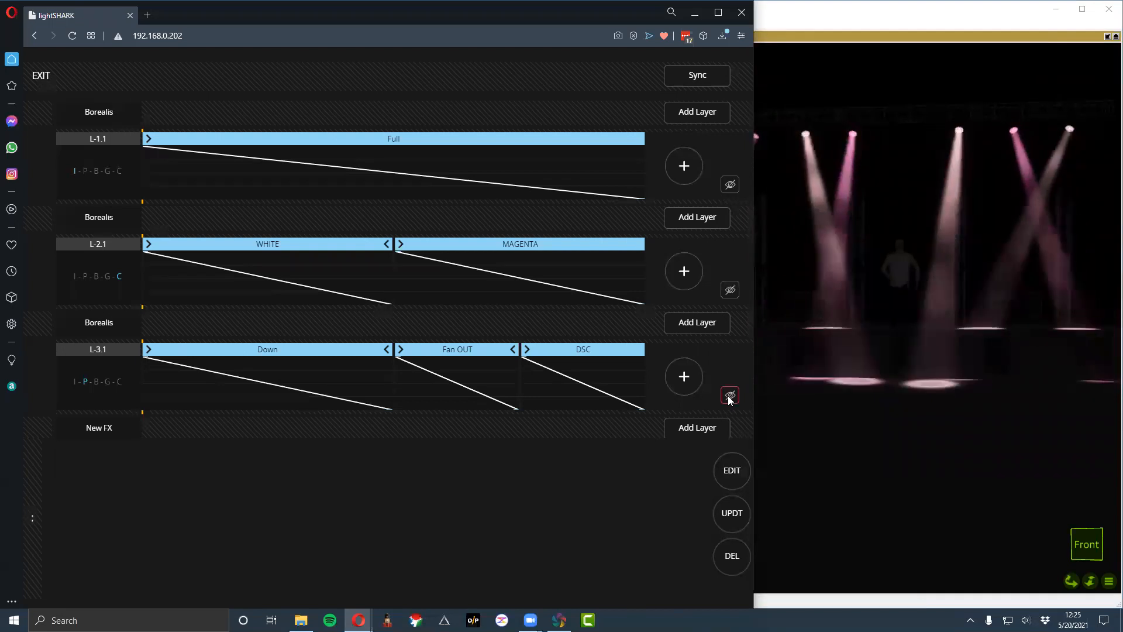
{"action": "left_click", "coordinate": [725, 395]}
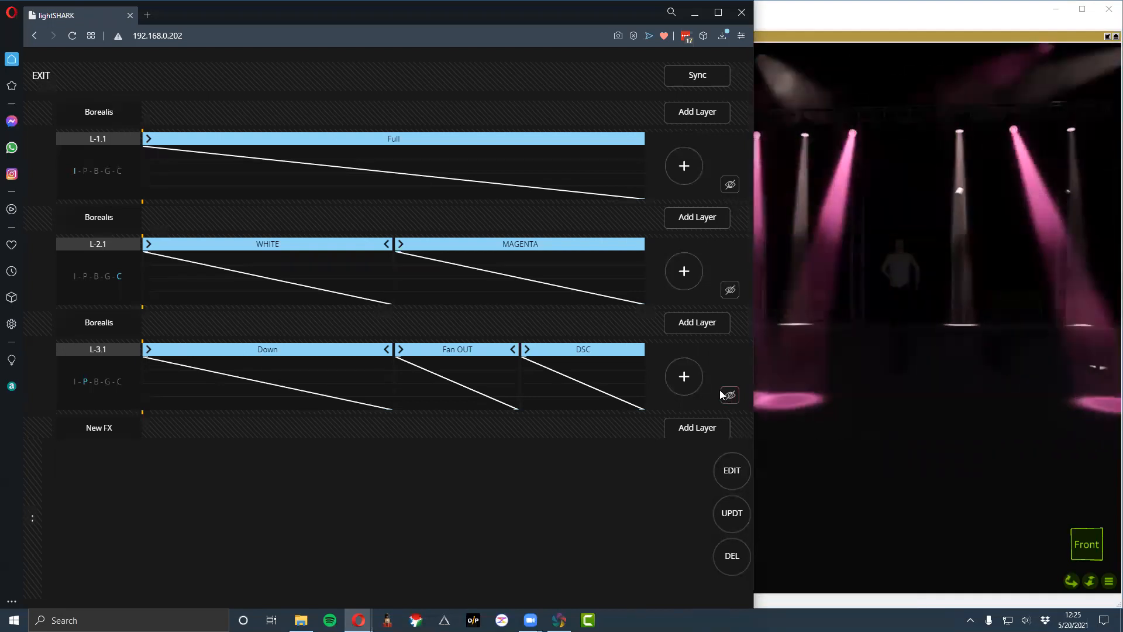
- Add a Zero step after Full in the intensity layer
{"action": "left_click", "coordinate": [630, 354]}
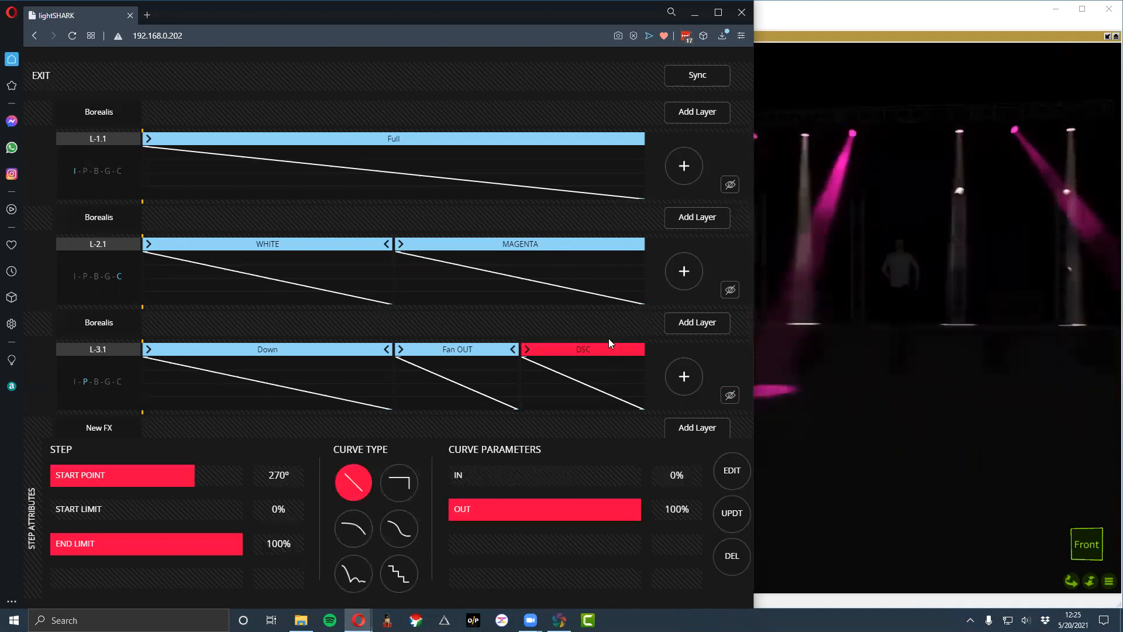
{"action": "left_click", "coordinate": [494, 138]}
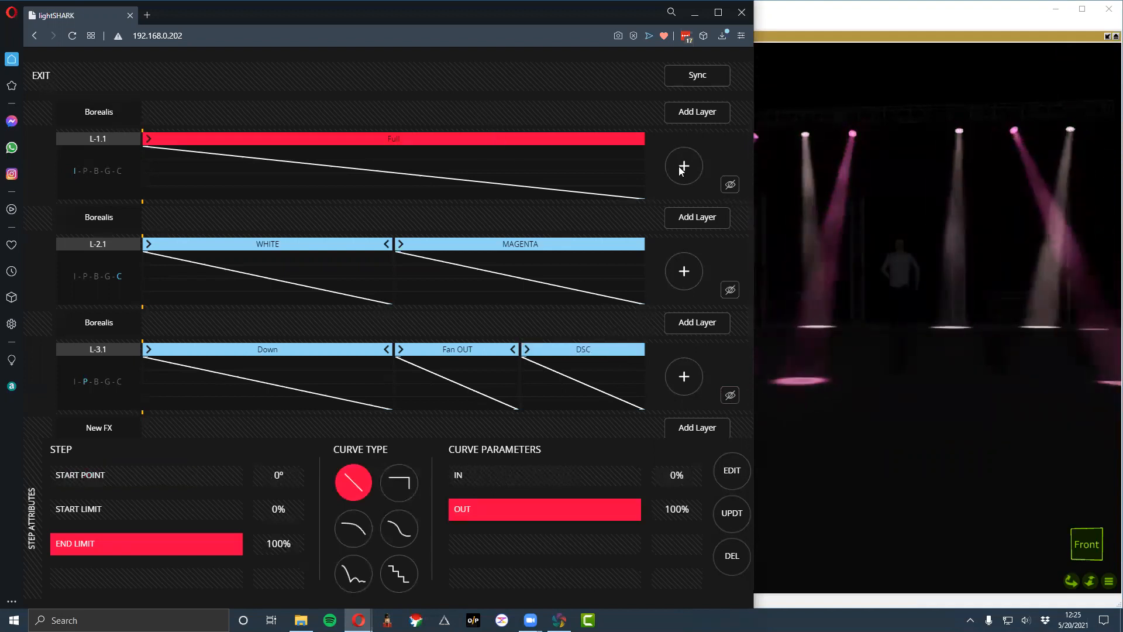
{"action": "left_click", "coordinate": [683, 166]}
{"action": "left_click", "coordinate": [349, 108]}
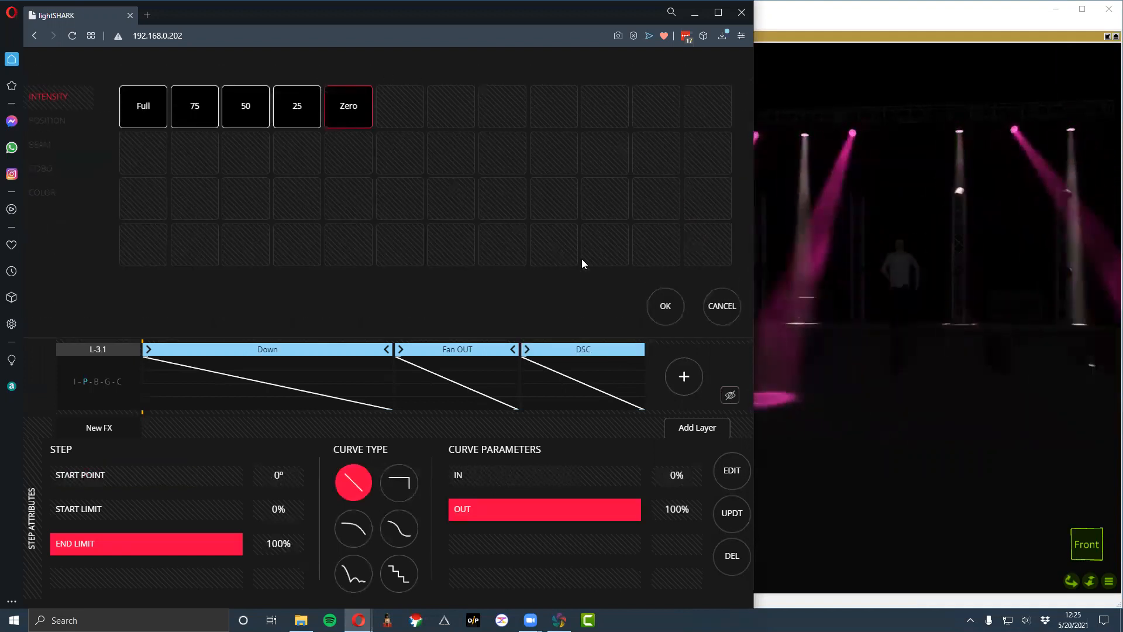
{"action": "left_click", "coordinate": [674, 310]}
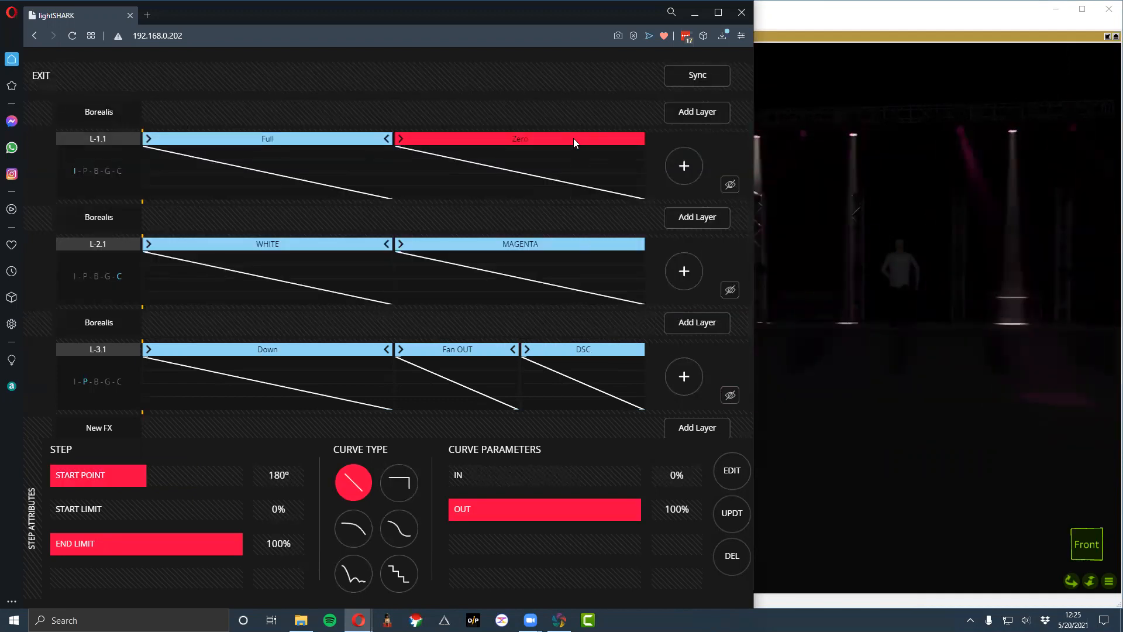
- Sync the effect layers, and move the Zero intensity step's start point to 181° and back to 180°
{"action": "left_click_drag", "start_coordinate": [391, 141], "coordinate": [392, 180]}
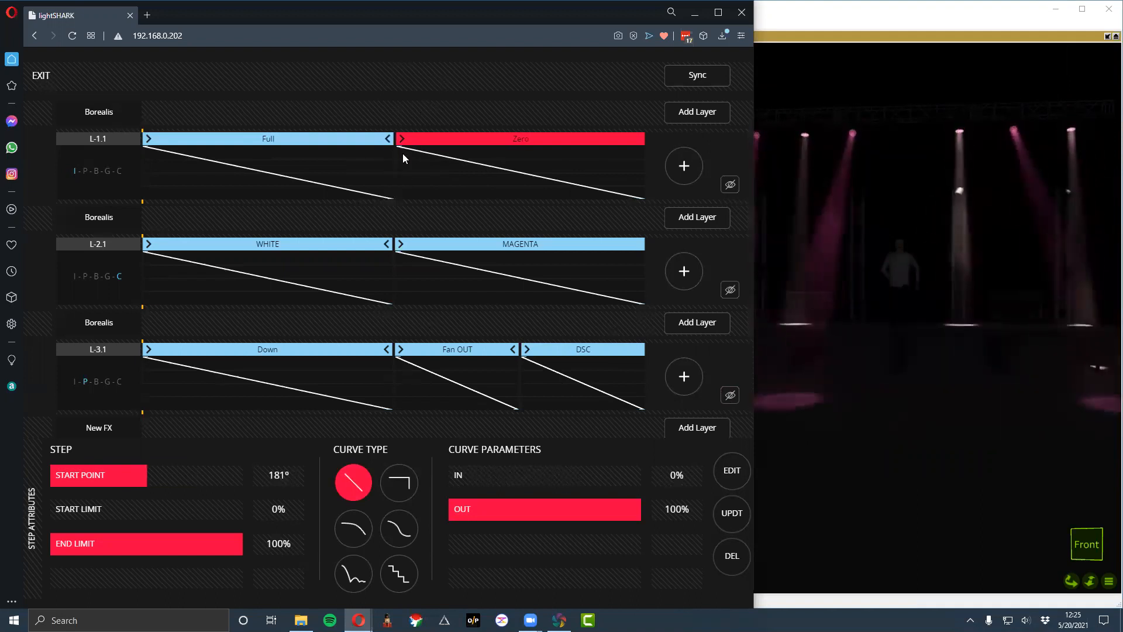
{"action": "left_click", "coordinate": [683, 80]}
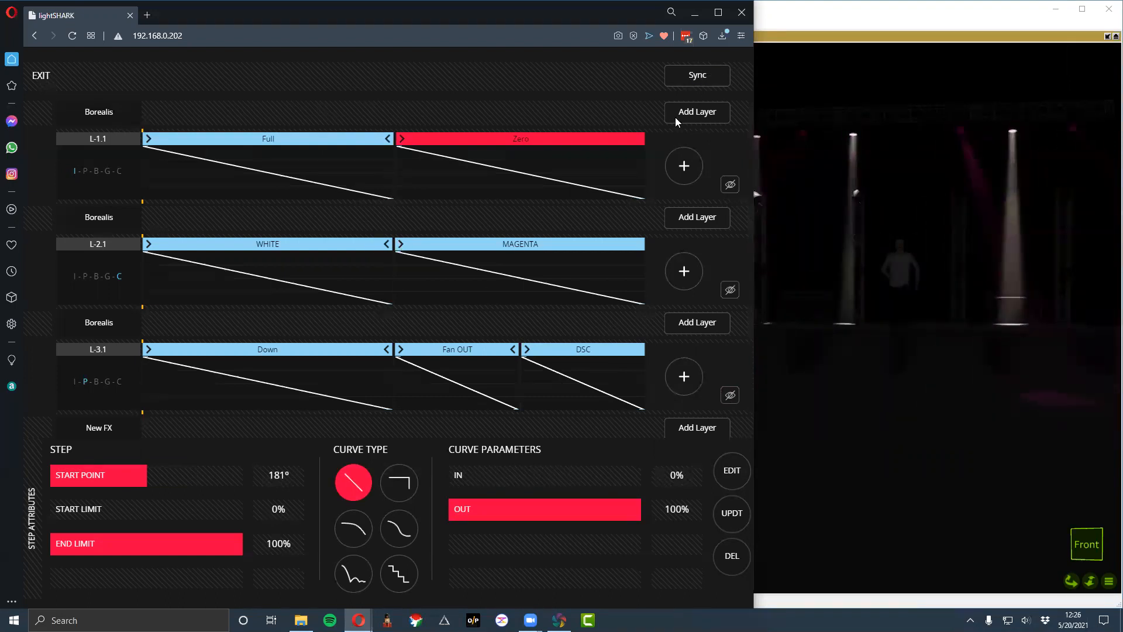
{"action": "left_click_drag", "start_coordinate": [396, 137], "coordinate": [394, 173]}
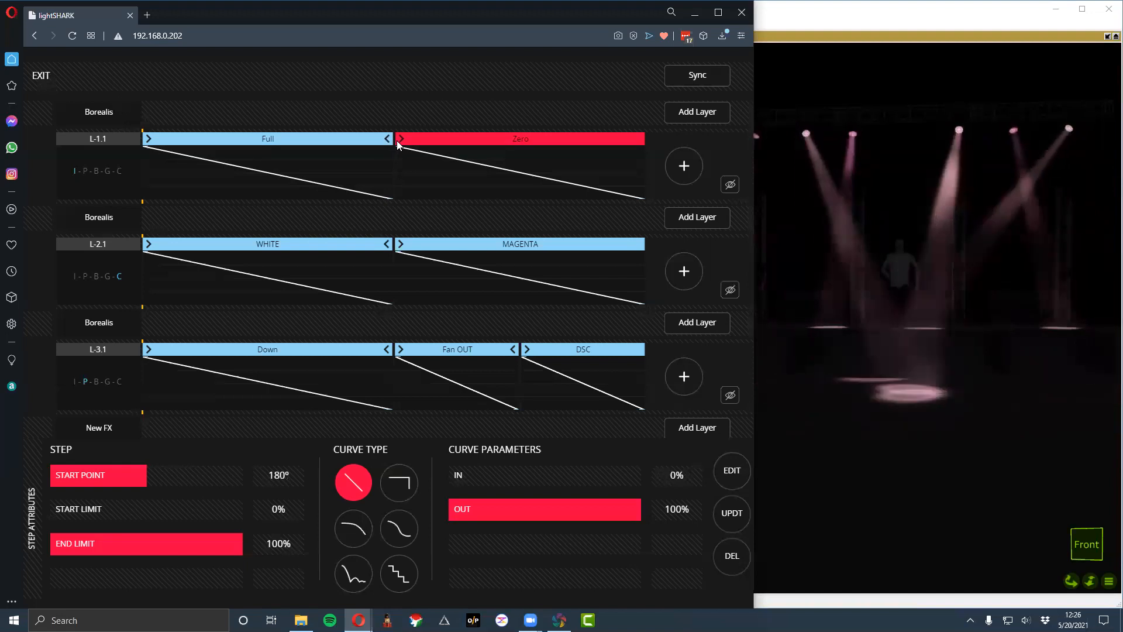
- Extend the intensity layer with another Full step followed by another Zero step
{"action": "left_click", "coordinate": [679, 160]}
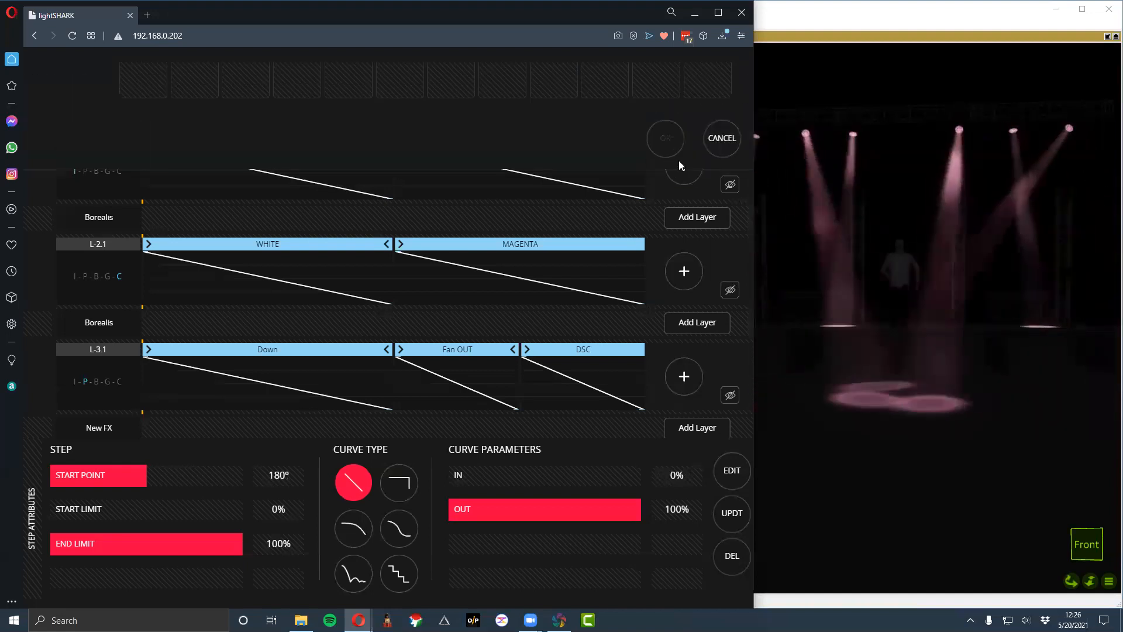
{"action": "left_click", "coordinate": [160, 113]}
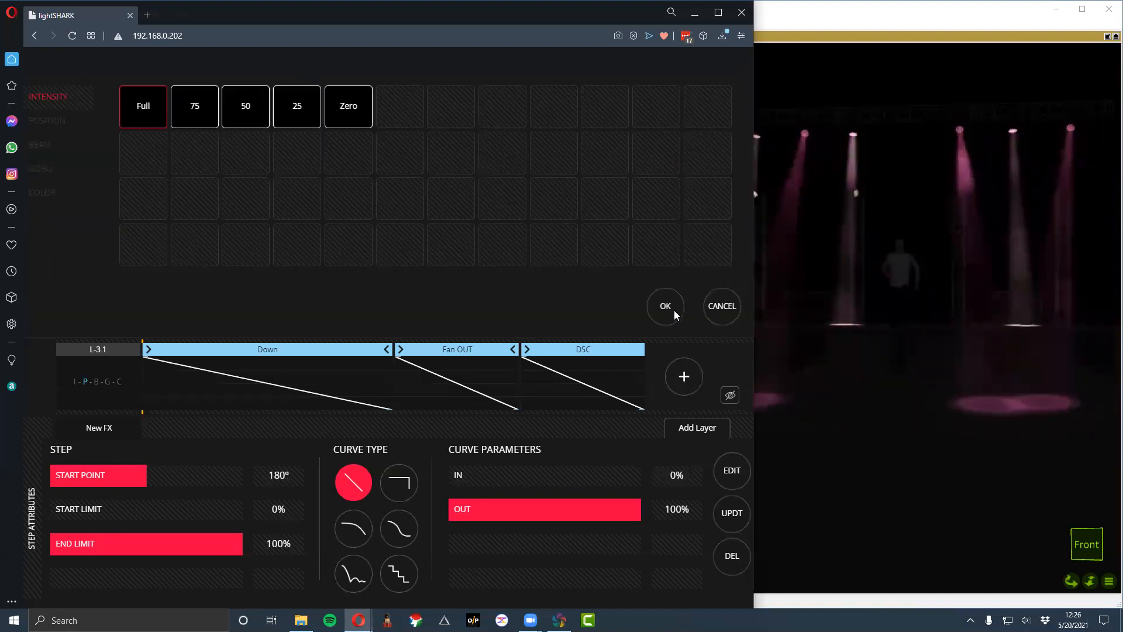
{"action": "left_click", "coordinate": [674, 309]}
{"action": "left_click", "coordinate": [682, 164]}
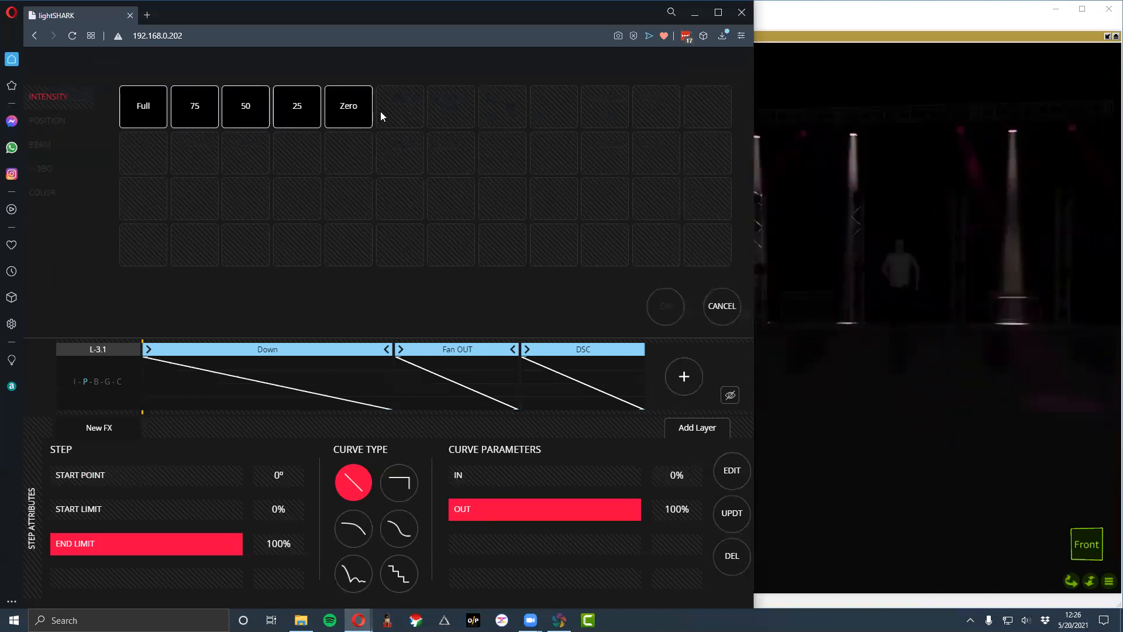
{"action": "left_click", "coordinate": [363, 117]}
{"action": "left_click", "coordinate": [659, 307]}
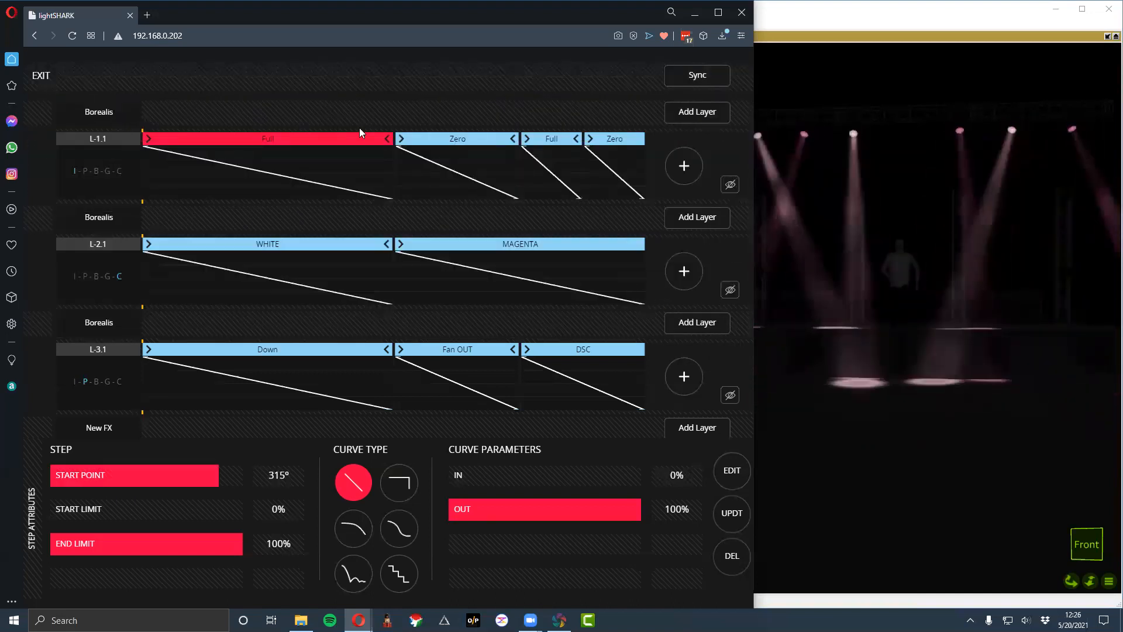
- Spread the four intensity steps about evenly by moving the start points of the last three, with the final Zero step starting at 268°
{"action": "left_click_drag", "start_coordinate": [411, 139], "coordinate": [275, 143]}
{"action": "left_click_drag", "start_coordinate": [522, 140], "coordinate": [394, 154]}
{"action": "left_click_drag", "start_coordinate": [589, 139], "coordinate": [512, 138]}
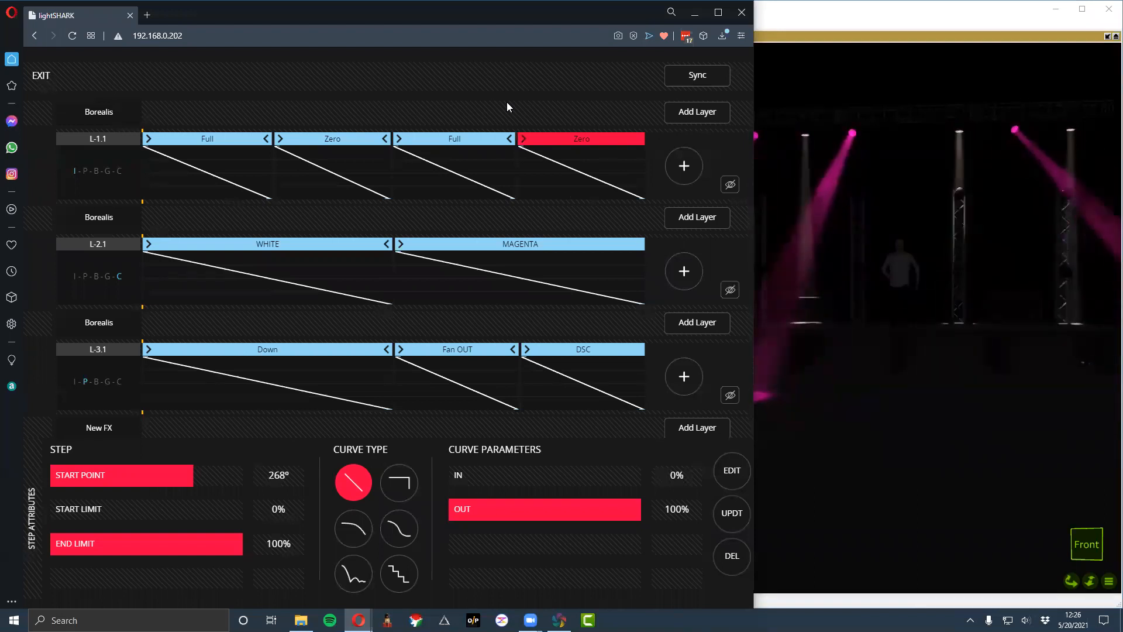
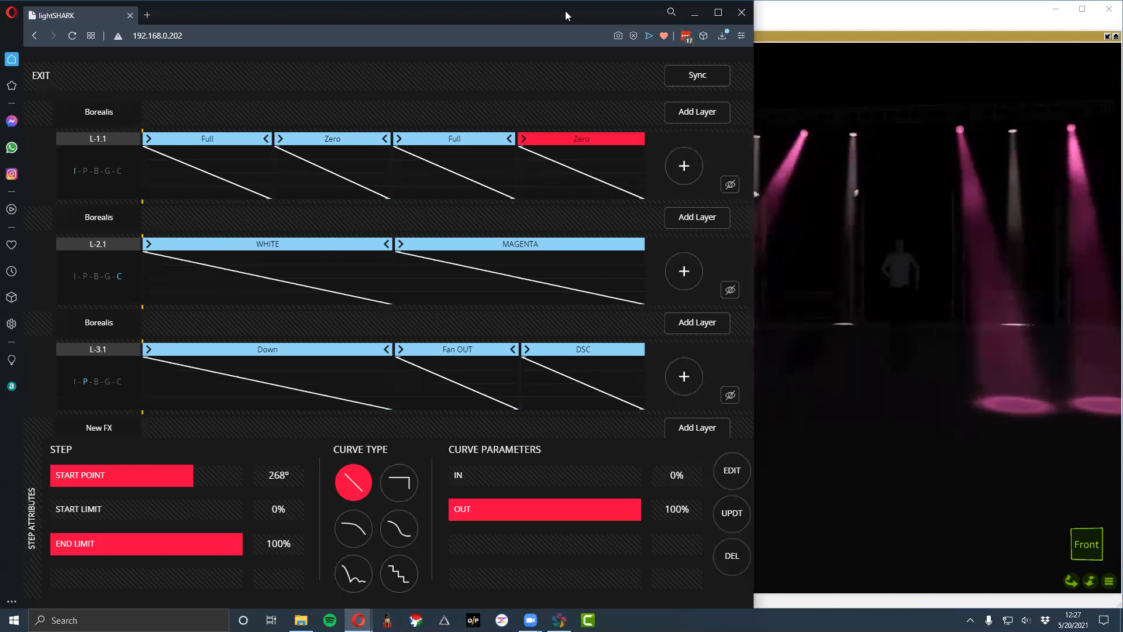
{"action": "left_click", "coordinate": [888, 23]}
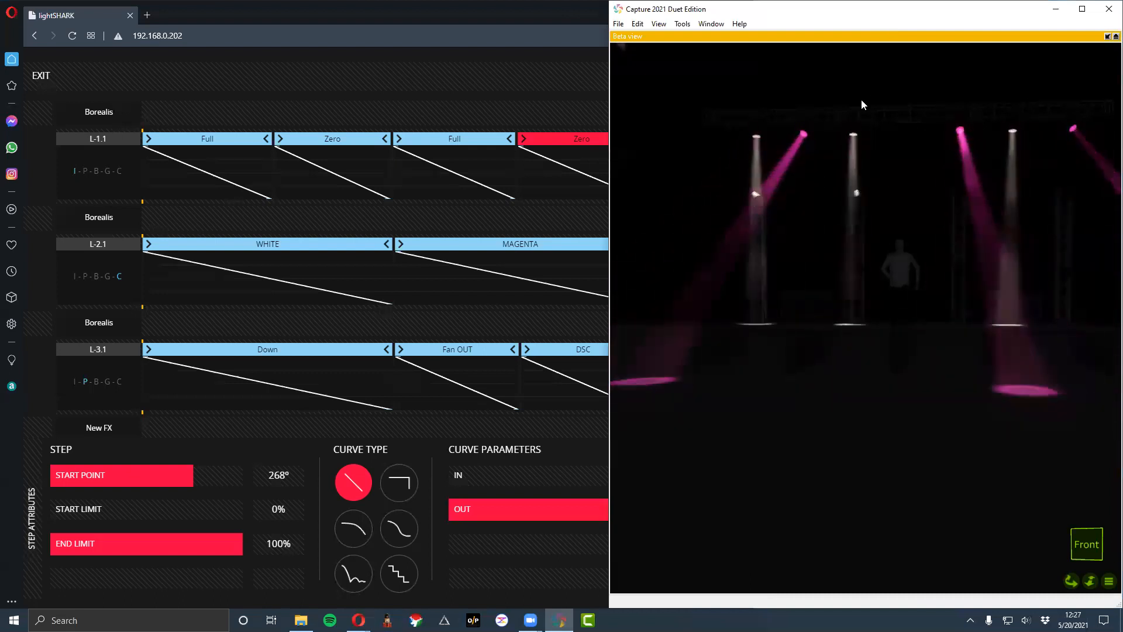
{"action": "left_click", "coordinate": [496, 16]}
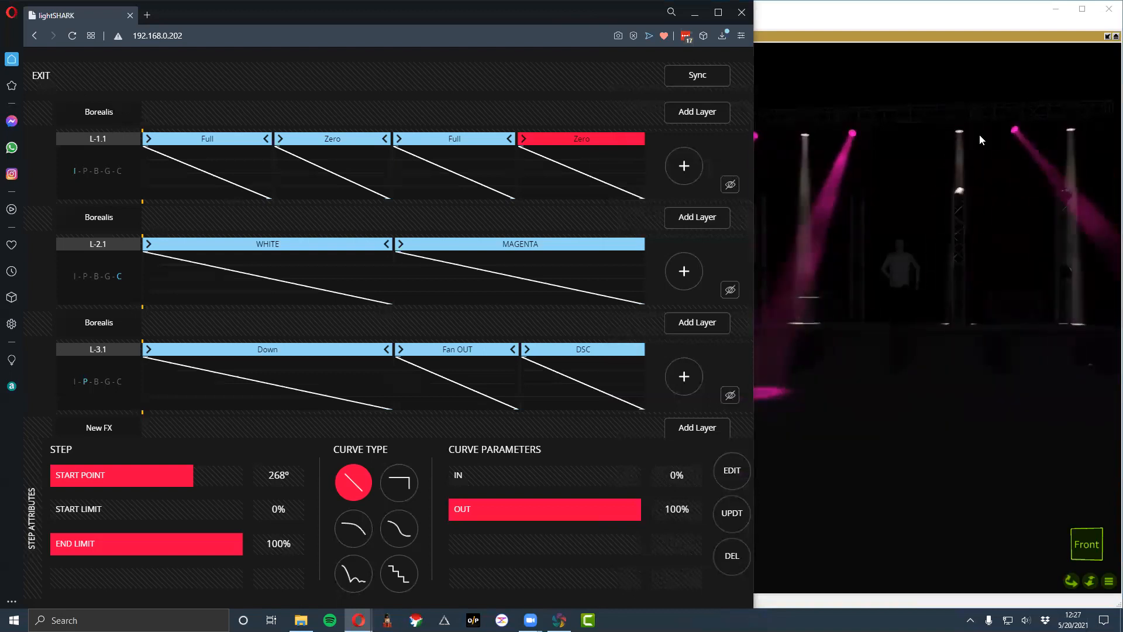
{"action": "left_click", "coordinate": [974, 21]}
{"action": "left_click", "coordinate": [296, 18]}
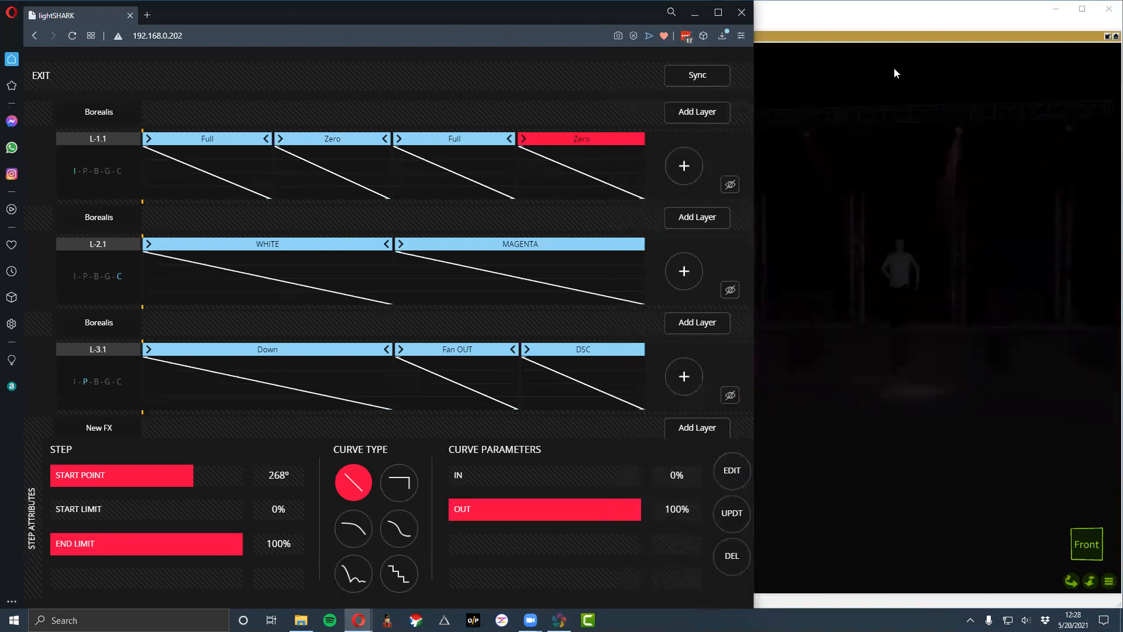
- Give the position layer's Down step a bouncing curve and its Fan OUT step an S-shaped curve, trying stepped and bouncing curves on Fan OUT first
{"action": "left_click", "coordinate": [256, 348]}
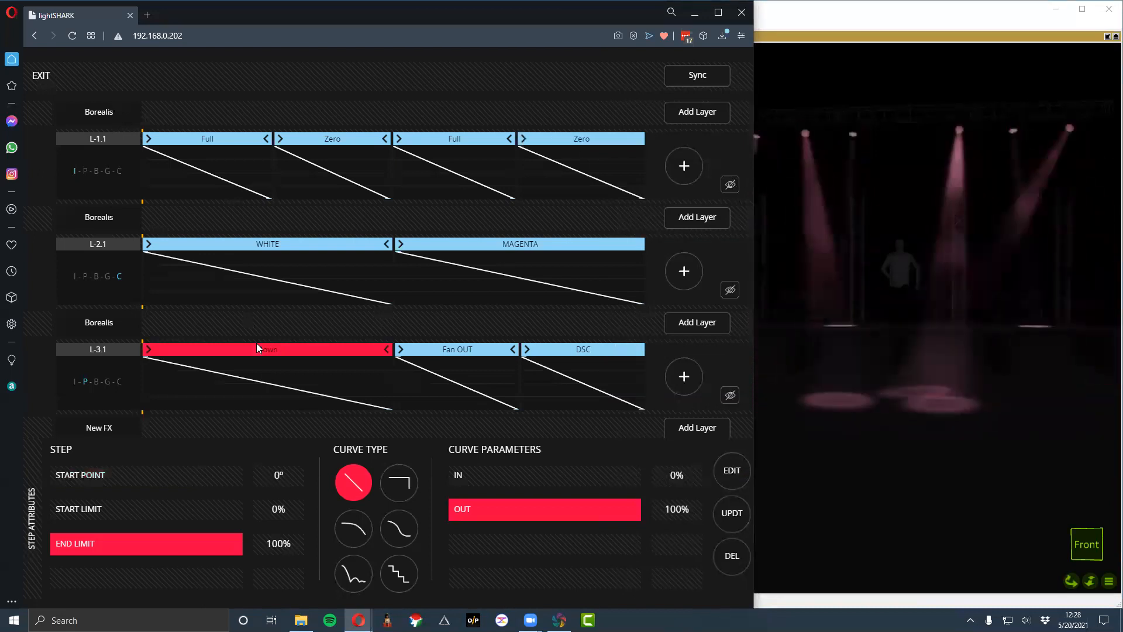
{"action": "left_click", "coordinate": [352, 572]}
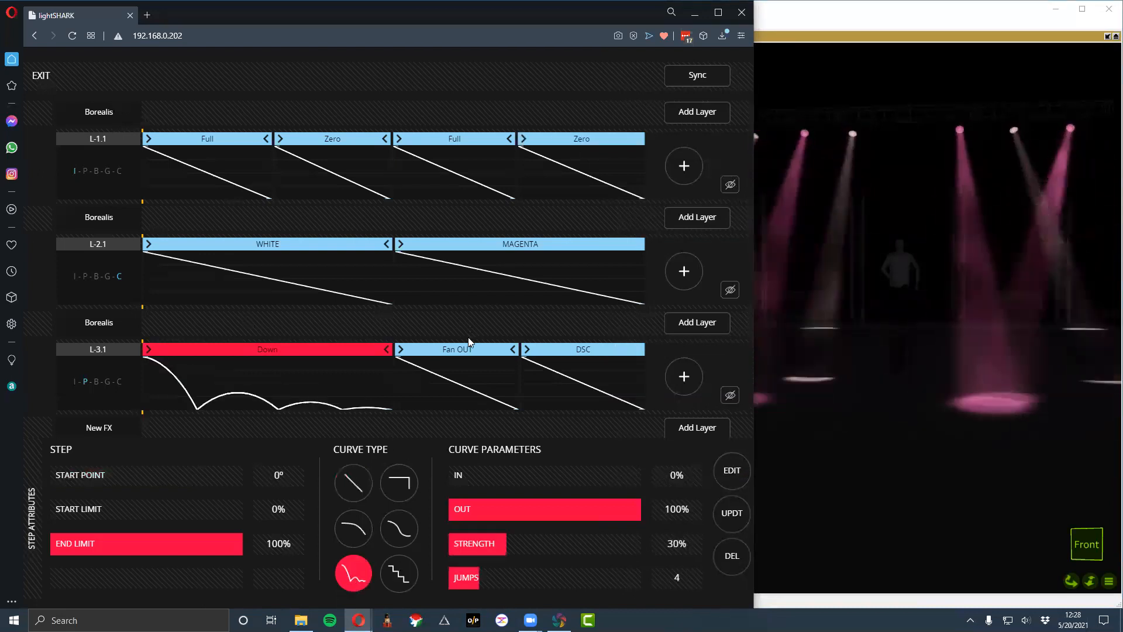
{"action": "left_click", "coordinate": [464, 352]}
{"action": "left_click", "coordinate": [412, 572]}
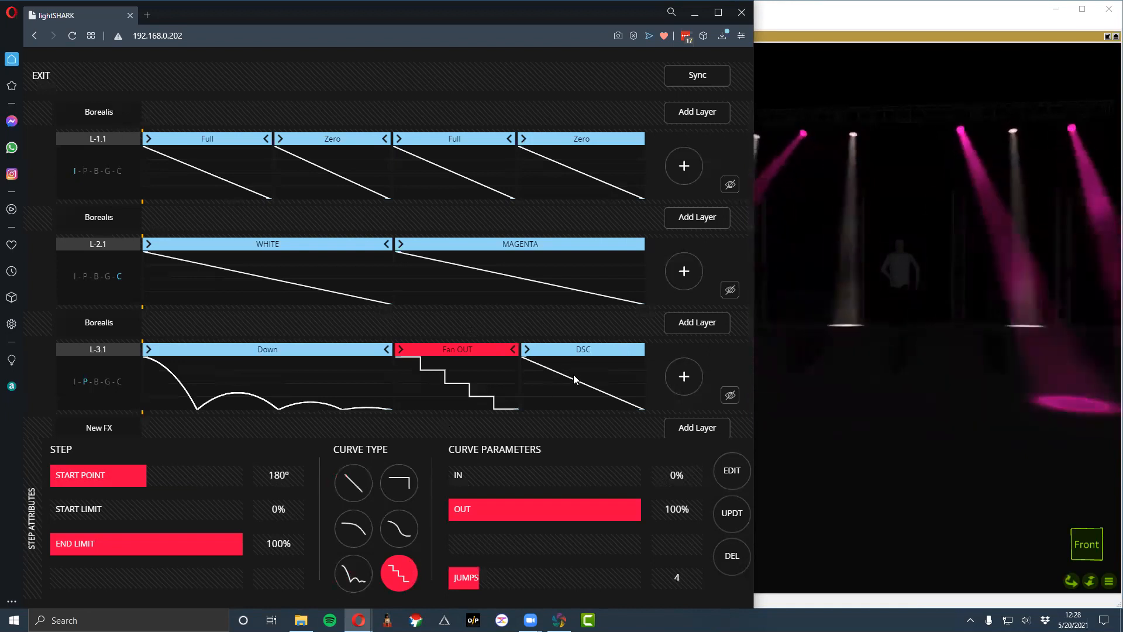
{"action": "left_click", "coordinate": [351, 570]}
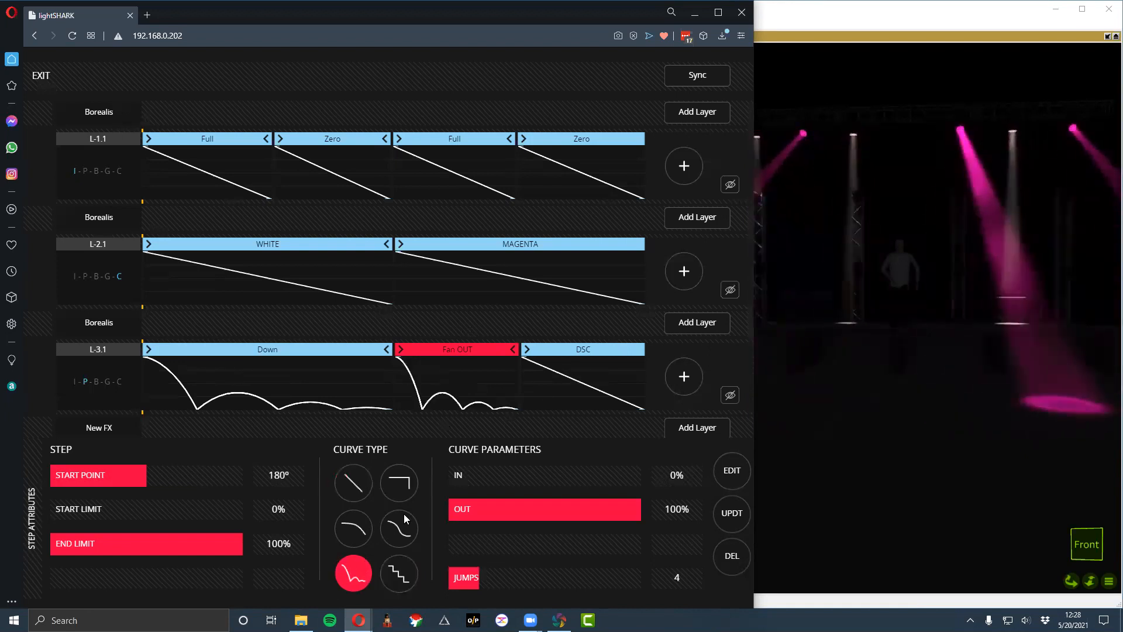
{"action": "left_click", "coordinate": [399, 526]}
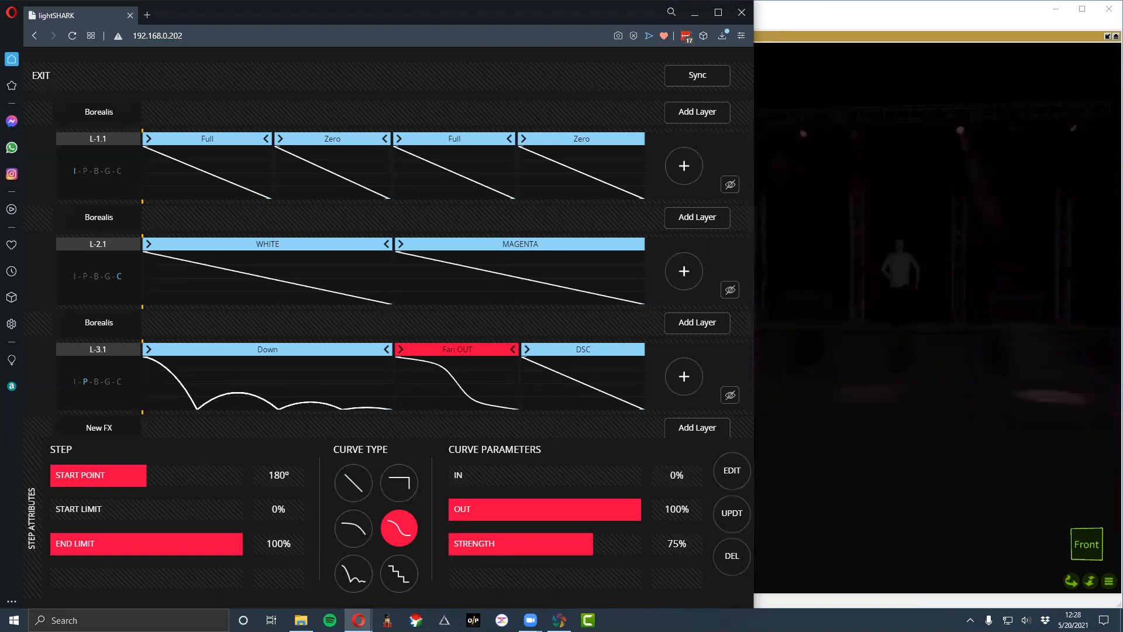
- Exit the FX editor and clear the programmer
{"action": "left_click", "coordinate": [40, 75]}
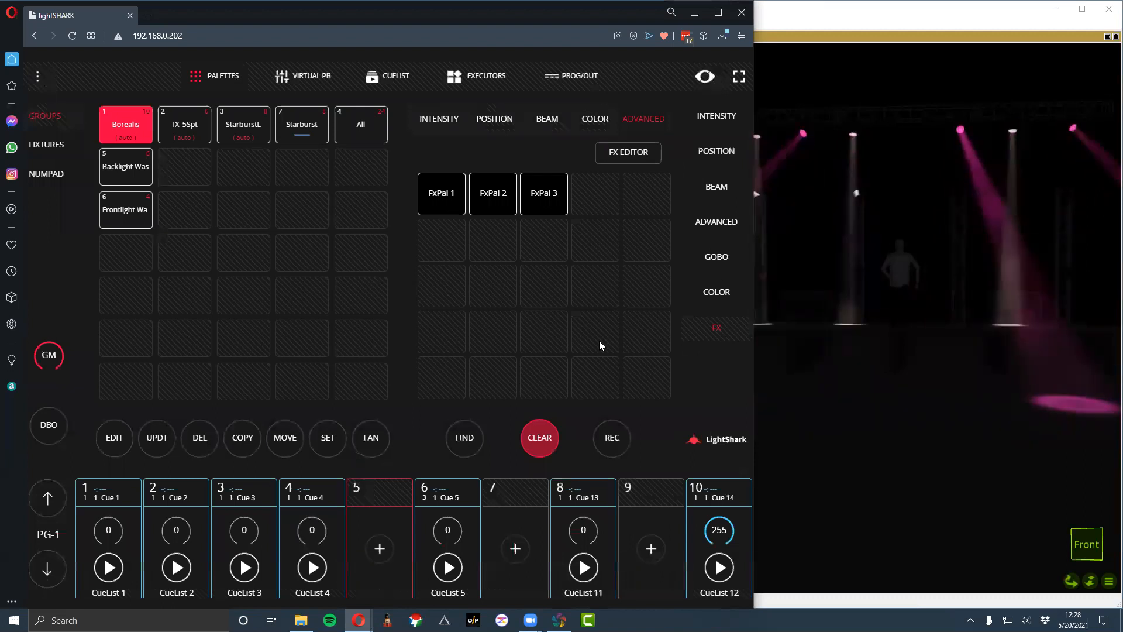
{"action": "left_click", "coordinate": [552, 427]}
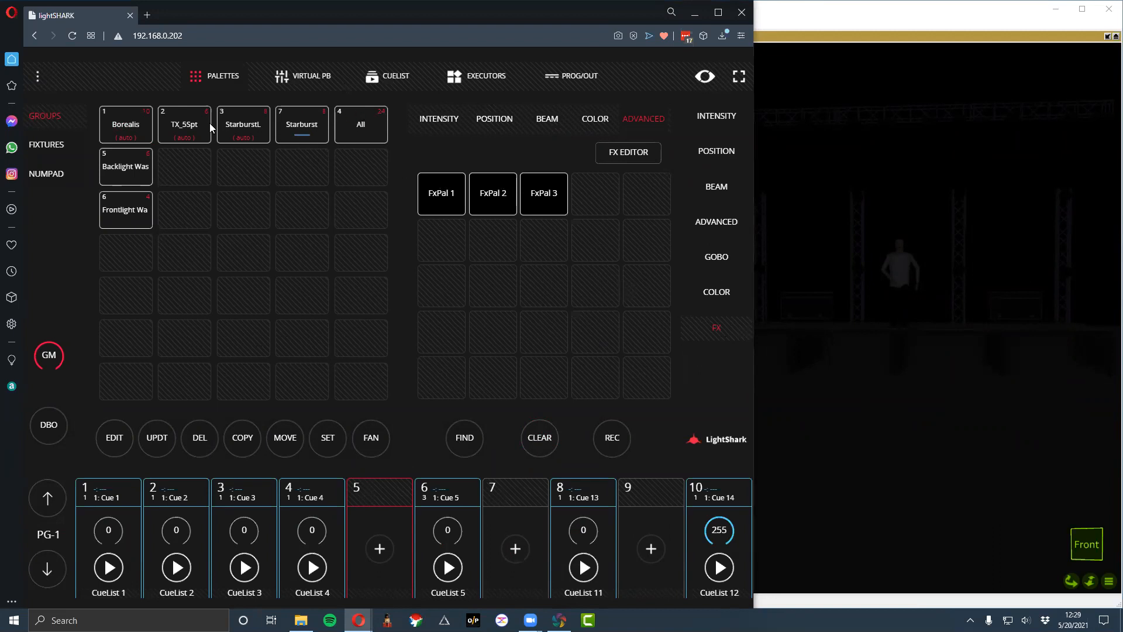
- Light the Borealis fixtures, select only the Backlight Was group, and narrow the browser window to uncover more of the stage view
{"action": "left_click", "coordinate": [144, 128]}
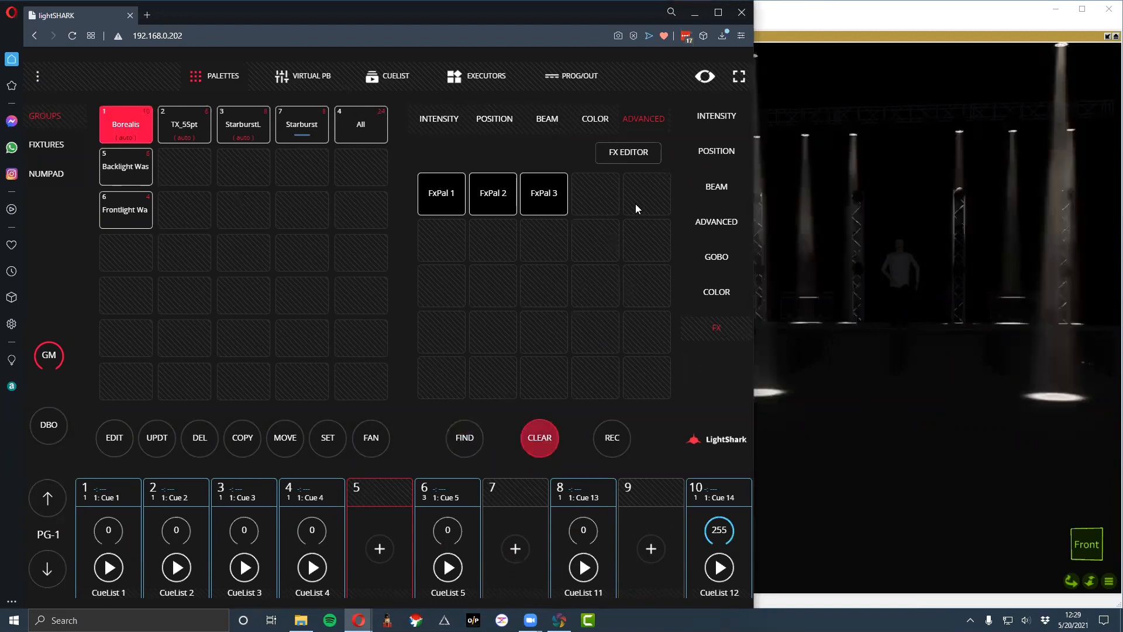
{"action": "left_click", "coordinate": [534, 438]}
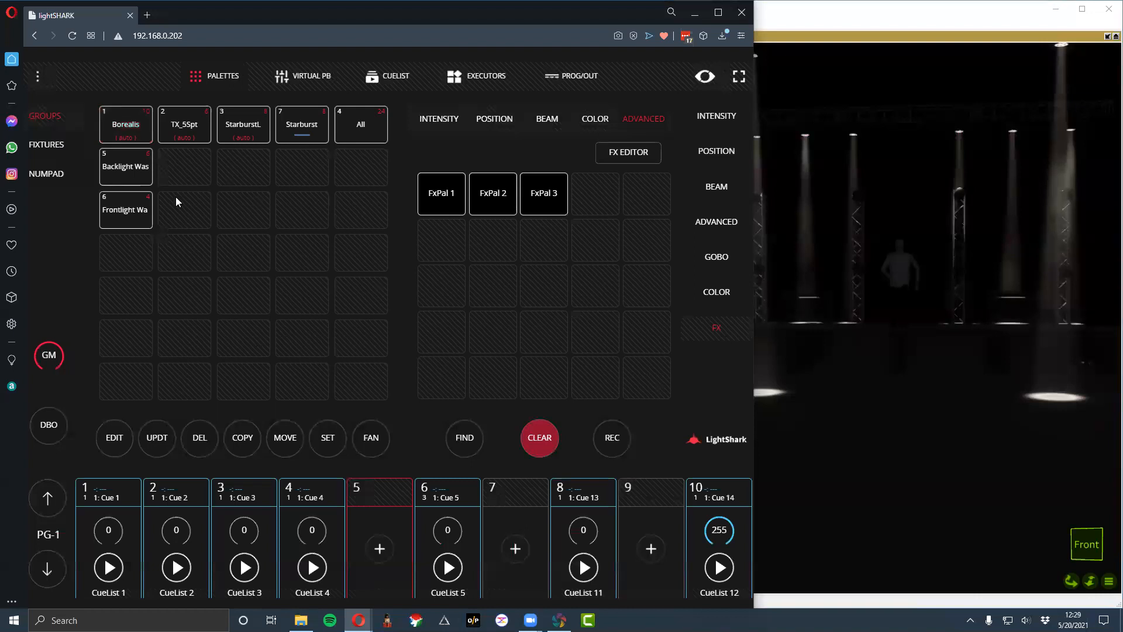
{"action": "left_click", "coordinate": [140, 216]}
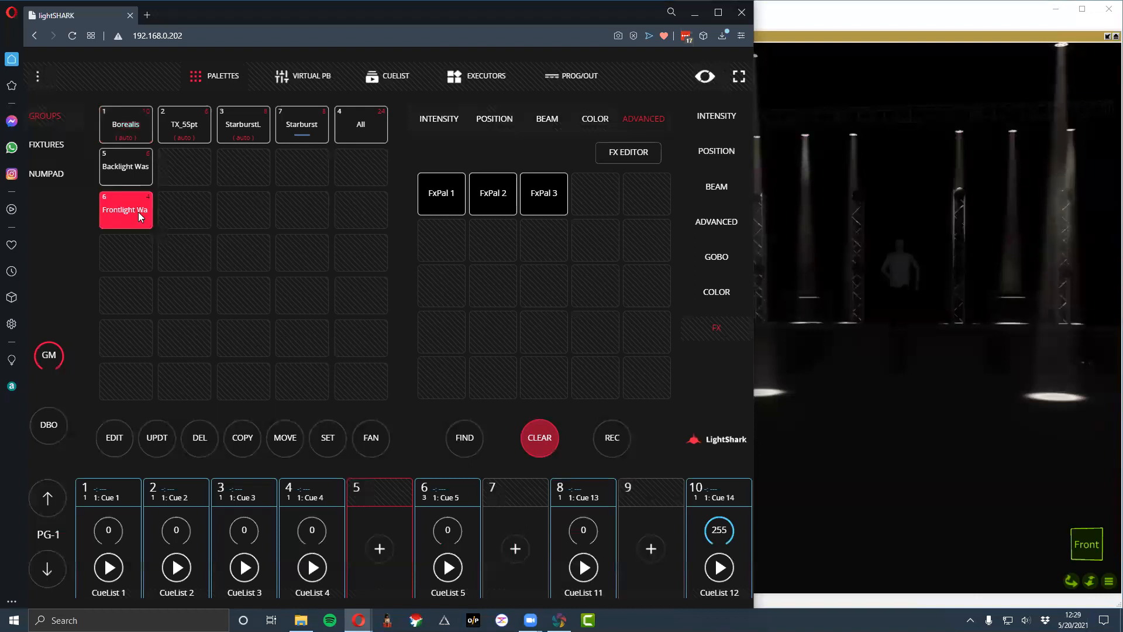
{"action": "left_click", "coordinate": [541, 448]}
{"action": "left_click", "coordinate": [146, 172]}
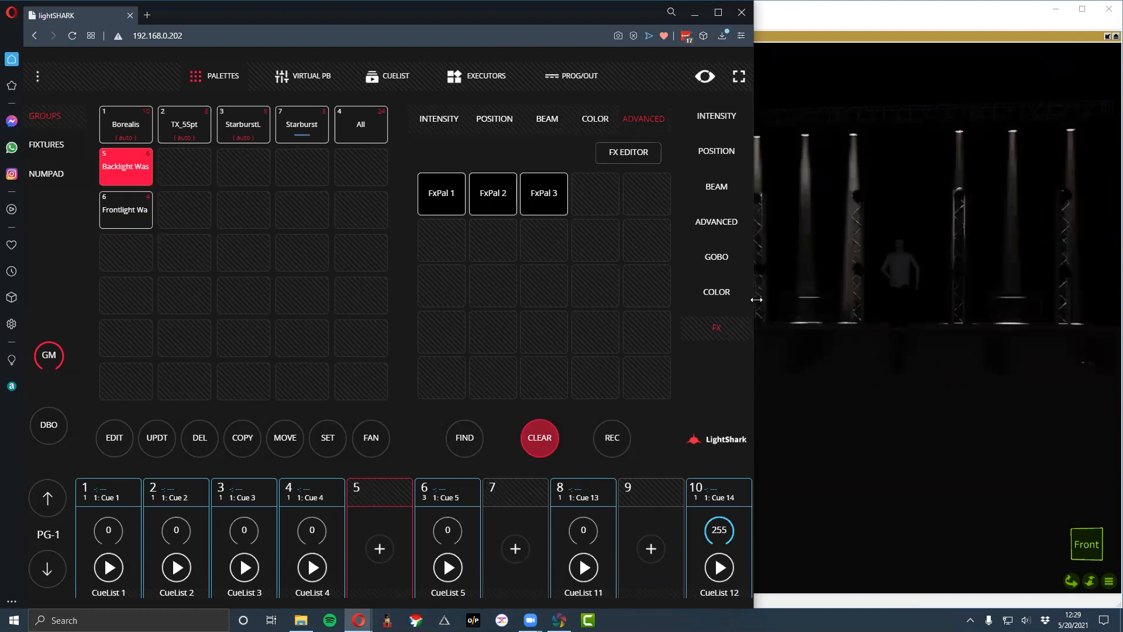
{"action": "left_click_drag", "start_coordinate": [757, 300], "coordinate": [713, 299]}
{"action": "left_click", "coordinate": [468, 131]}
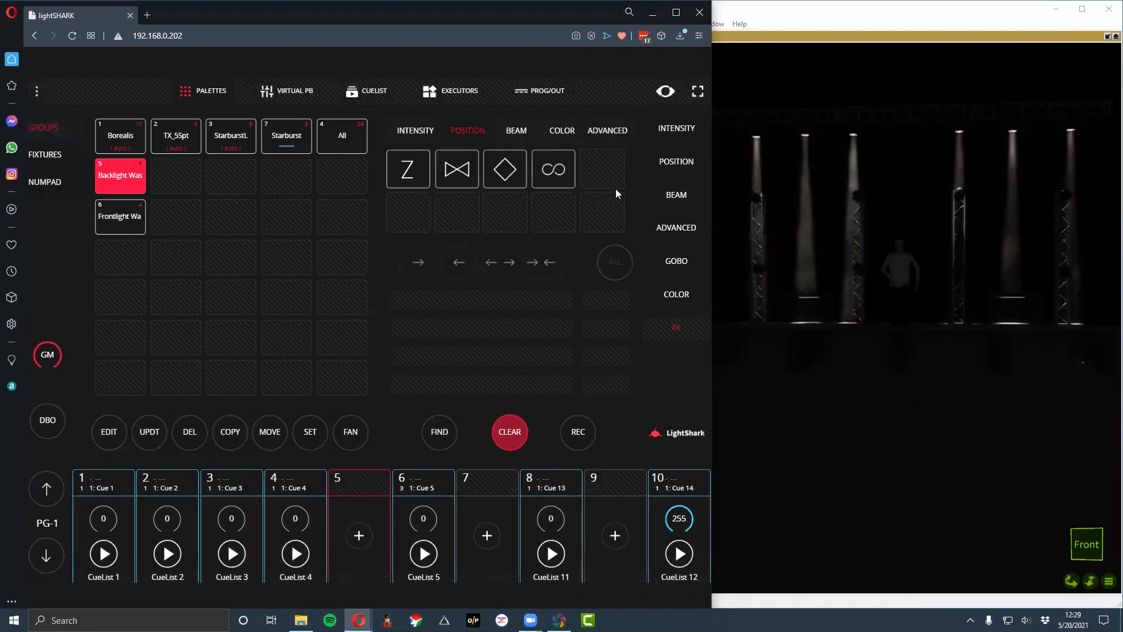
{"action": "left_click", "coordinate": [613, 131]}
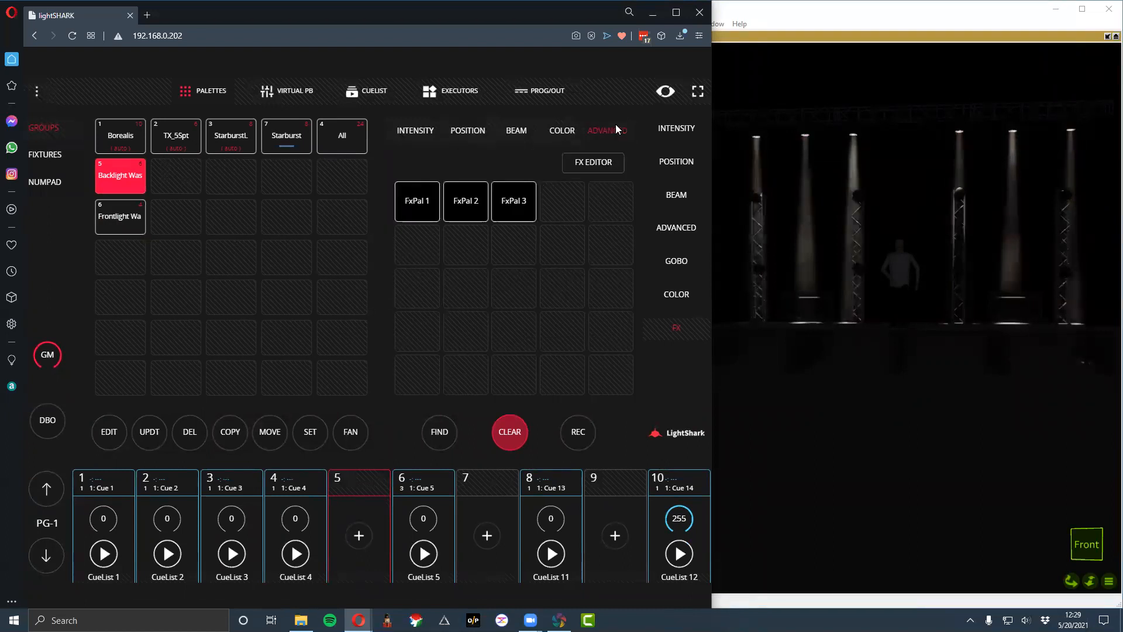
{"action": "left_click", "coordinate": [595, 163]}
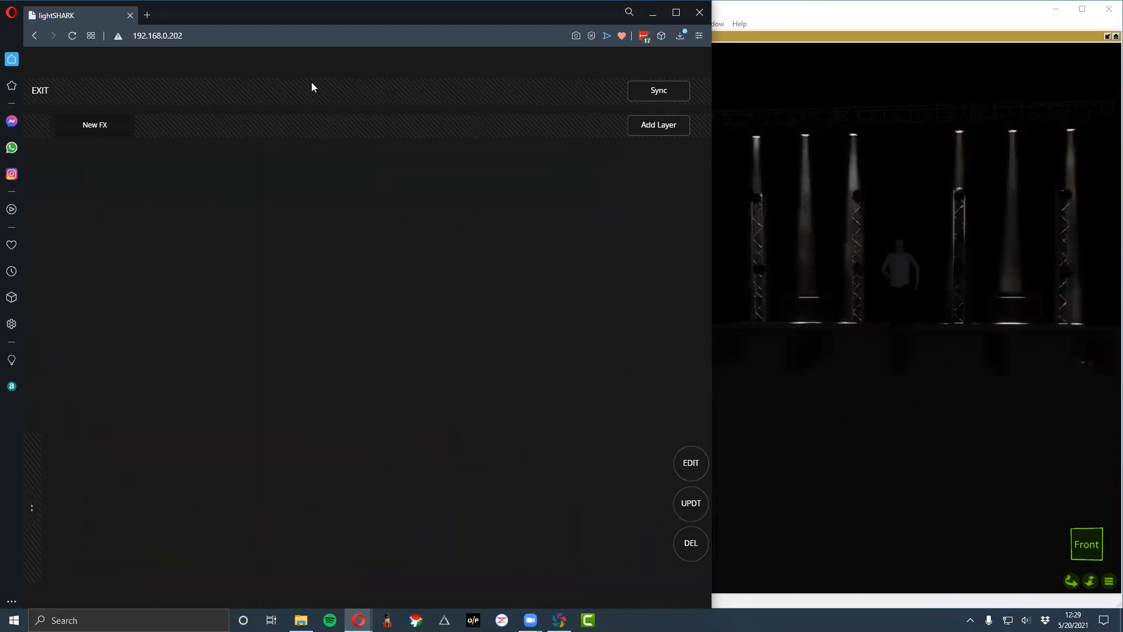
{"action": "left_click", "coordinate": [36, 100]}
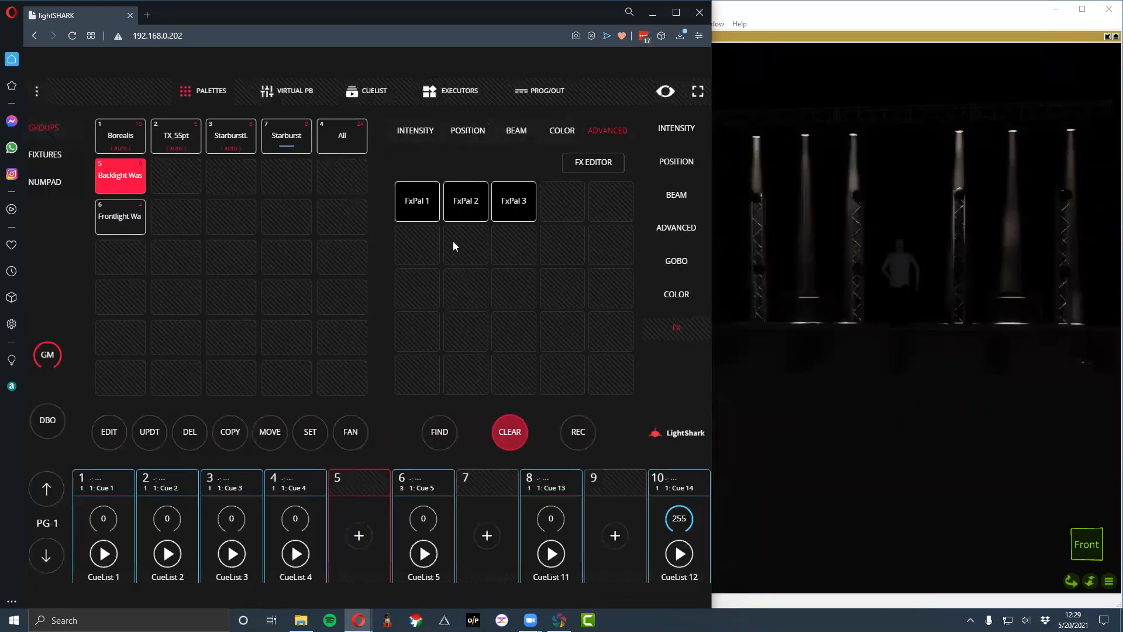
- Try a circle position effect on the Backlight Was group with outward and inward directions, and clear the programmer
{"action": "left_click", "coordinate": [479, 137]}
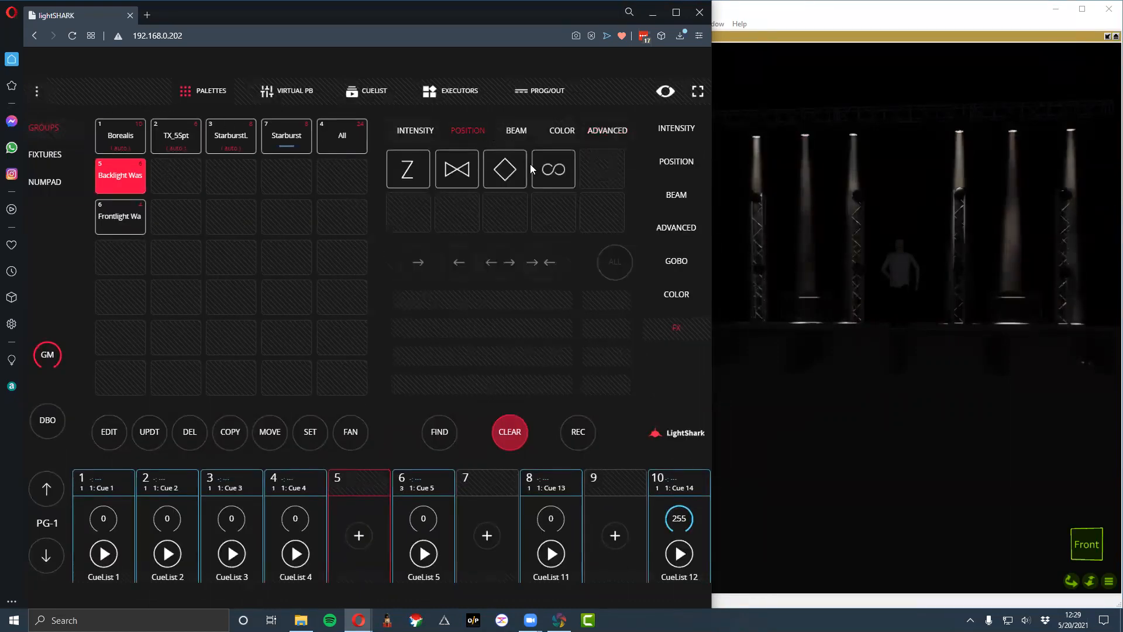
{"action": "left_click", "coordinate": [451, 211]}
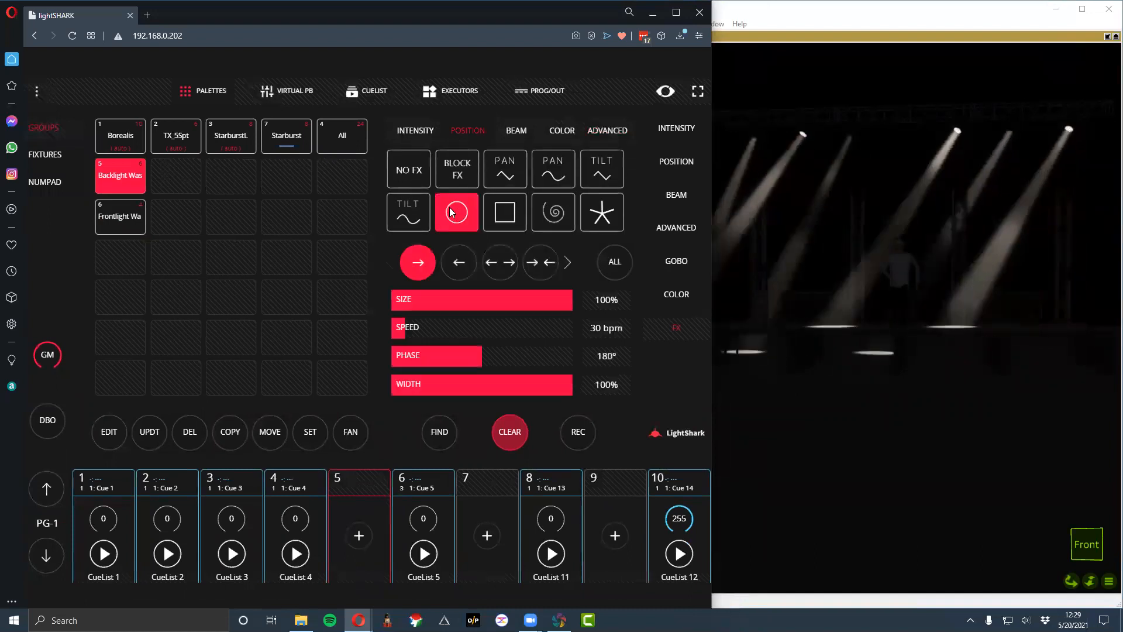
{"action": "left_click", "coordinate": [504, 269]}
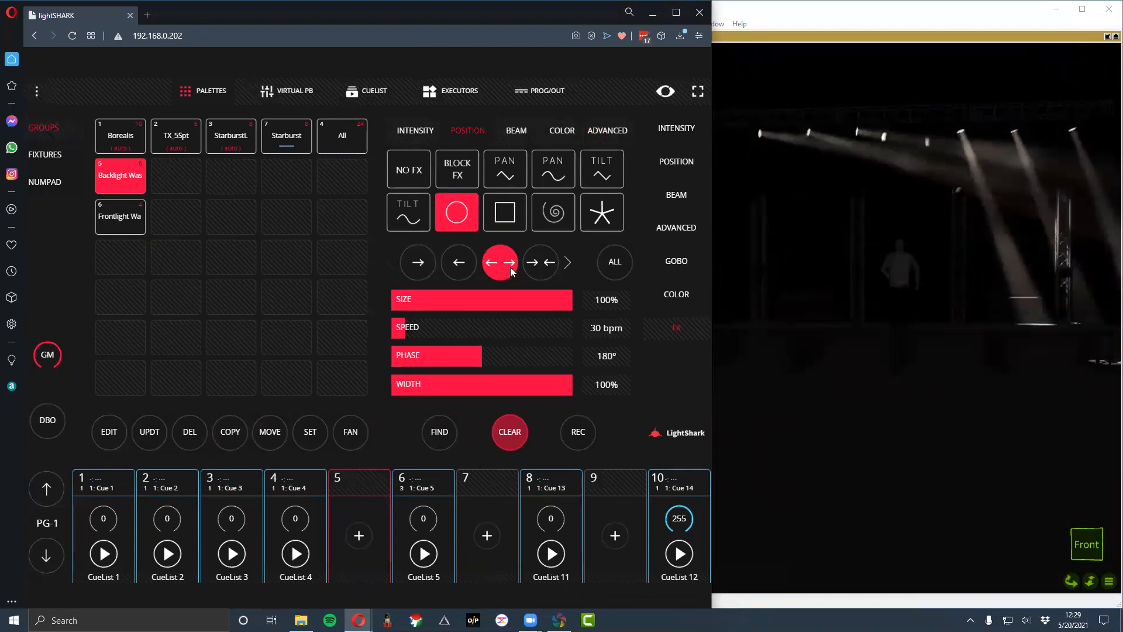
{"action": "left_click", "coordinate": [532, 269]}
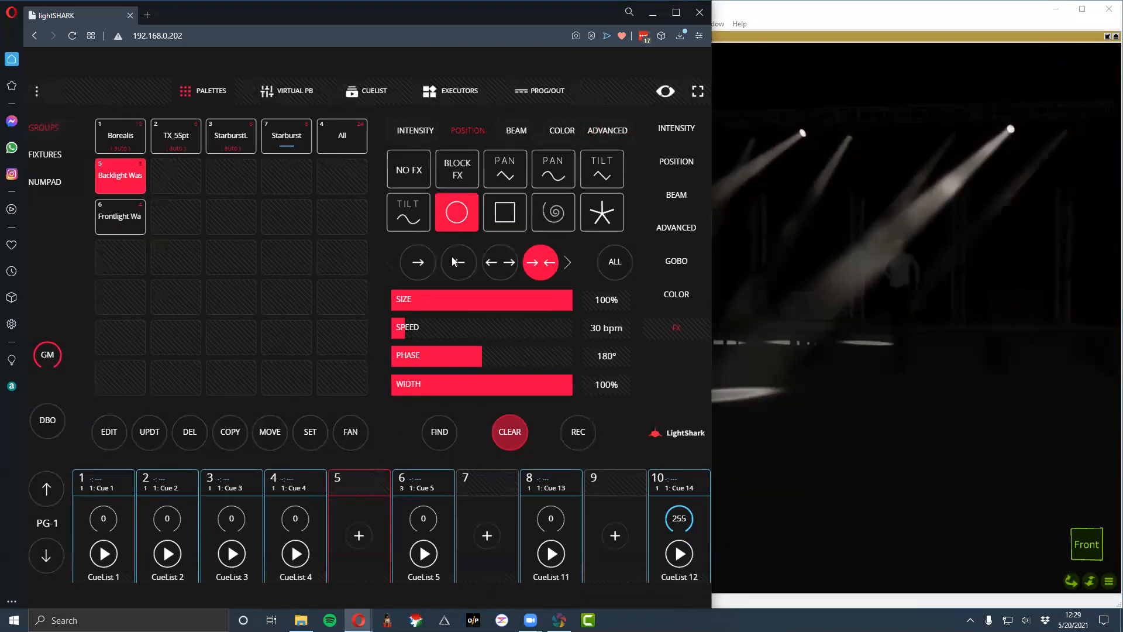
{"action": "left_click", "coordinate": [511, 440]}
{"action": "left_click", "coordinate": [512, 440]}
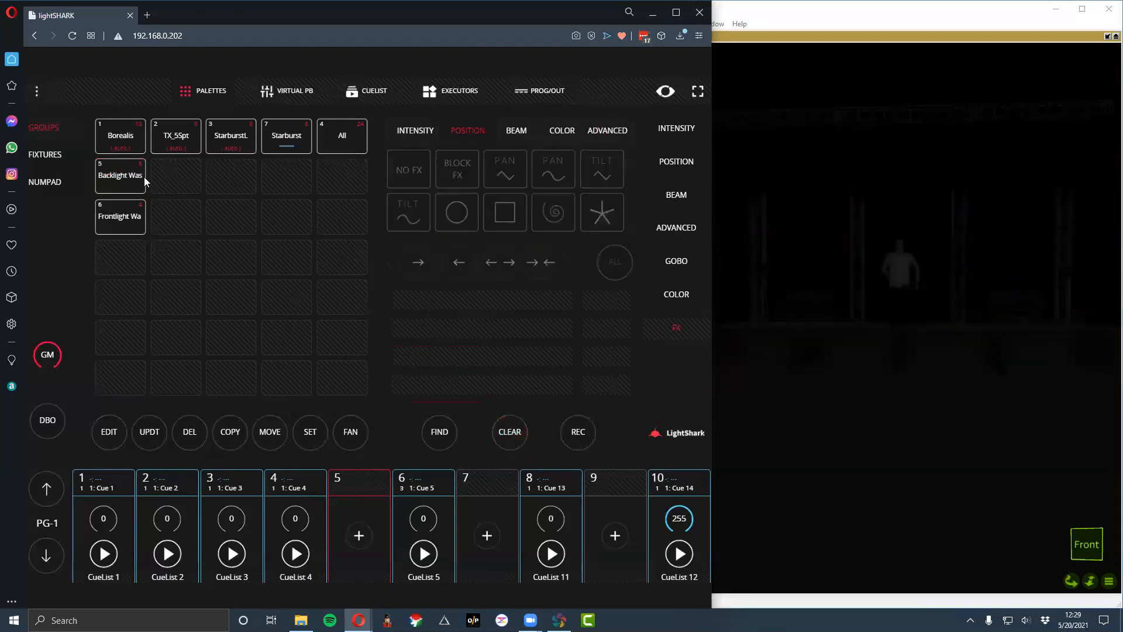
- Record Borealis fixtures 1, 2 and 3 as a new group in slot 8
{"action": "left_click", "coordinate": [50, 155]}
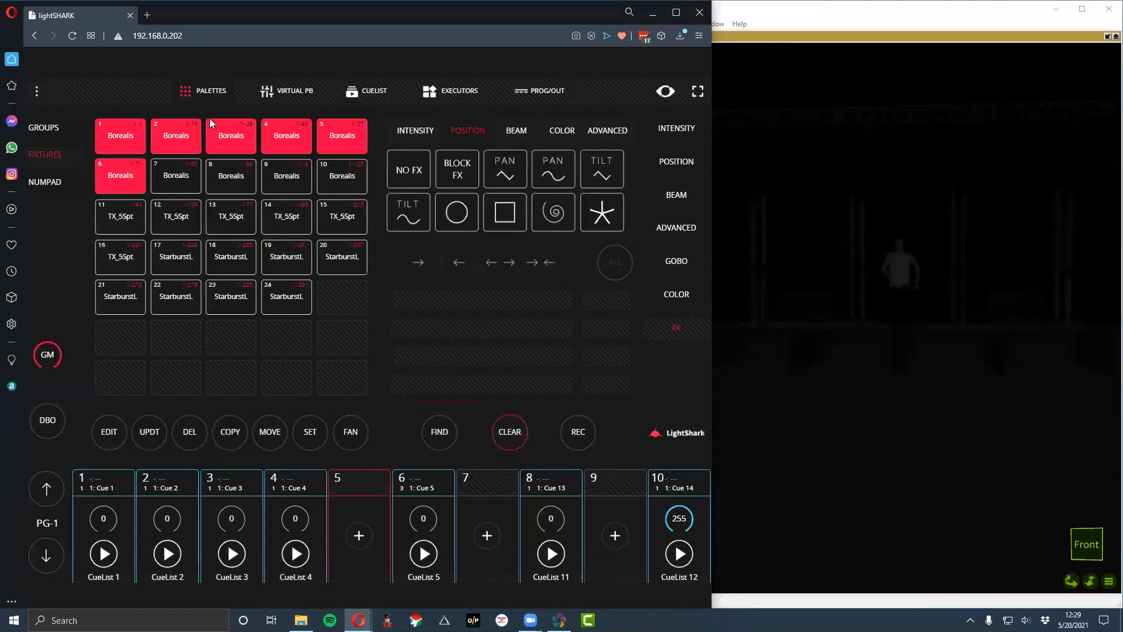
{"action": "left_click", "coordinate": [130, 167]}
{"action": "left_click", "coordinate": [333, 144]}
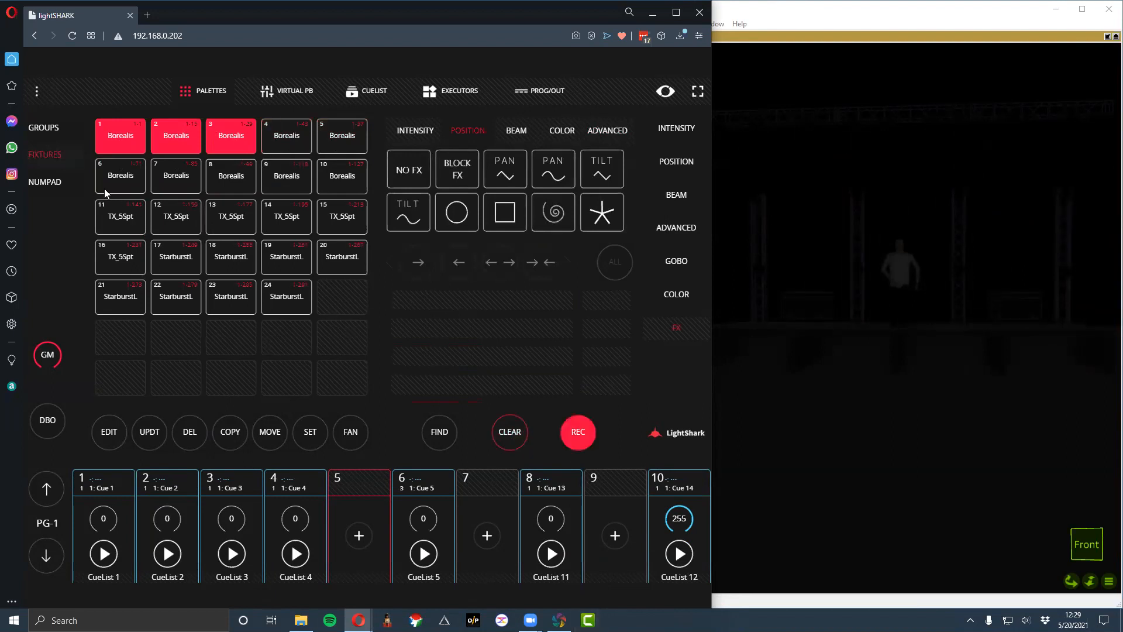
{"action": "left_click", "coordinate": [46, 130]}
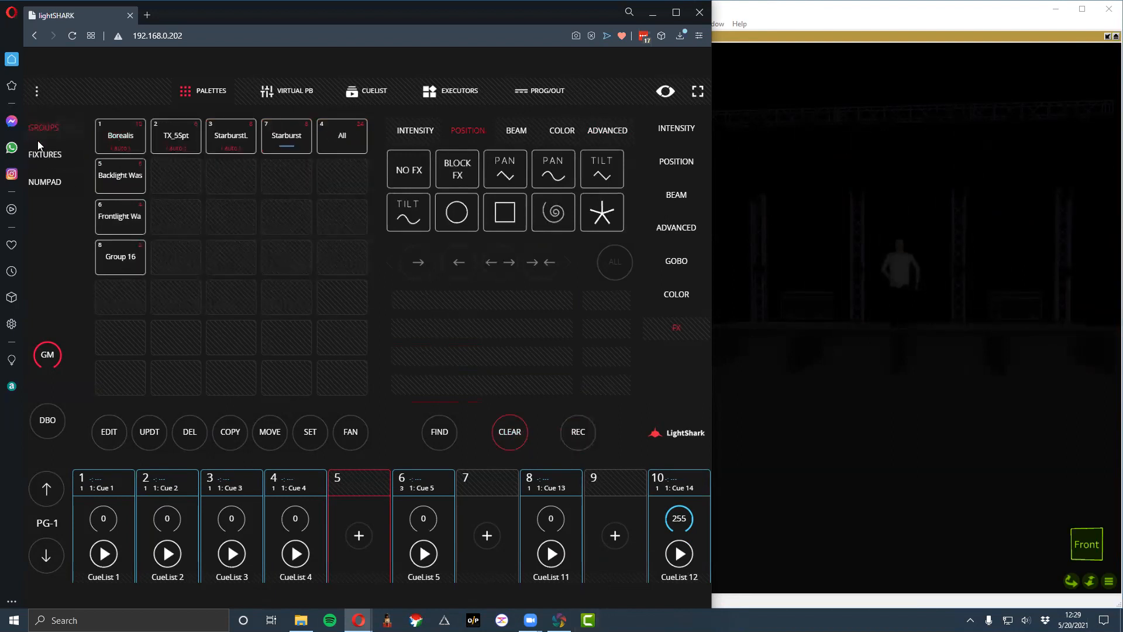
- Record Borealis fixtures 4, 5 and 6 as another new group in slot 9
{"action": "left_click", "coordinate": [42, 154]}
{"action": "left_click", "coordinate": [126, 137]}
{"action": "left_click", "coordinate": [180, 129]}
{"action": "left_click", "coordinate": [248, 131]}
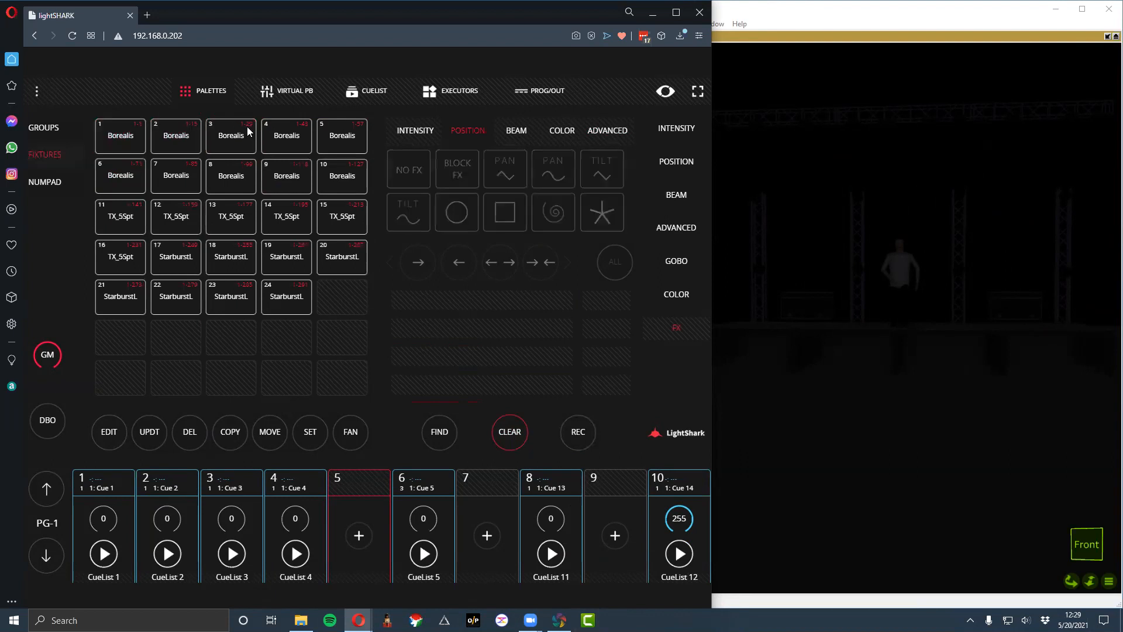
{"action": "left_click", "coordinate": [333, 134]}
{"action": "left_click", "coordinate": [120, 176]}
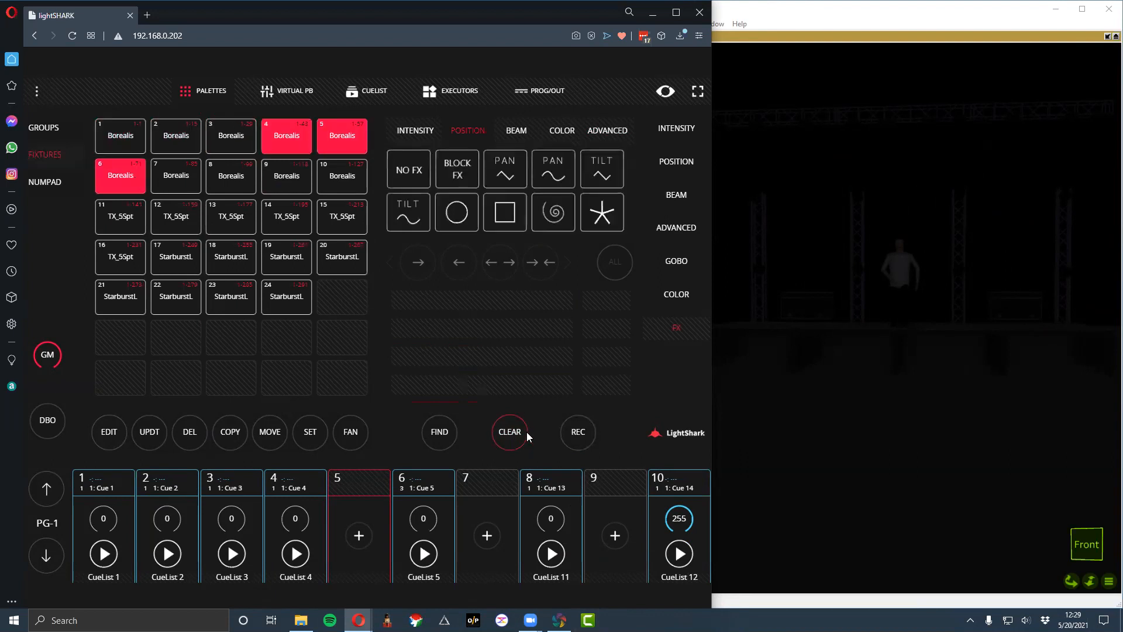
{"action": "left_click", "coordinate": [59, 128]}
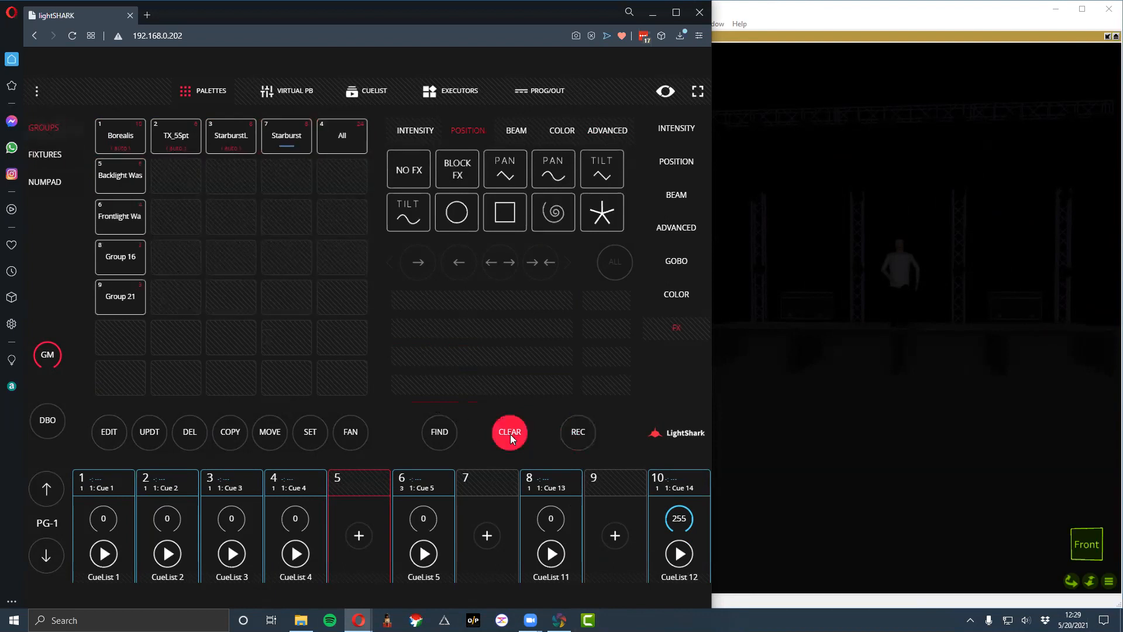
- Light the fixtures of Group 16 and Group 21 with Find, and color Group 21 magenta
{"action": "left_click", "coordinate": [120, 248]}
{"action": "left_click", "coordinate": [453, 439]}
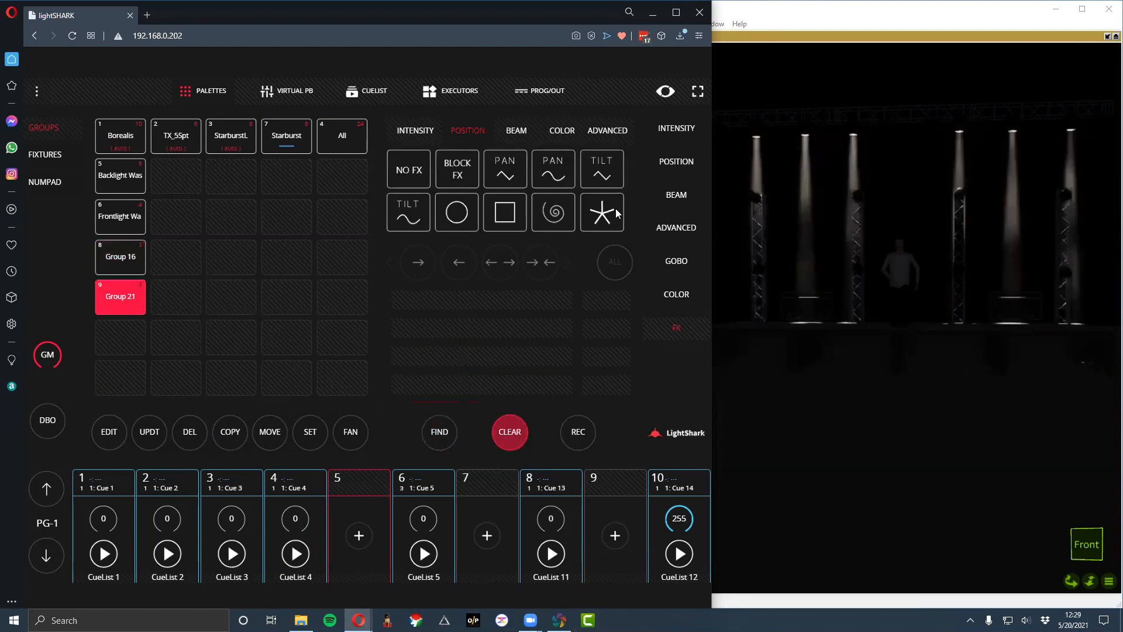
{"action": "left_click", "coordinate": [677, 293]}
{"action": "left_click", "coordinate": [449, 184]}
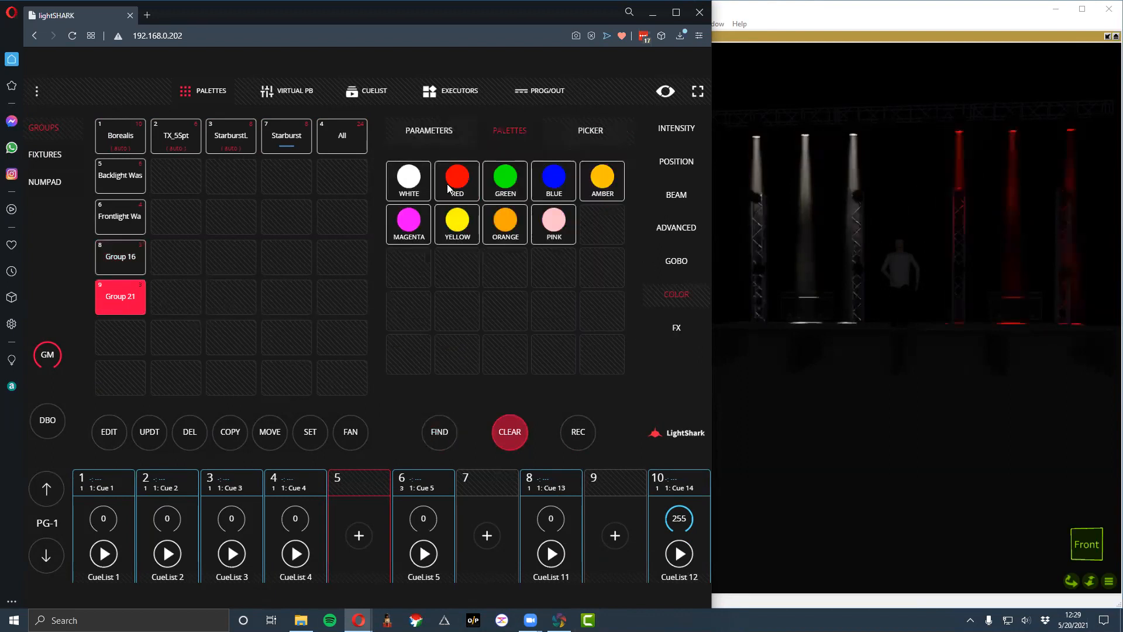
{"action": "left_click", "coordinate": [588, 189]}
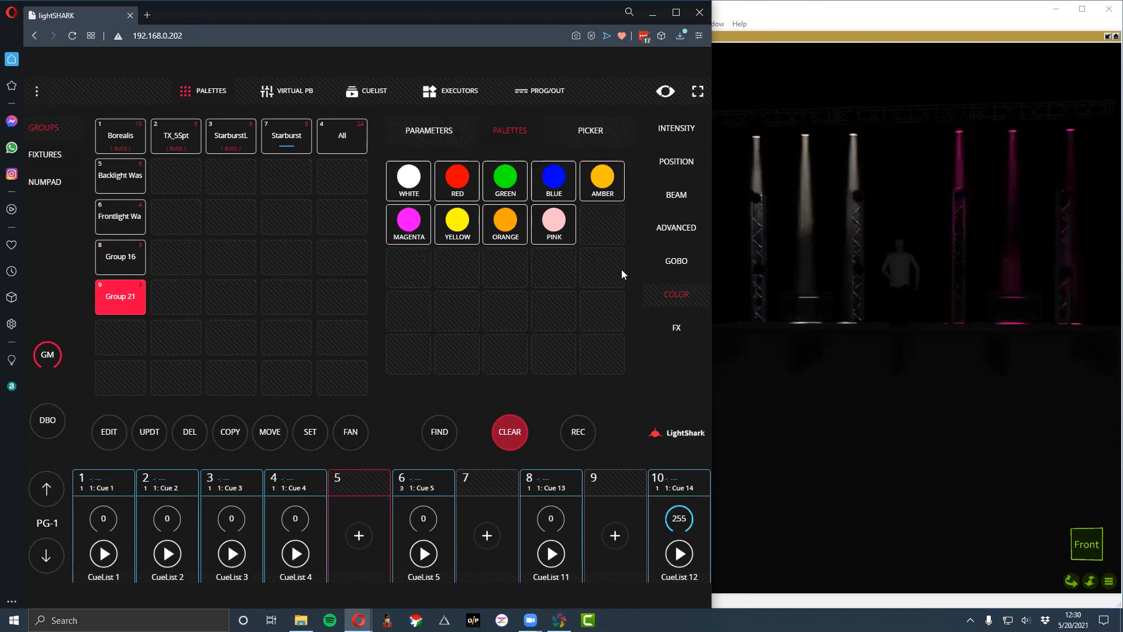
- Apply the circle position effect to Group 16 and Group 21 together
{"action": "left_click", "coordinate": [672, 165]}
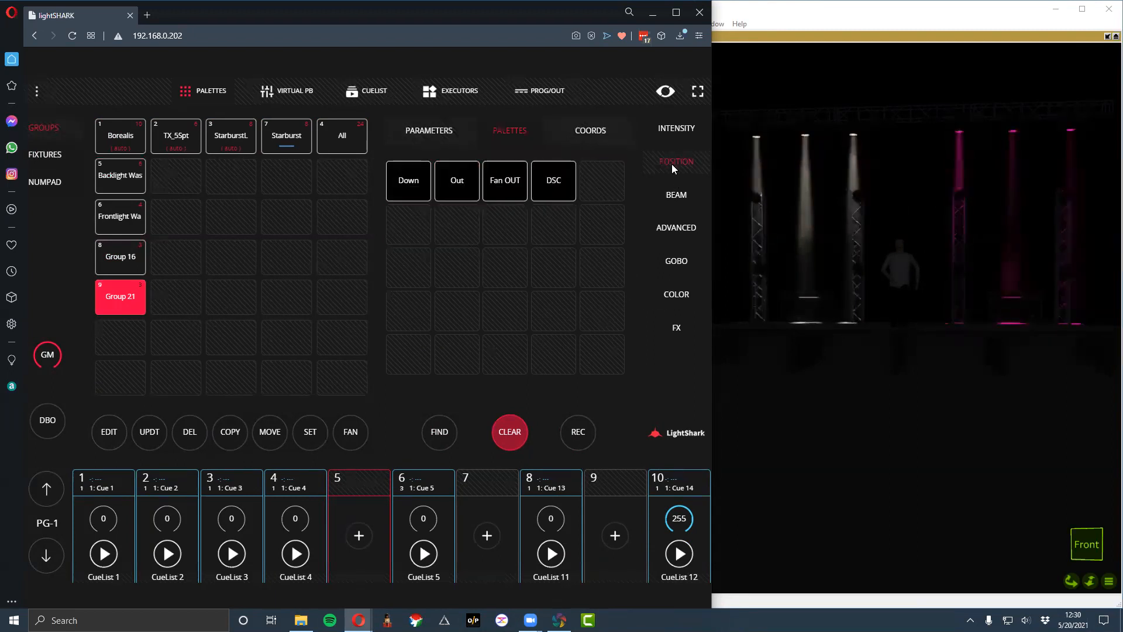
{"action": "left_click", "coordinate": [674, 331]}
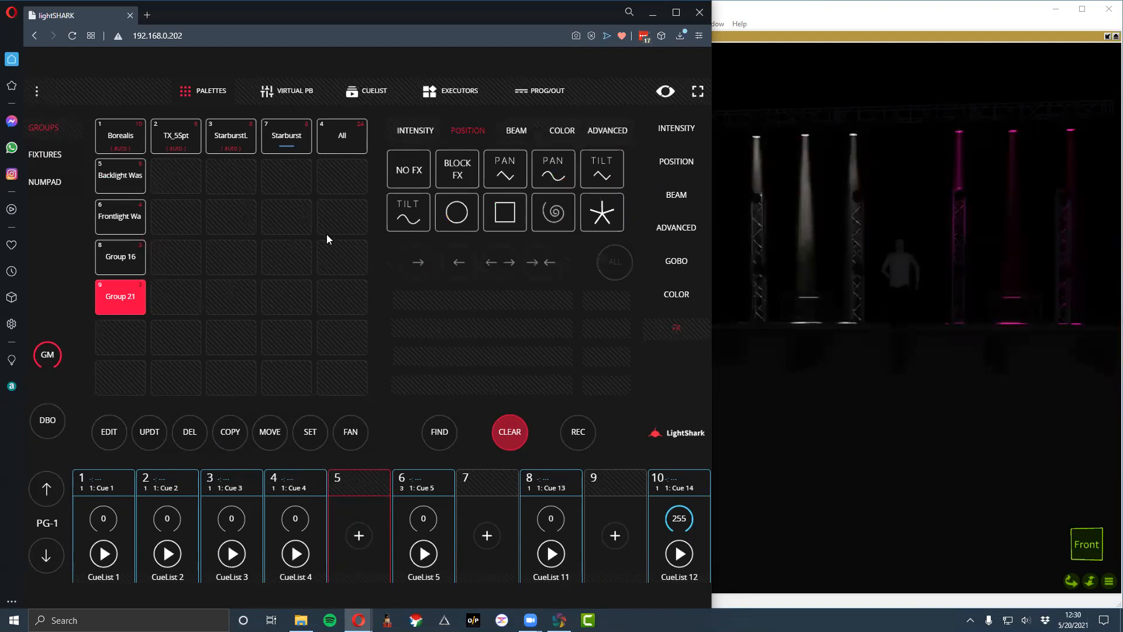
{"action": "left_click", "coordinate": [113, 254]}
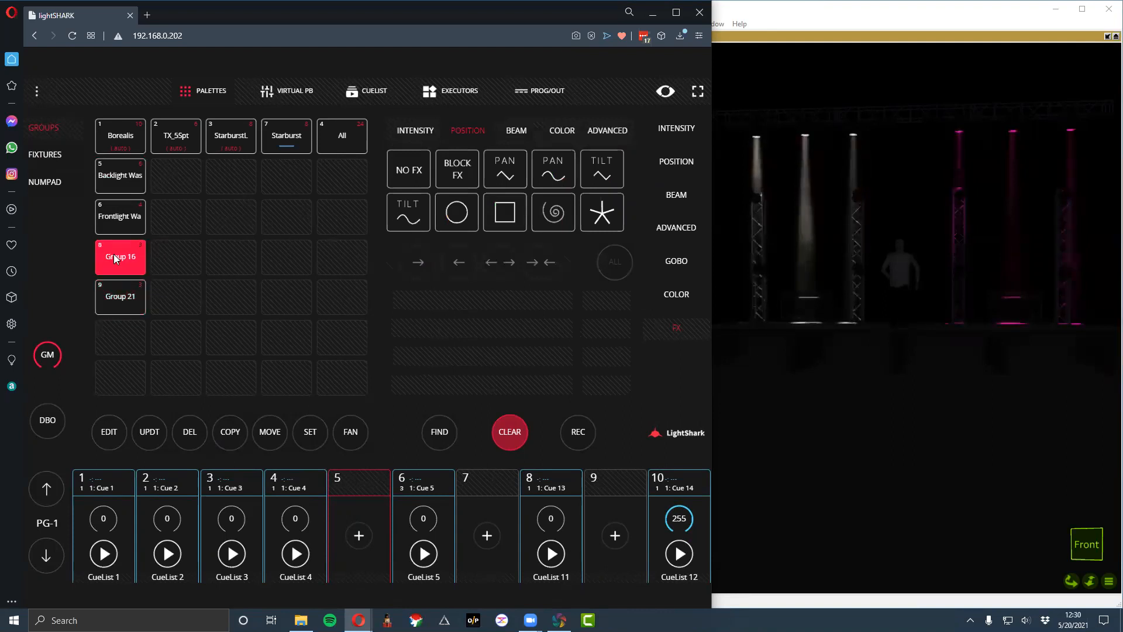
{"action": "left_click", "coordinate": [136, 286]}
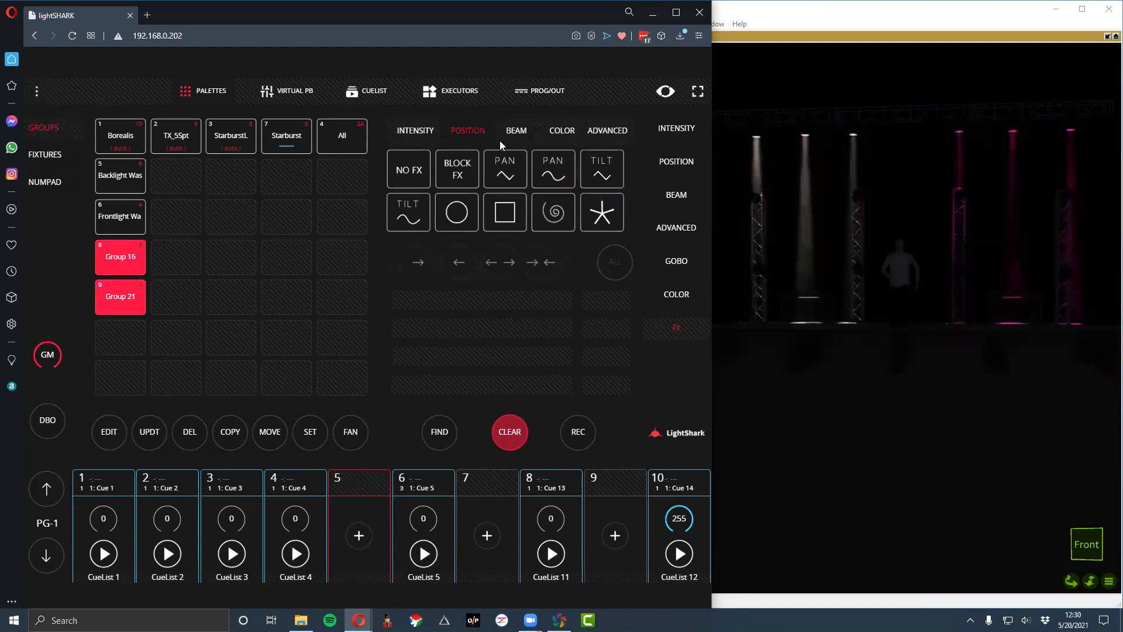
{"action": "left_click", "coordinate": [450, 215]}
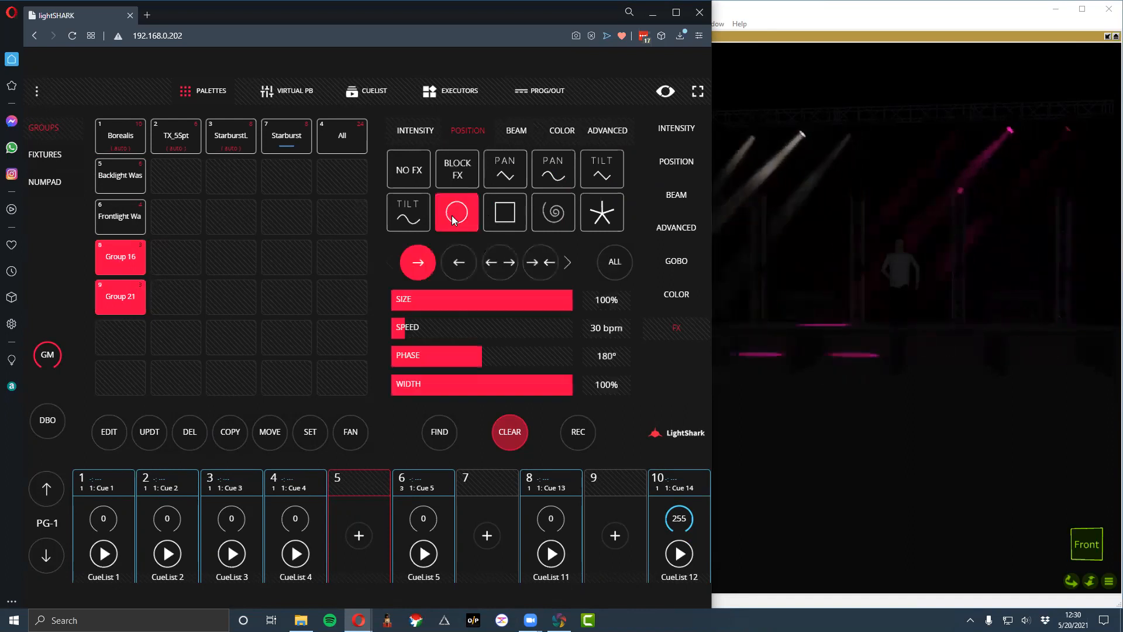
- Try the circle position effect in the reverse direction on Group 21 alone, and clear the programmer
{"action": "left_click", "coordinate": [138, 262]}
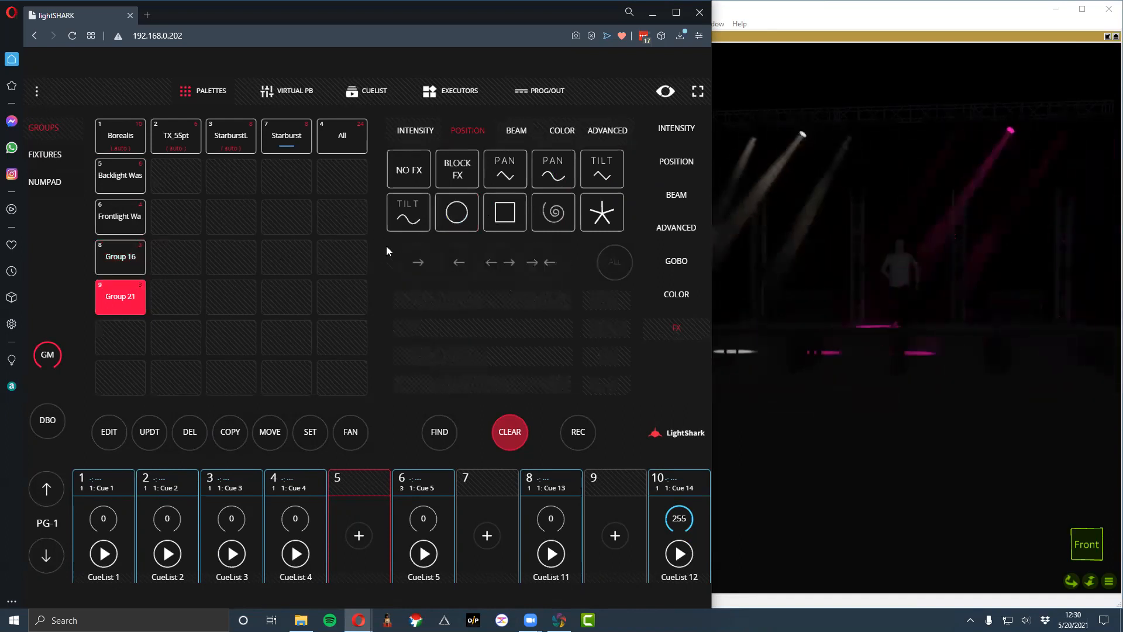
{"action": "left_click", "coordinate": [133, 299]}
{"action": "left_click", "coordinate": [134, 300]}
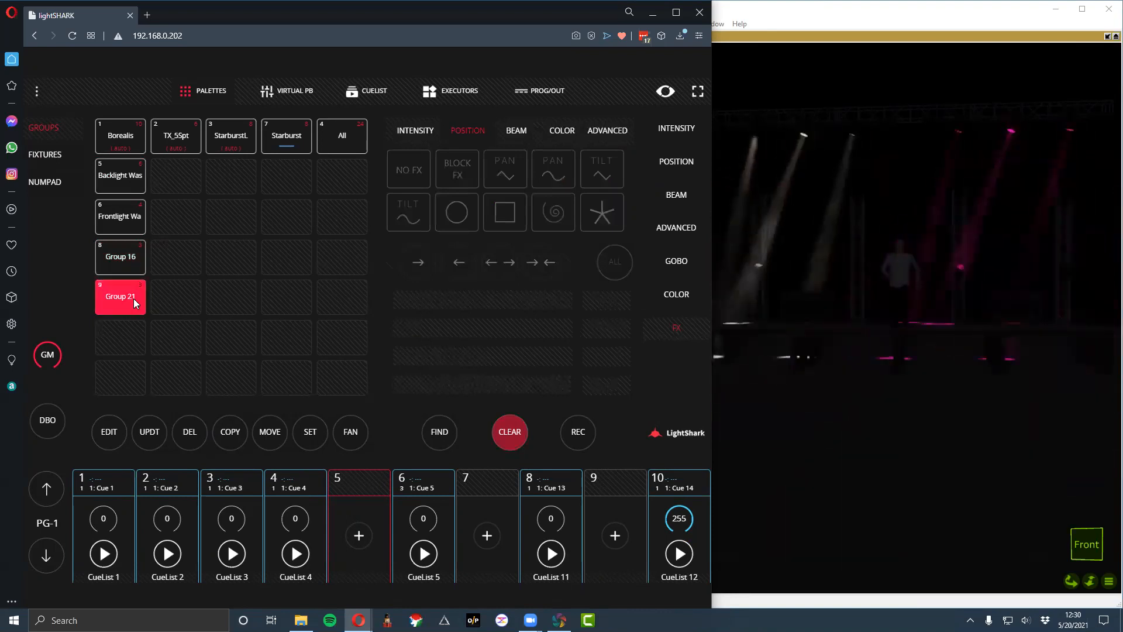
{"action": "left_click", "coordinate": [454, 222]}
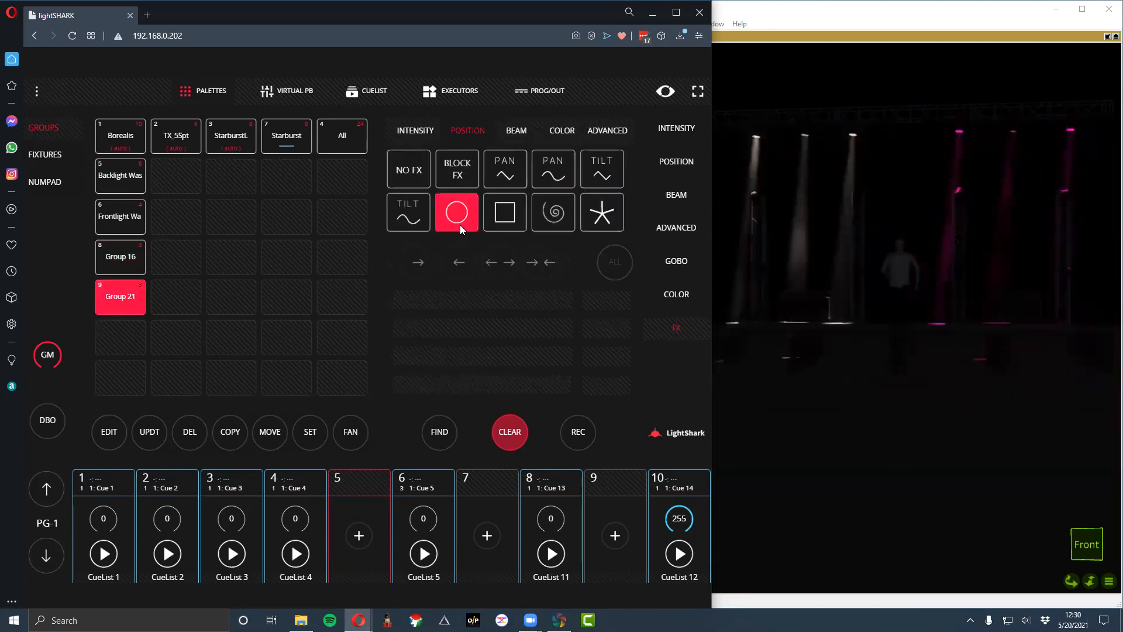
{"action": "left_click", "coordinate": [457, 263]}
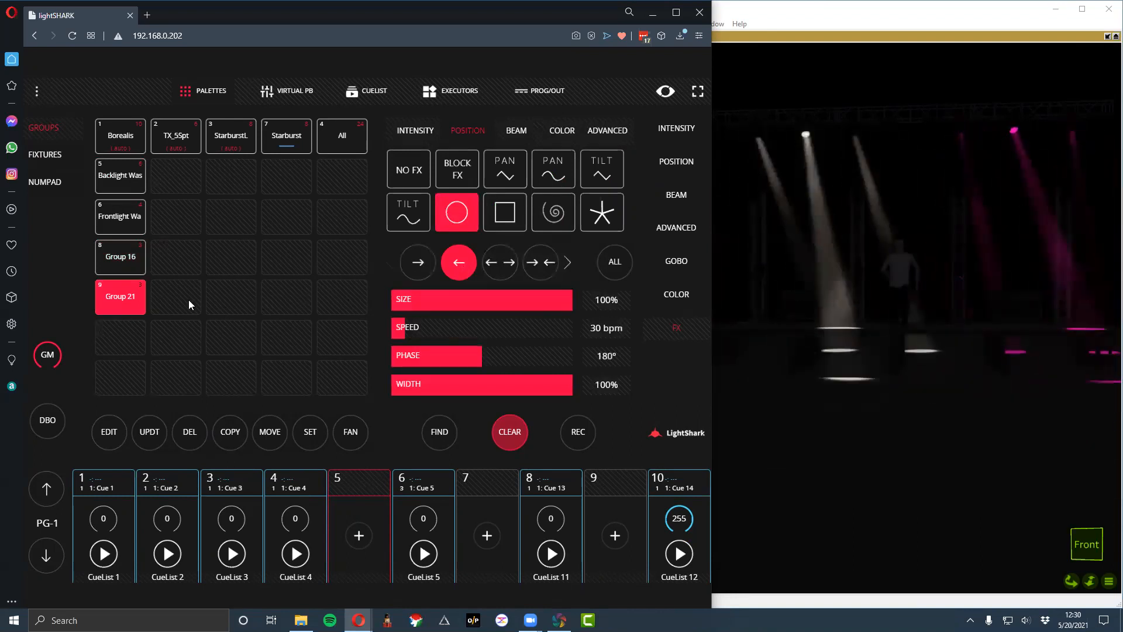
{"action": "left_click", "coordinate": [120, 257]}
{"action": "left_click", "coordinate": [122, 287]}
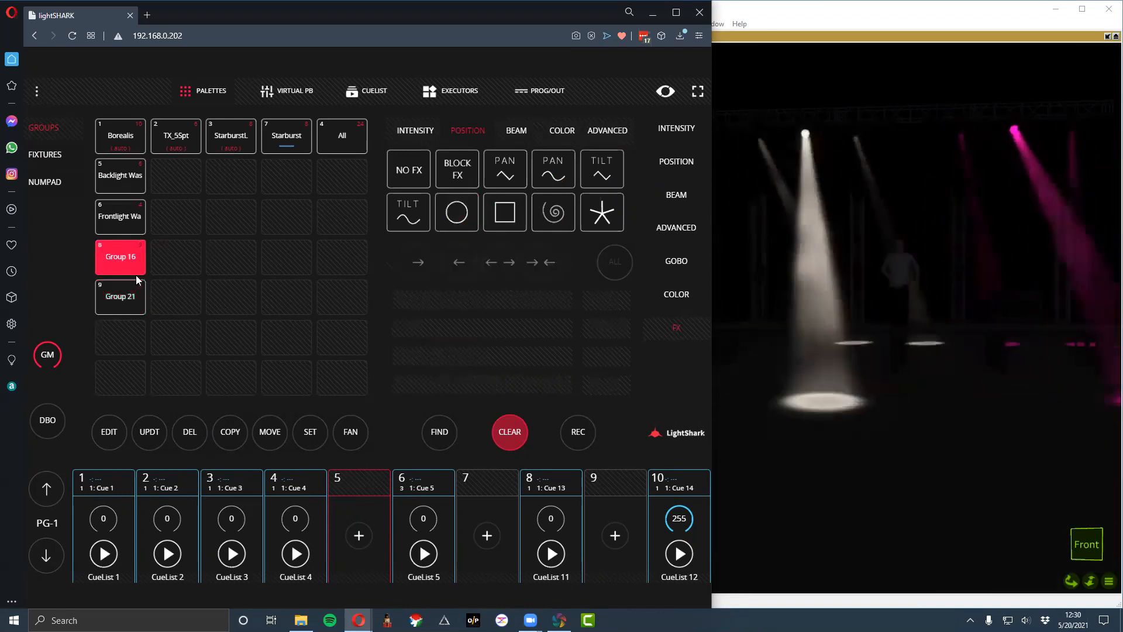
{"action": "left_click", "coordinate": [520, 434]}
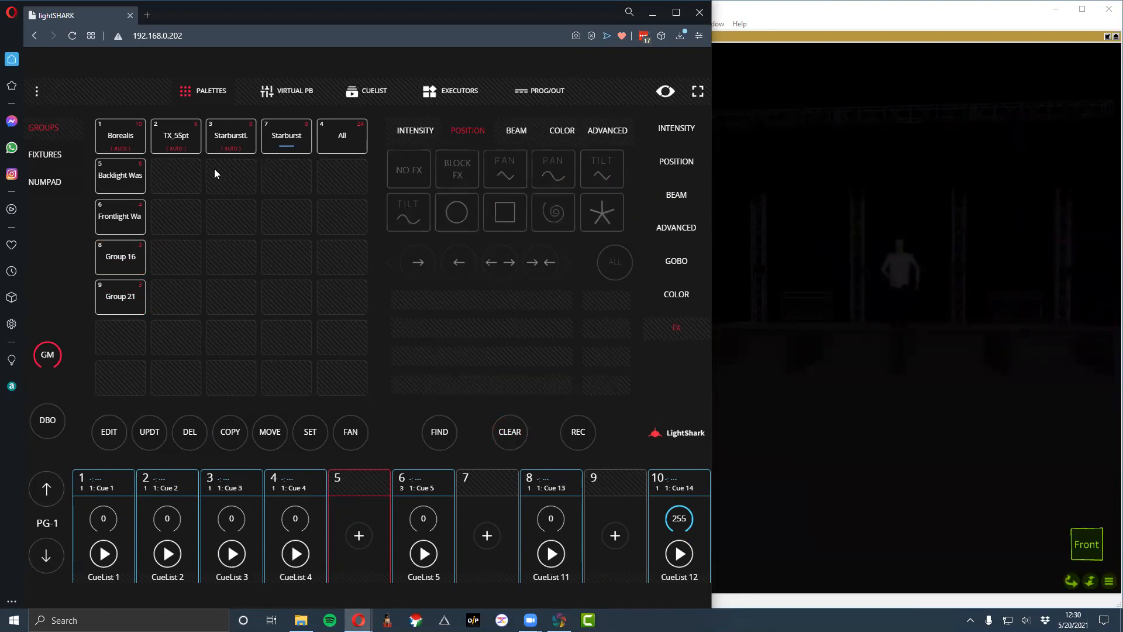
- Apply the circle position effect to Group 16, trying phase 0° and width 0% before setting phase 360° and width 100%
{"action": "left_click", "coordinate": [130, 257]}
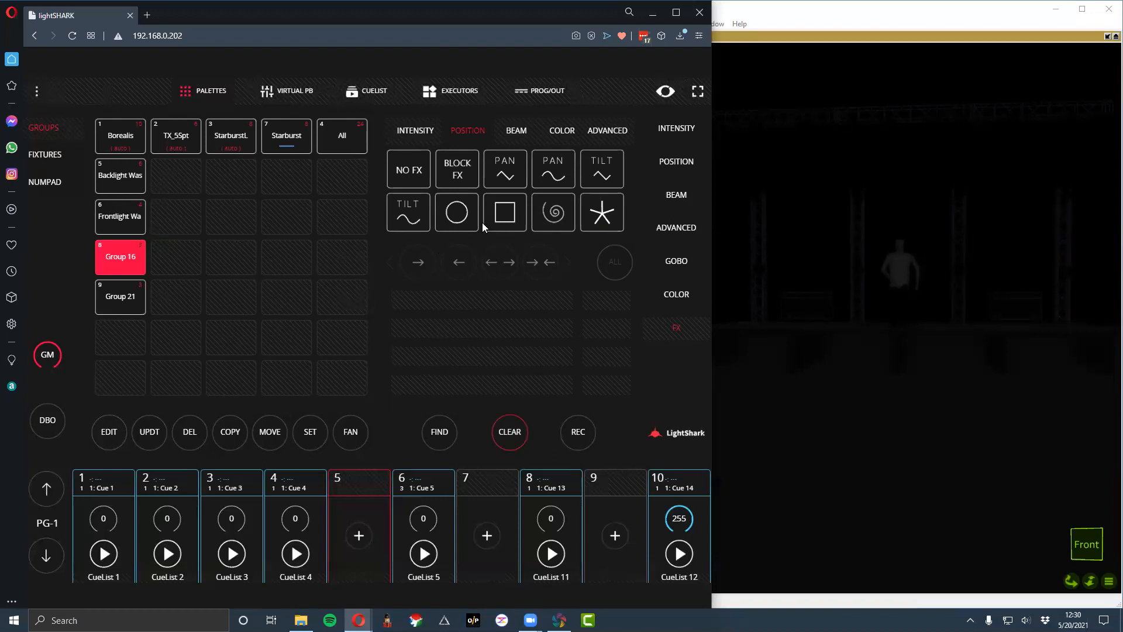
{"action": "left_click", "coordinate": [457, 215]}
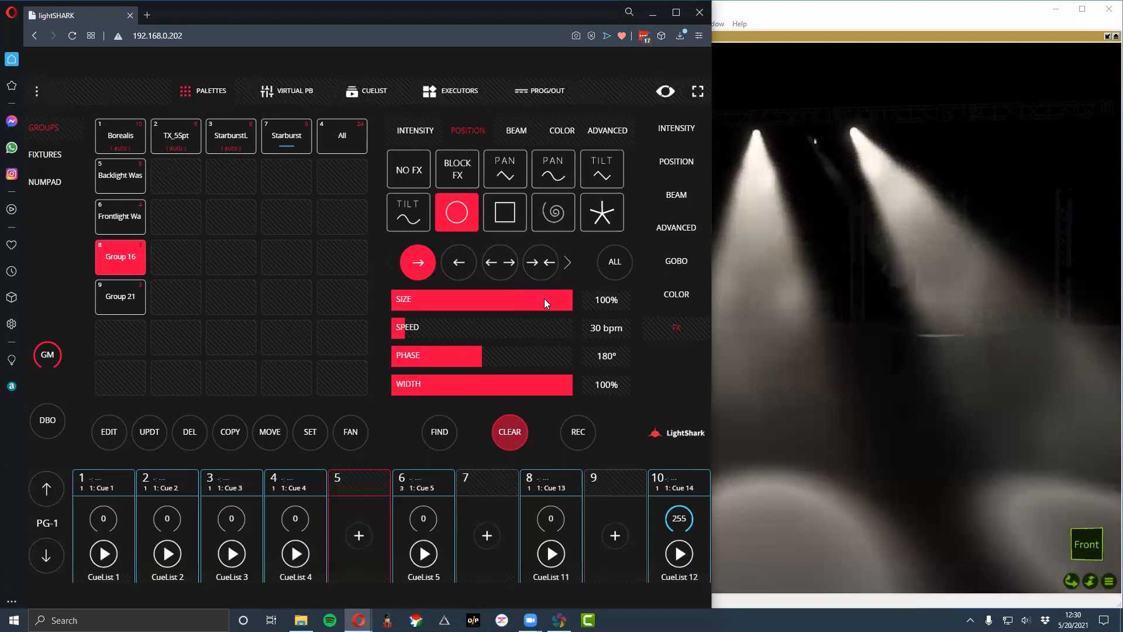
{"action": "left_click_drag", "start_coordinate": [469, 354], "coordinate": [298, 354]}
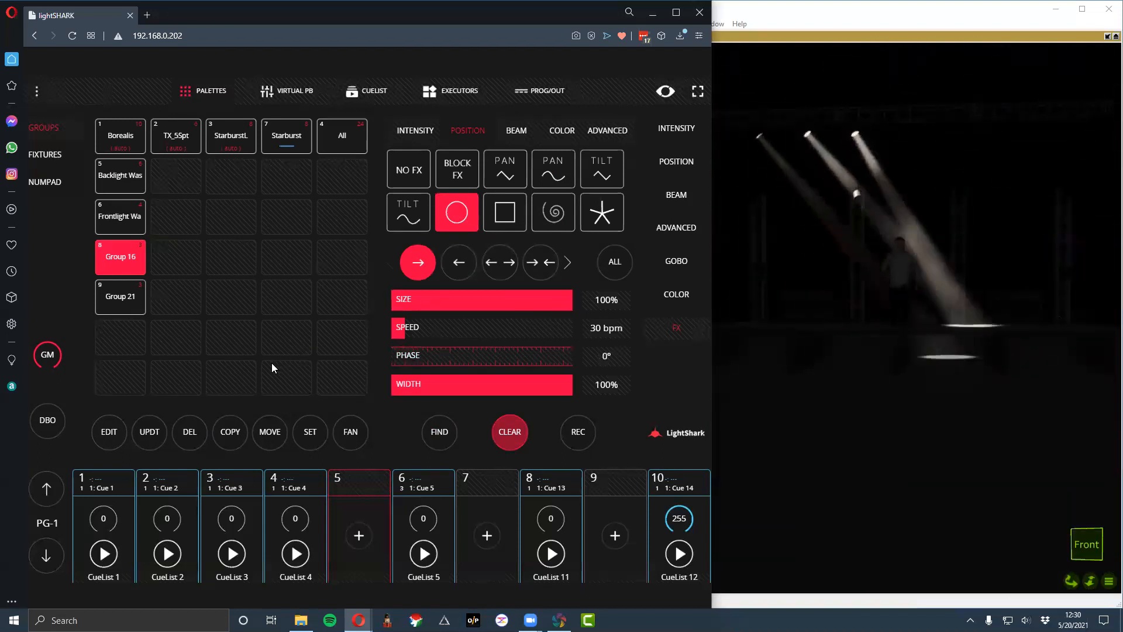
{"action": "left_click_drag", "start_coordinate": [565, 355], "coordinate": [627, 369]}
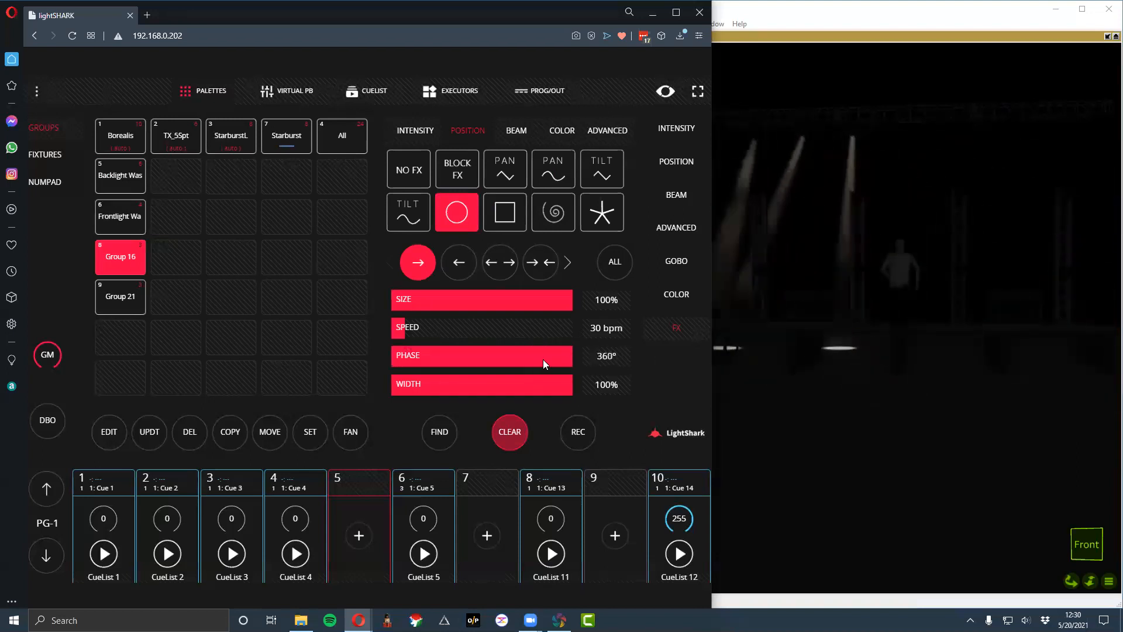
{"action": "left_click_drag", "start_coordinate": [559, 301], "coordinate": [516, 378]}
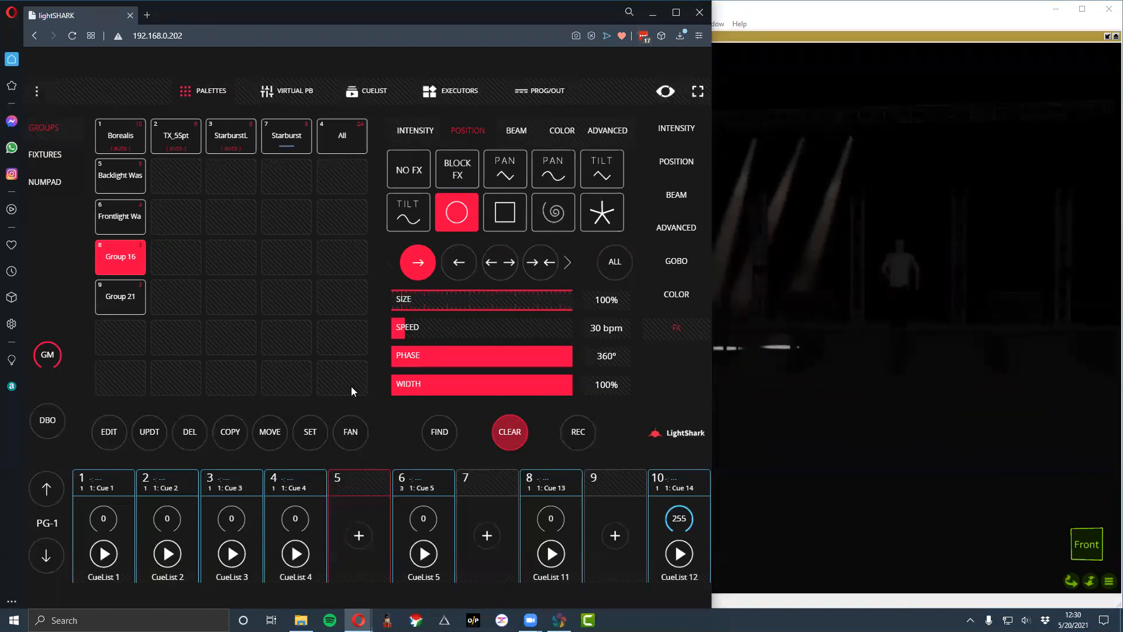
{"action": "left_click_drag", "start_coordinate": [351, 387], "coordinate": [300, 398]}
{"action": "left_click_drag", "start_coordinate": [533, 393], "coordinate": [368, 386]}
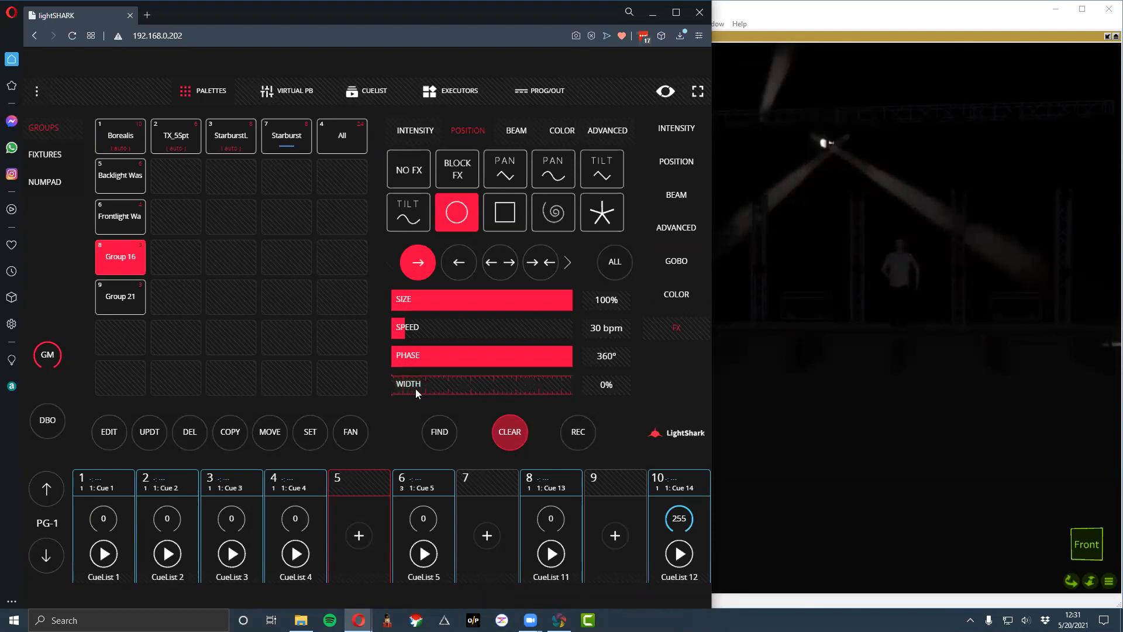
{"action": "left_click_drag", "start_coordinate": [570, 383], "coordinate": [489, 380]}
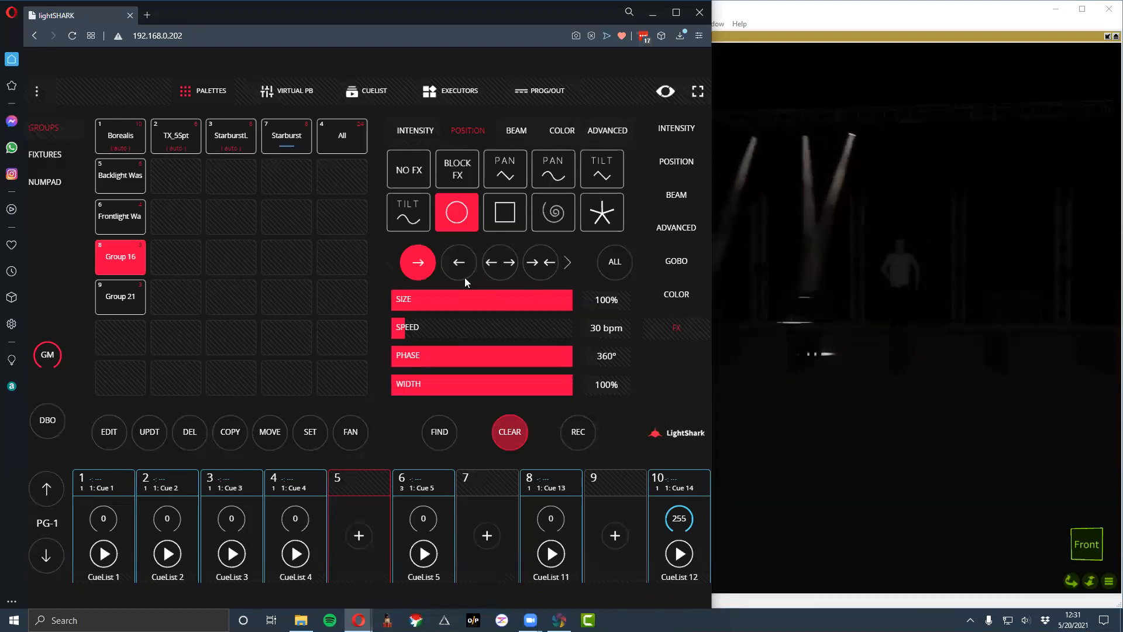
- Light Group 21 with Find and give it a circle position effect in the reverse direction with a 290° phase
{"action": "left_click", "coordinate": [127, 307]}
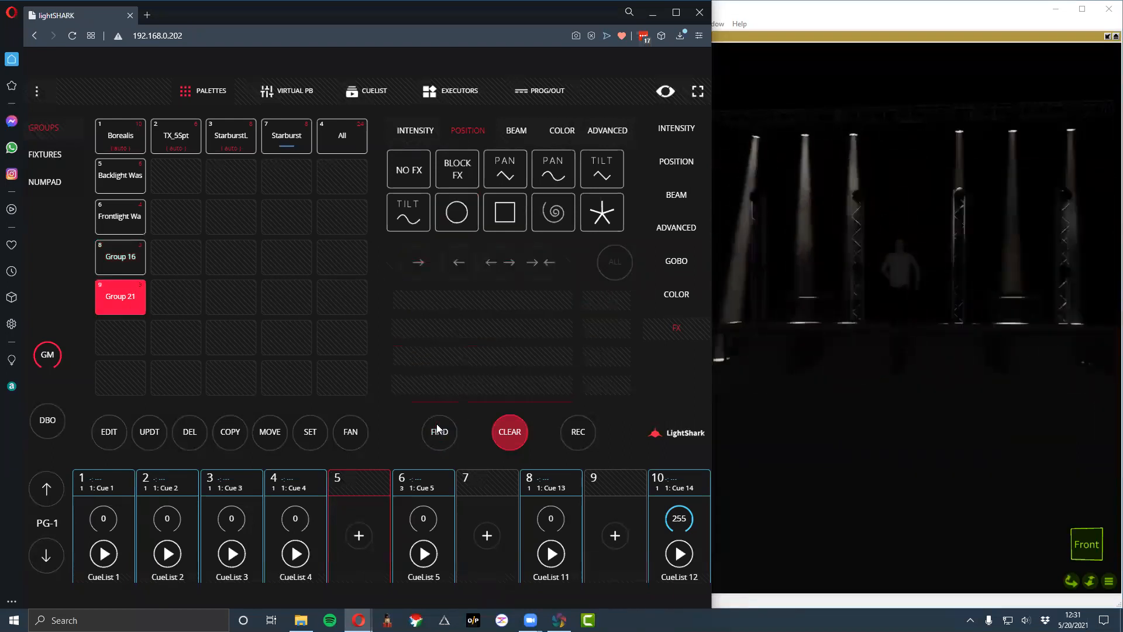
{"action": "left_click", "coordinate": [451, 218]}
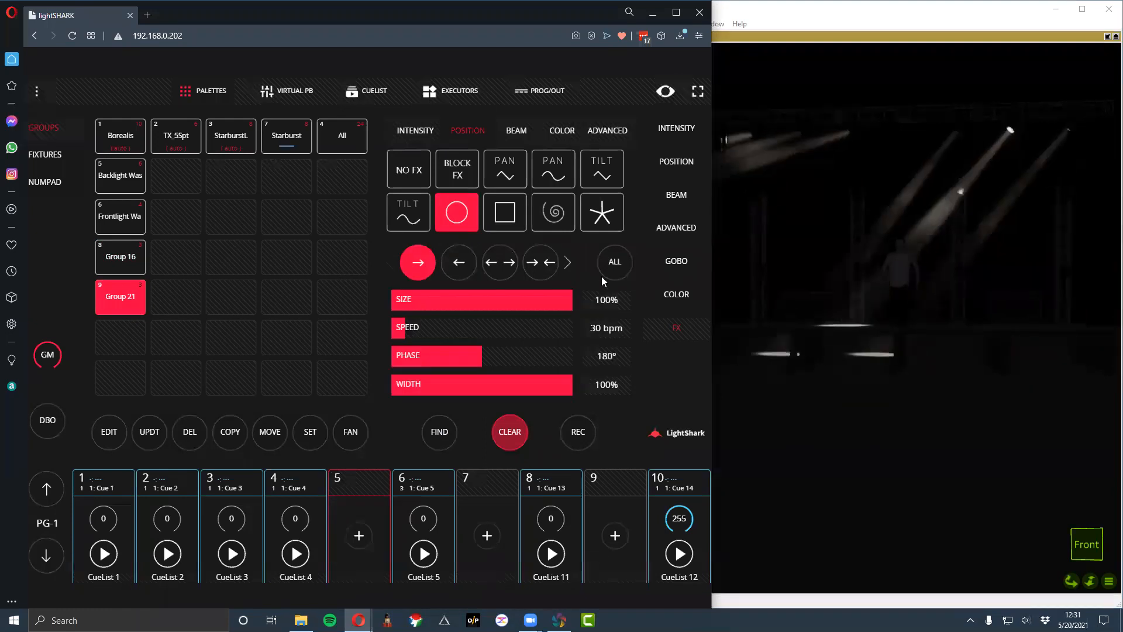
{"action": "left_click", "coordinate": [458, 261]}
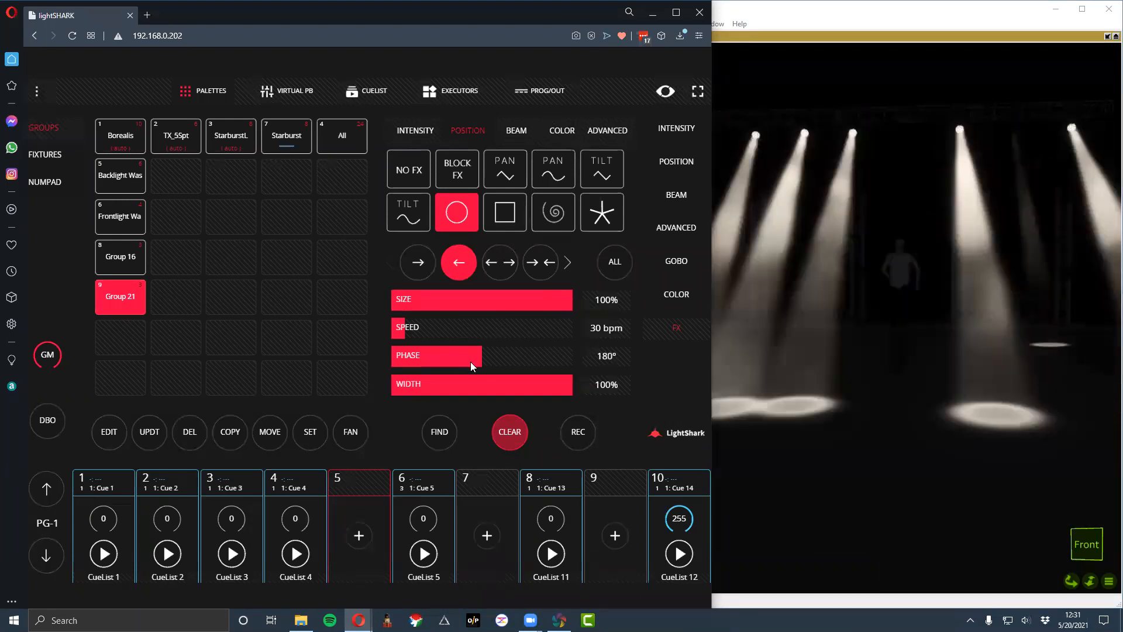
{"action": "left_click_drag", "start_coordinate": [470, 362], "coordinate": [391, 356]}
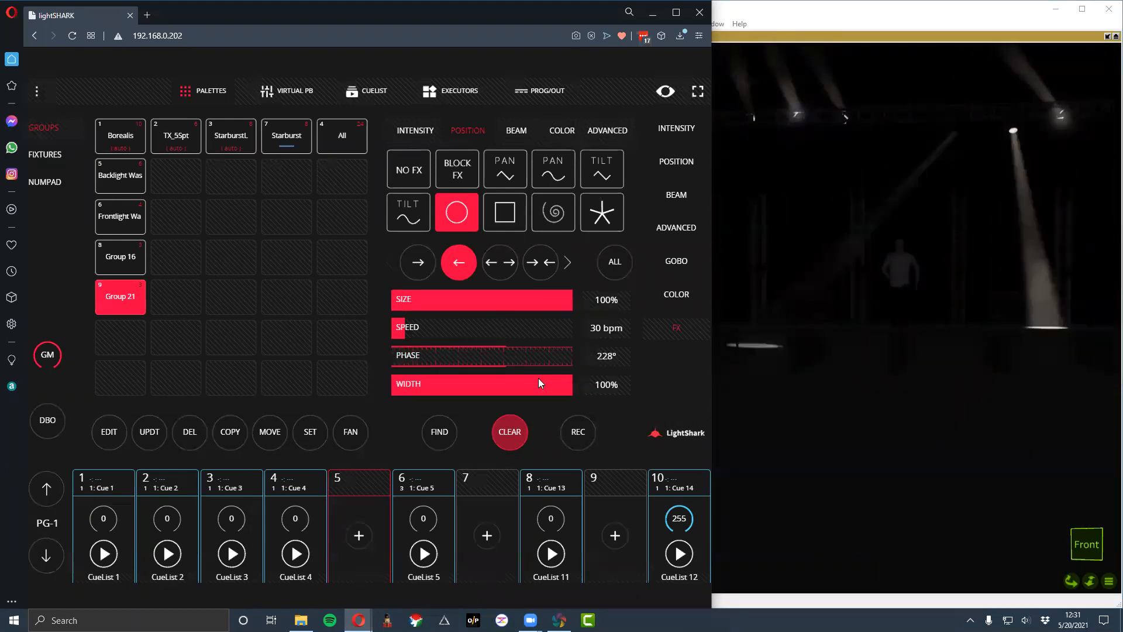
{"action": "left_click_drag", "start_coordinate": [611, 380], "coordinate": [521, 368]}
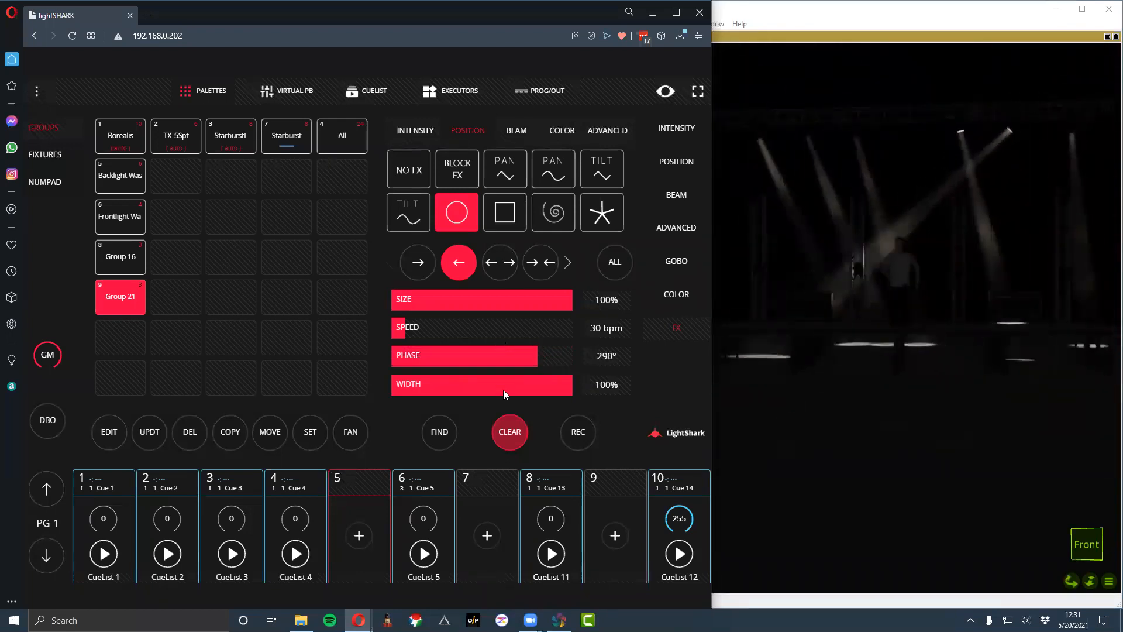
- Clear the group selection and reapply the circle position effect to Group 16 with a 236° phase
{"action": "left_click", "coordinate": [502, 427]}
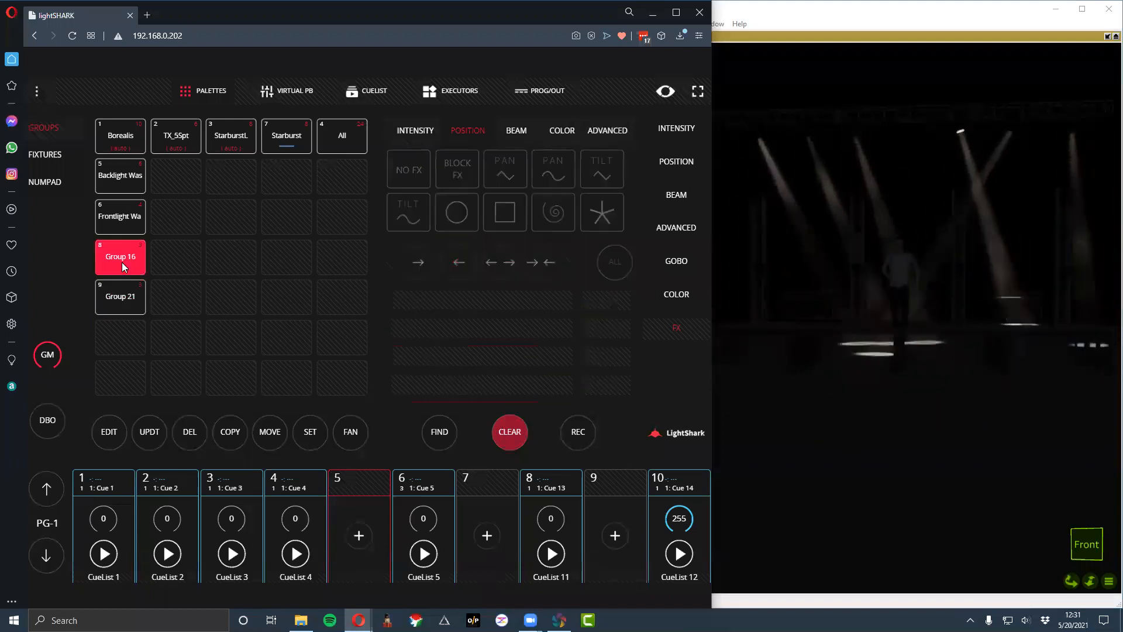
{"action": "left_click", "coordinate": [466, 218]}
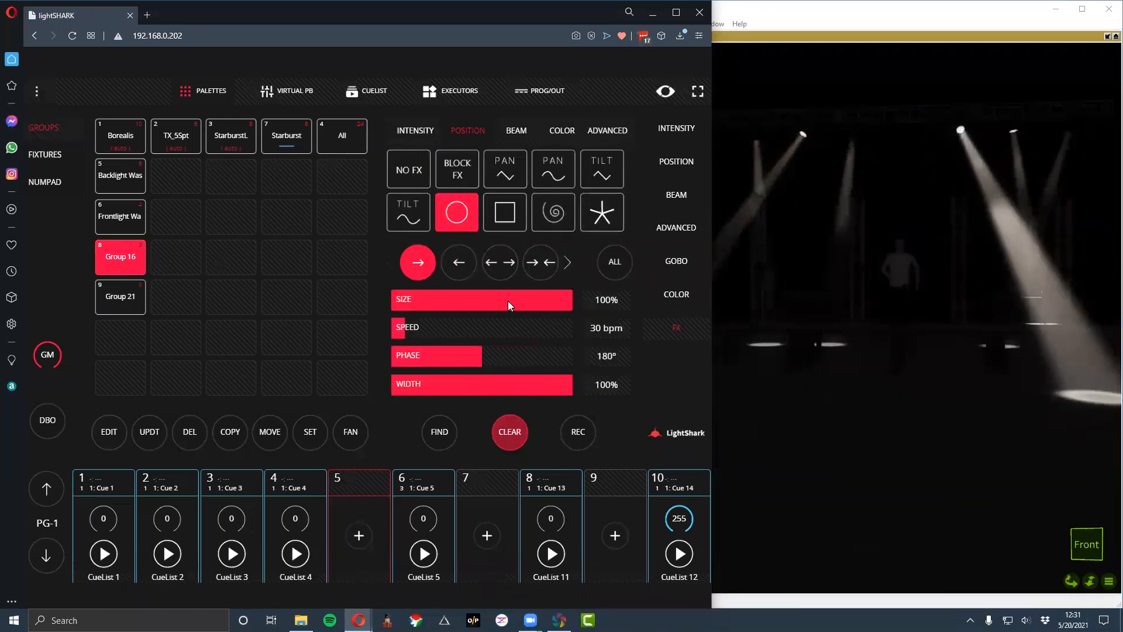
{"action": "left_click", "coordinate": [558, 299]}
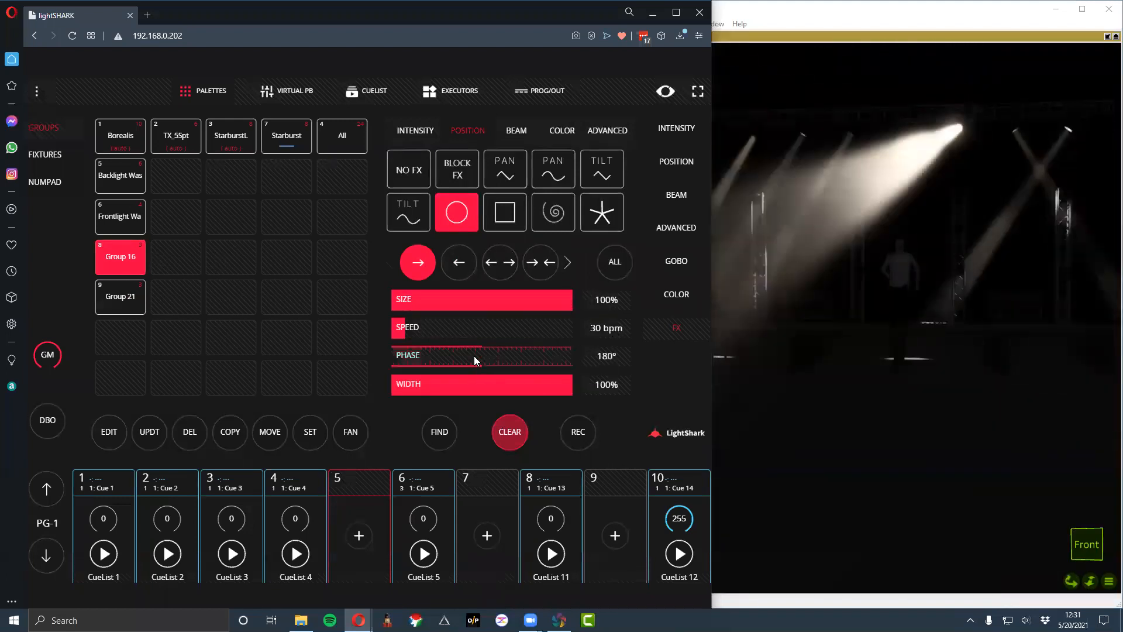
{"action": "left_click_drag", "start_coordinate": [474, 355], "coordinate": [520, 362]}
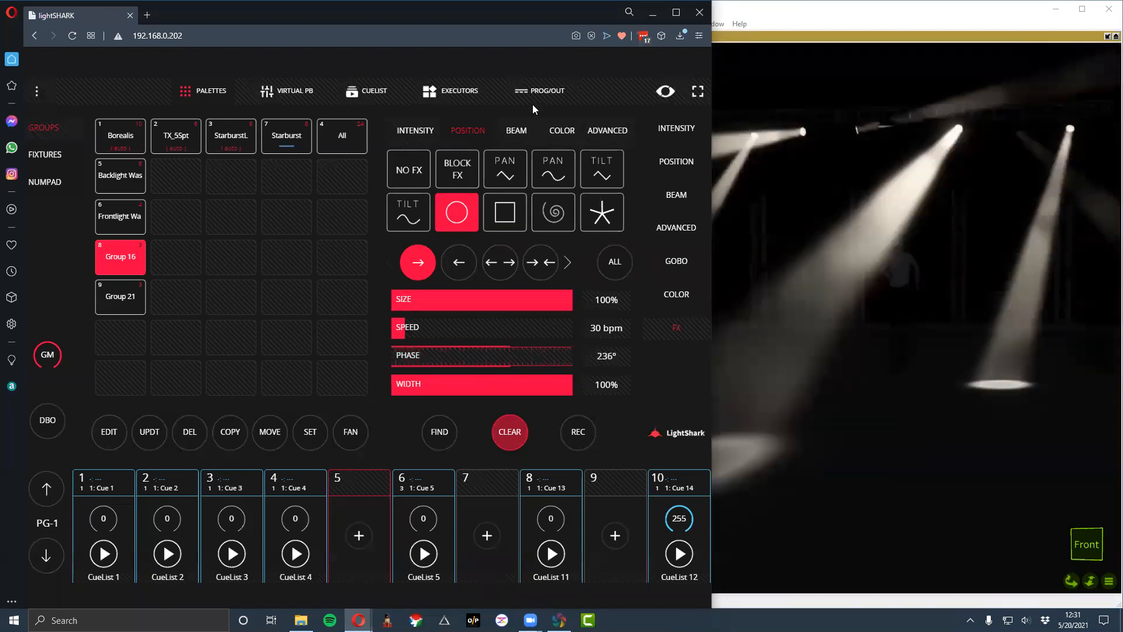
- Browse the effect categories, try the sine pan position effect on Group 16, and switch it back to the circle effect
{"action": "left_click", "coordinate": [515, 131]}
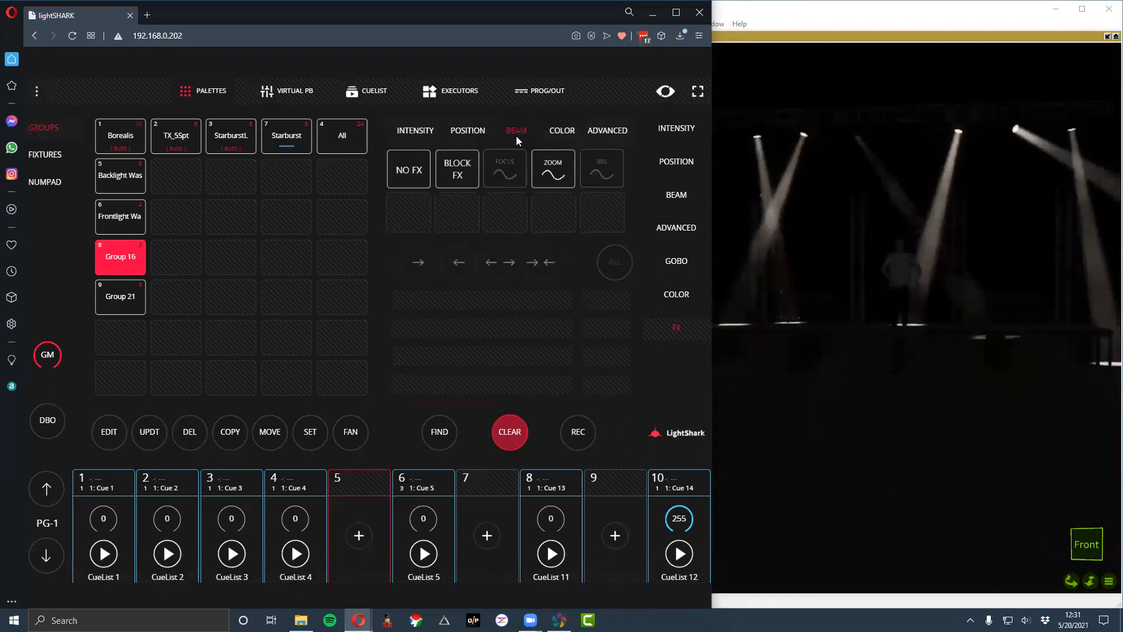
{"action": "left_click", "coordinate": [472, 137]}
{"action": "left_click", "coordinate": [562, 131]}
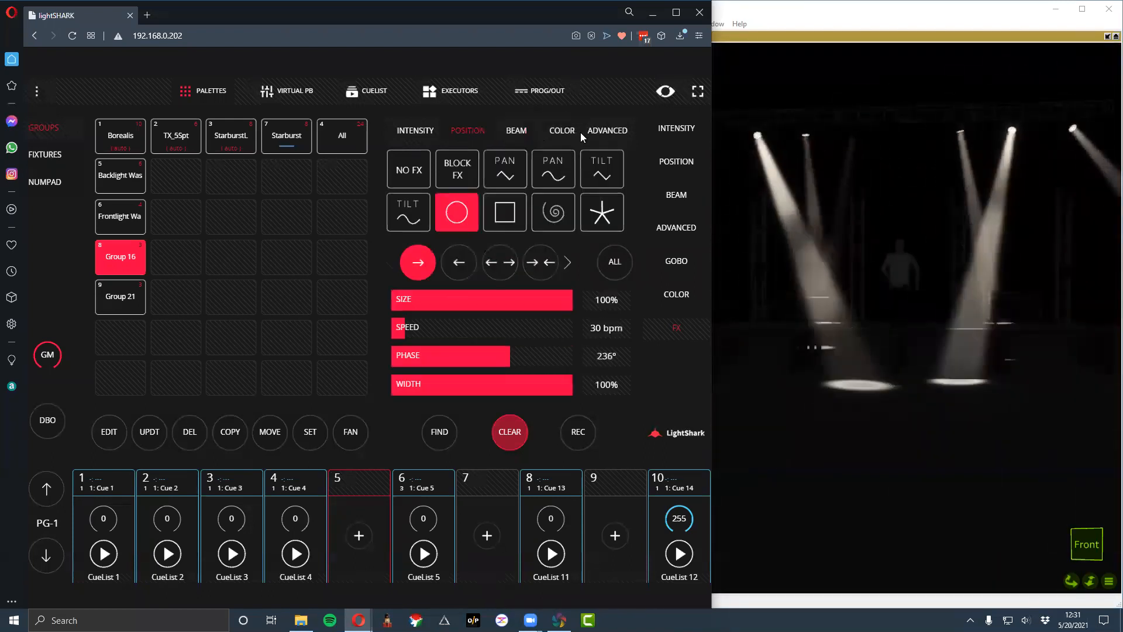
{"action": "left_click", "coordinate": [603, 137]}
{"action": "left_click", "coordinate": [474, 129]}
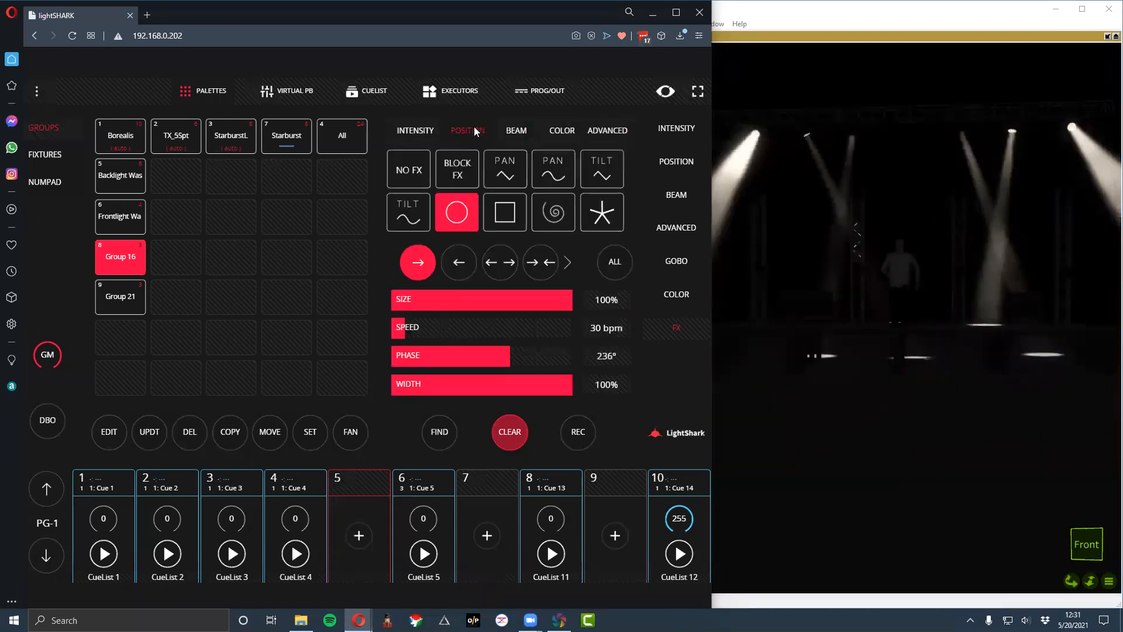
{"action": "left_click", "coordinate": [549, 169]}
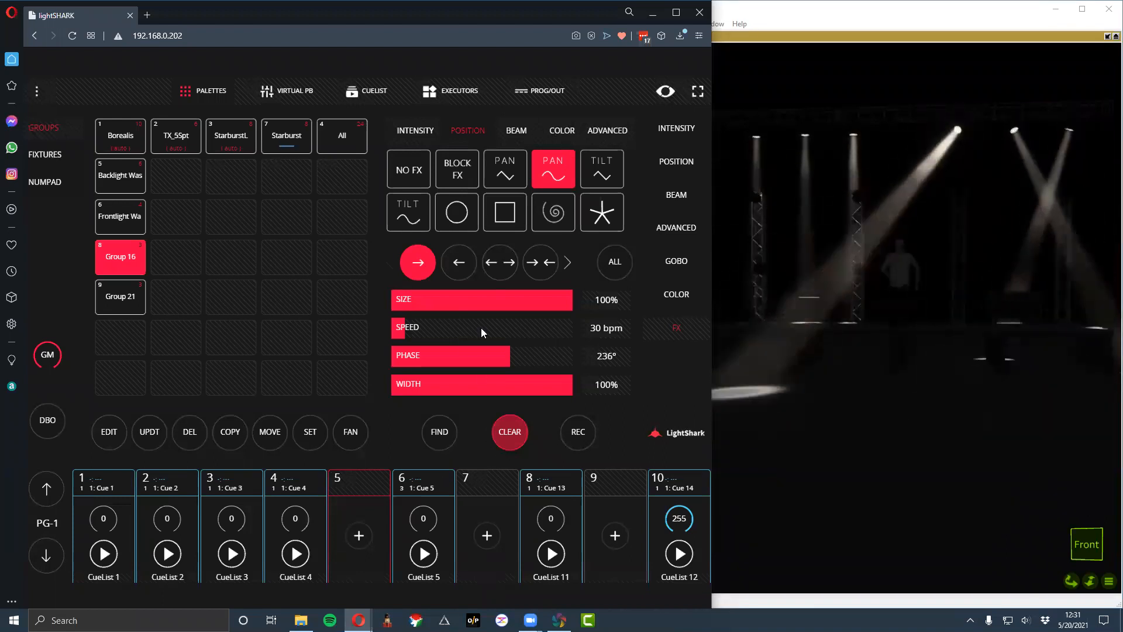
{"action": "left_click", "coordinate": [469, 219]}
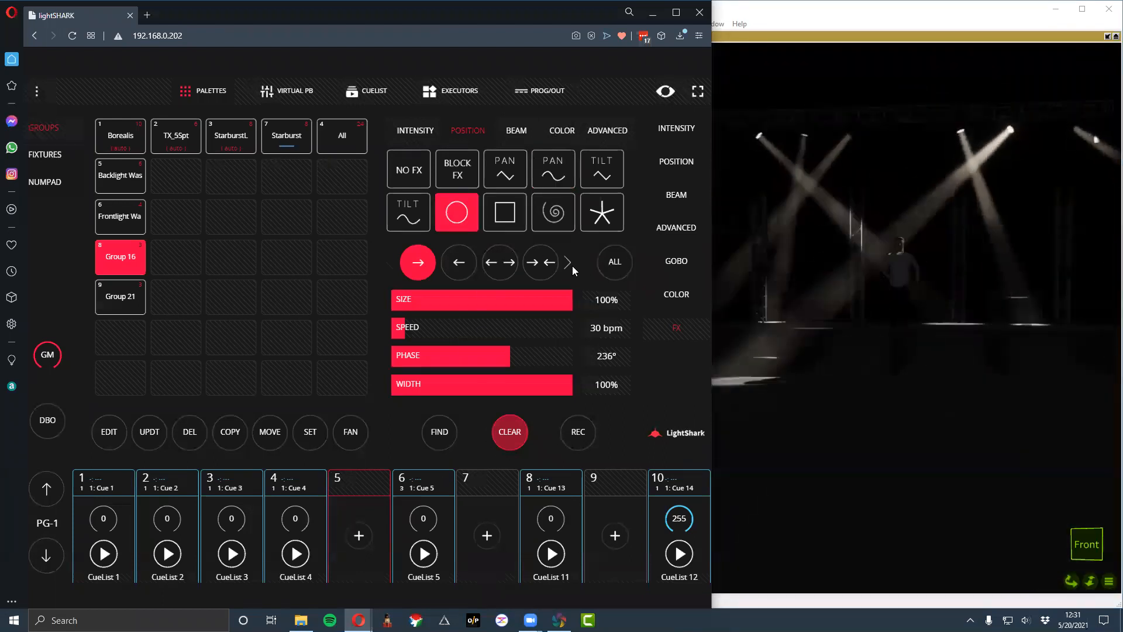
- Look through the additional direction options of Group 16's circle effect
{"action": "left_click", "coordinate": [569, 263]}
{"action": "left_click", "coordinate": [389, 262]}
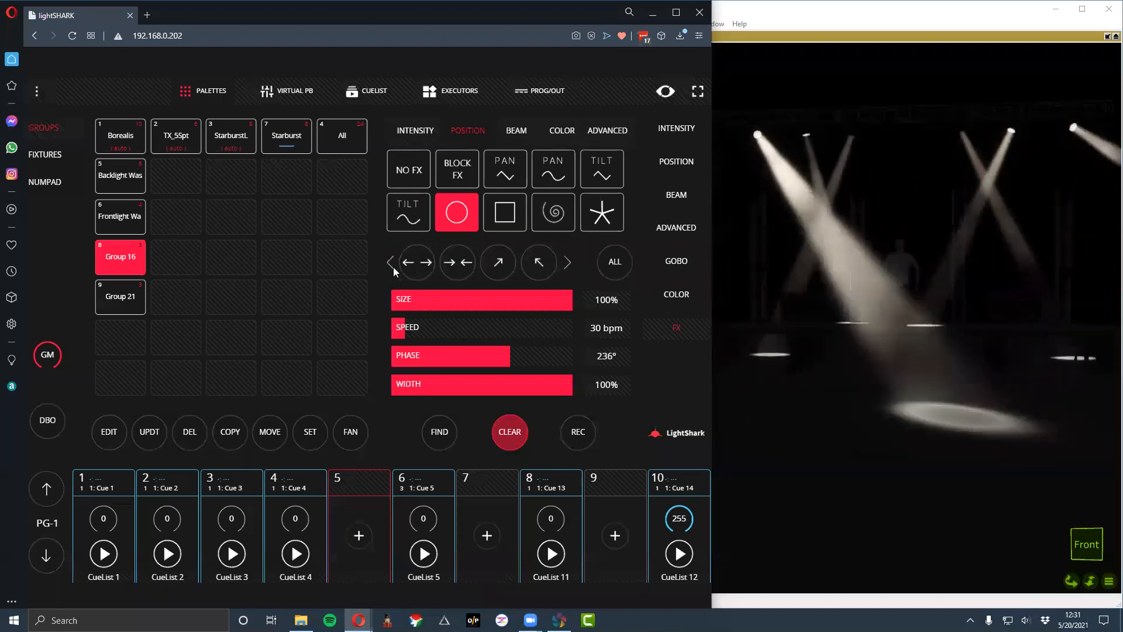
{"action": "left_click", "coordinate": [400, 266]}
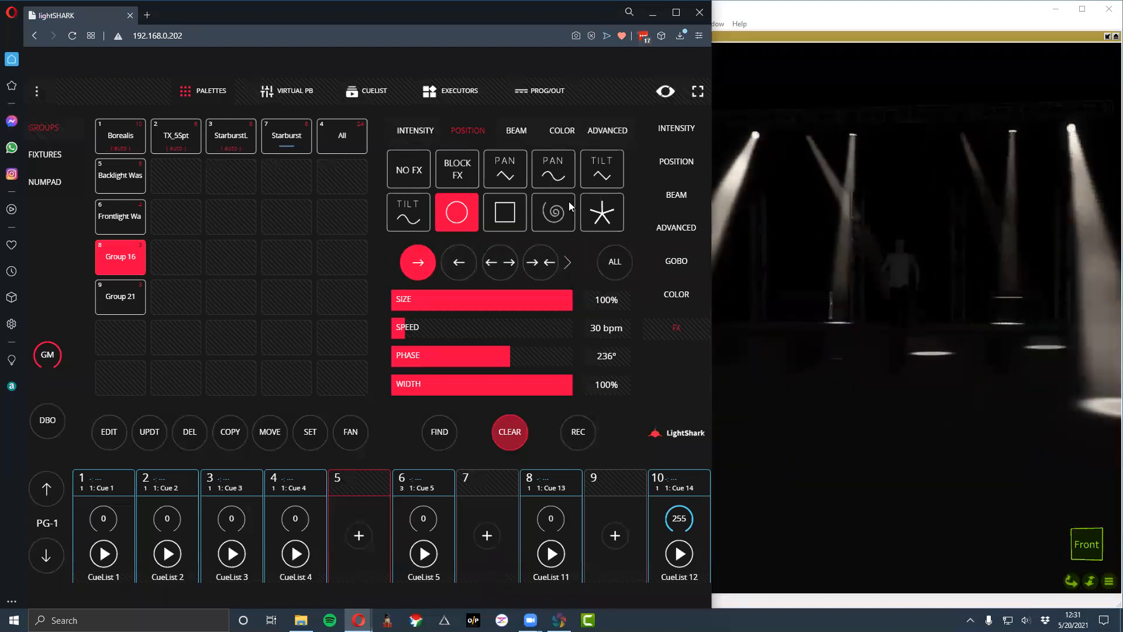
{"action": "left_click_drag", "start_coordinate": [576, 219], "coordinate": [565, 131]}
{"action": "left_click_drag", "start_coordinate": [553, 170], "coordinate": [557, 231]}
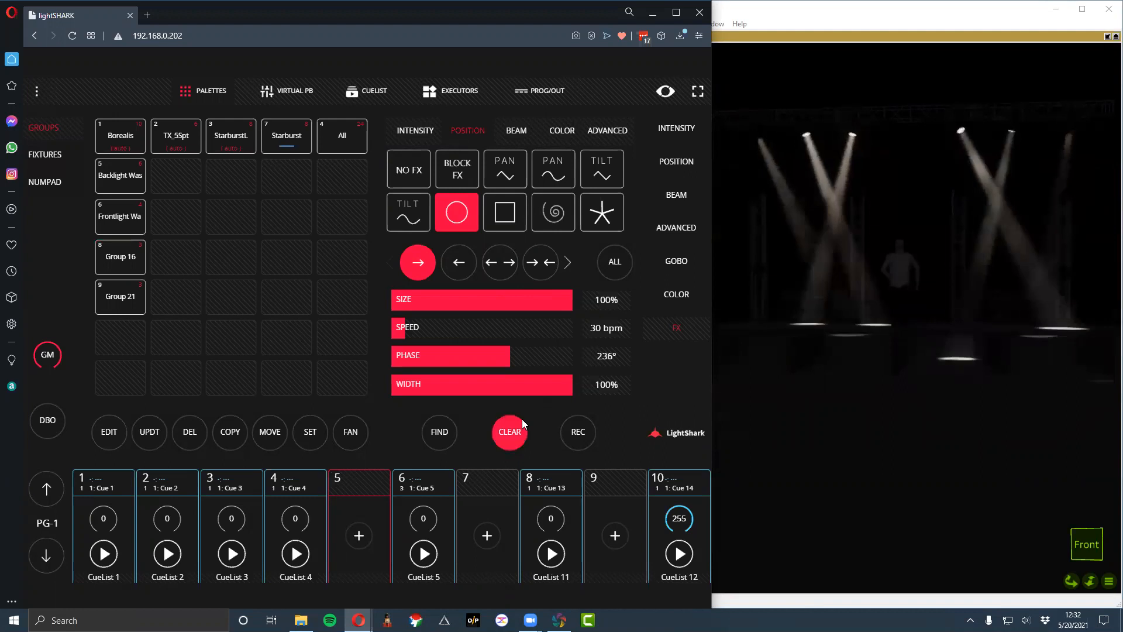
- Clear Group 16's effect and give the Backlight Was group a circle position effect in the two-way outward direction with a 131° phase
{"action": "left_click", "coordinate": [512, 430]}
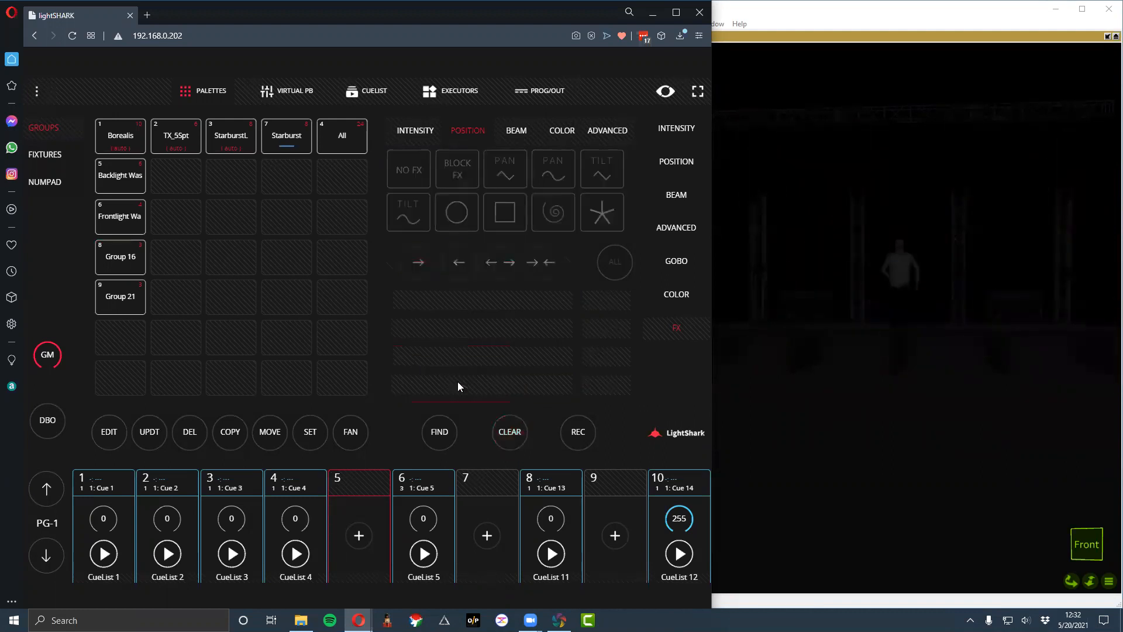
{"action": "left_click", "coordinate": [127, 146]}
{"action": "left_click", "coordinate": [127, 146]}
{"action": "left_click", "coordinate": [126, 177]}
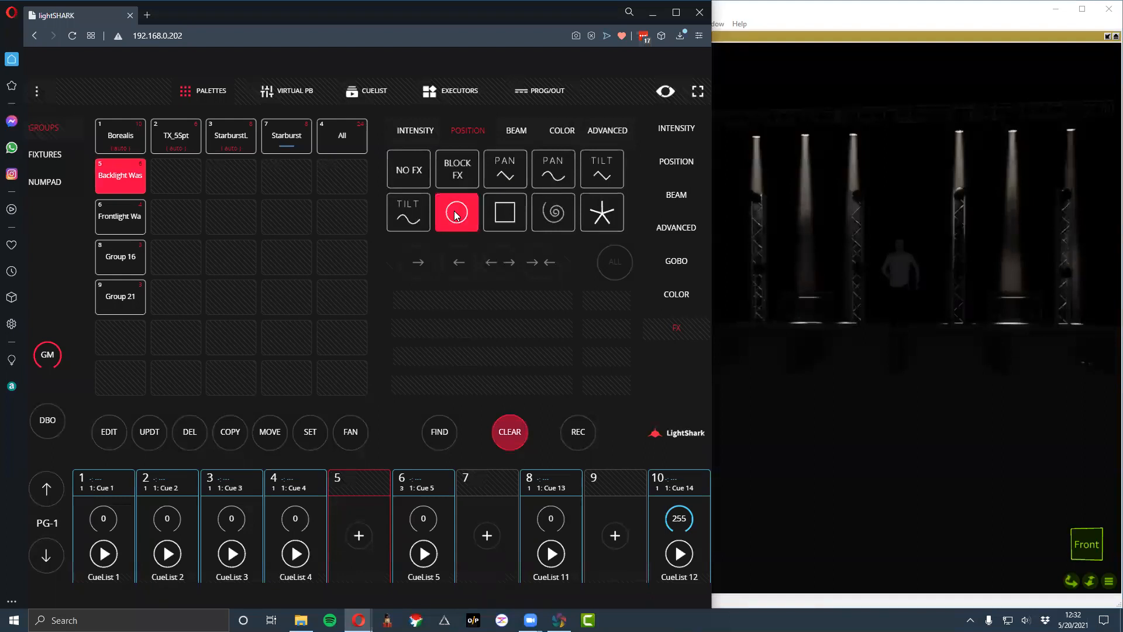
{"action": "left_click", "coordinate": [506, 264]}
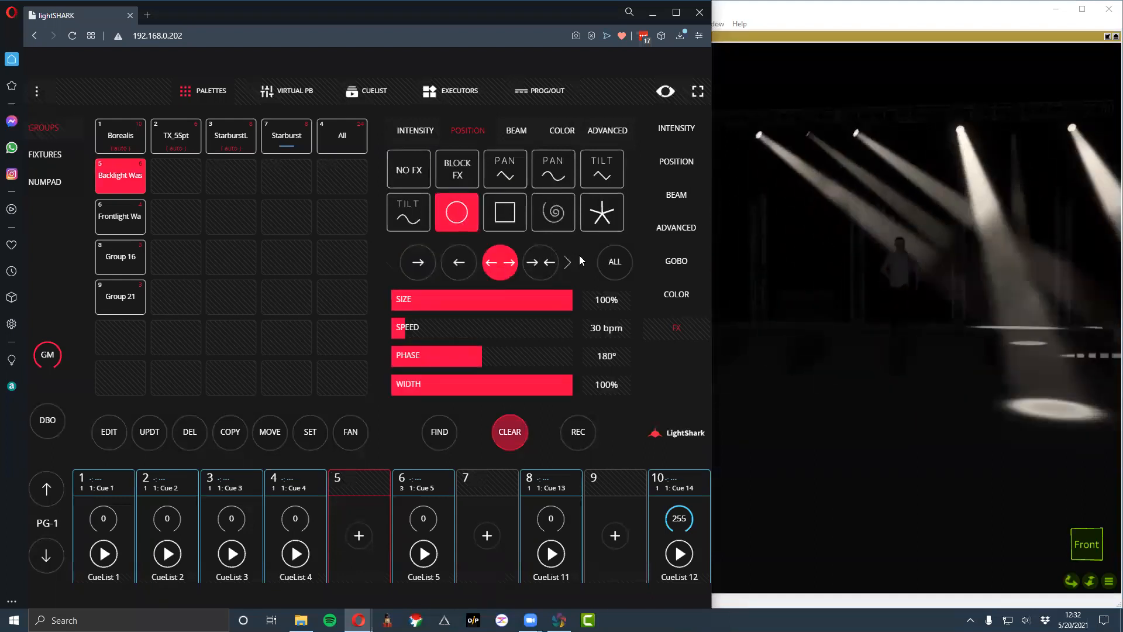
{"action": "mouse_move", "coordinate": [457, 361]}
{"action": "left_mouse_down"}
{"action": "mouse_move", "coordinate": [501, 356]}
{"action": "mouse_move", "coordinate": [447, 356]}
{"action": "left_mouse_up"}
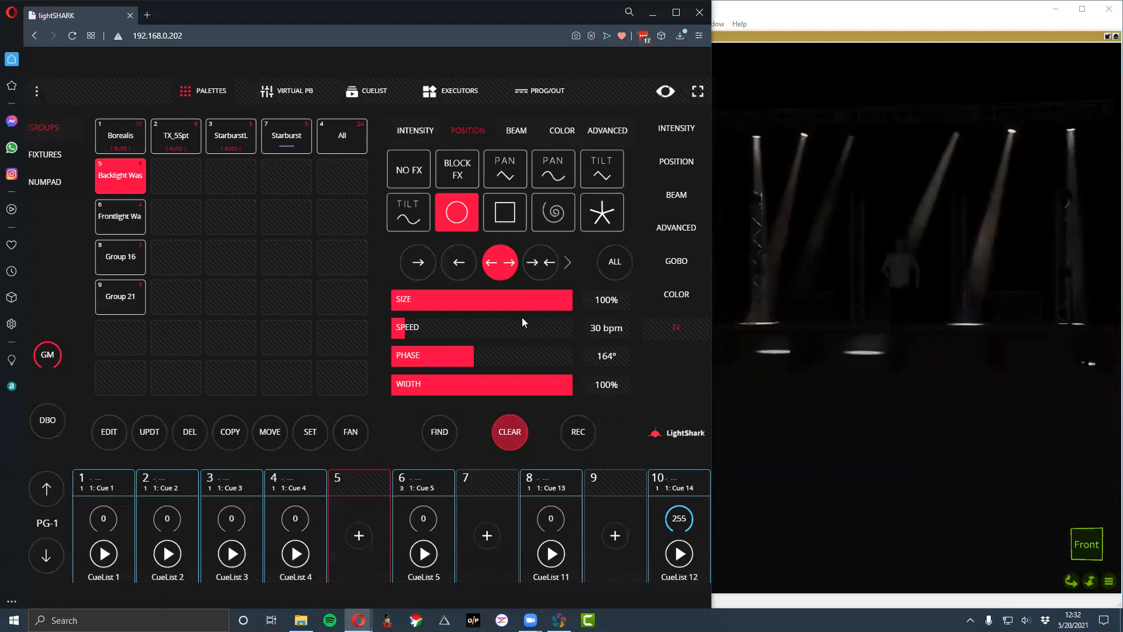
{"action": "left_click_drag", "start_coordinate": [468, 355], "coordinate": [553, 370]}
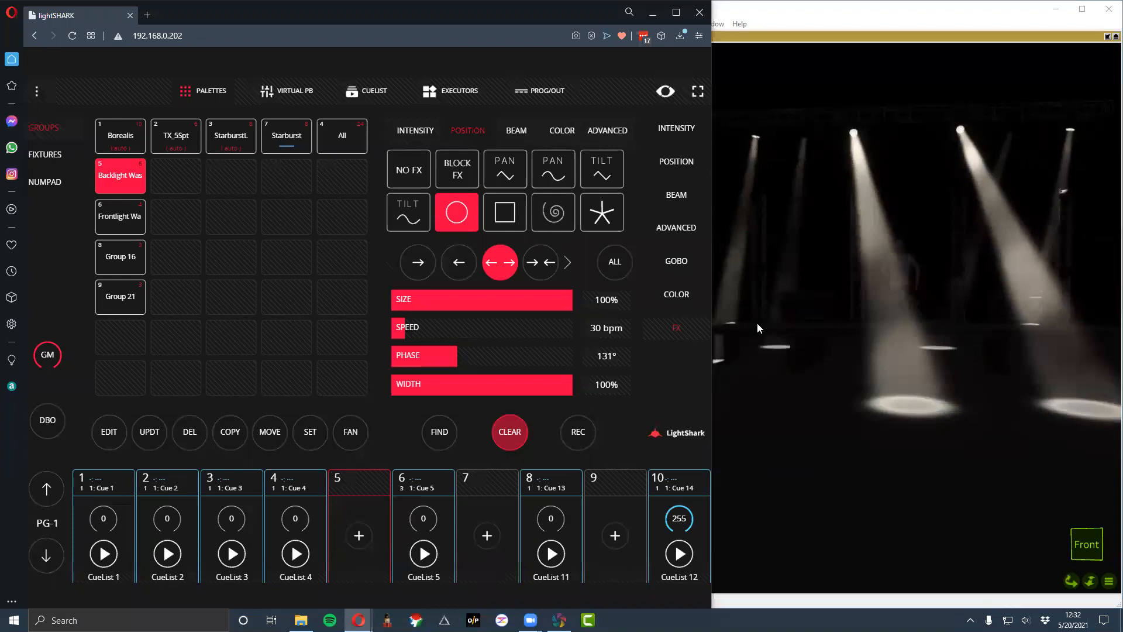
- Try the inward, diagonal and four-way outward directions on the Backlight Was group's circle effect, and clear the programmer
{"action": "left_click", "coordinate": [540, 262]}
{"action": "left_click", "coordinate": [567, 263]}
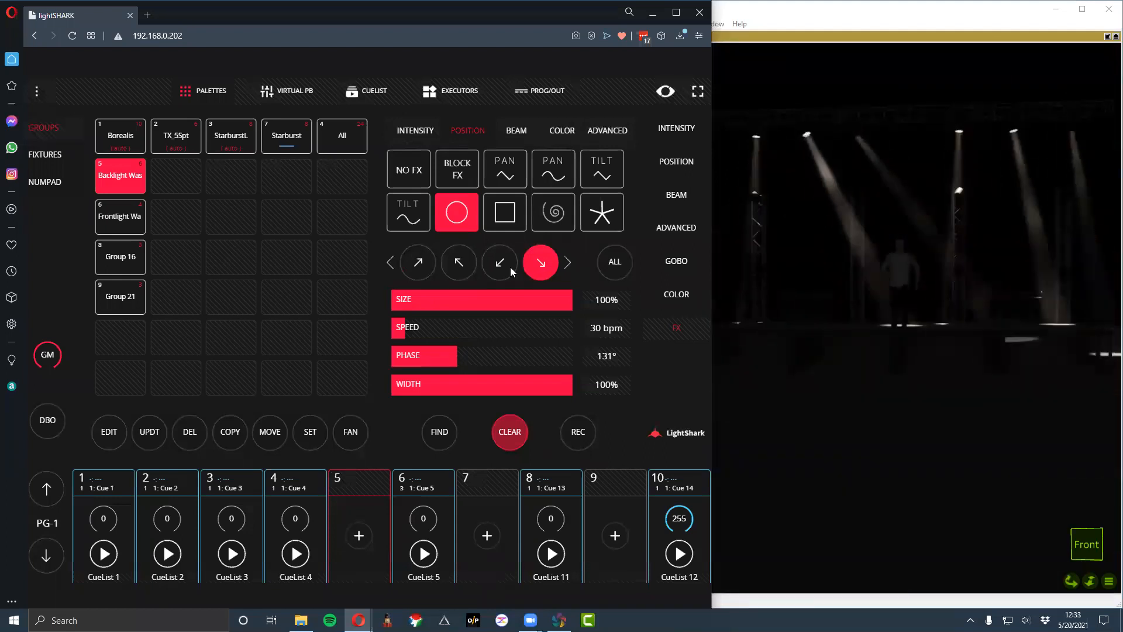
{"action": "left_click", "coordinate": [502, 267]}
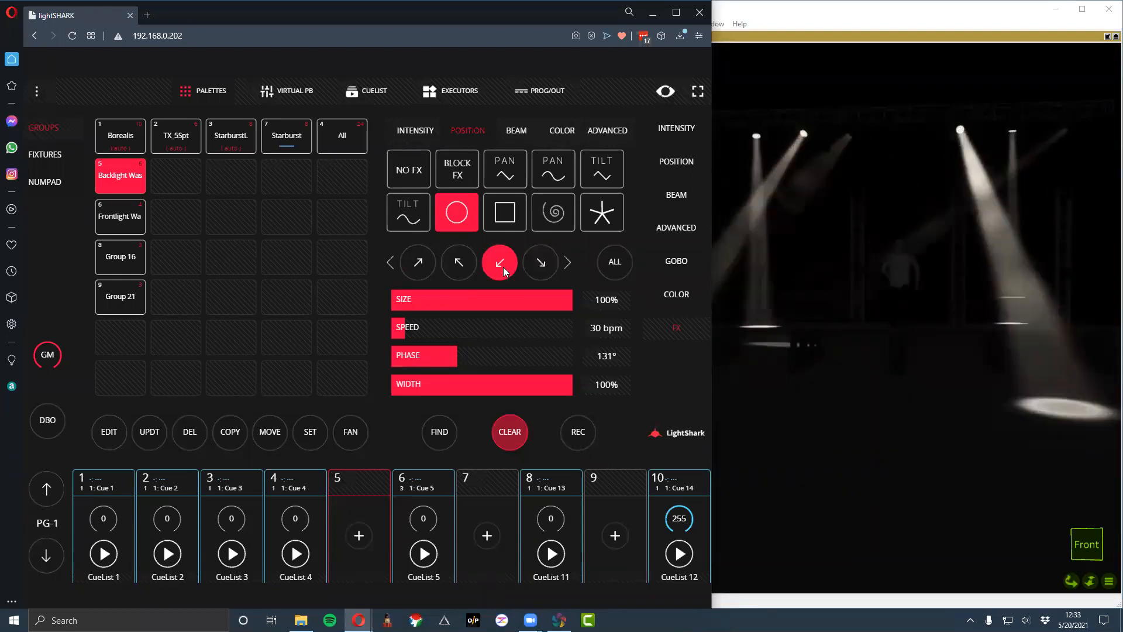
{"action": "left_click", "coordinate": [568, 263]}
{"action": "left_click", "coordinate": [456, 259]}
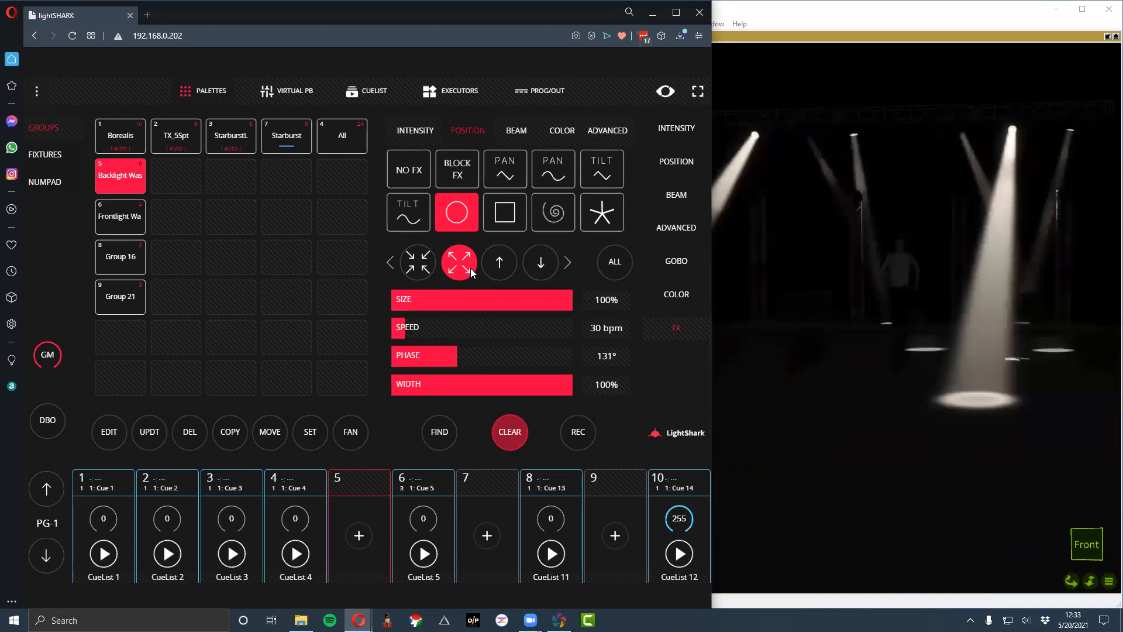
{"action": "left_click", "coordinate": [505, 442]}
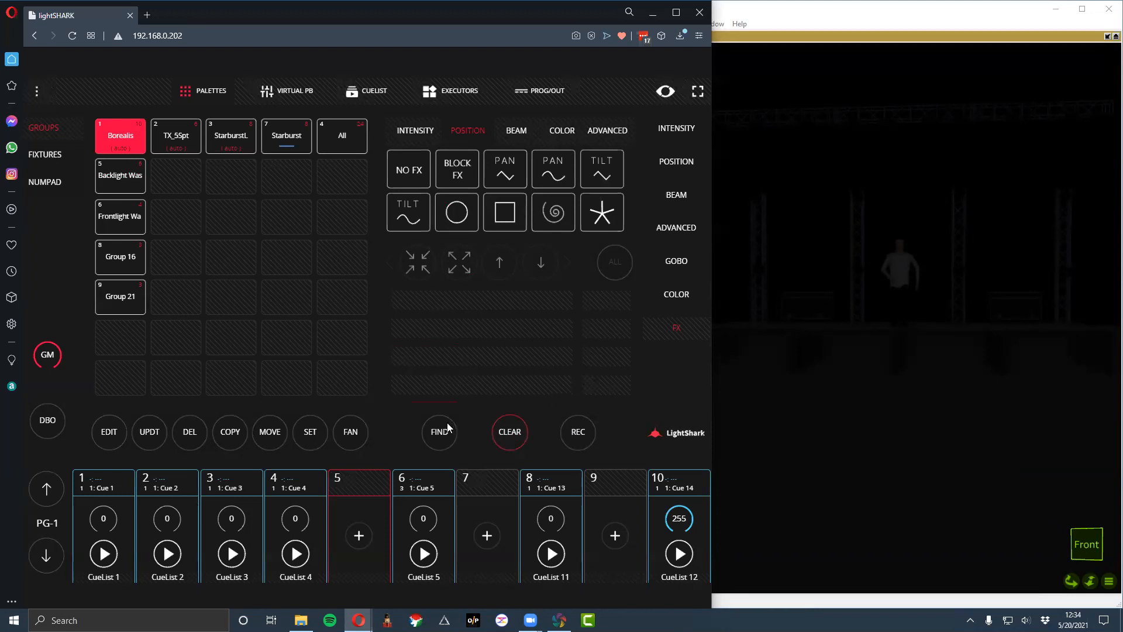
- Start CueLists 4, 1 and 3, with the faders of CueLists 4 and 1 at 255
{"action": "left_click", "coordinate": [305, 558]}
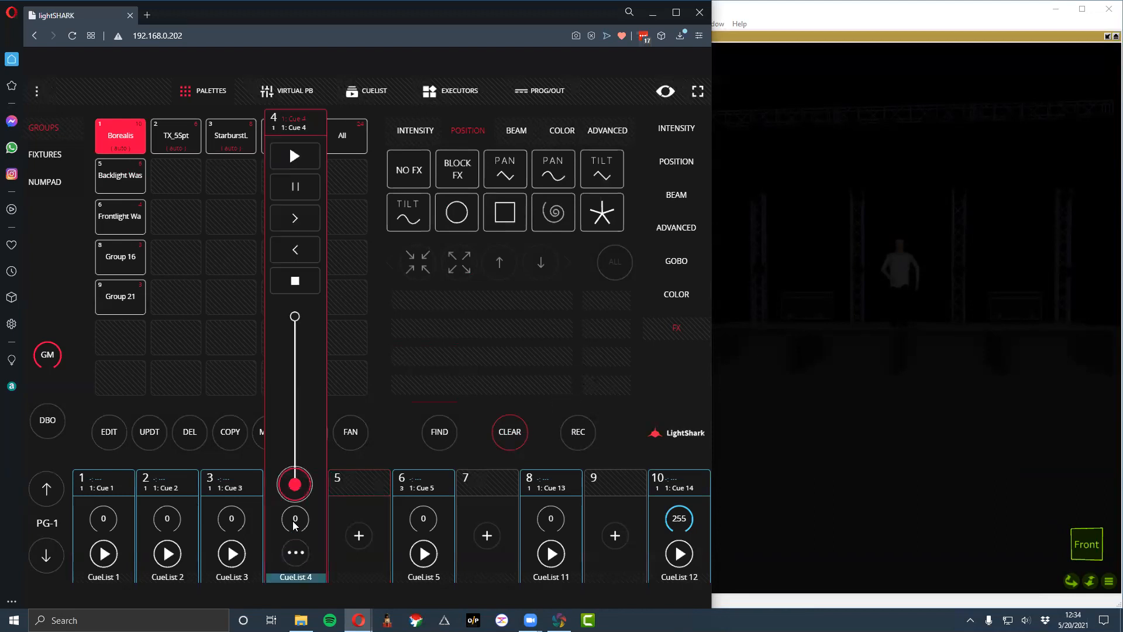
{"action": "left_click", "coordinate": [305, 525]}
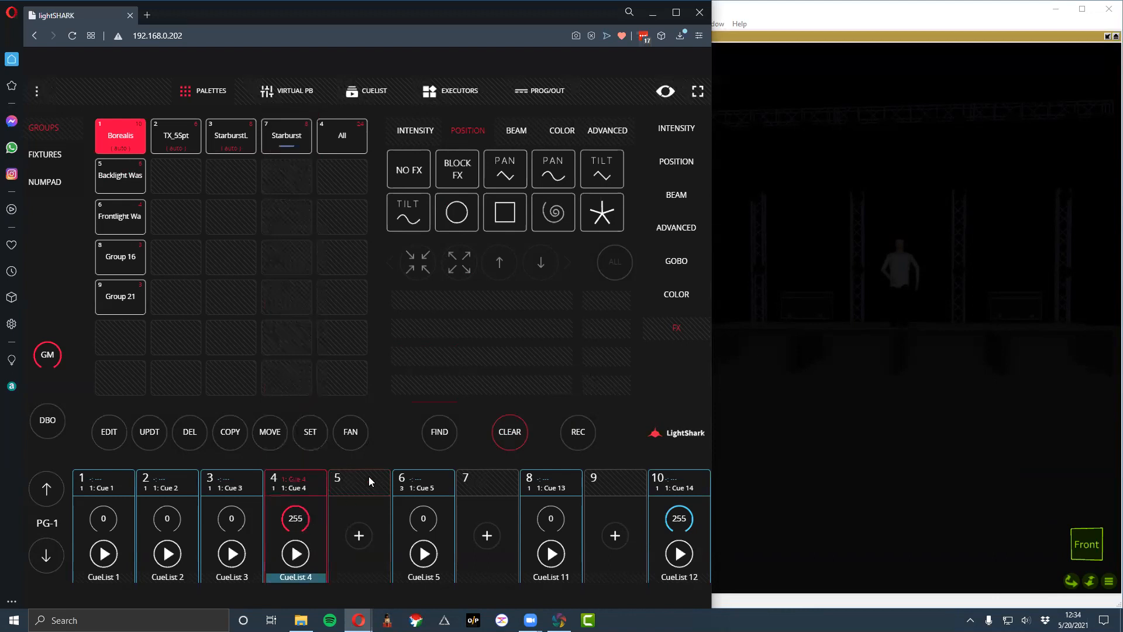
{"action": "left_click", "coordinate": [105, 556]}
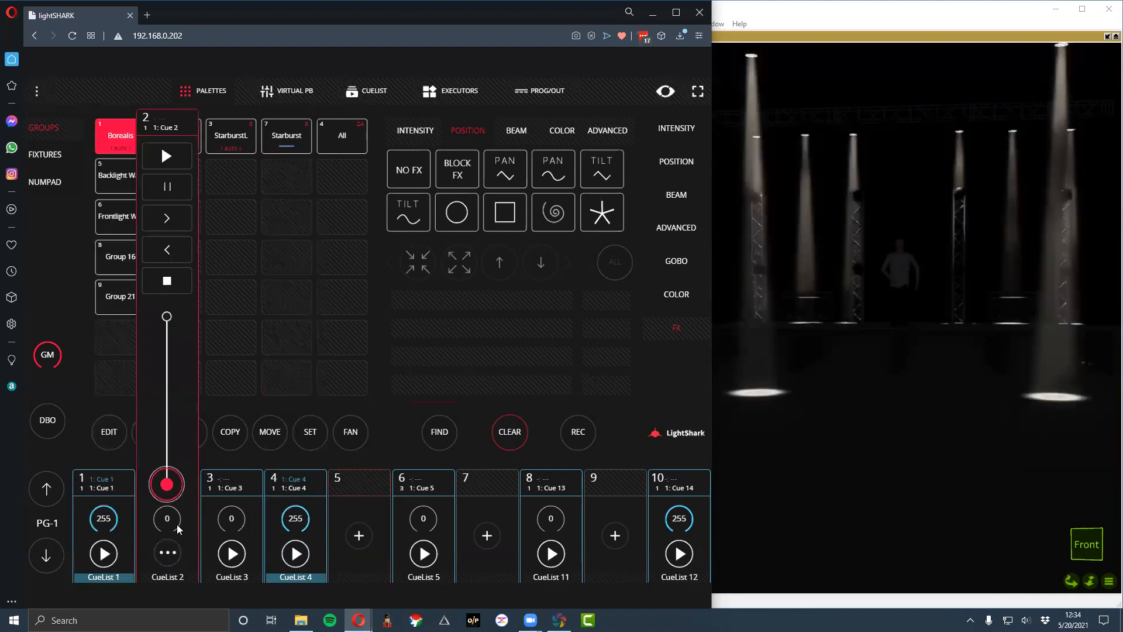
{"action": "left_click", "coordinate": [180, 526]}
{"action": "left_click_drag", "start_coordinate": [168, 319], "coordinate": [167, 484]}
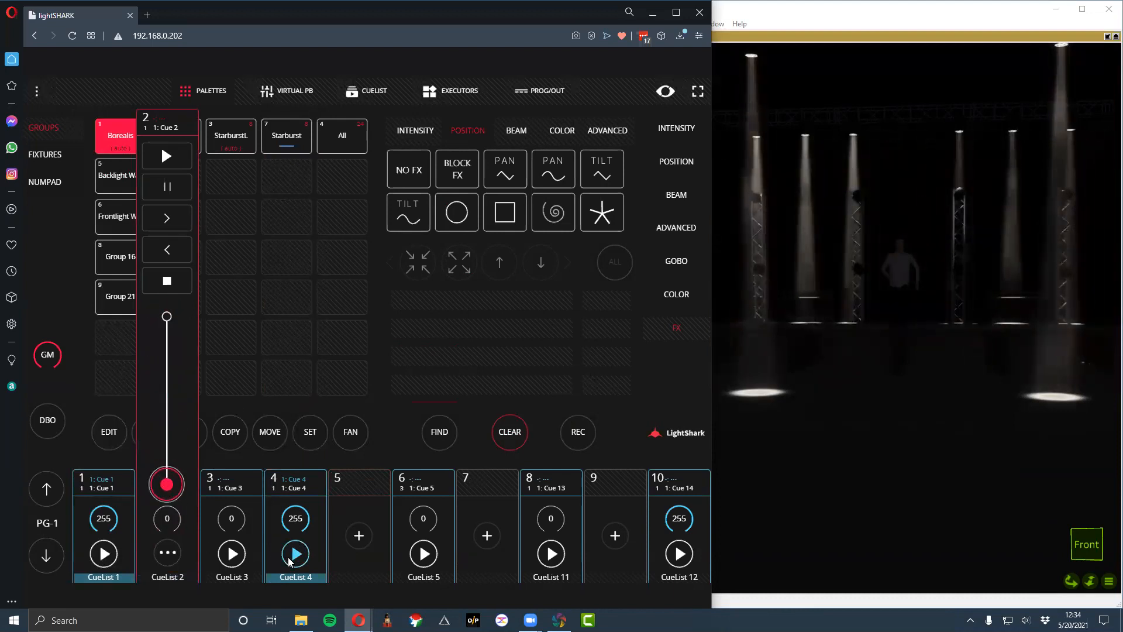
{"action": "left_click", "coordinate": [262, 490]}
{"action": "left_click", "coordinate": [230, 550]}
- Start CueList 5 on playback 6 and raise its fader to 255
{"action": "left_click", "coordinate": [423, 521]}
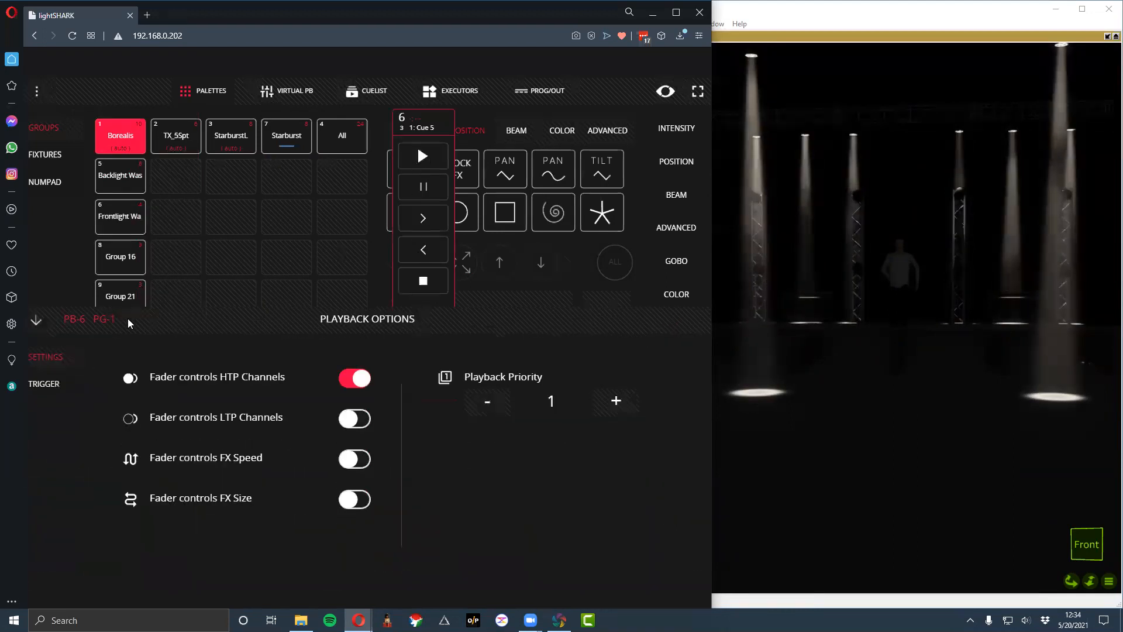
{"action": "left_click", "coordinate": [34, 322]}
{"action": "left_click", "coordinate": [420, 157]}
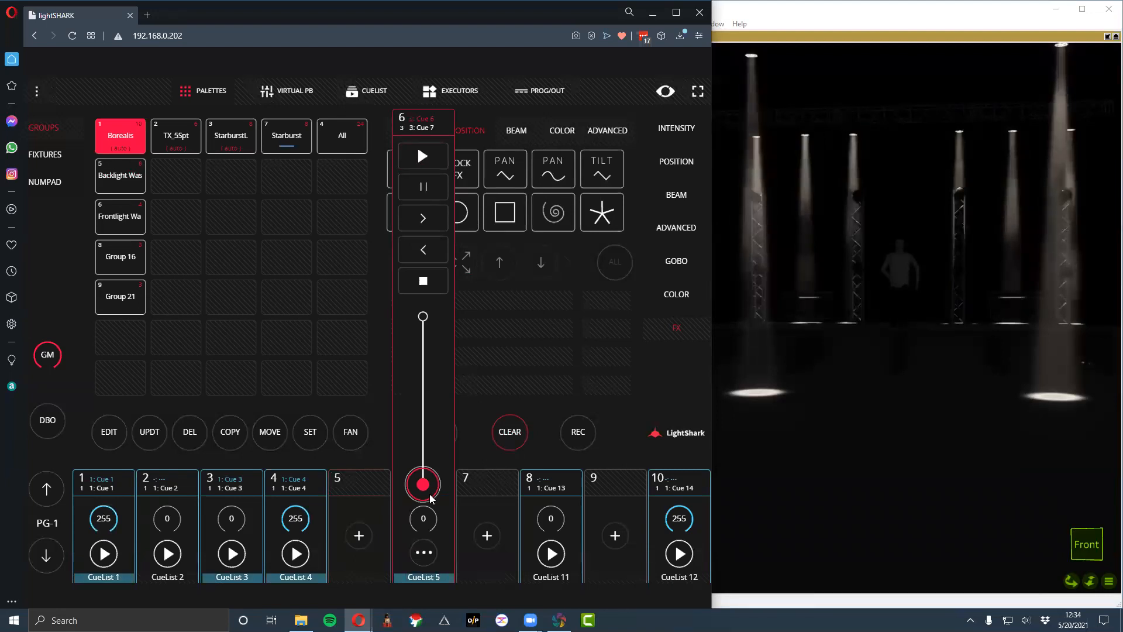
{"action": "left_click_drag", "start_coordinate": [427, 490], "coordinate": [423, 295]}
{"action": "left_click", "coordinate": [297, 496]}
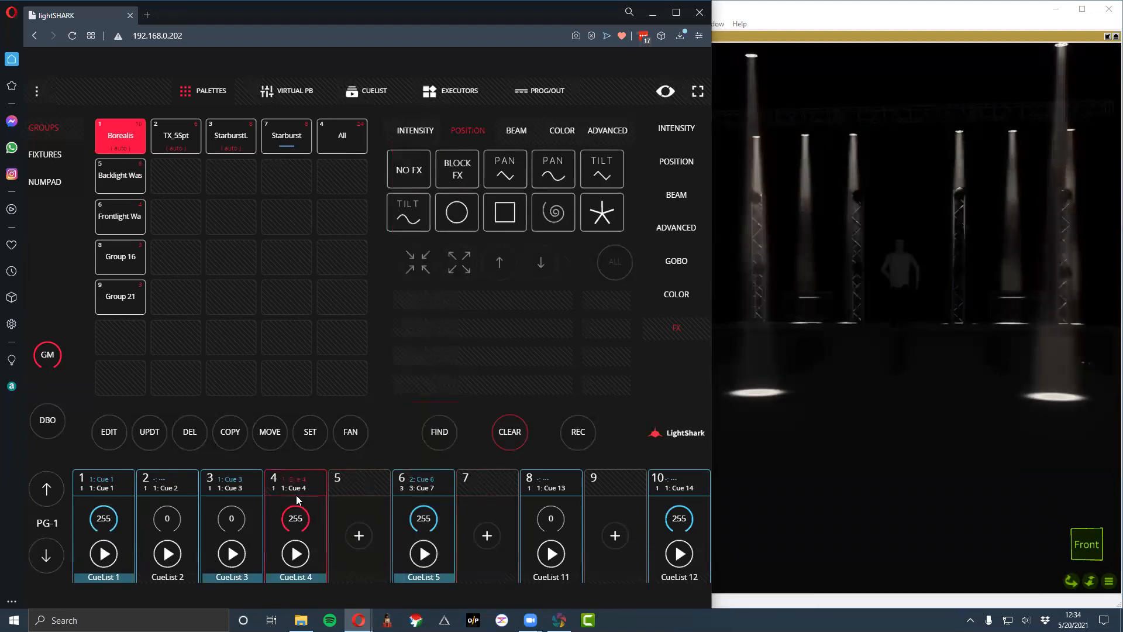
- Raise CueList 3's fader to 255 and run CueList 2 with its fader at 255
{"action": "left_click", "coordinate": [225, 519]}
{"action": "left_click_drag", "start_coordinate": [231, 483], "coordinate": [221, 313]}
{"action": "left_click", "coordinate": [173, 525]}
{"action": "mouse_move", "coordinate": [166, 483]}
{"action": "left_mouse_down"}
{"action": "mouse_move", "coordinate": [166, 318]}
{"action": "mouse_move", "coordinate": [172, 486]}
{"action": "left_mouse_up"}
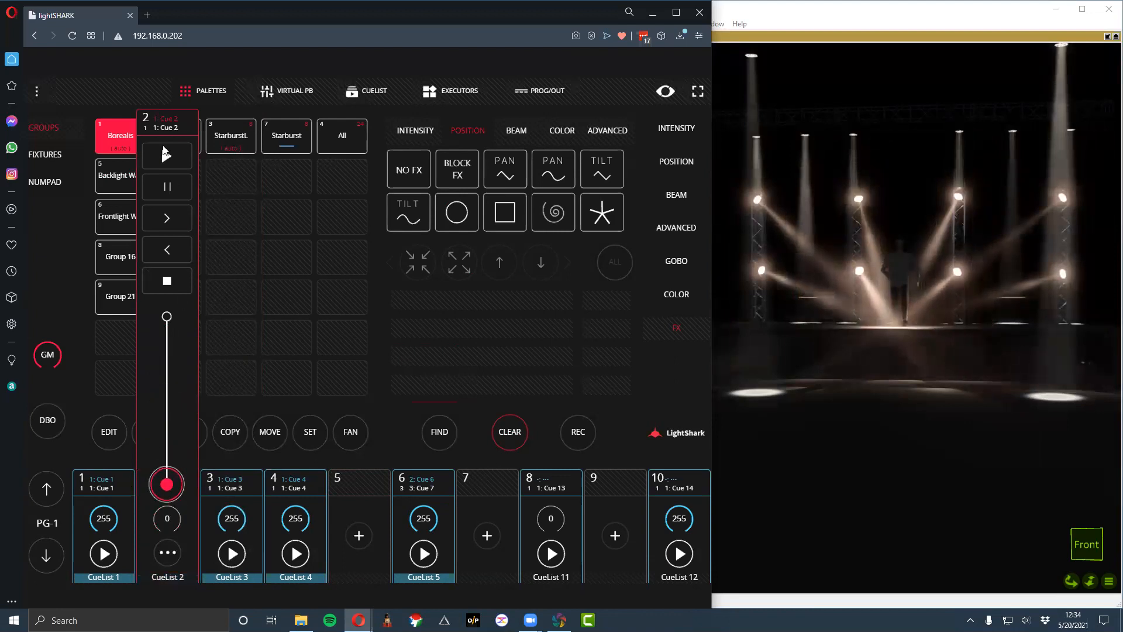
{"action": "left_click_drag", "start_coordinate": [166, 483], "coordinate": [168, 302]}
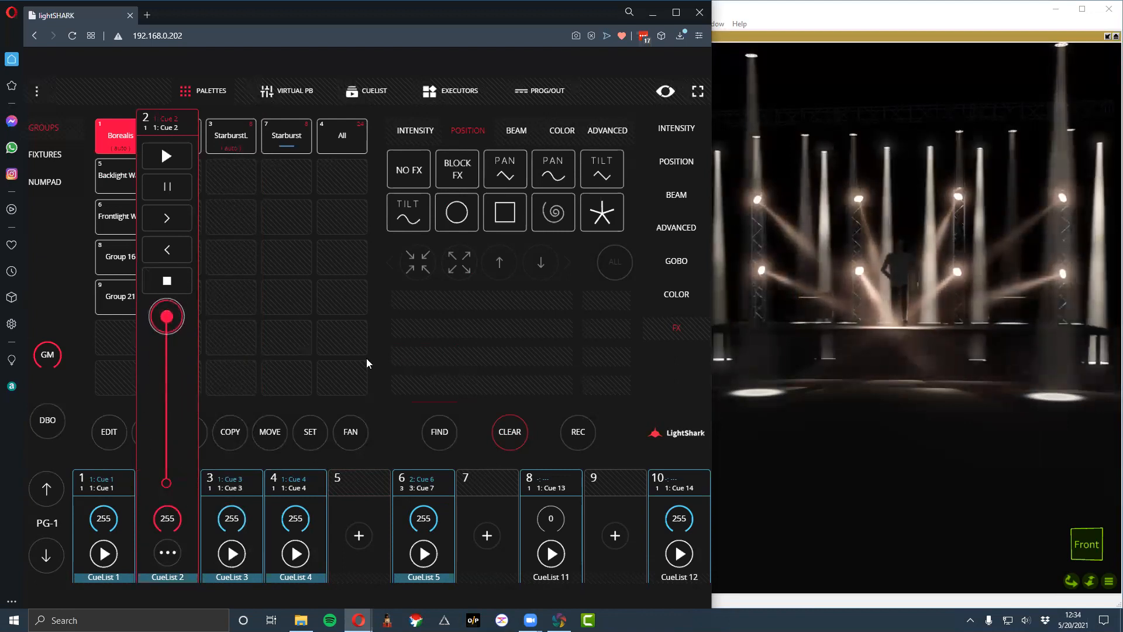
{"action": "left_click", "coordinate": [370, 473]}
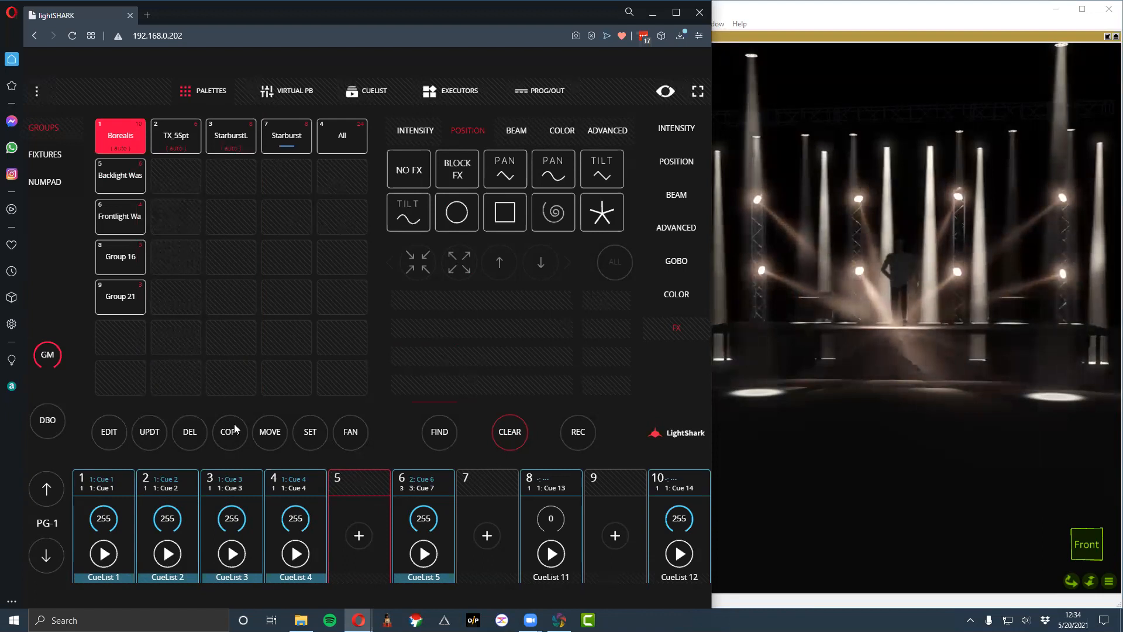
- Stop CueList 1 and open the virtual playbacks
{"action": "left_click", "coordinate": [85, 486]}
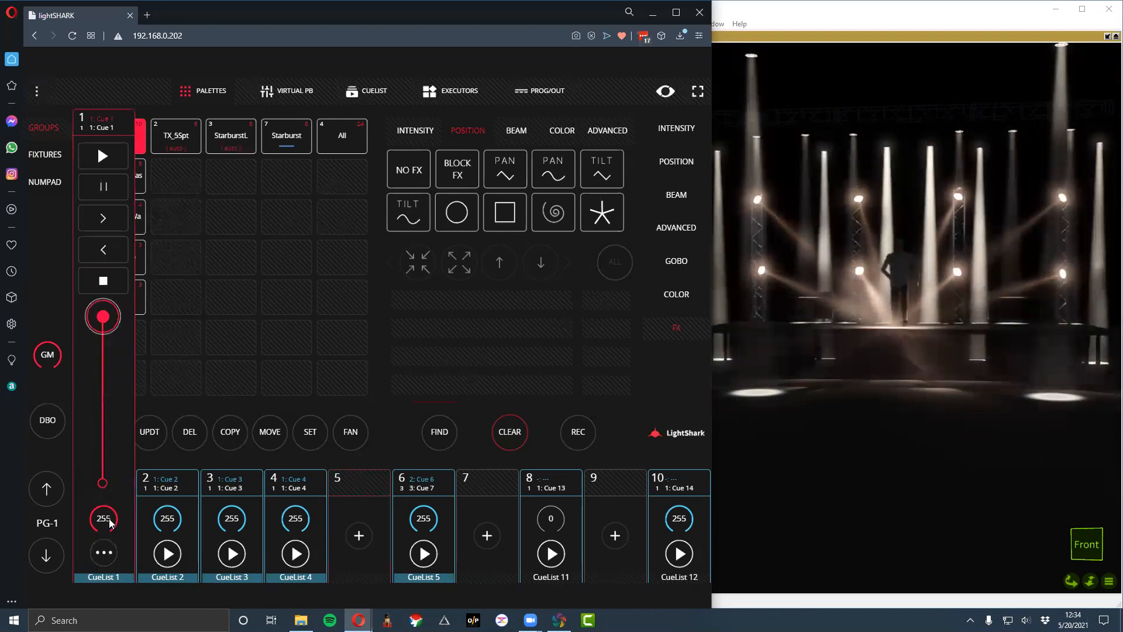
{"action": "left_click", "coordinate": [106, 279]}
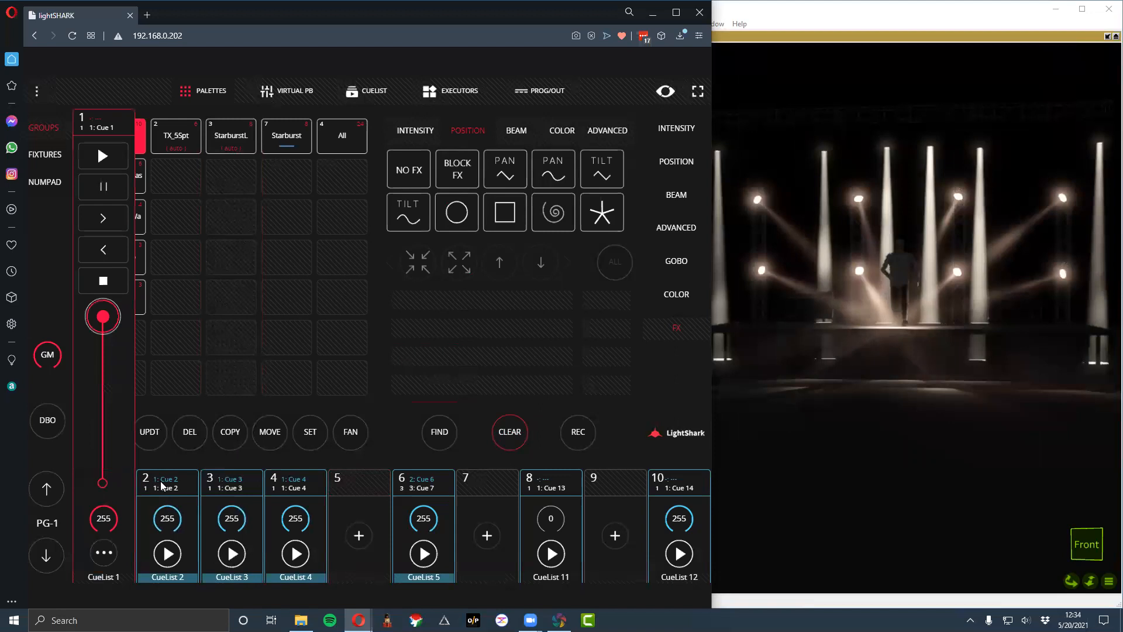
{"action": "left_click", "coordinate": [286, 91]}
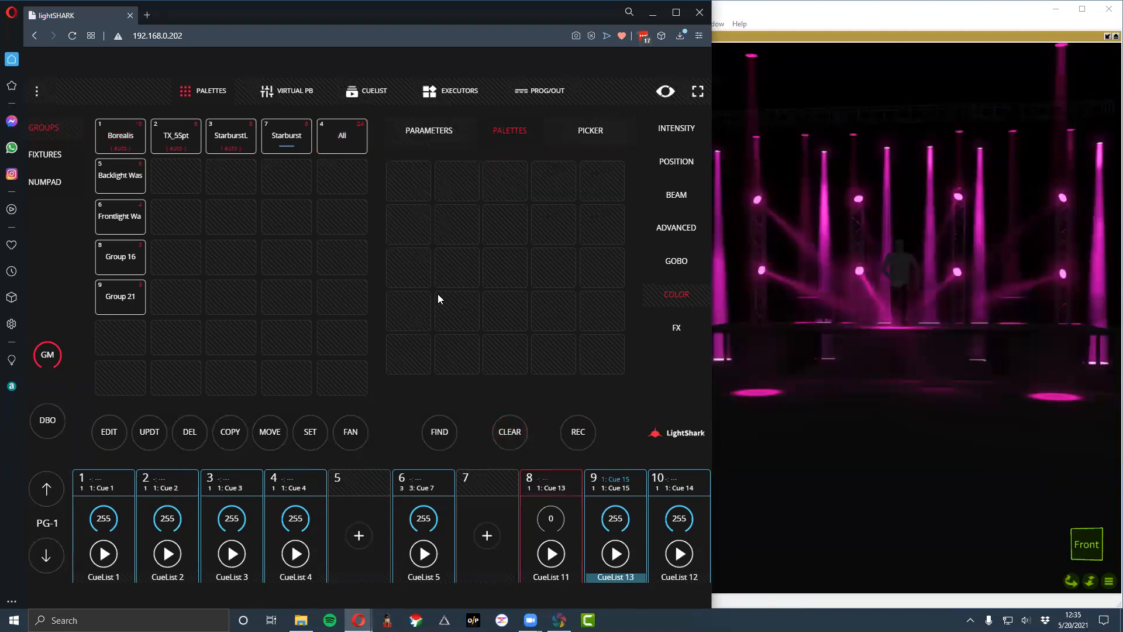
- Start CueList 12 on playback 10 to try its look, and stop it again
{"action": "left_click", "coordinate": [675, 525]}
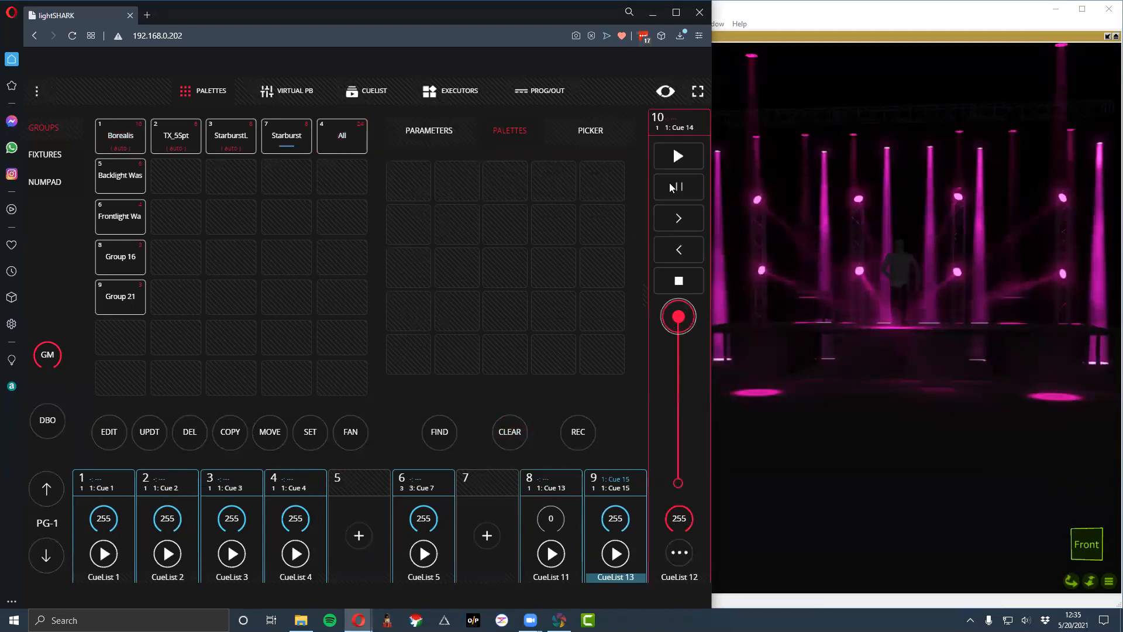
{"action": "left_click", "coordinate": [673, 158]}
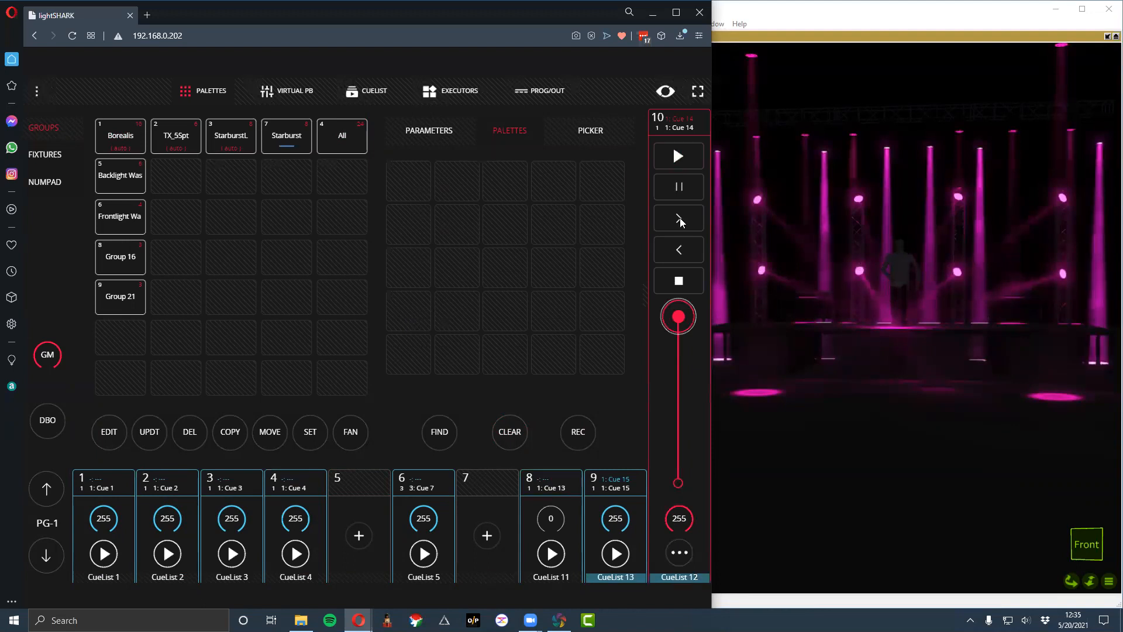
{"action": "left_click", "coordinate": [689, 280]}
- Try CueList 11's fader, return it to 0, and select CueList 13's playback
{"action": "left_click", "coordinate": [564, 482]}
{"action": "left_click", "coordinate": [551, 520]}
{"action": "mouse_move", "coordinate": [551, 481]}
{"action": "left_mouse_down"}
{"action": "mouse_move", "coordinate": [552, 336]}
{"action": "mouse_move", "coordinate": [549, 482]}
{"action": "left_mouse_up"}
{"action": "left_click_drag", "start_coordinate": [547, 408], "coordinate": [548, 483]}
{"action": "left_click", "coordinate": [603, 491]}
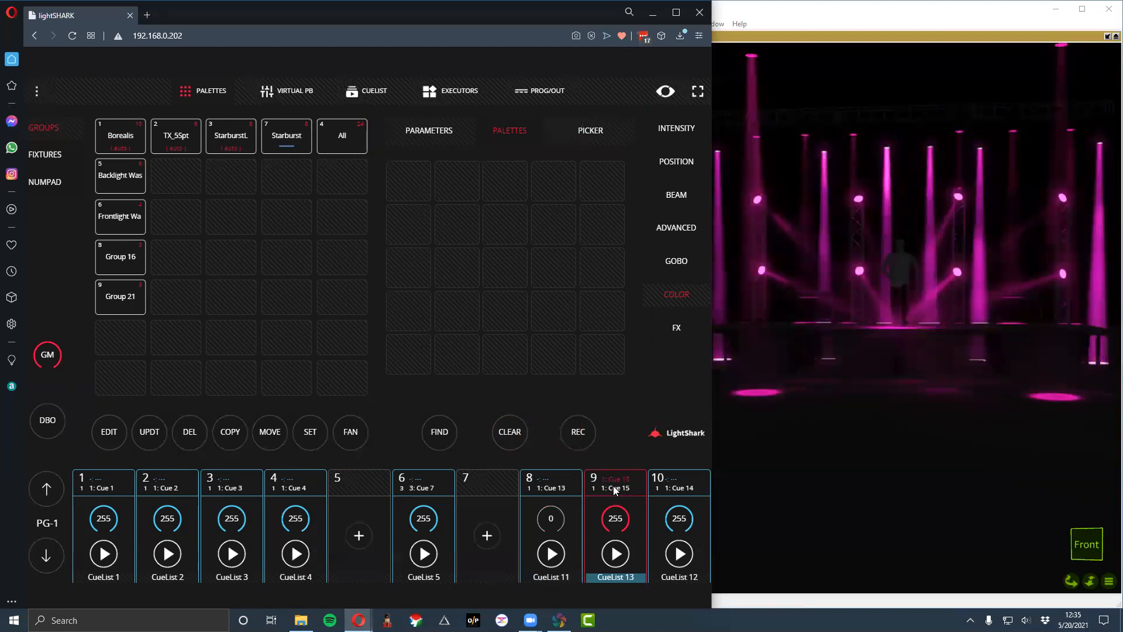
- Apply the G Flicker color effect to the All group after trying the B and R flickers
{"action": "left_click", "coordinate": [338, 140]}
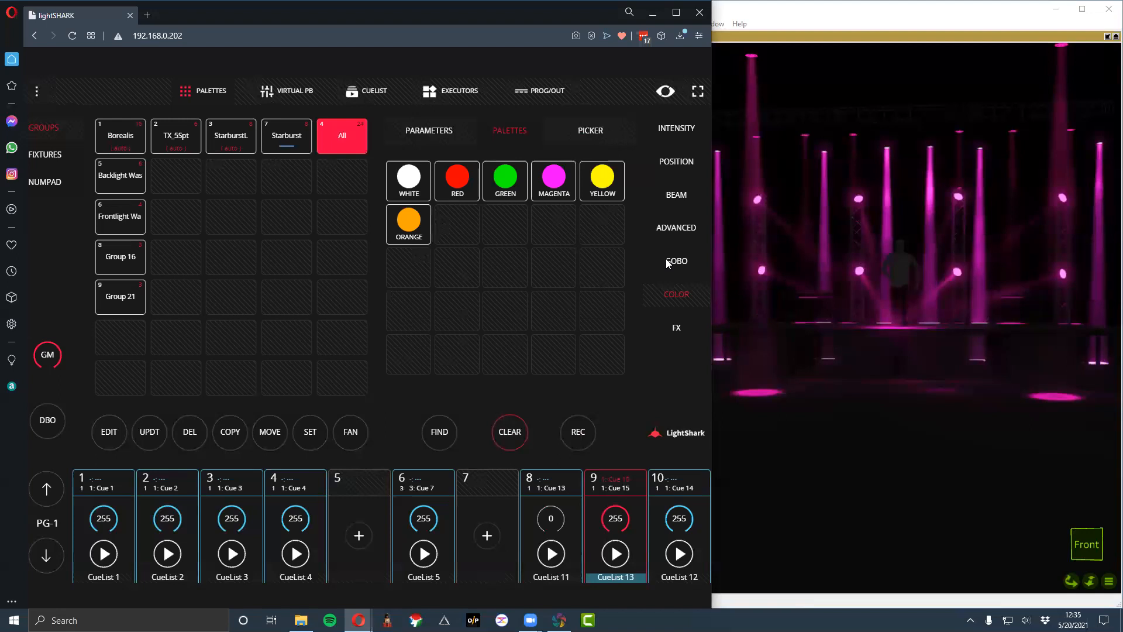
{"action": "left_click", "coordinate": [673, 326]}
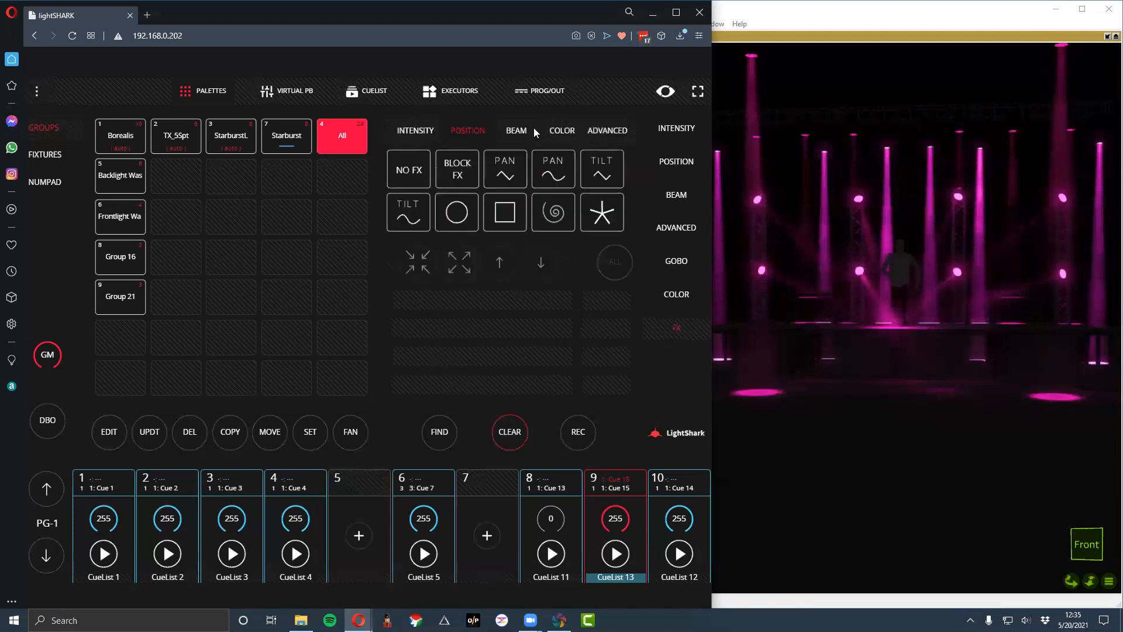
{"action": "left_click", "coordinate": [559, 132]}
{"action": "left_click", "coordinate": [545, 178]}
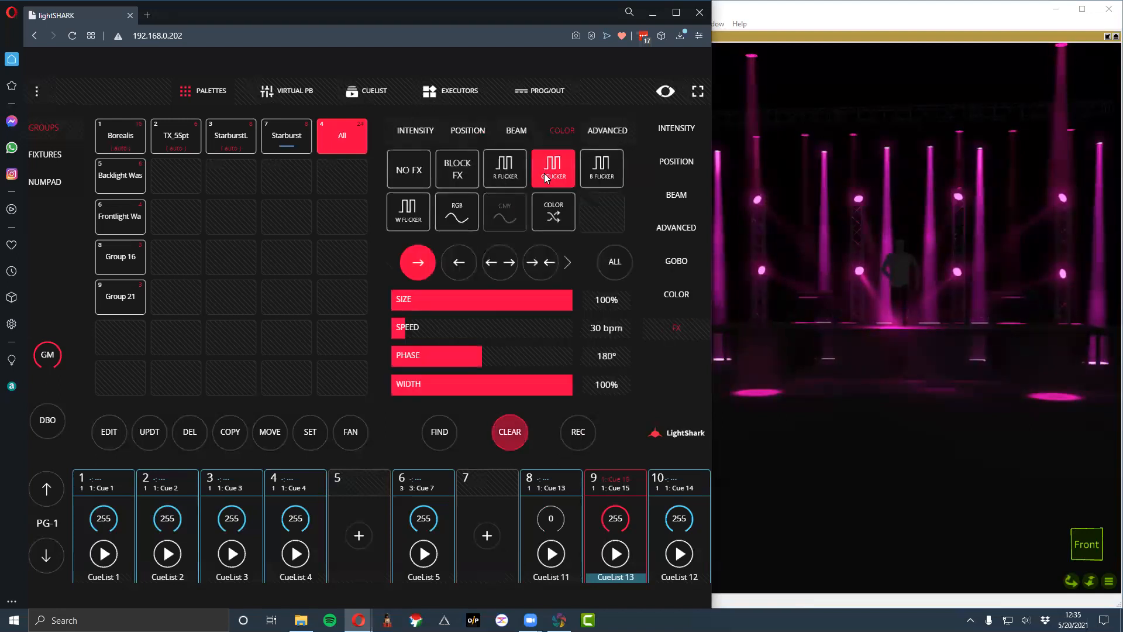
{"action": "left_click", "coordinate": [606, 168]}
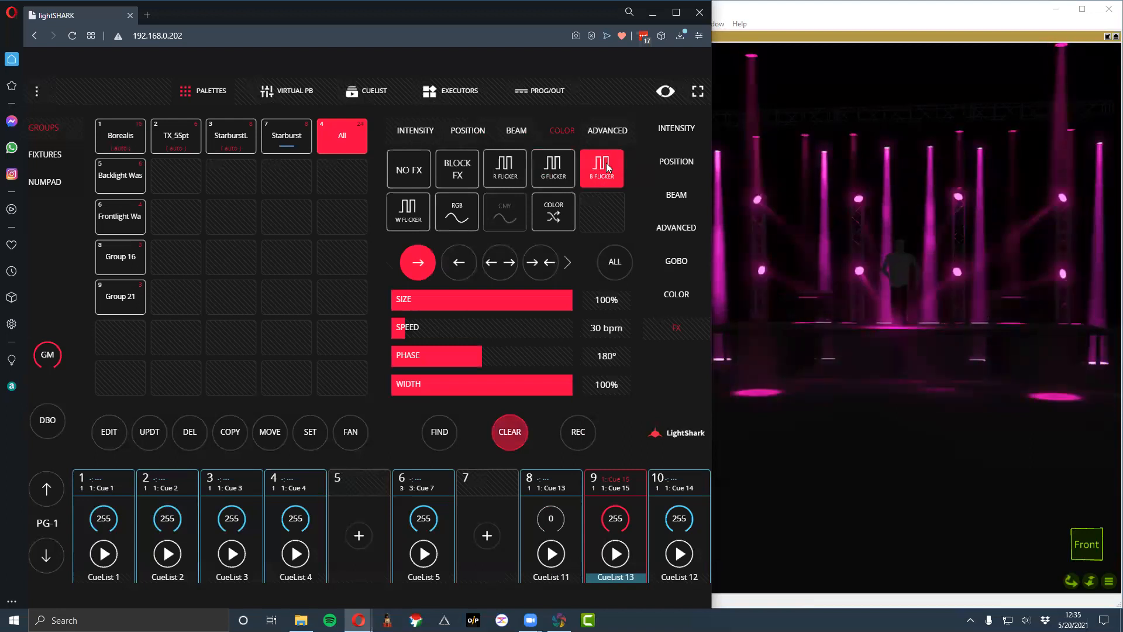
{"action": "left_click", "coordinate": [519, 172]}
{"action": "left_click", "coordinate": [573, 172]}
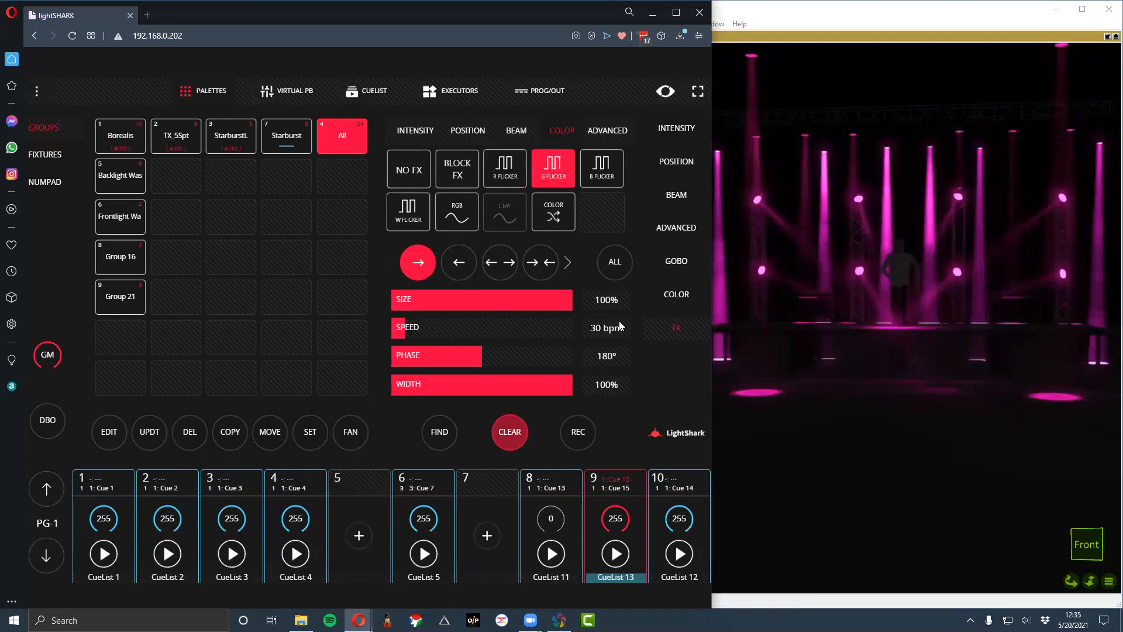
- Set the G Flicker effect to a 238° phase and 25 bpm speed, and record it to CueList 13 on playback 9
{"action": "left_click_drag", "start_coordinate": [462, 355], "coordinate": [480, 355]}
{"action": "left_click_drag", "start_coordinate": [434, 325], "coordinate": [502, 358]}
{"action": "left_click_drag", "start_coordinate": [433, 326], "coordinate": [377, 331]}
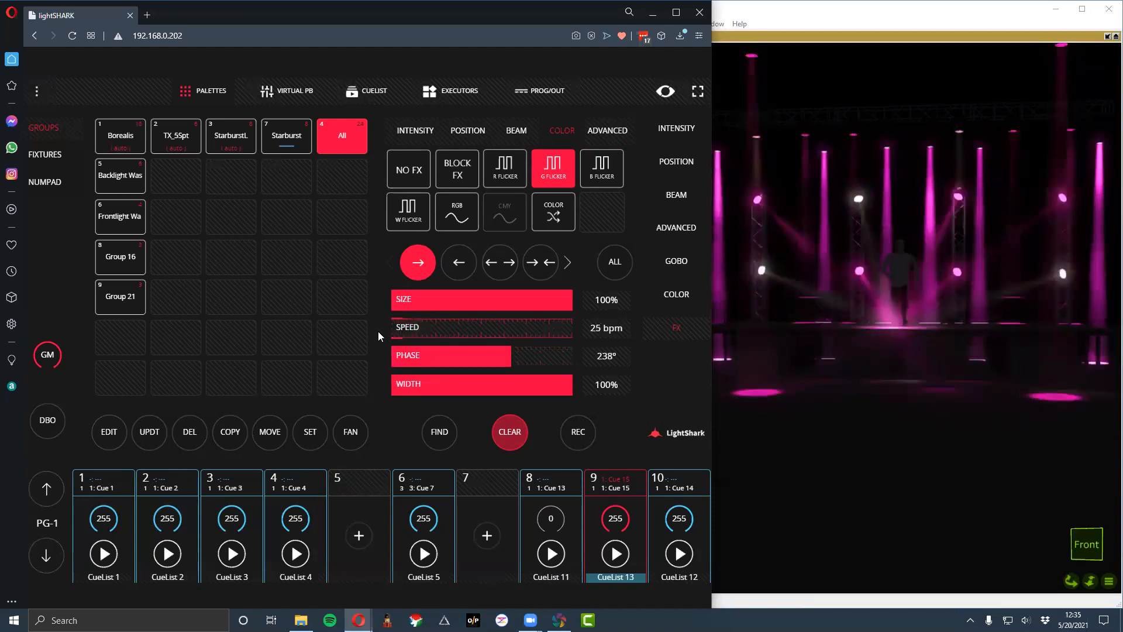
{"action": "left_click", "coordinate": [571, 430]}
{"action": "left_click", "coordinate": [630, 489]}
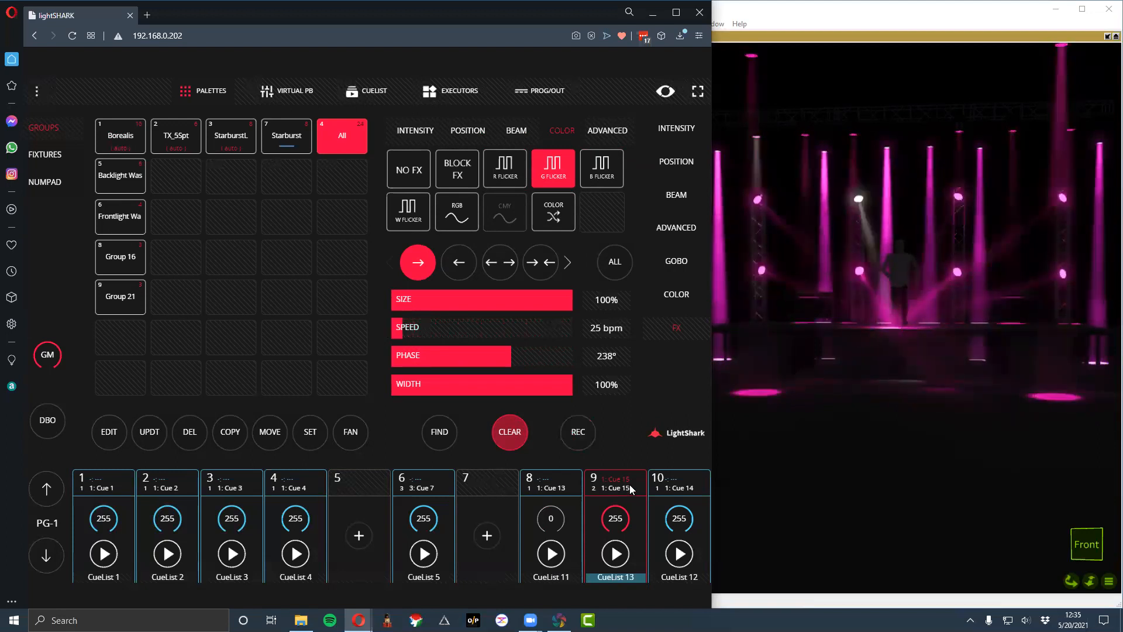
- Remove the color effect from the All group, add Borealis to the selection, and apply the circle position effect with a 267° phase
{"action": "left_click", "coordinate": [416, 173]}
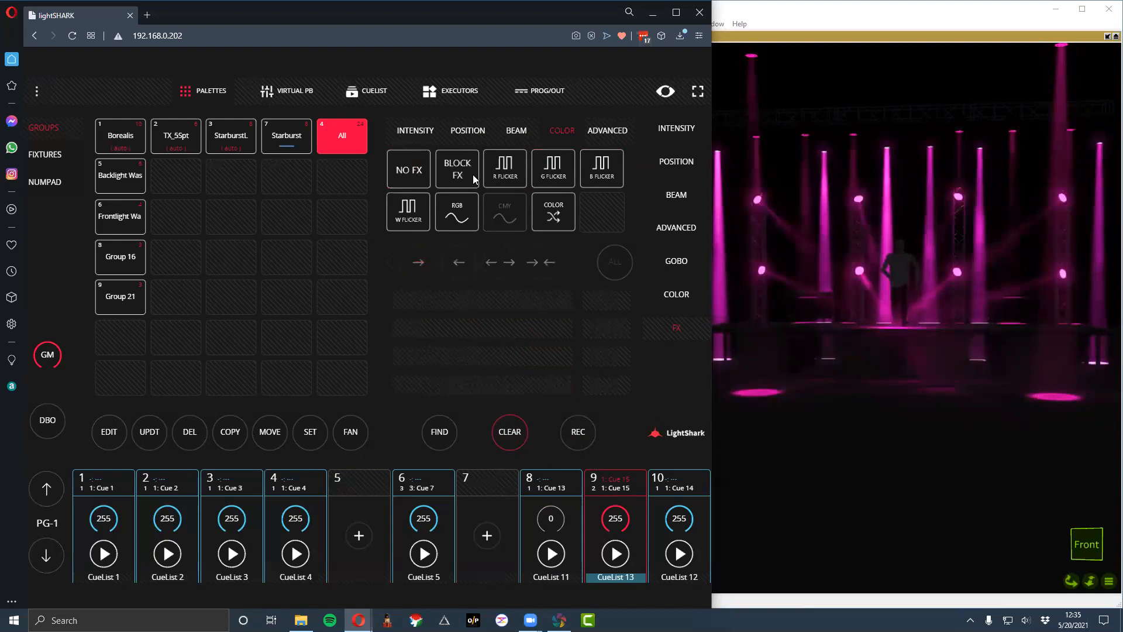
{"action": "left_click", "coordinate": [411, 176]}
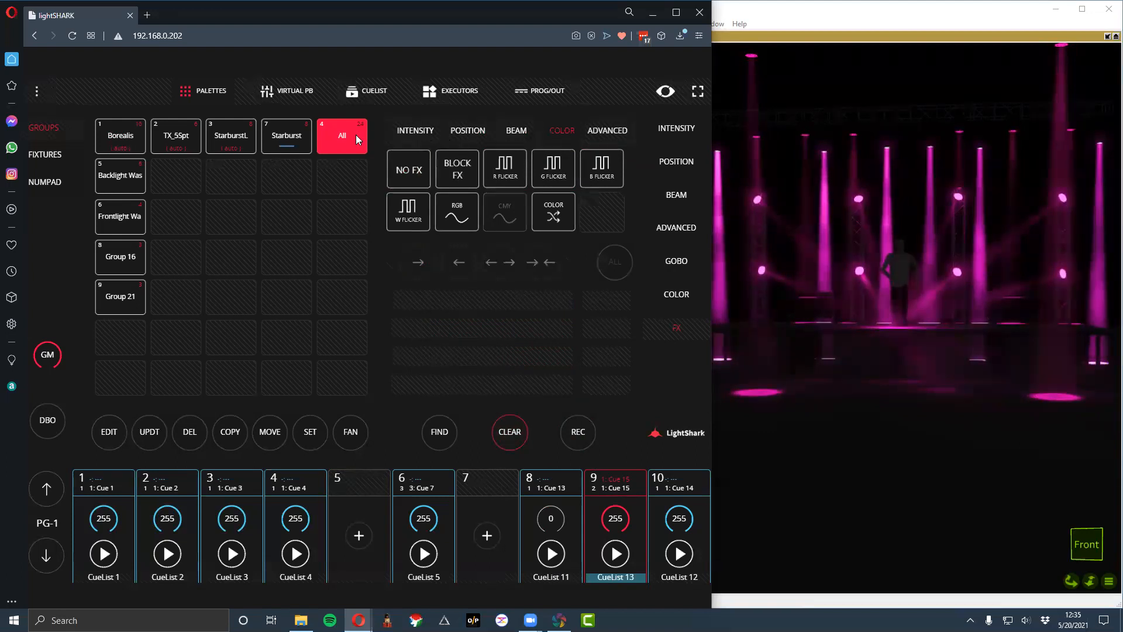
{"action": "left_click", "coordinate": [143, 138]}
{"action": "left_click", "coordinate": [475, 131]}
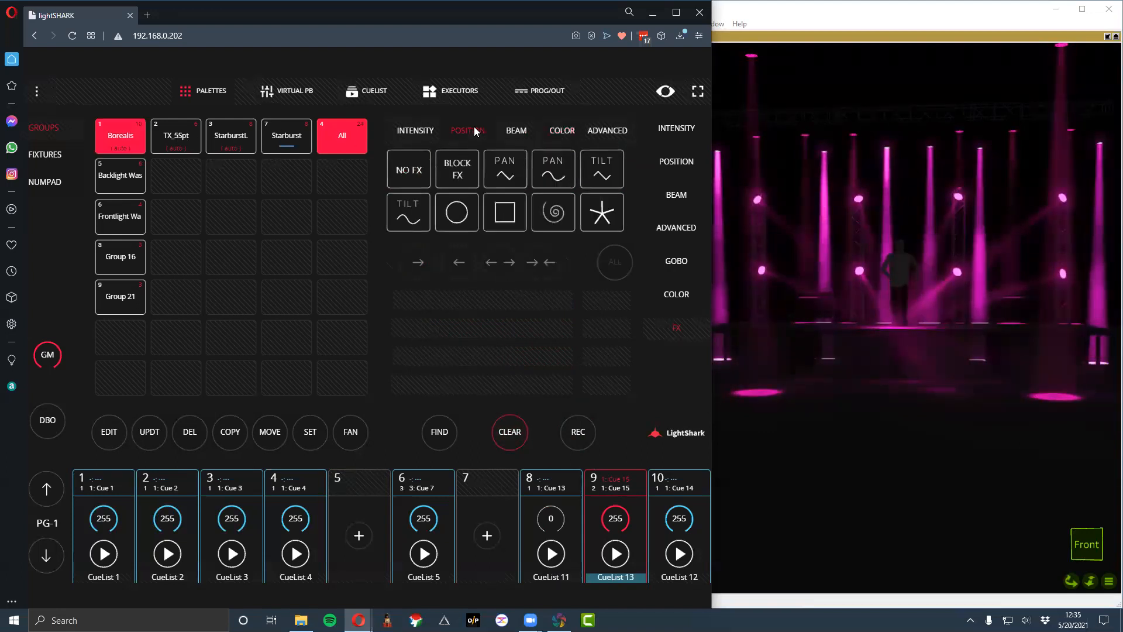
{"action": "left_click", "coordinate": [459, 212]}
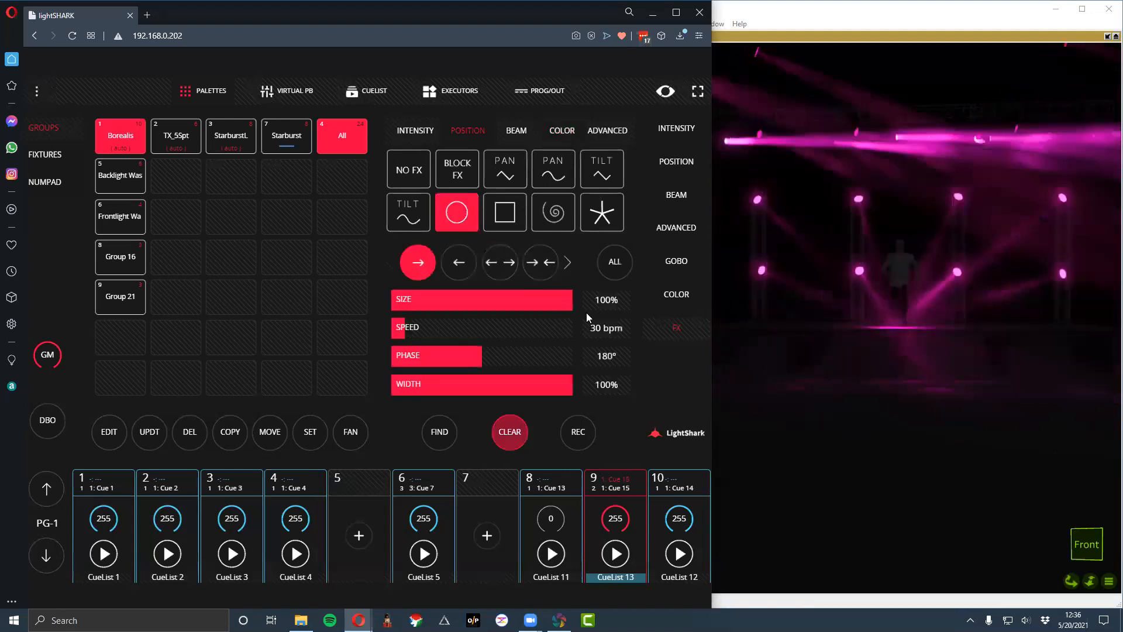
{"action": "left_click_drag", "start_coordinate": [450, 354], "coordinate": [531, 357]}
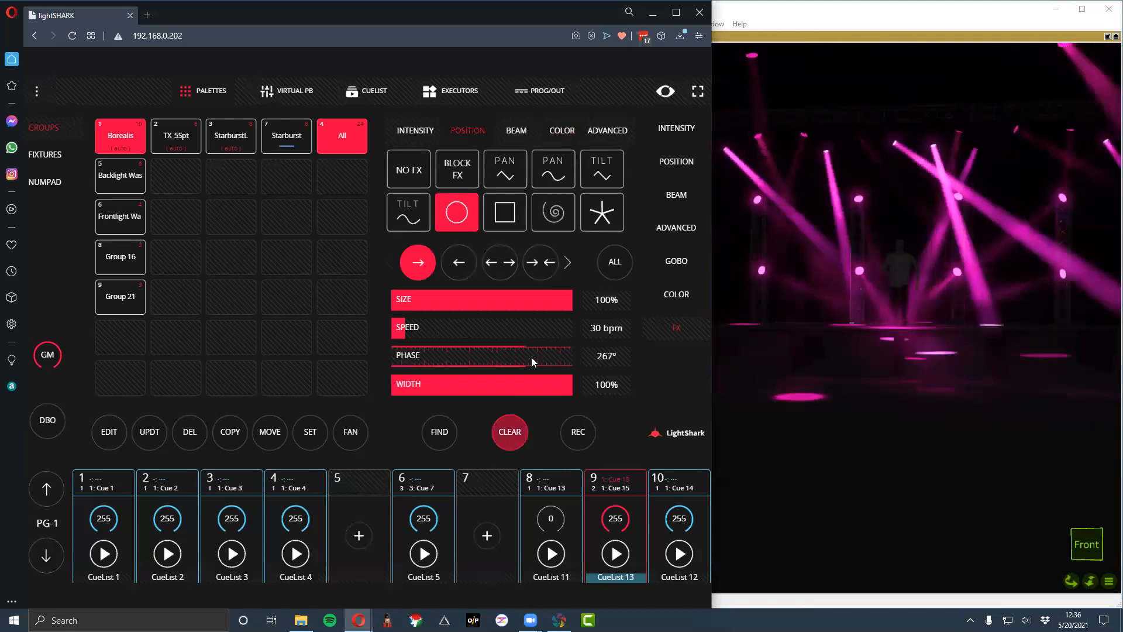
- Record the circle effect to CueList 13 on playback 9 and clear the programmer
{"action": "left_click", "coordinate": [577, 431]}
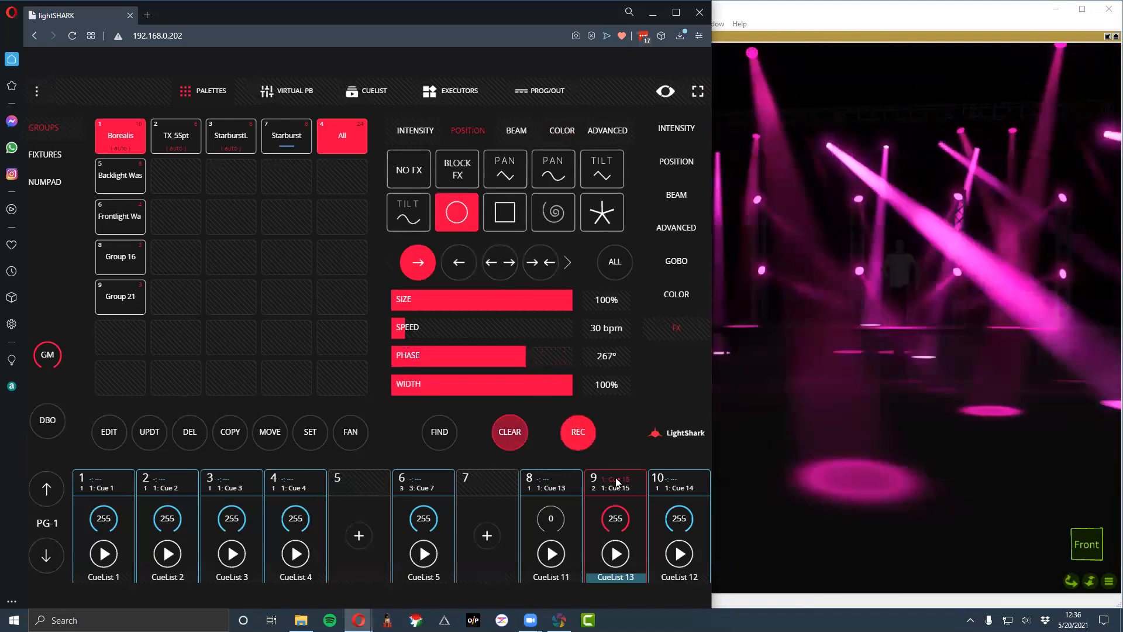
{"action": "left_click", "coordinate": [621, 490]}
{"action": "left_click", "coordinate": [511, 432]}
{"action": "left_click", "coordinate": [511, 432]}
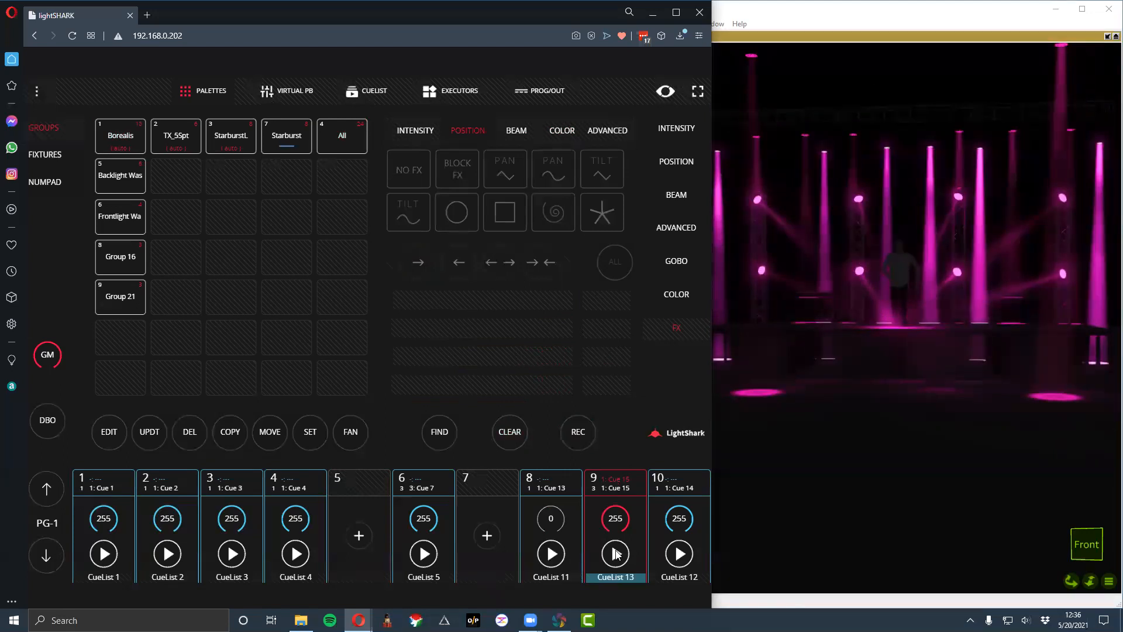
- Step CueList 13 through its cues up to Cue 17, starting CueList 1 before the last one
{"action": "left_click", "coordinate": [616, 554]}
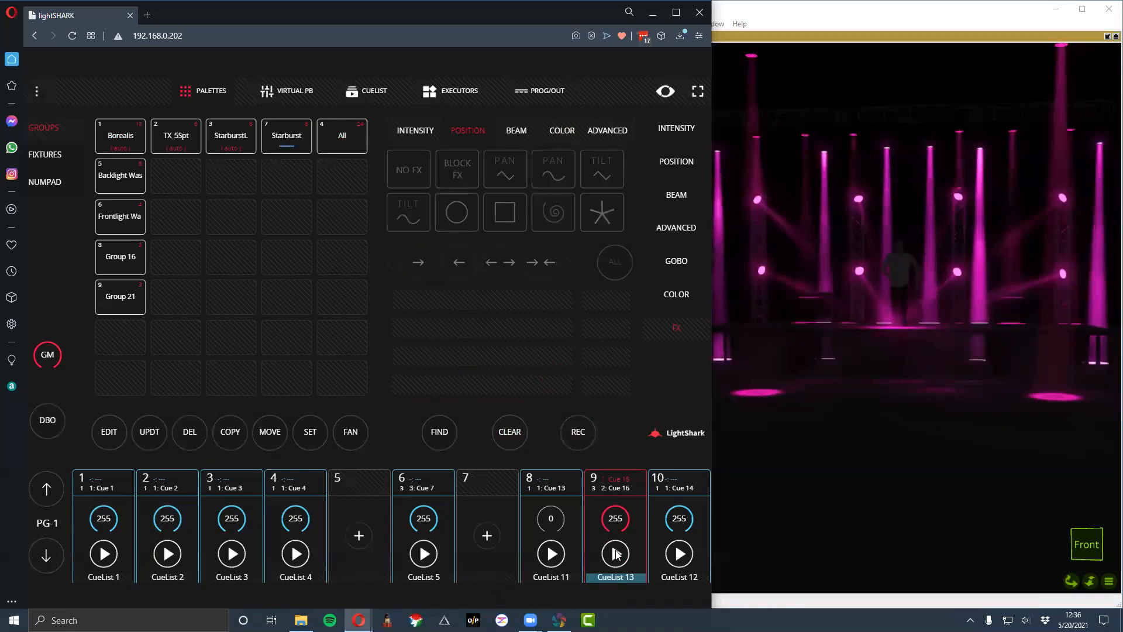
{"action": "left_click", "coordinate": [616, 553]}
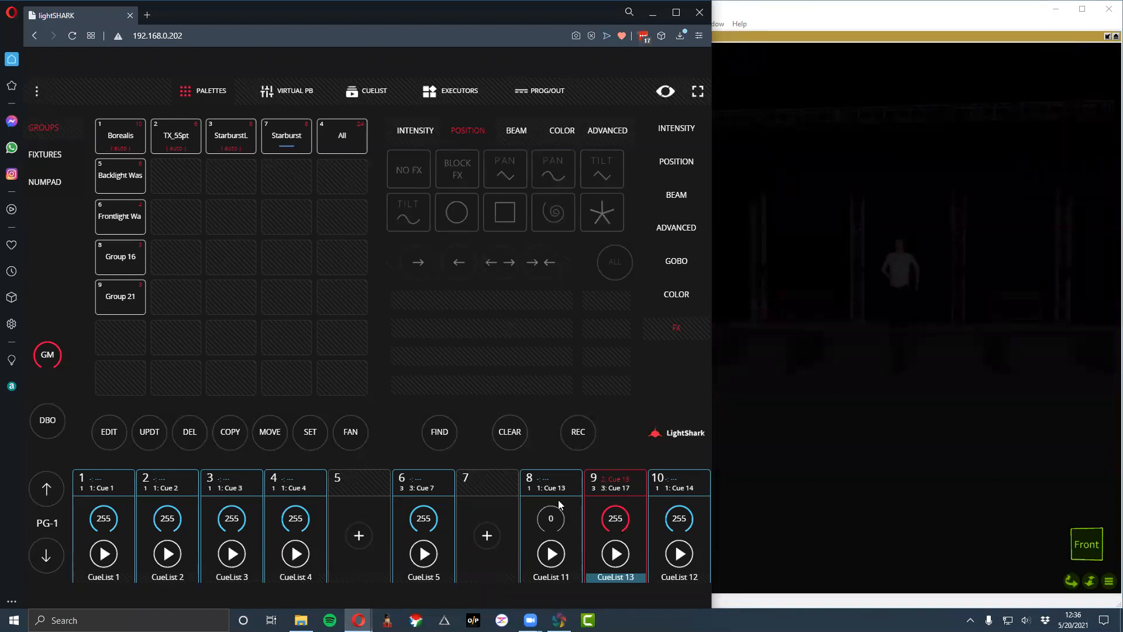
{"action": "left_click", "coordinate": [92, 495]}
{"action": "left_click", "coordinate": [103, 523]}
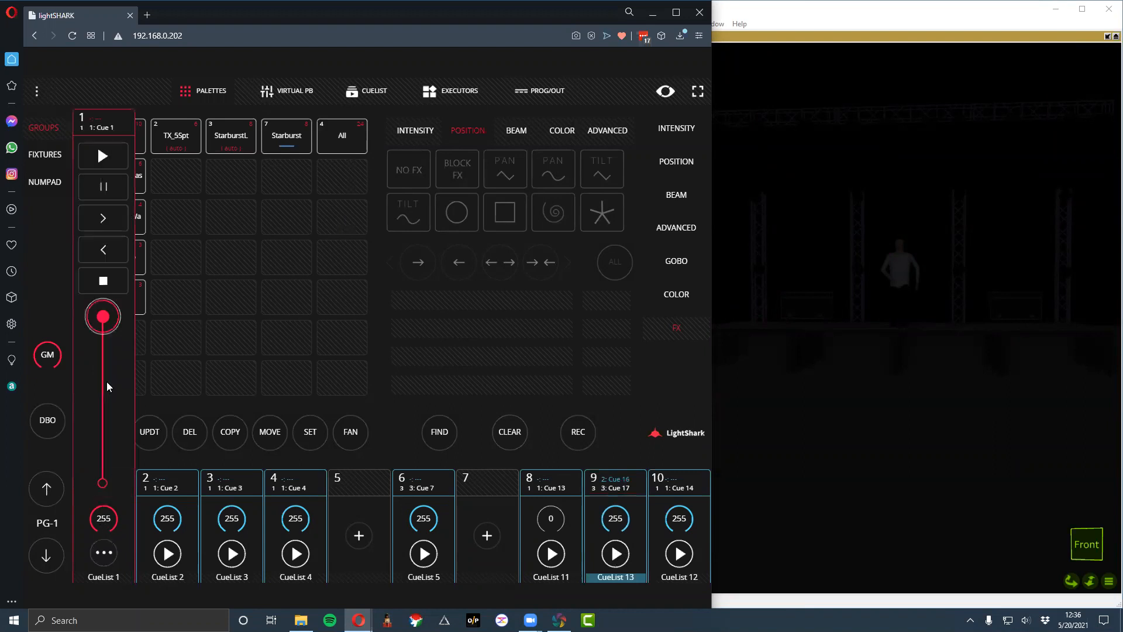
{"action": "left_click", "coordinate": [105, 154]}
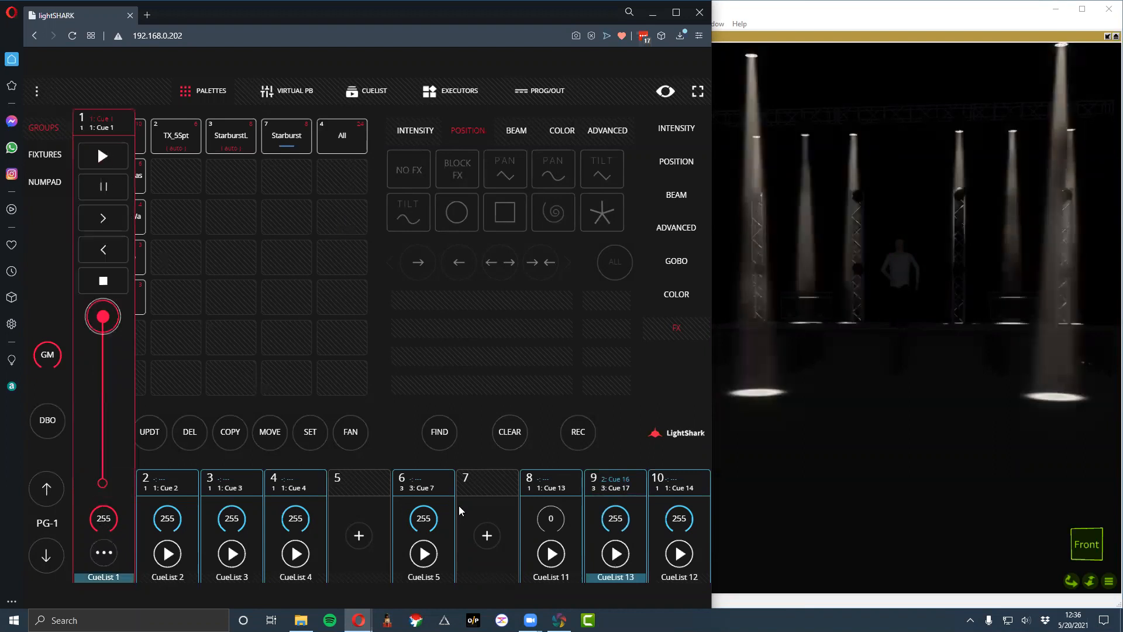
{"action": "left_click", "coordinate": [614, 552]}
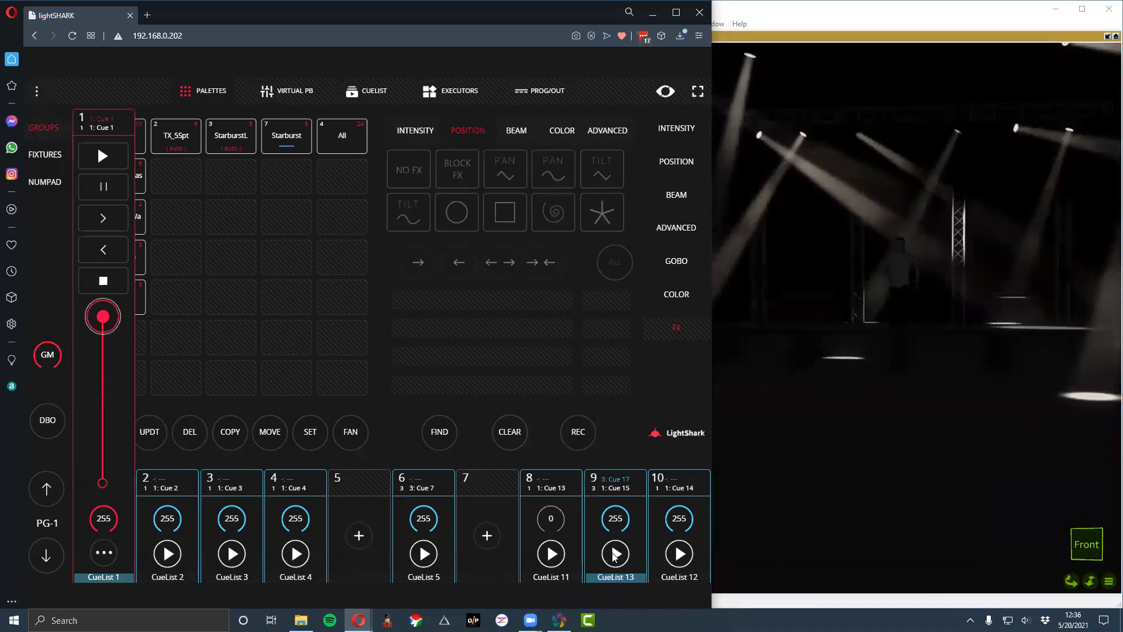
{"action": "left_click", "coordinate": [491, 479]}
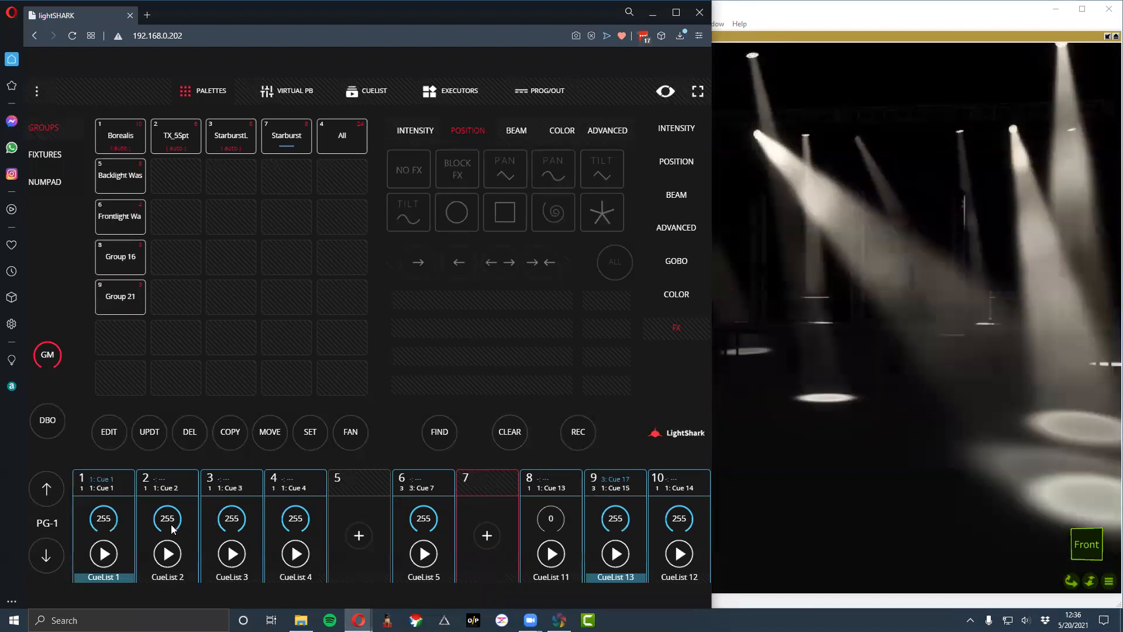
- Start CueLists 2, 3 and 4, and advance CueList 13 to Cue 15
{"action": "left_click", "coordinate": [170, 548]}
{"action": "left_click", "coordinate": [171, 549]}
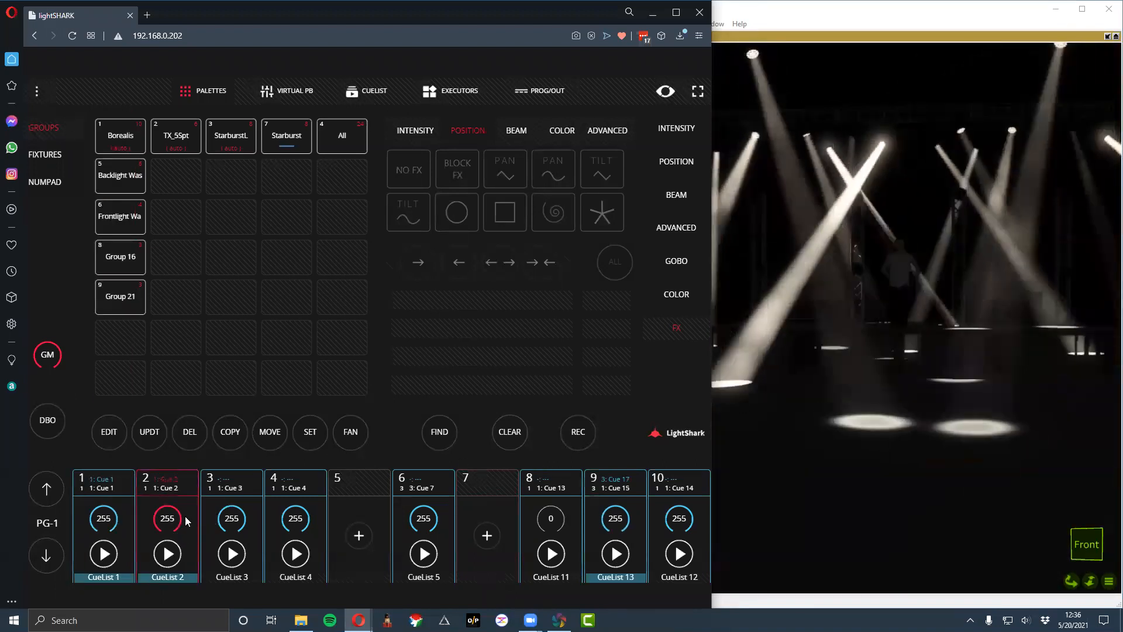
{"action": "left_click", "coordinate": [231, 552]}
{"action": "left_click", "coordinate": [295, 553]}
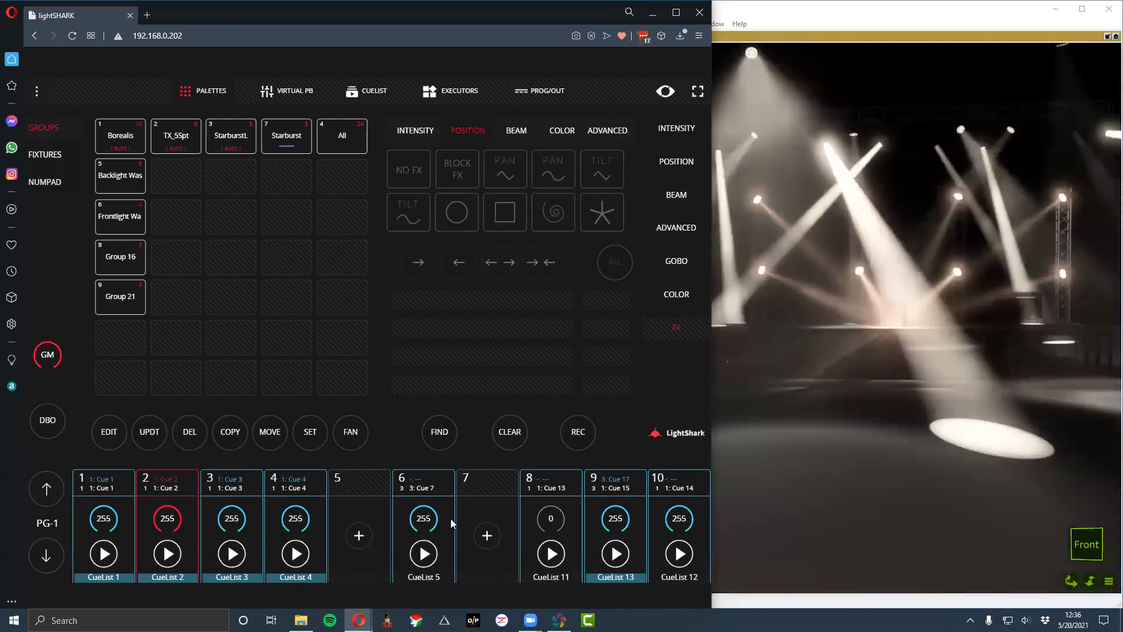
{"action": "left_click", "coordinate": [615, 554]}
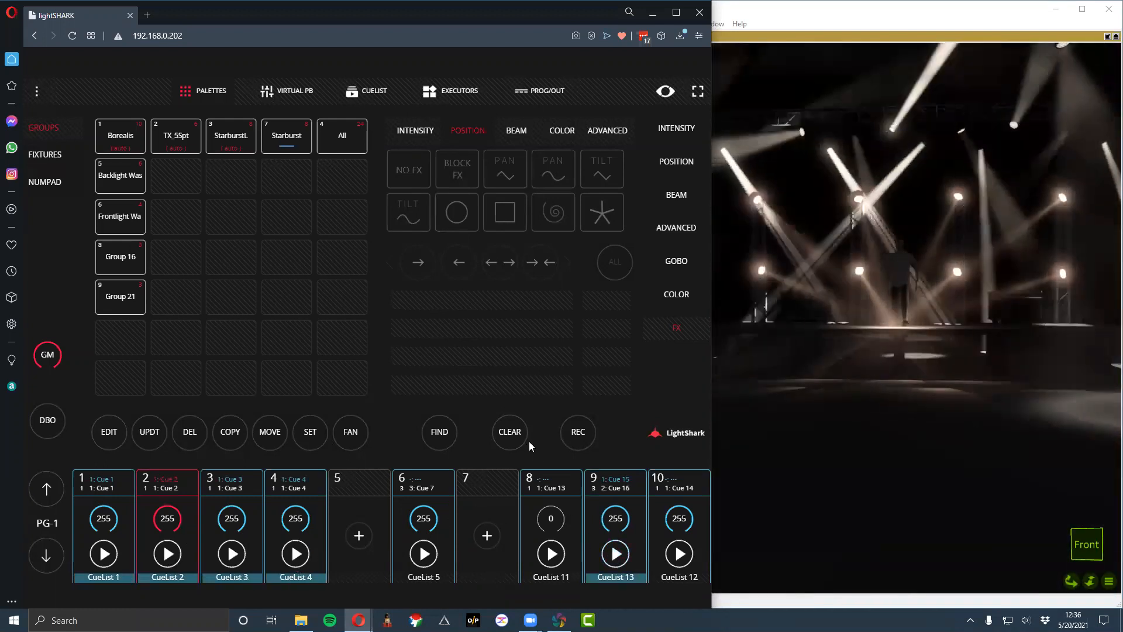
- Clear the programmer and stop CueList 13 on playback 9
{"action": "left_click", "coordinate": [512, 431]}
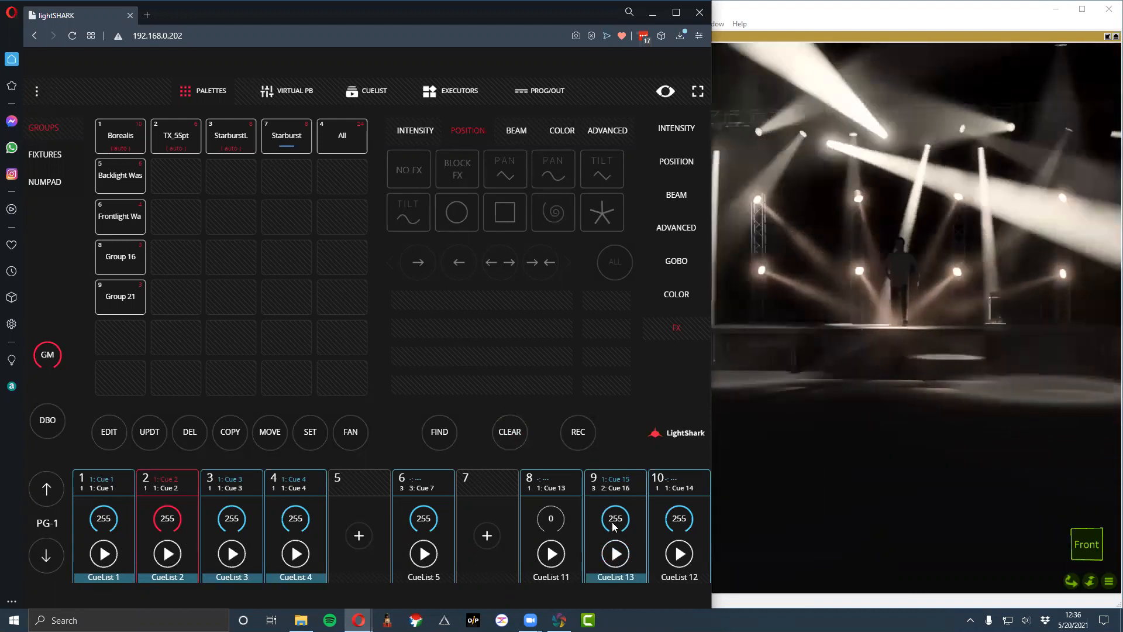
{"action": "left_click", "coordinate": [614, 520]}
{"action": "left_click", "coordinate": [612, 283]}
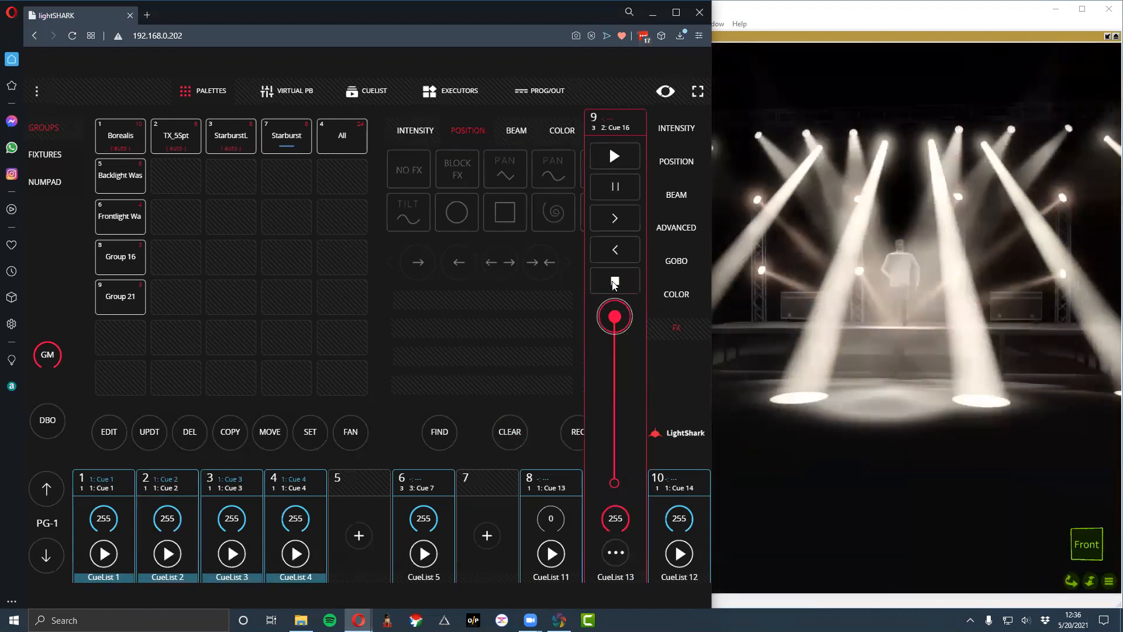
{"action": "left_click", "coordinate": [505, 485]}
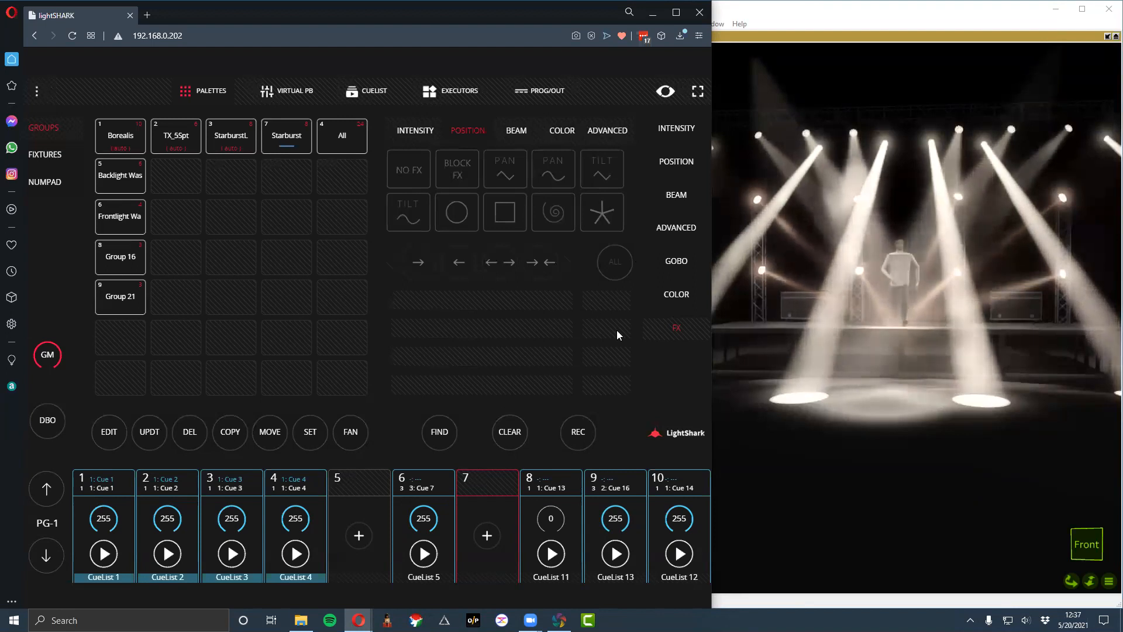
- Open the WorkPro LightShark website in a new browser tab and enter its LSCloud portal
{"action": "key", "text": "ctrl+t"}
{"action": "type", "text": "wor"}
{"action": "key", "text": "Return"}
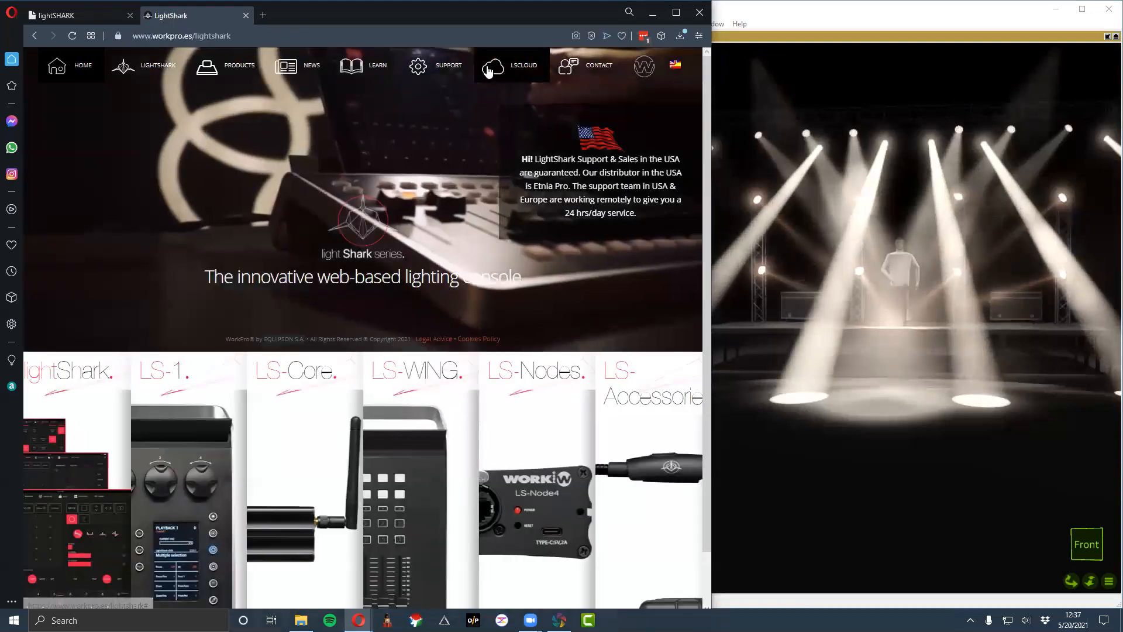
{"action": "left_click", "coordinate": [495, 70]}
{"action": "left_click", "coordinate": [285, 265]}
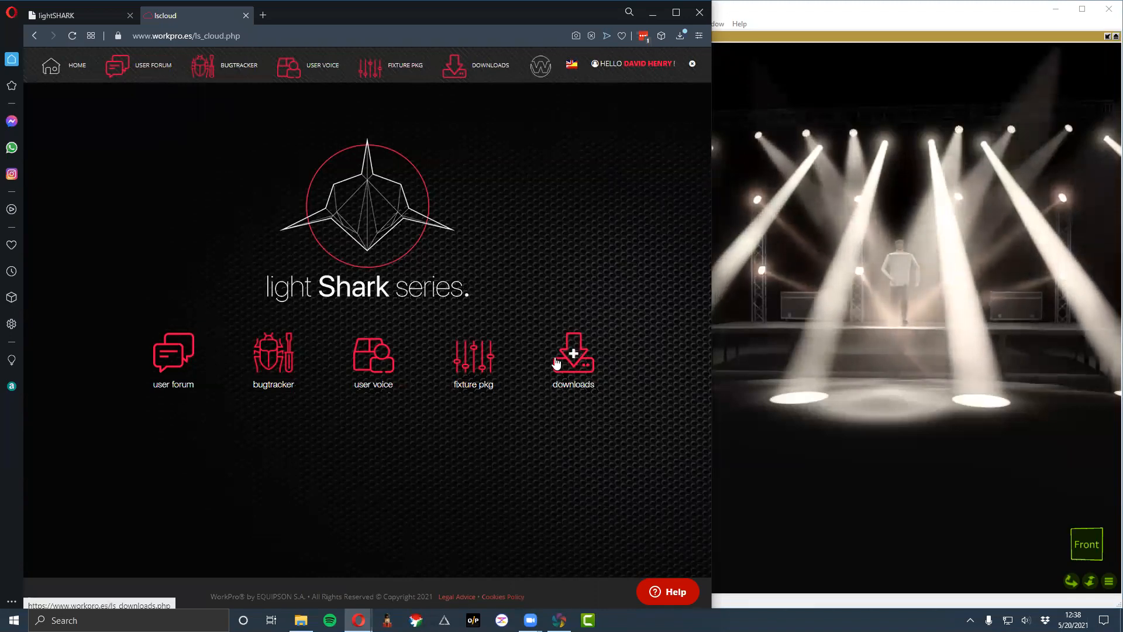
- Open the User Voice list and highlight its New FX engine request
{"action": "left_click", "coordinate": [370, 360]}
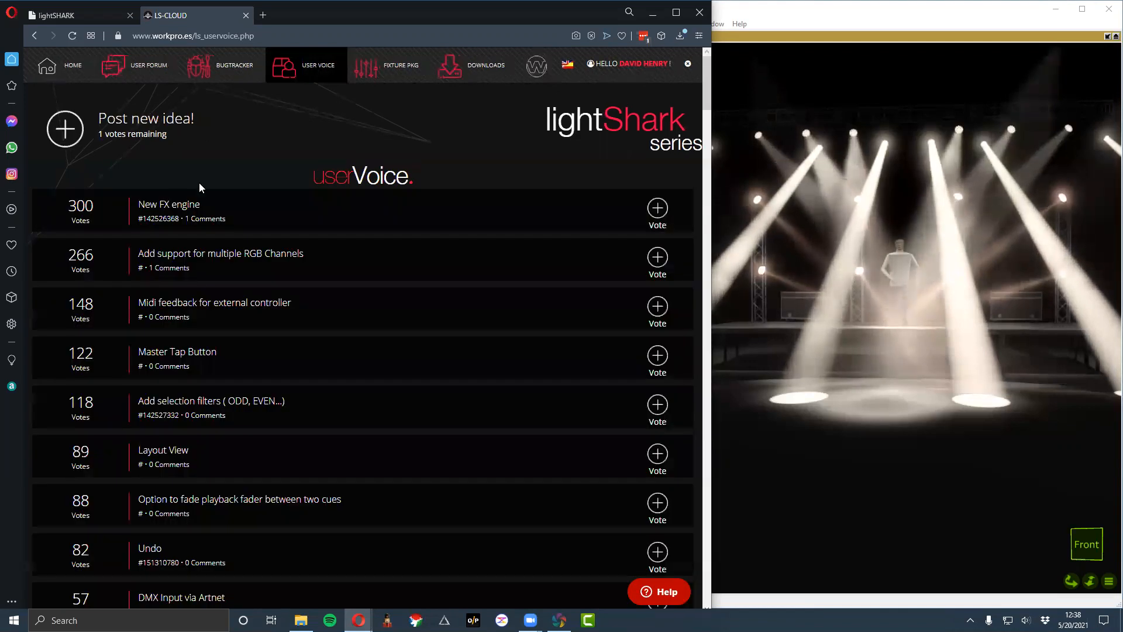
{"action": "left_click_drag", "start_coordinate": [59, 202], "coordinate": [293, 213]}
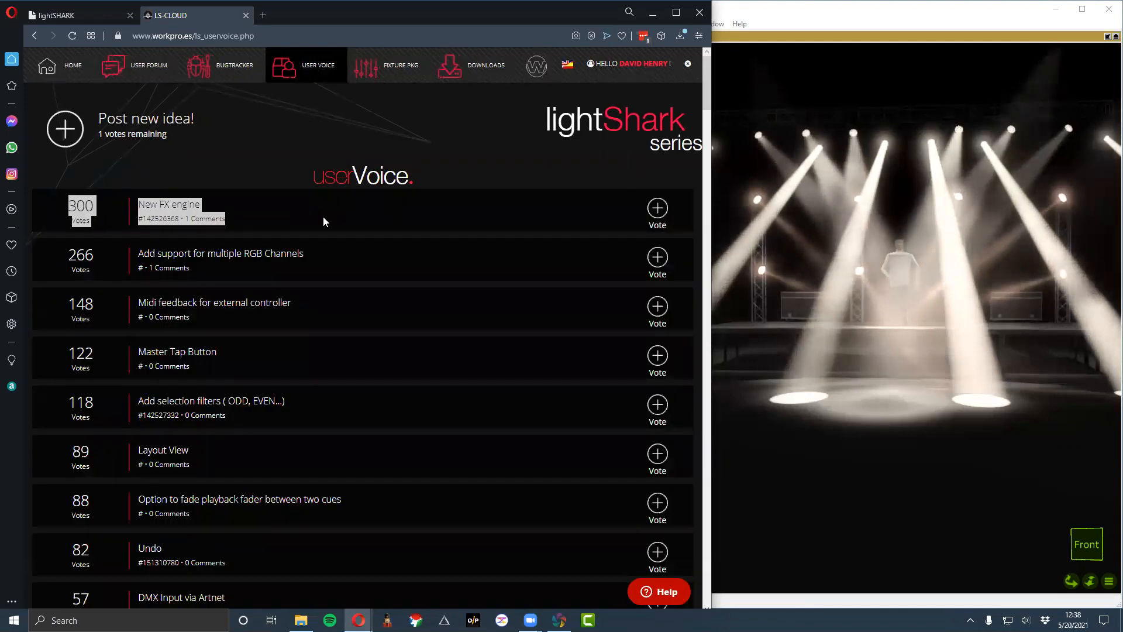
{"action": "left_click", "coordinate": [678, 223]}
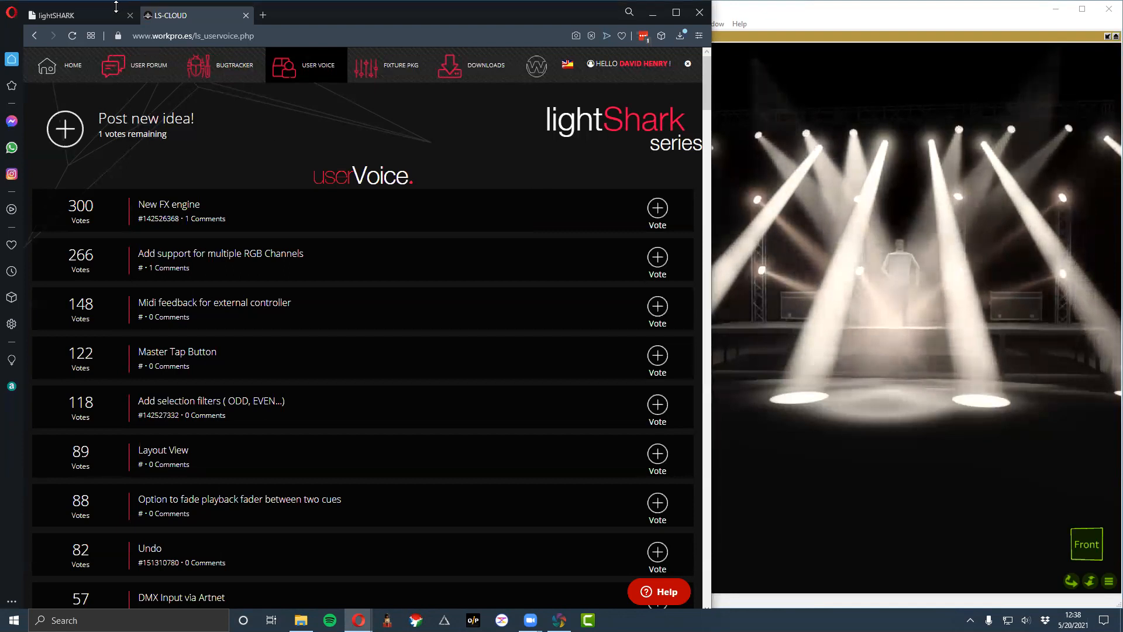
- Return to the lightSHARK page and apply the Pan sine effect to the Borealis group with the outward direction
{"action": "left_click", "coordinate": [59, 15]}
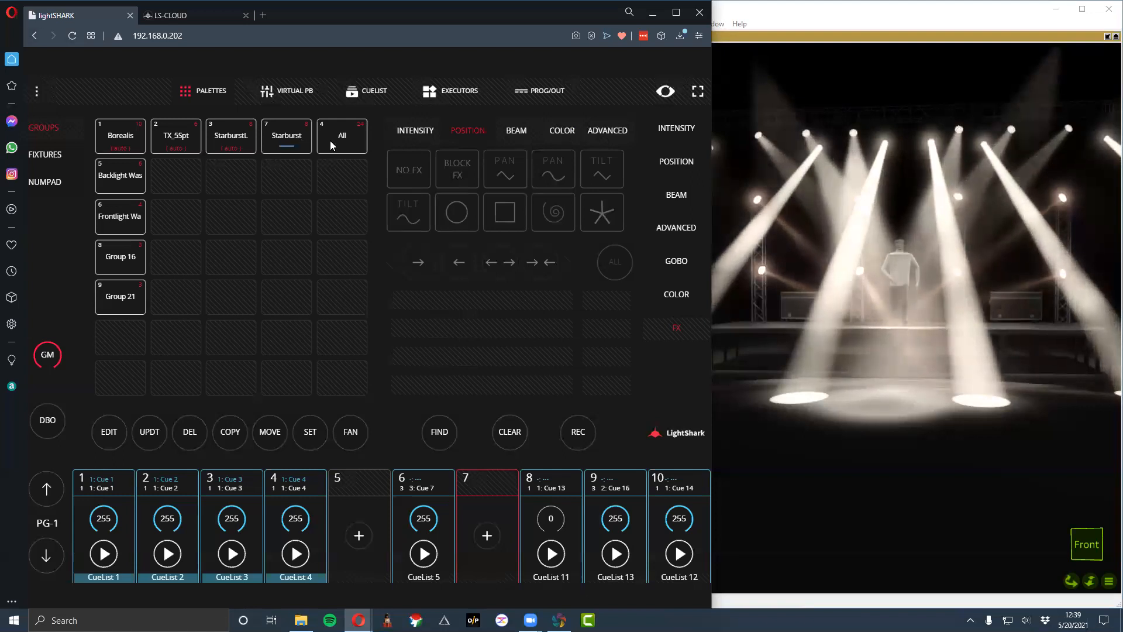
{"action": "left_click", "coordinate": [125, 130]}
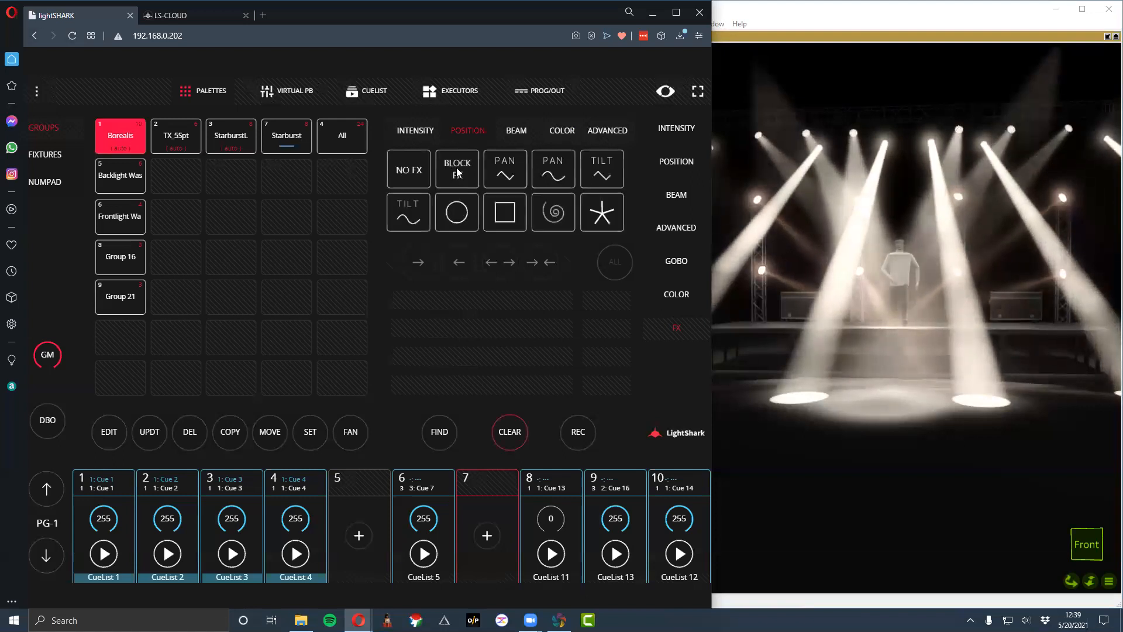
{"action": "left_click", "coordinate": [552, 175]}
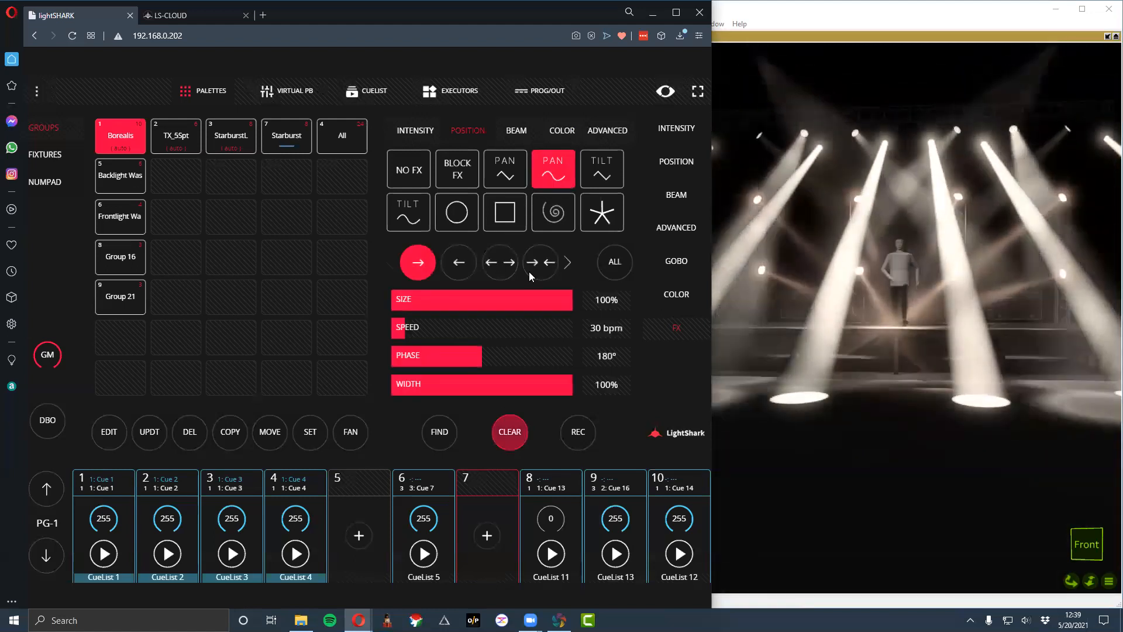
{"action": "left_click", "coordinate": [507, 269]}
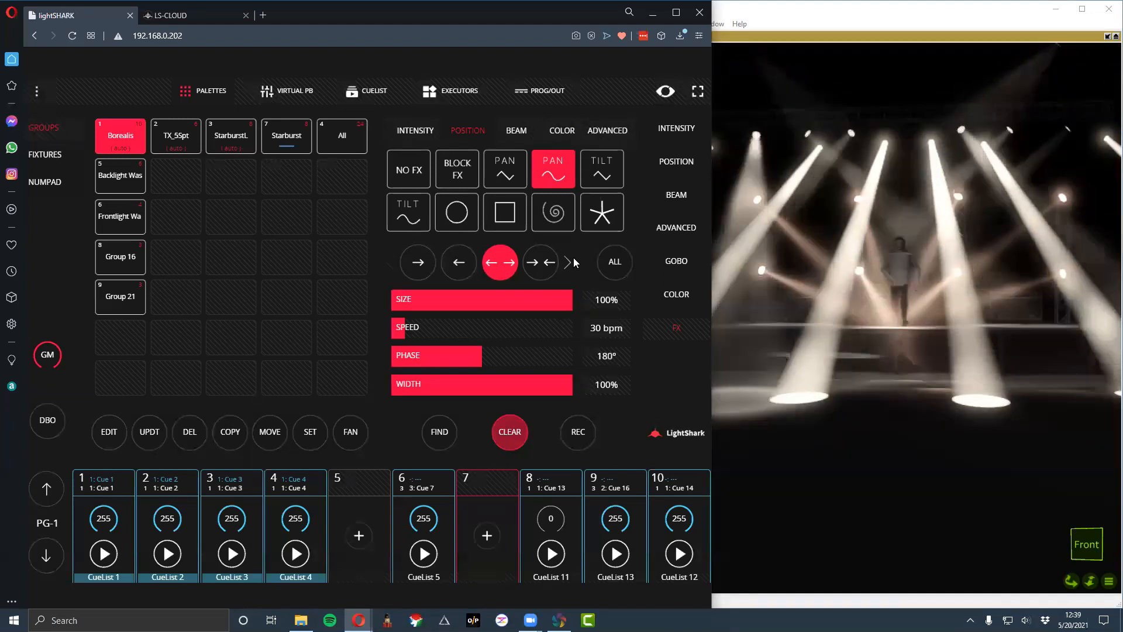
{"action": "left_click", "coordinate": [562, 130]}
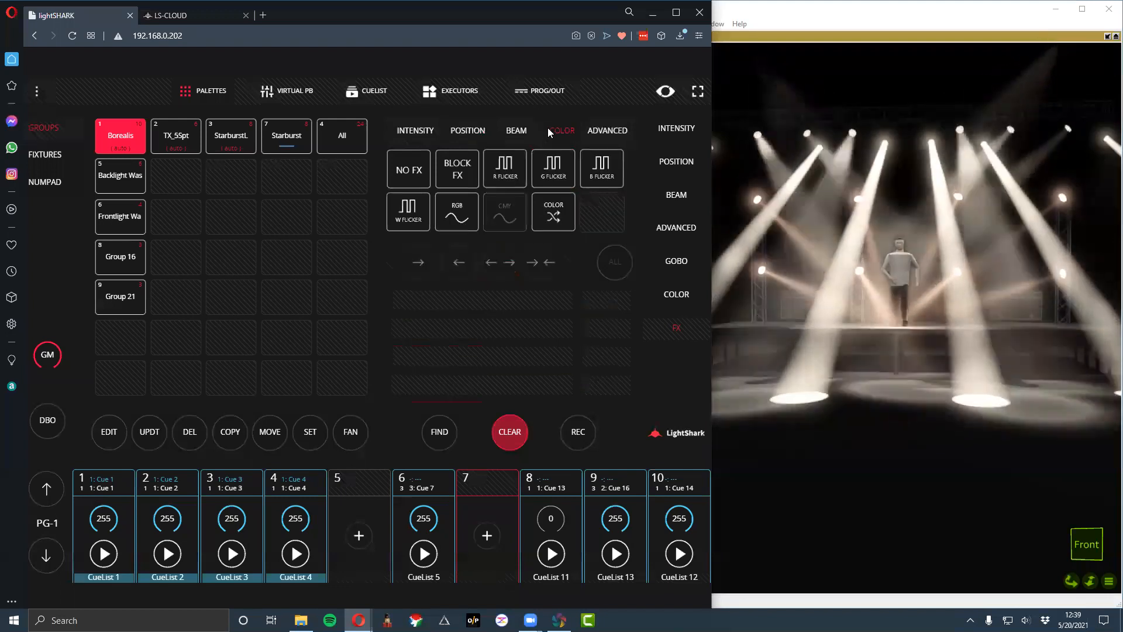
{"action": "left_click", "coordinate": [474, 133]}
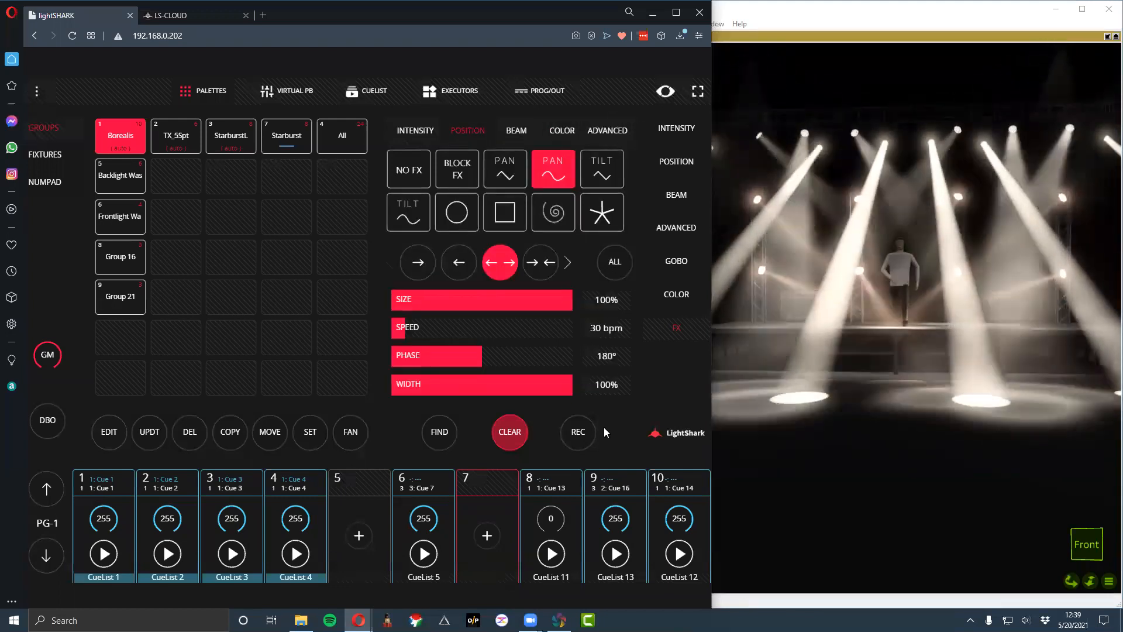
- In the advanced FX Editor, add a new effect layer for Borealis using the BLUE color palette
{"action": "left_click", "coordinate": [605, 128]}
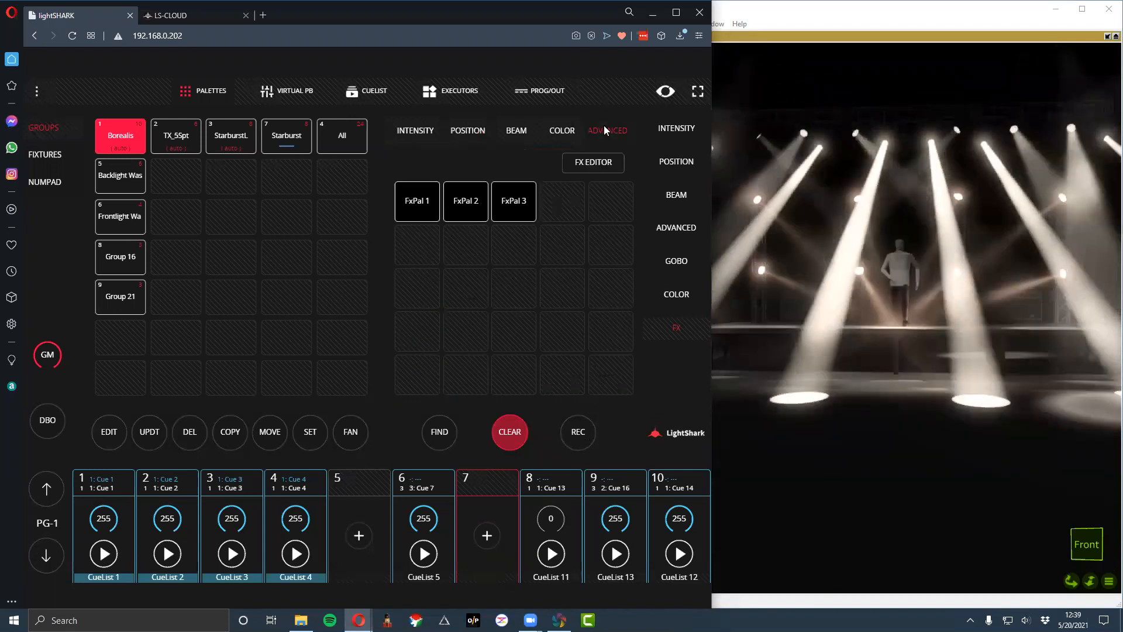
{"action": "left_click", "coordinate": [604, 167]}
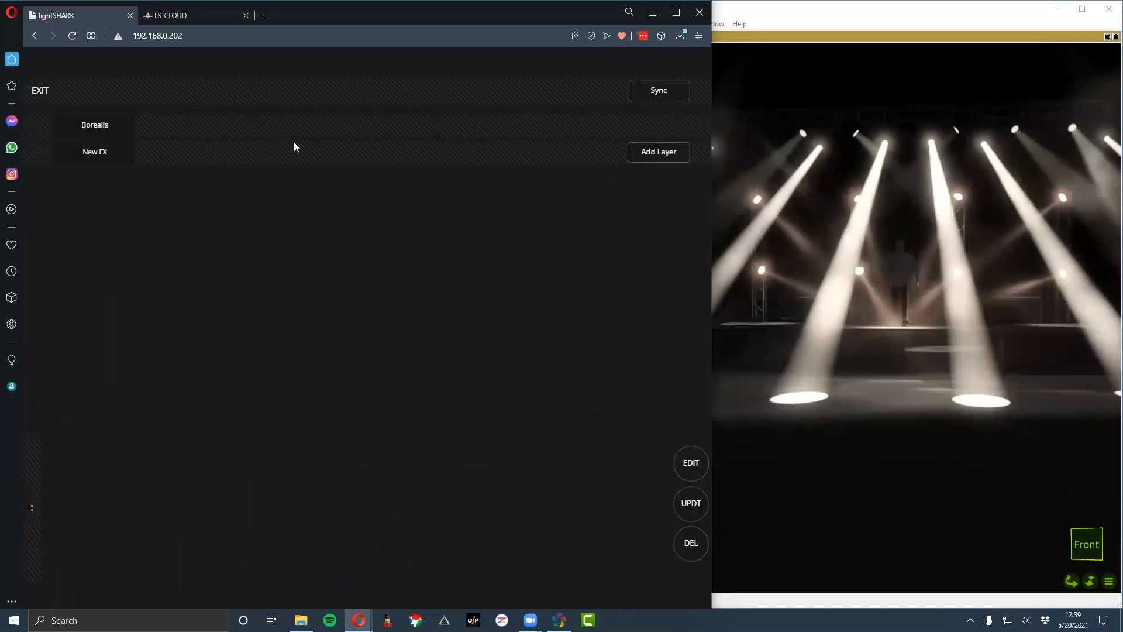
{"action": "left_click", "coordinate": [529, 135]}
{"action": "left_click", "coordinate": [639, 200]}
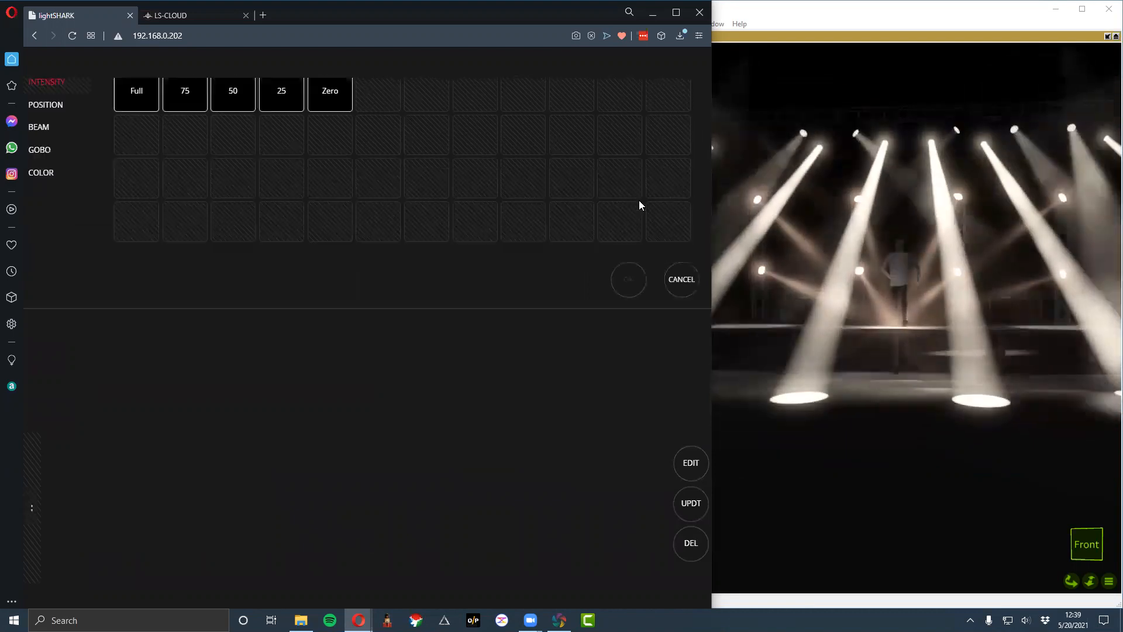
{"action": "left_click", "coordinate": [57, 198]}
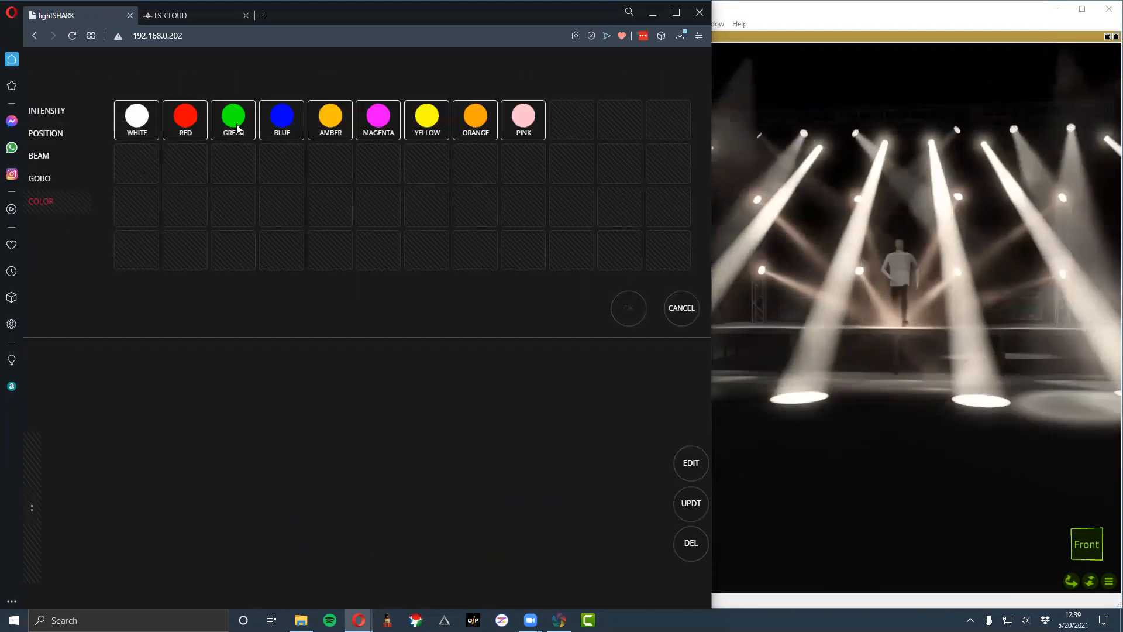
{"action": "left_click", "coordinate": [282, 122]}
{"action": "left_click", "coordinate": [628, 306]}
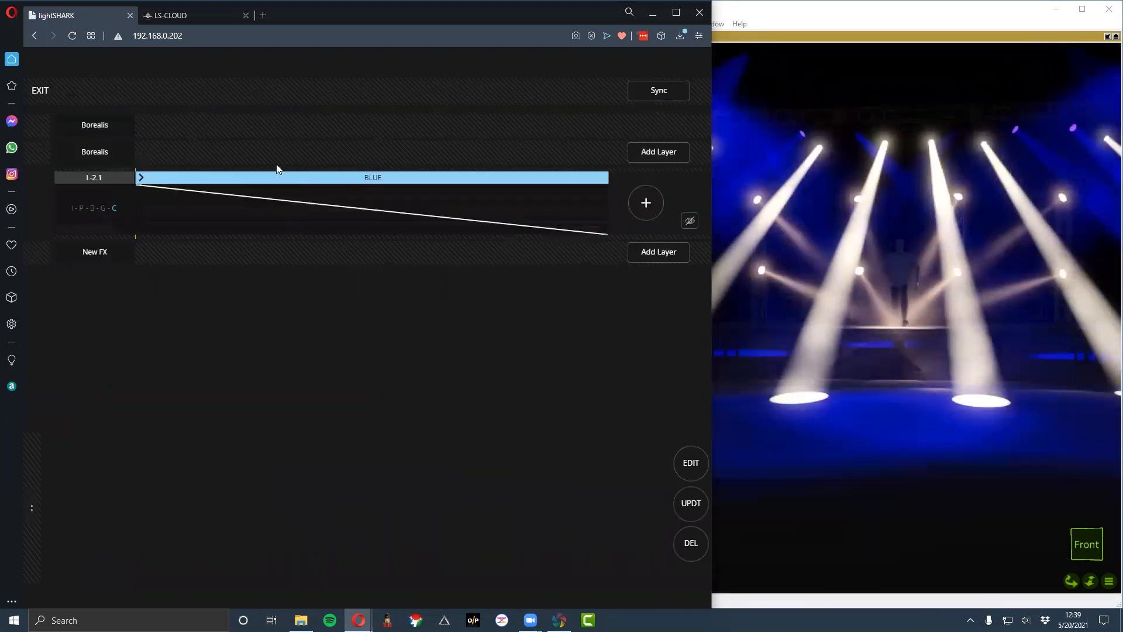
- Add GREEN and ORANGE color steps after BLUE in the Borealis color effect layer
{"action": "left_click", "coordinate": [646, 202]}
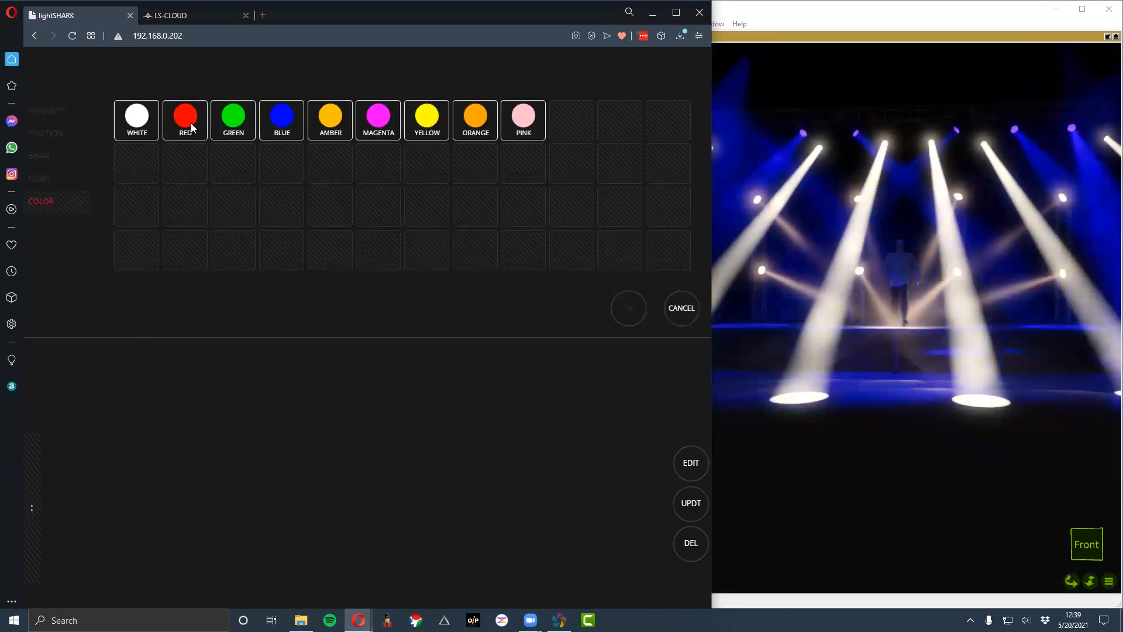
{"action": "left_click", "coordinate": [254, 127]}
{"action": "left_click", "coordinate": [637, 307]}
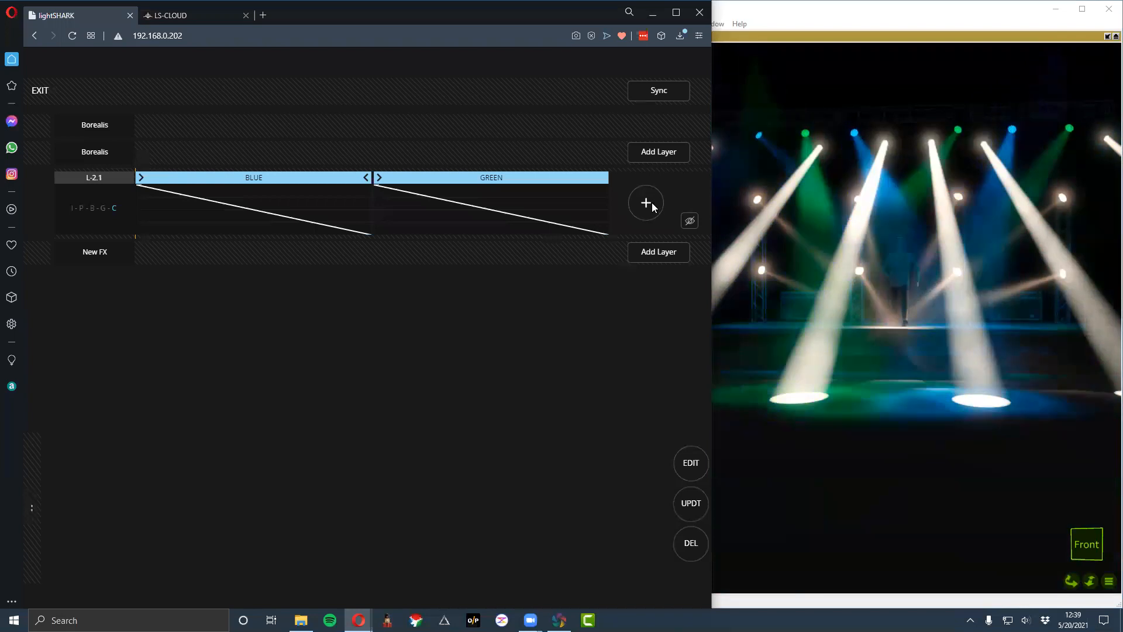
{"action": "left_click", "coordinate": [651, 203]}
{"action": "left_click", "coordinate": [485, 122]}
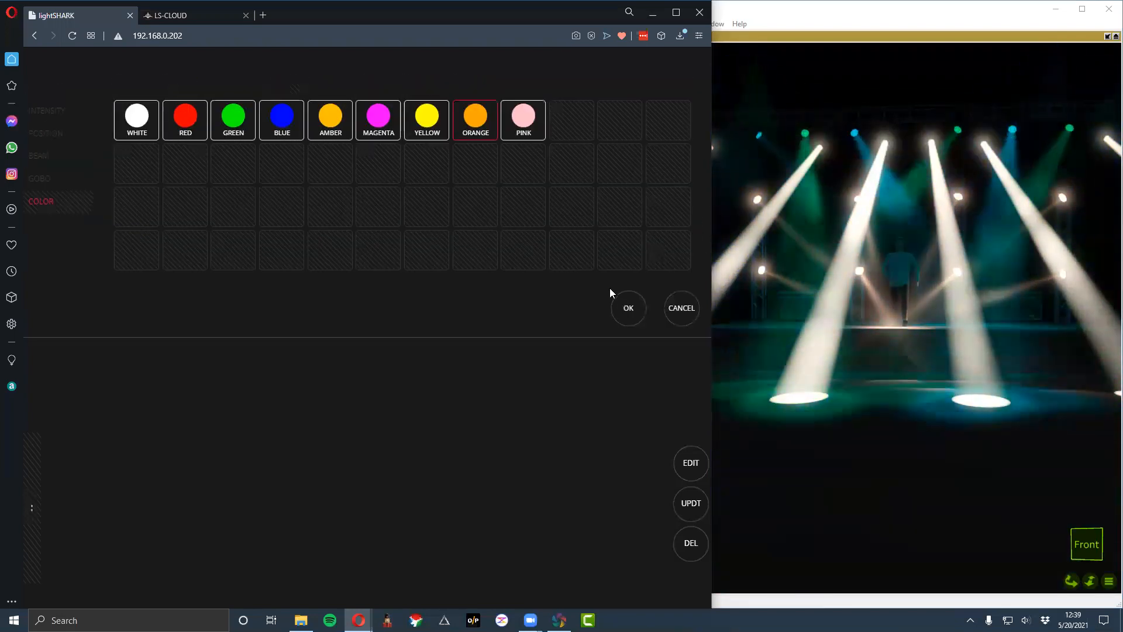
{"action": "left_click", "coordinate": [624, 313]}
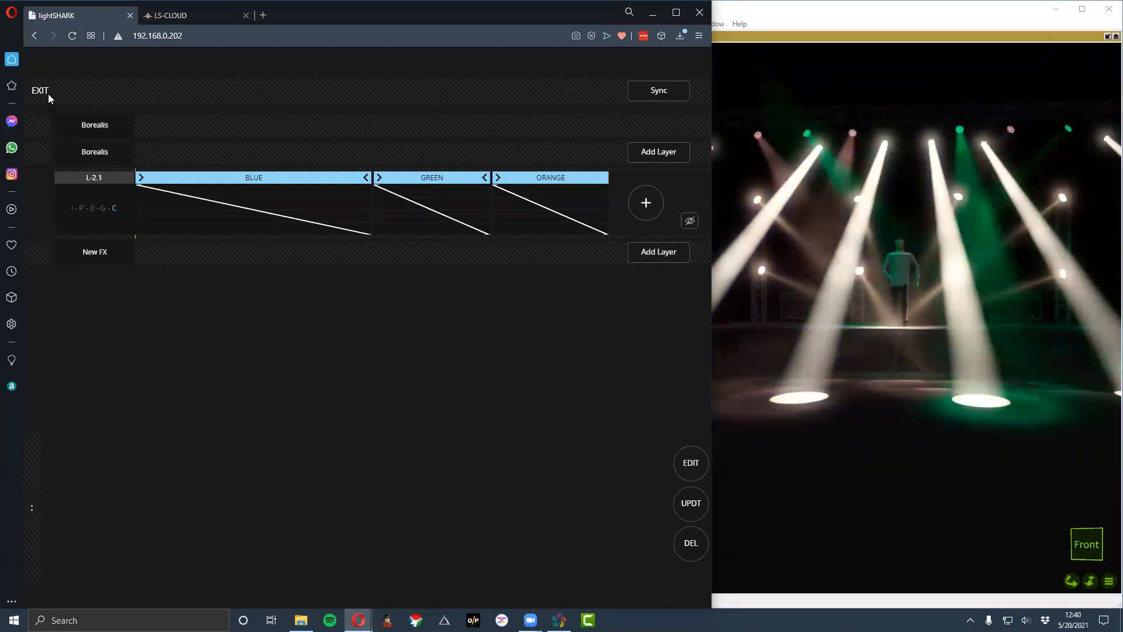
- Leave the FX Editor and try the star and spiral position effects on the Borealis group
{"action": "left_click", "coordinate": [45, 91]}
{"action": "left_click", "coordinate": [426, 129]}
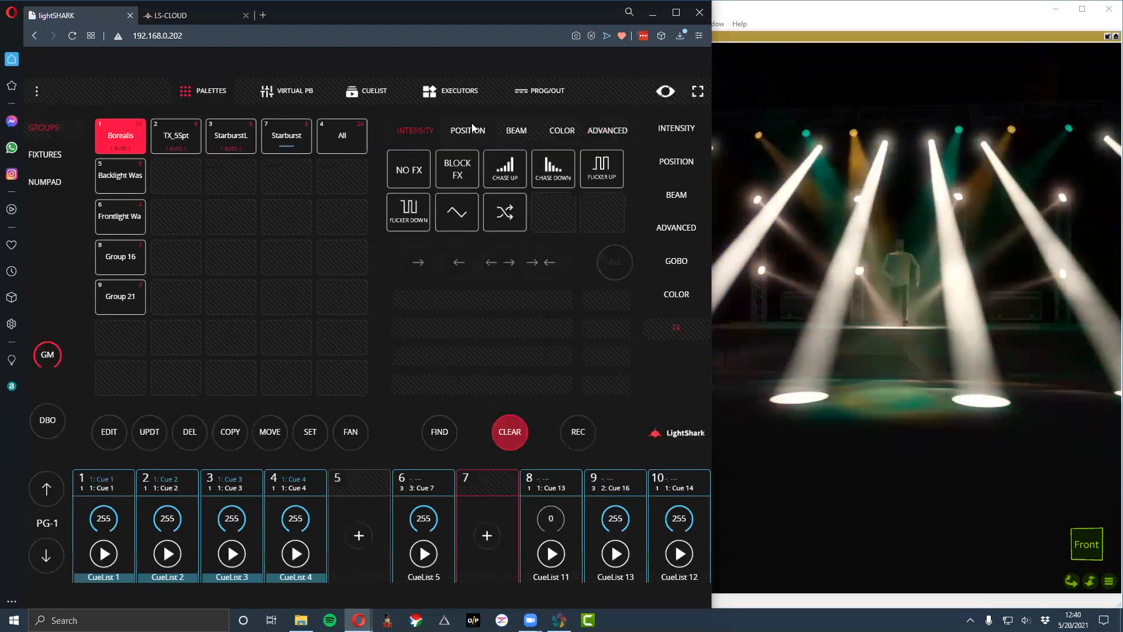
{"action": "left_click", "coordinate": [482, 128]}
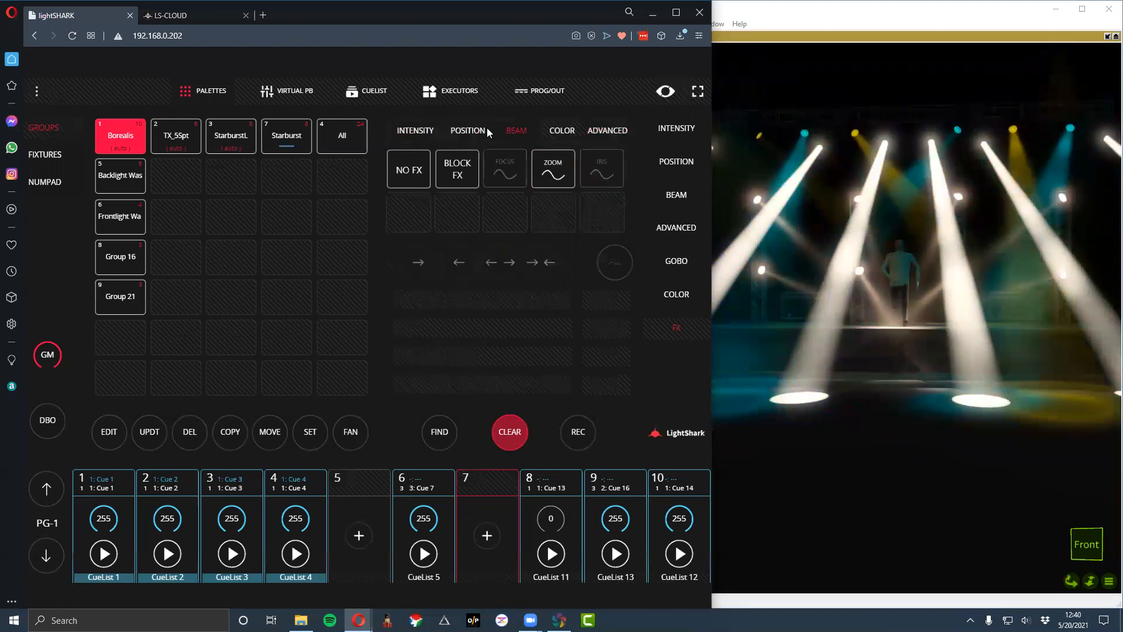
{"action": "left_click", "coordinate": [609, 223]}
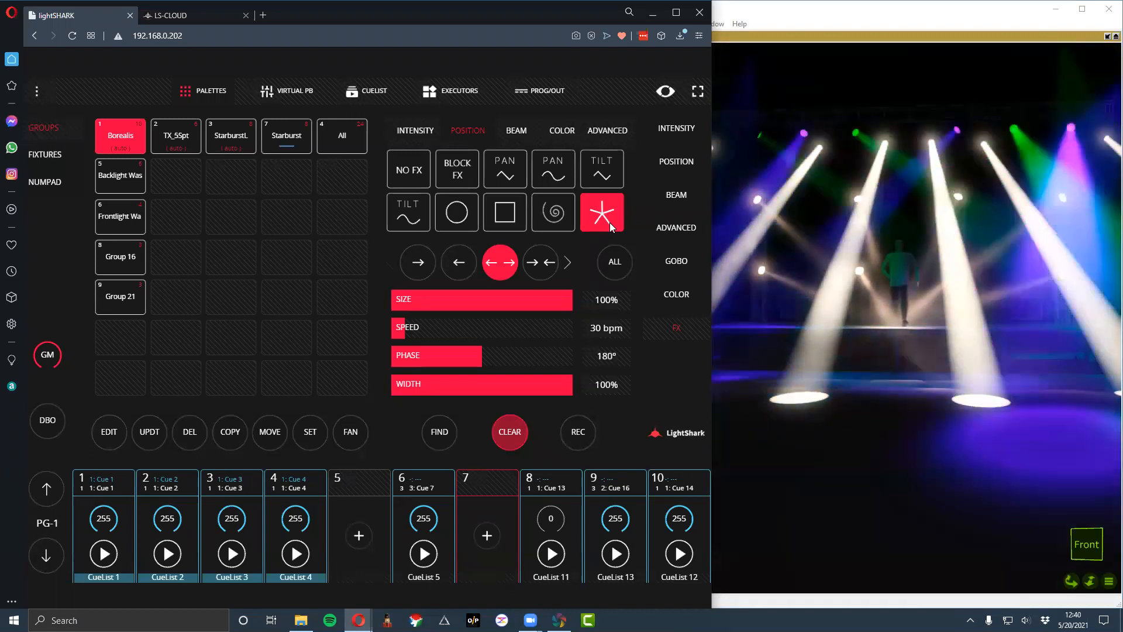
{"action": "scroll", "coordinate": [610, 222], "scroll_direction": "down", "scroll_amount": 2}
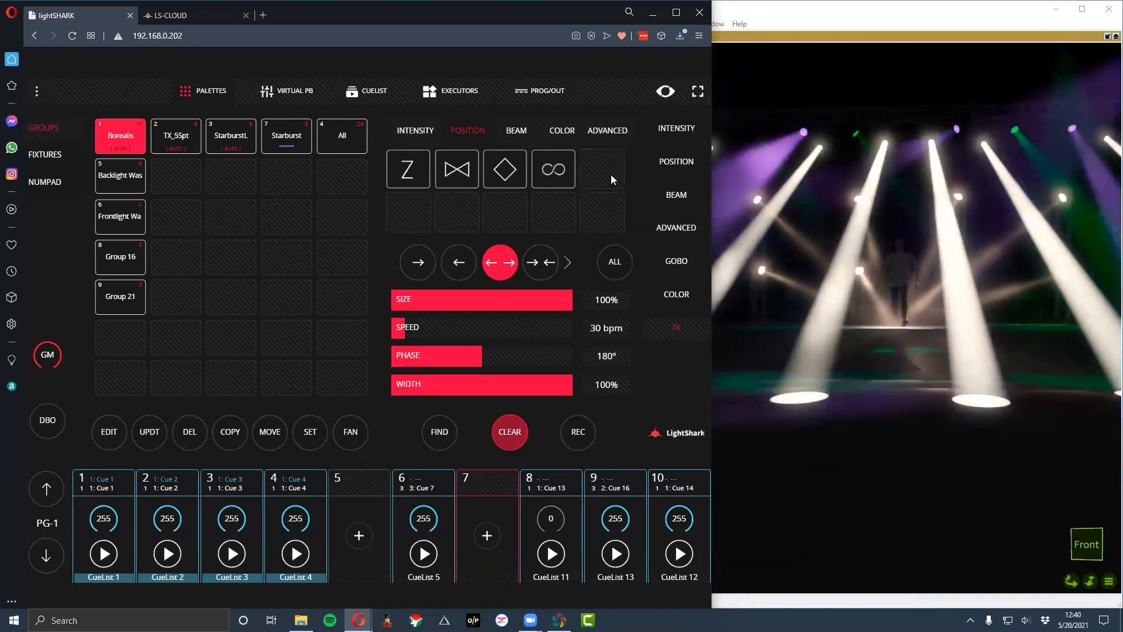
{"action": "scroll", "coordinate": [608, 222], "scroll_direction": "up", "scroll_amount": 2}
{"action": "left_click", "coordinate": [565, 209]}
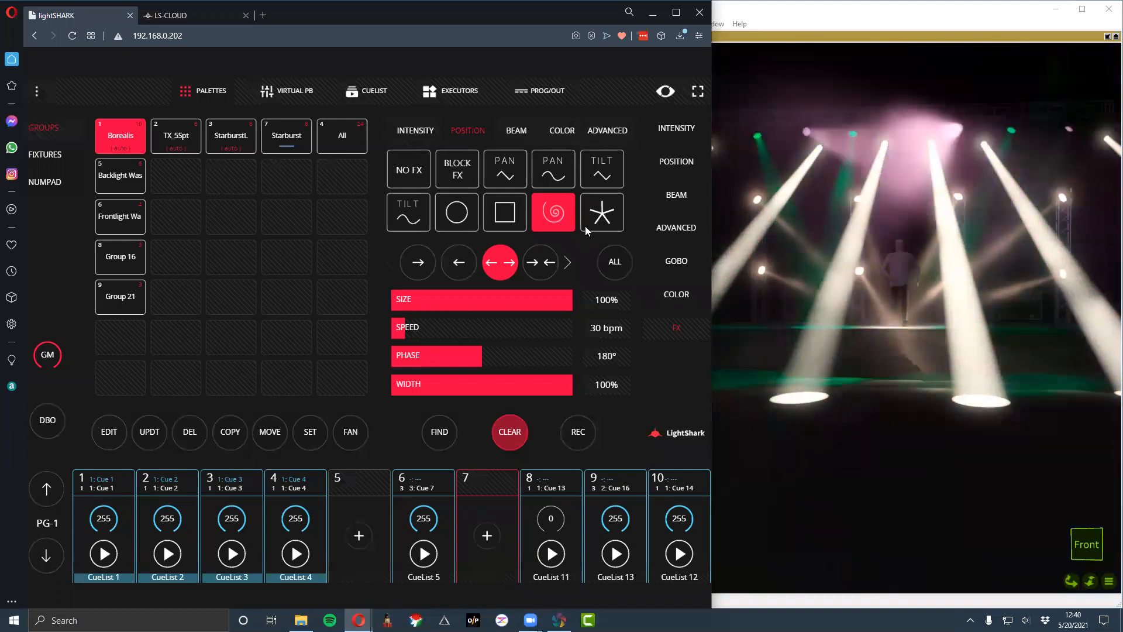
- Try the Z, bow-tie, diamond and infinity position effects on Borealis, keeping infinity, and set the inward direction
{"action": "scroll", "coordinate": [597, 176], "scroll_direction": "down", "scroll_amount": 1}
{"action": "scroll", "coordinate": [404, 183], "scroll_direction": "down", "scroll_amount": 1}
{"action": "left_click", "coordinate": [401, 182]}
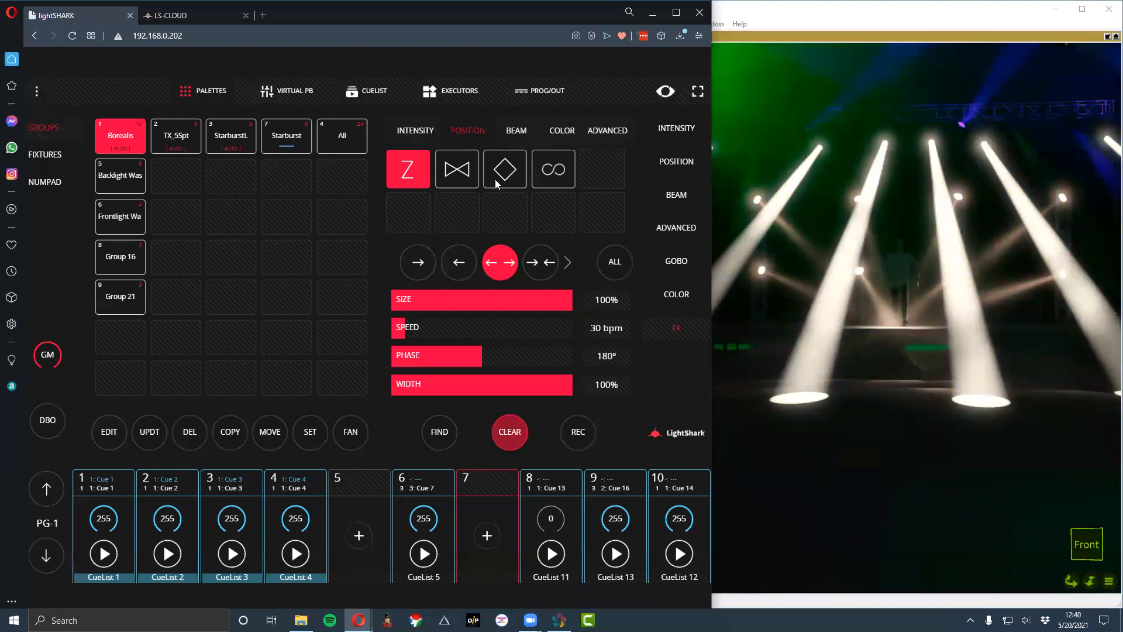
{"action": "left_click", "coordinate": [459, 181]}
{"action": "left_click", "coordinate": [494, 182]}
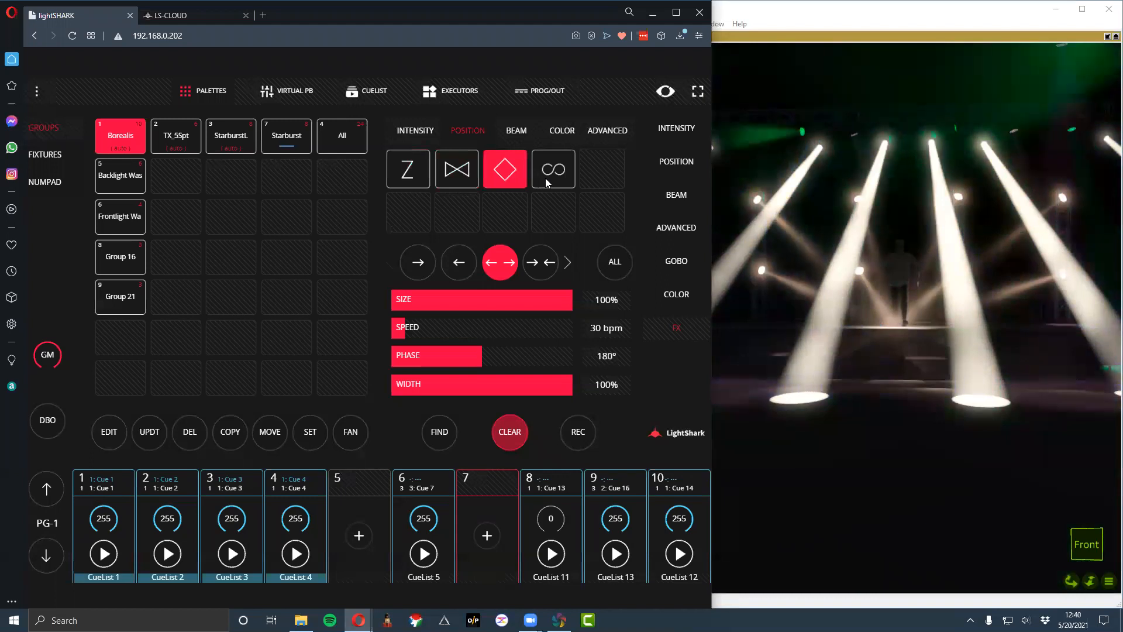
{"action": "left_click", "coordinate": [545, 176]}
{"action": "scroll", "coordinate": [553, 214], "scroll_direction": "up", "scroll_amount": 2}
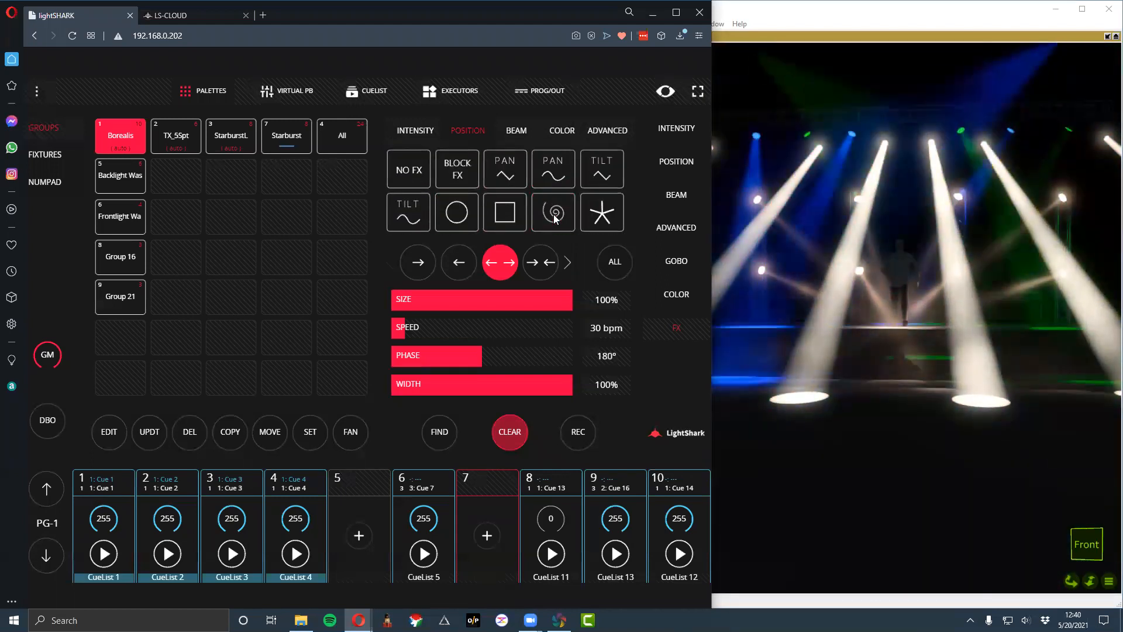
{"action": "left_click", "coordinate": [543, 246]}
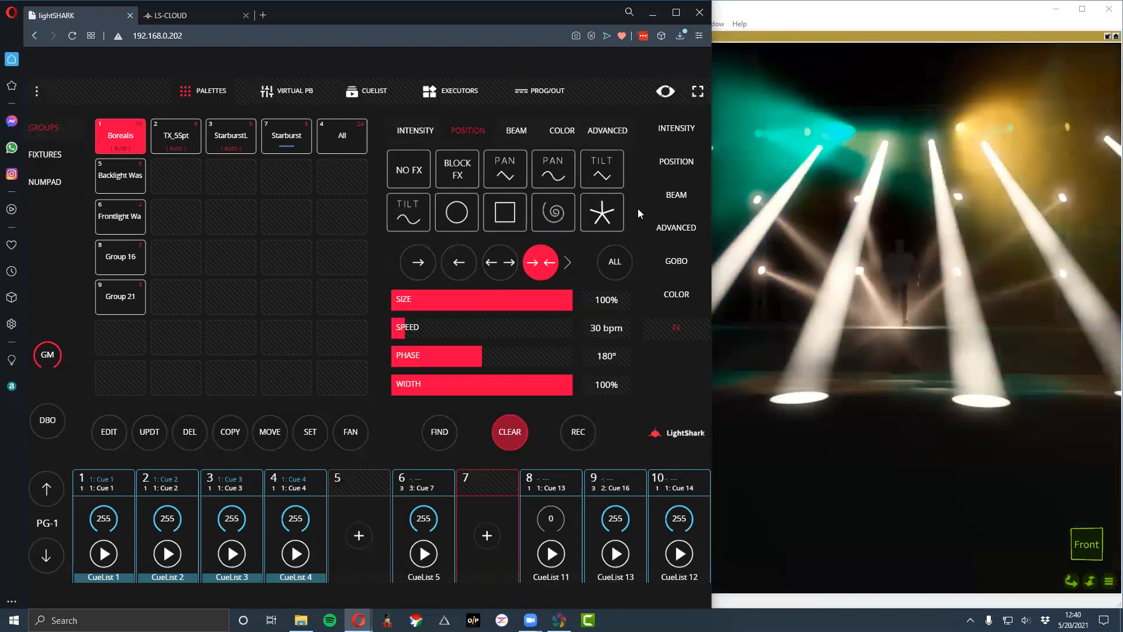
- In the advanced FX Editor, even out the color layer by starting GREEN earlier and ORANGE at about 256°
{"action": "left_click", "coordinate": [621, 131]}
{"action": "left_click", "coordinate": [605, 157]}
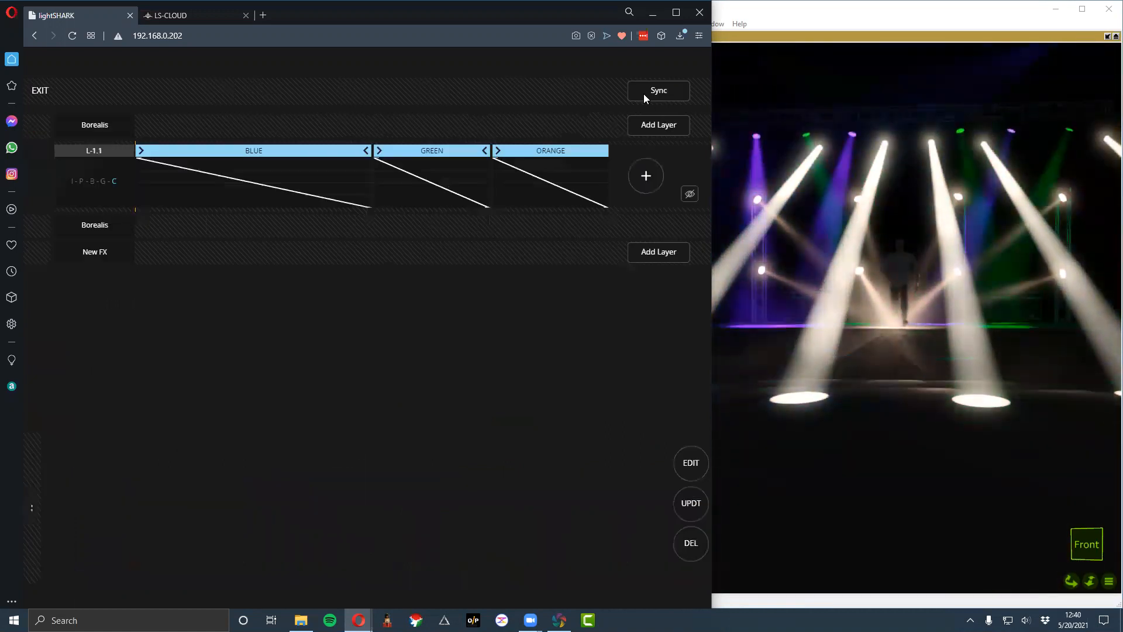
{"action": "left_click_drag", "start_coordinate": [373, 153], "coordinate": [306, 163]}
{"action": "left_click_drag", "start_coordinate": [485, 155], "coordinate": [465, 156]}
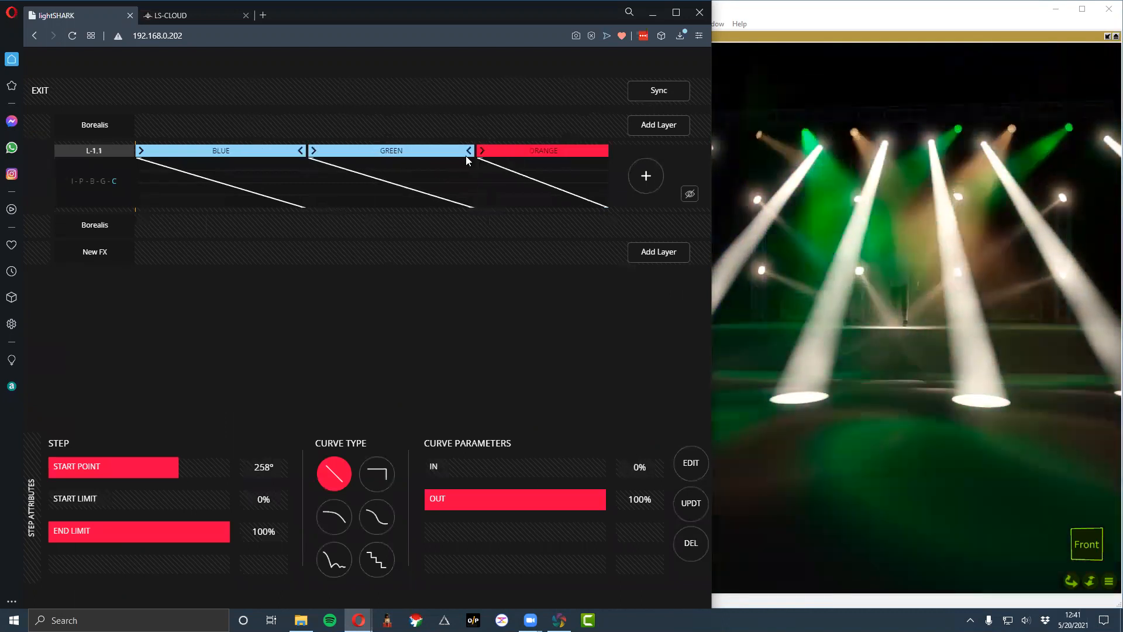
- Add a new Borealis effect layer whose first step uses the Full intensity palette
{"action": "left_click", "coordinate": [649, 252]}
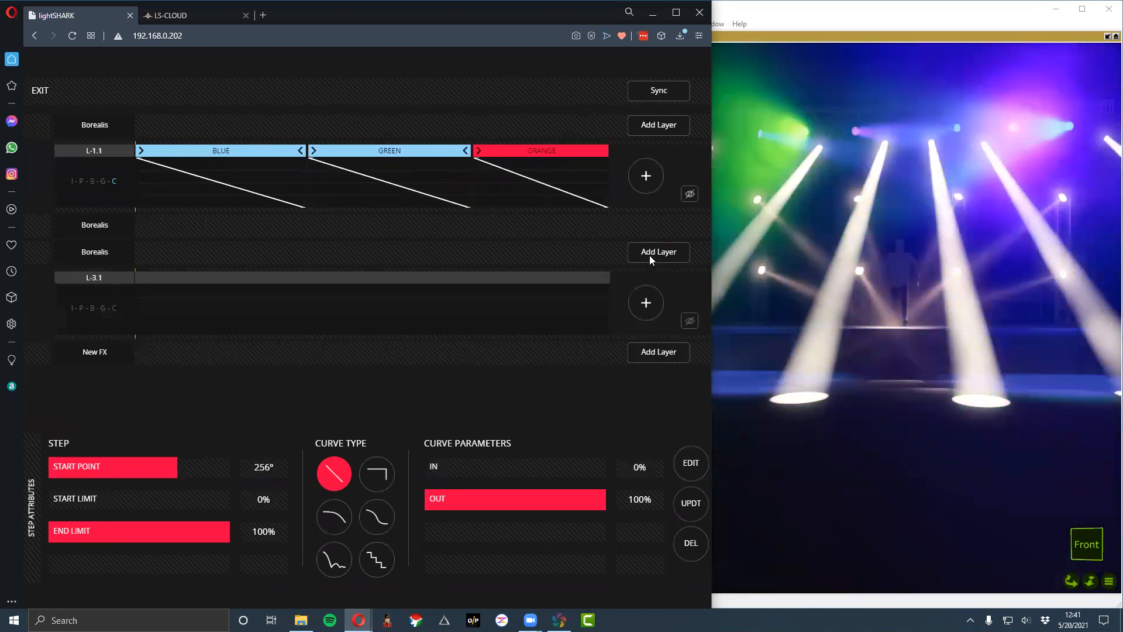
{"action": "left_click", "coordinate": [655, 305]}
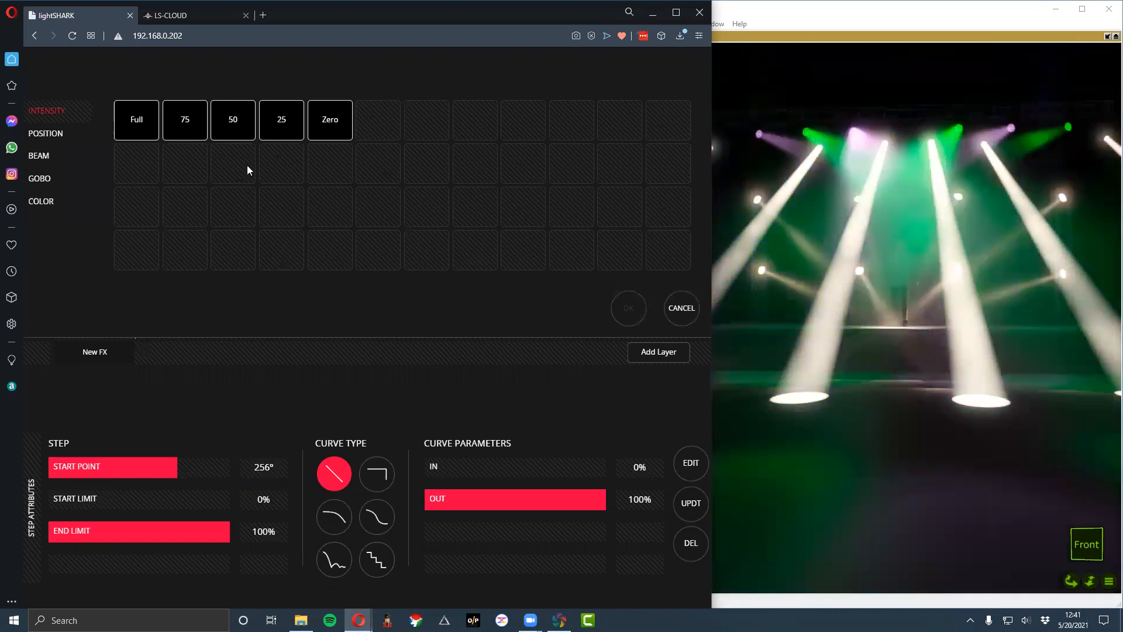
{"action": "left_click", "coordinate": [136, 119]}
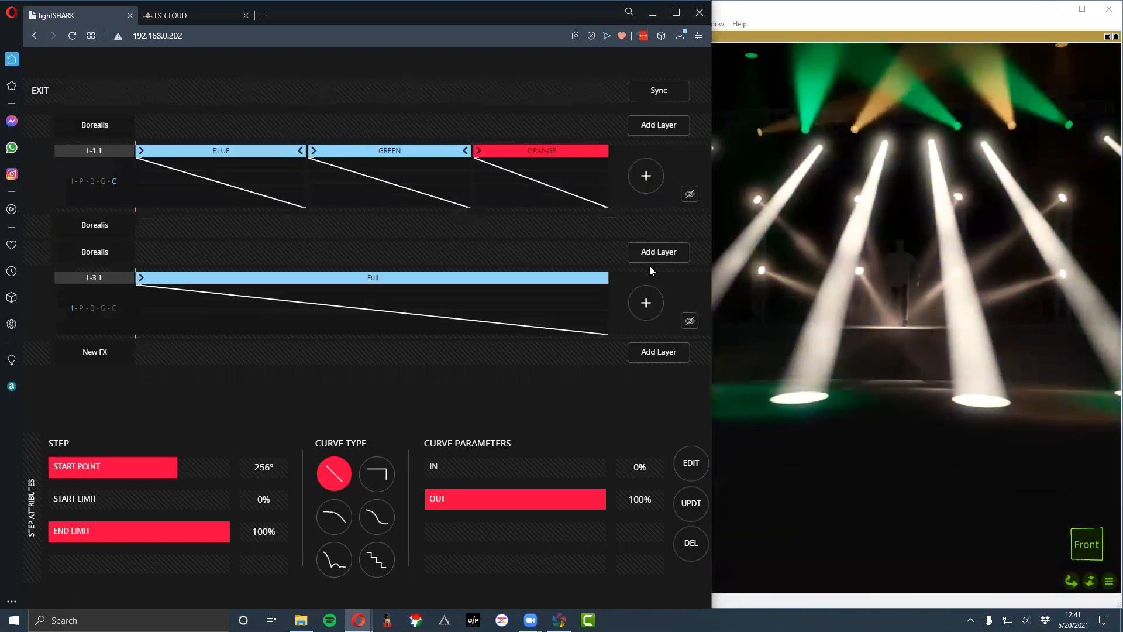
{"action": "left_click", "coordinate": [646, 299]}
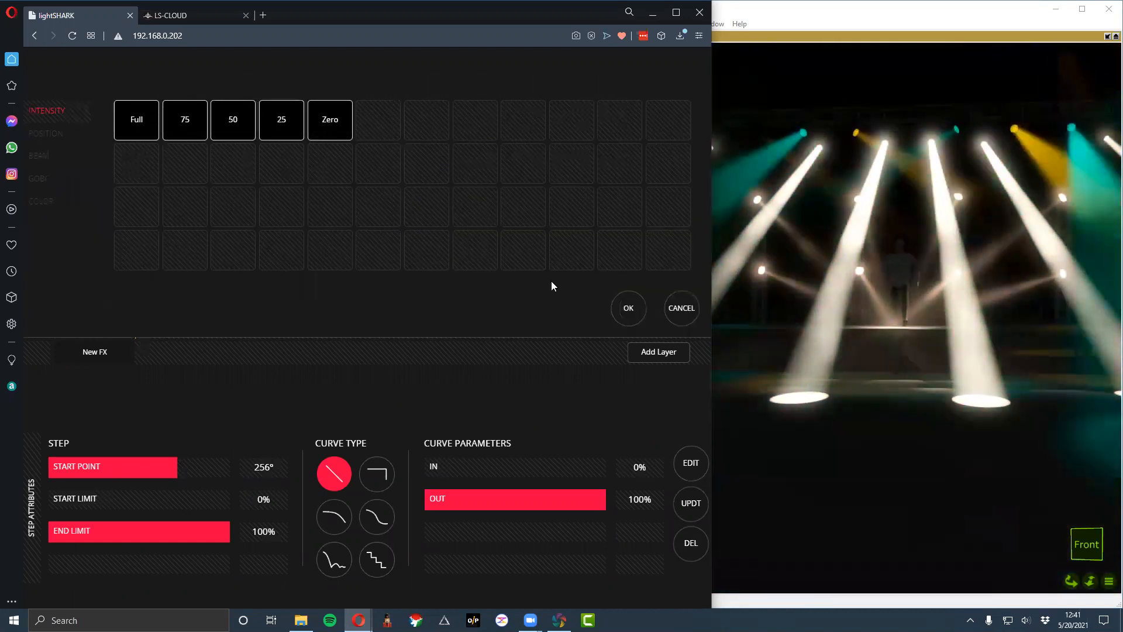
{"action": "left_click", "coordinate": [621, 304]}
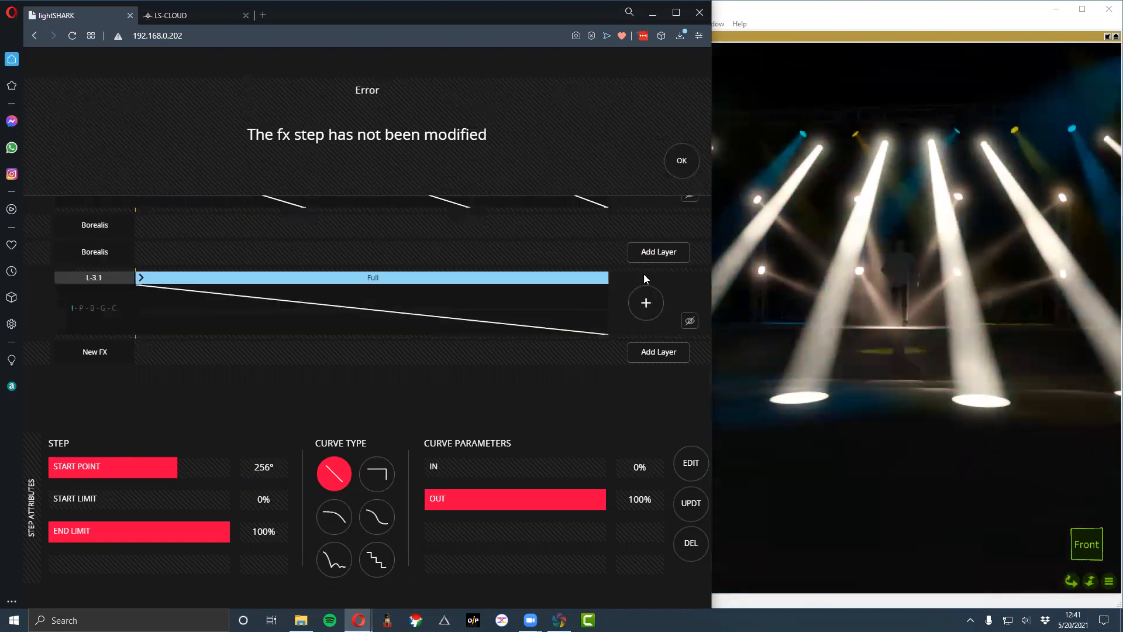
{"action": "left_click", "coordinate": [682, 162]}
- Add a Zero intensity step after Full in the new layer and move its start point to 185°
{"action": "left_click", "coordinate": [646, 301]}
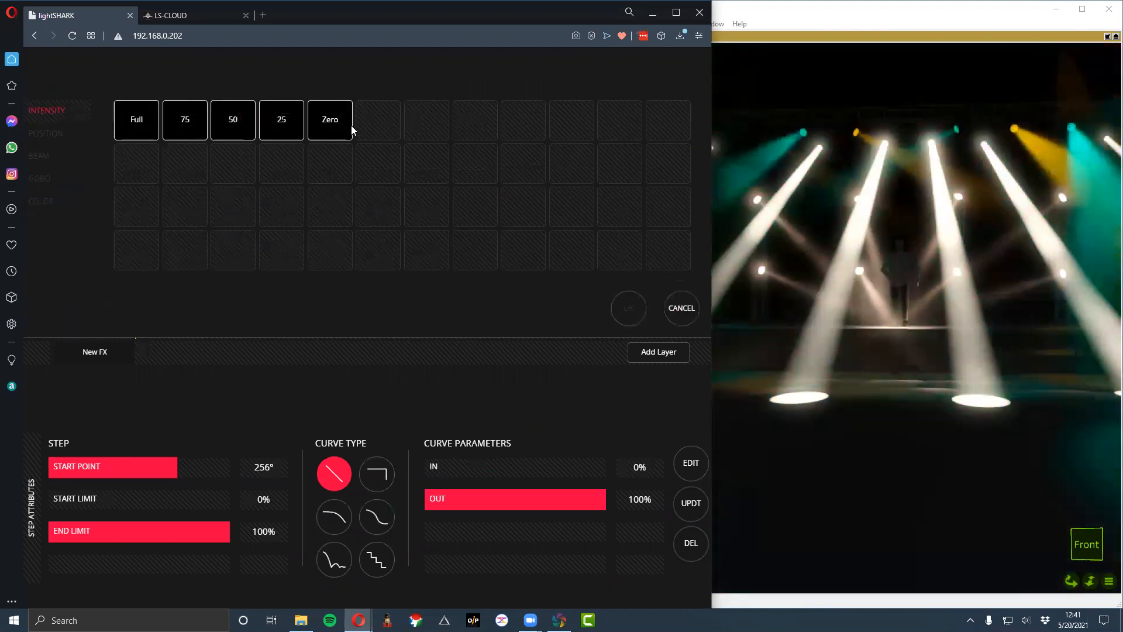
{"action": "left_click", "coordinate": [349, 124]}
{"action": "left_click", "coordinate": [631, 308]}
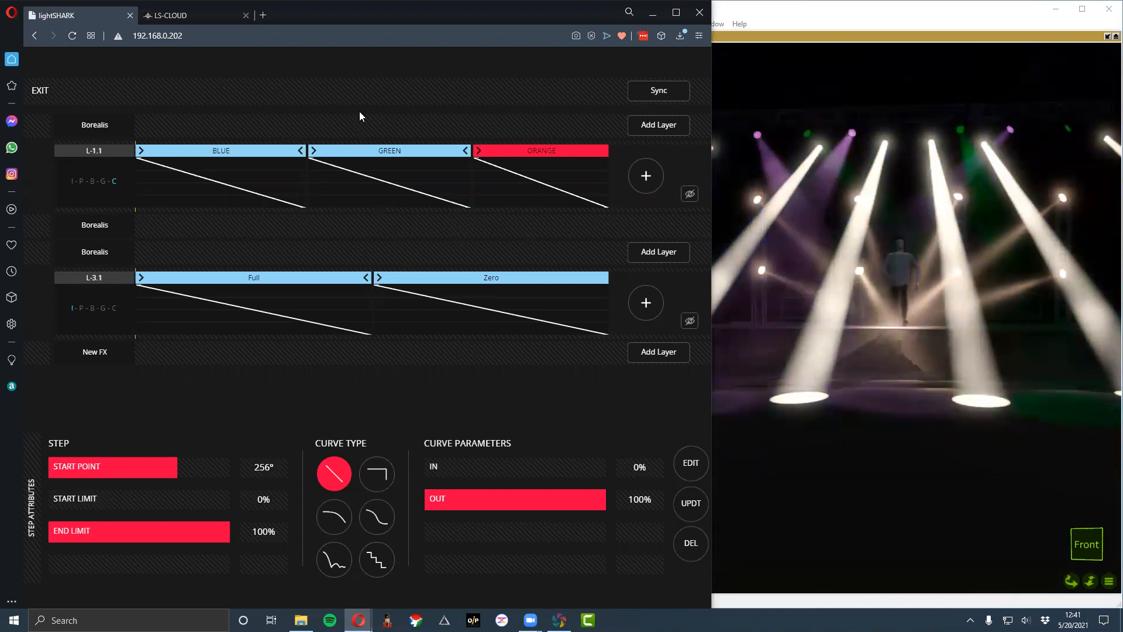
{"action": "left_click_drag", "start_coordinate": [380, 278], "coordinate": [377, 281]}
- Append a 25 step and a closing Zero step to the intensity layer
{"action": "left_click", "coordinate": [640, 302]}
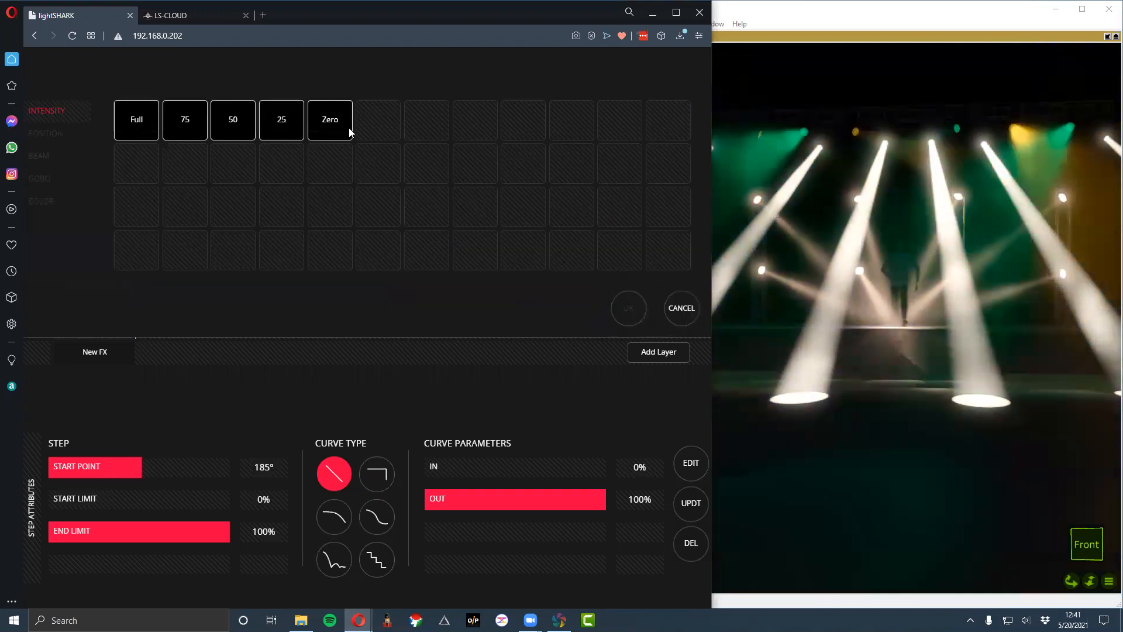
{"action": "left_click", "coordinate": [286, 126]}
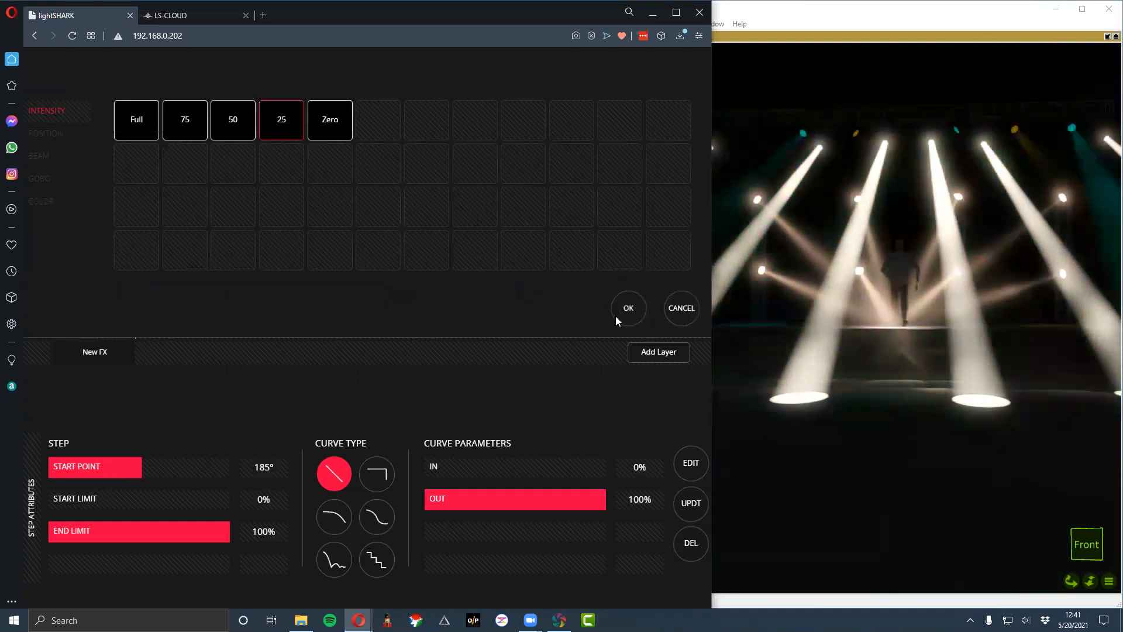
{"action": "left_click", "coordinate": [617, 315]}
{"action": "left_click", "coordinate": [645, 302]}
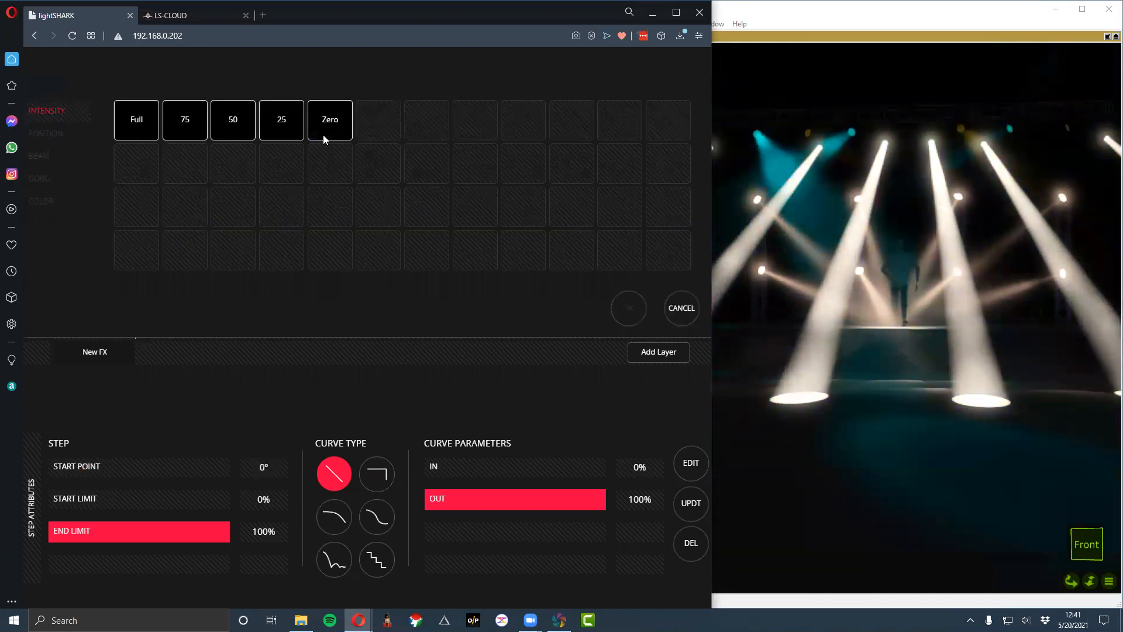
{"action": "left_click", "coordinate": [324, 132]}
{"action": "left_click", "coordinate": [627, 308]}
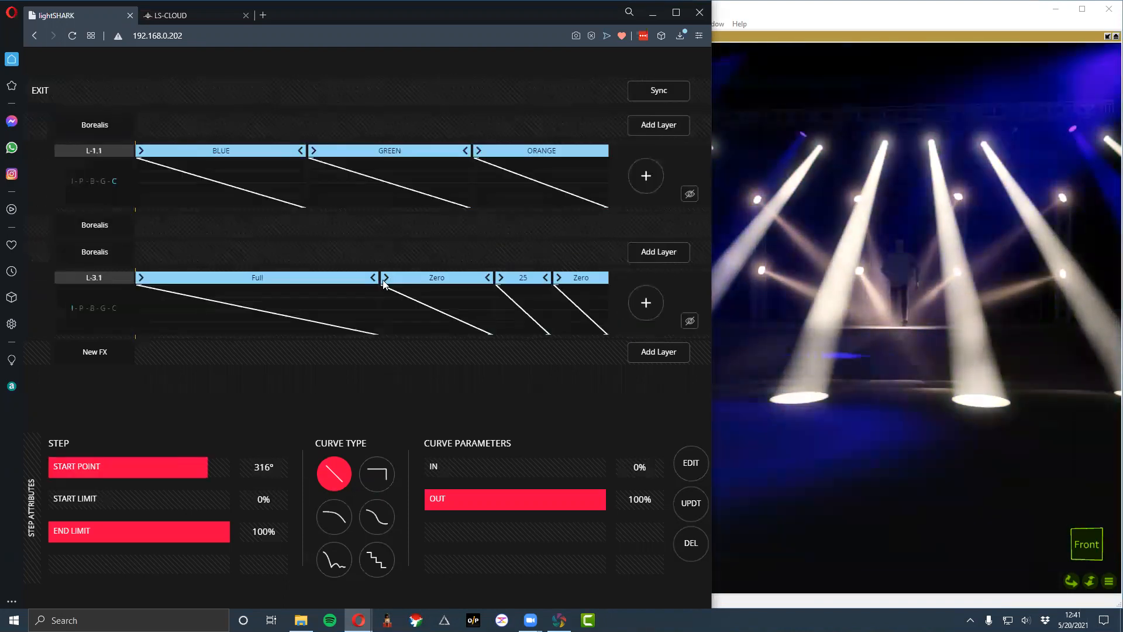
- Retime the intensity layer so the first Zero starts at 108°, 25 starts at 225° and the closing Zero starts earlier
{"action": "left_click_drag", "start_coordinate": [337, 279], "coordinate": [298, 279]}
{"action": "left_click_drag", "start_coordinate": [491, 284], "coordinate": [436, 282]}
{"action": "left_click_drag", "start_coordinate": [293, 281], "coordinate": [324, 282]}
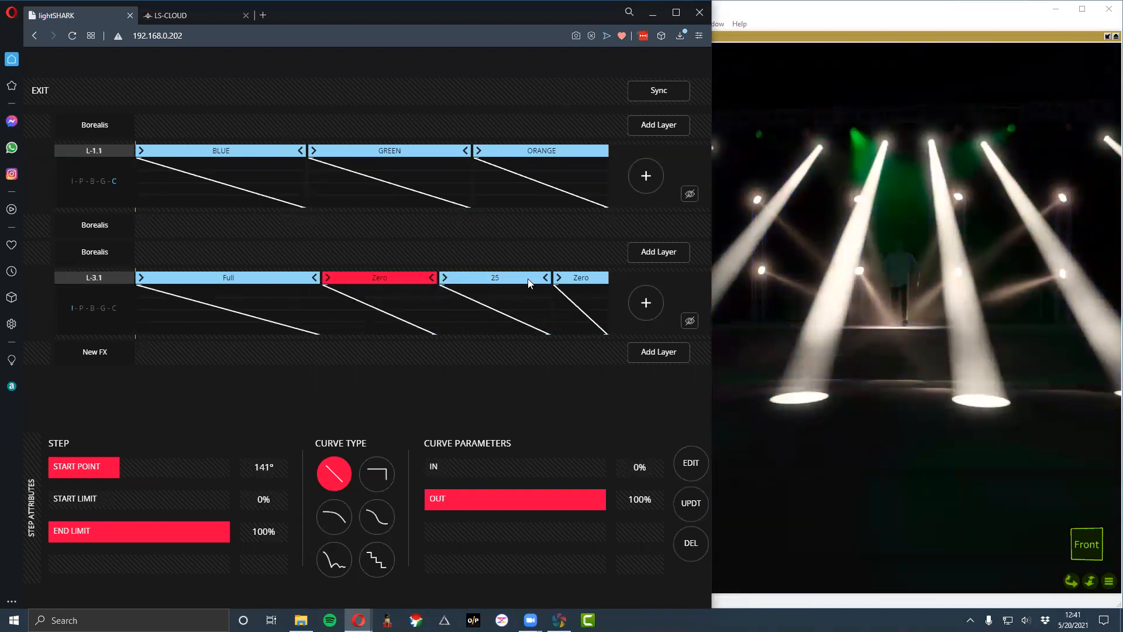
{"action": "left_click", "coordinate": [557, 283]}
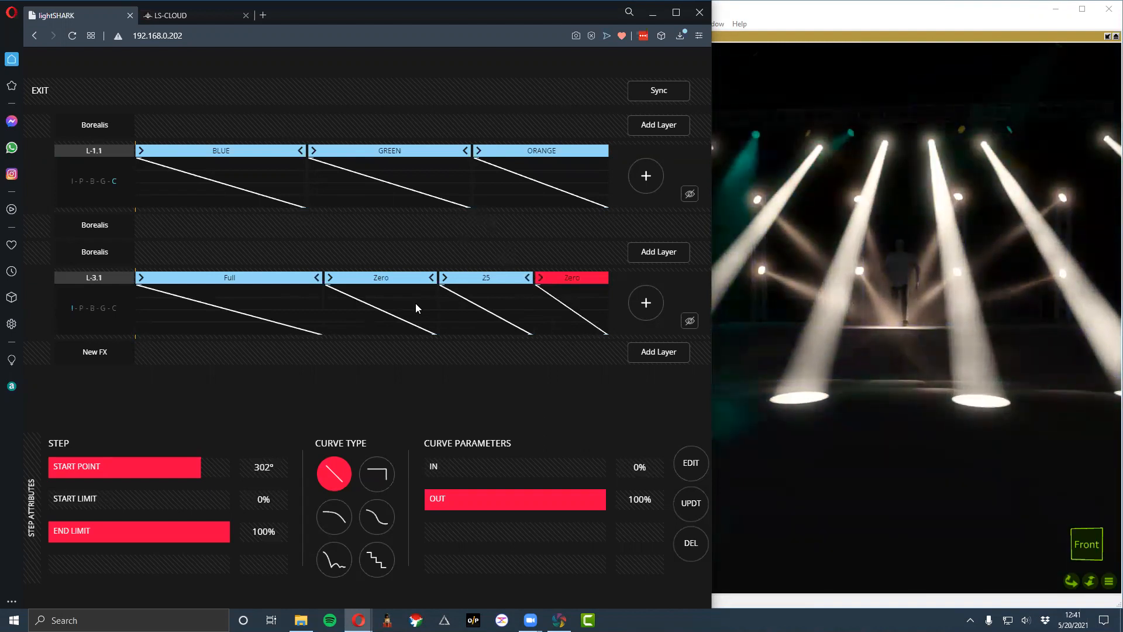
{"action": "left_click_drag", "start_coordinate": [325, 279], "coordinate": [294, 279]}
{"action": "left_click_drag", "start_coordinate": [440, 278], "coordinate": [424, 277]}
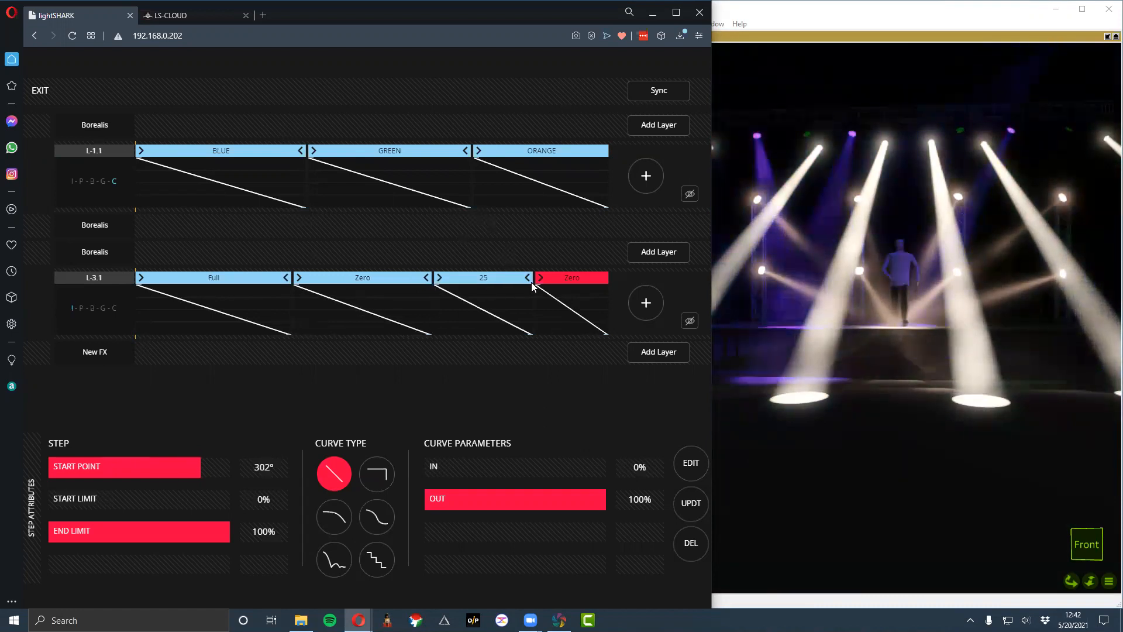
{"action": "left_click_drag", "start_coordinate": [531, 282], "coordinate": [521, 283]}
{"action": "left_click", "coordinate": [419, 274]}
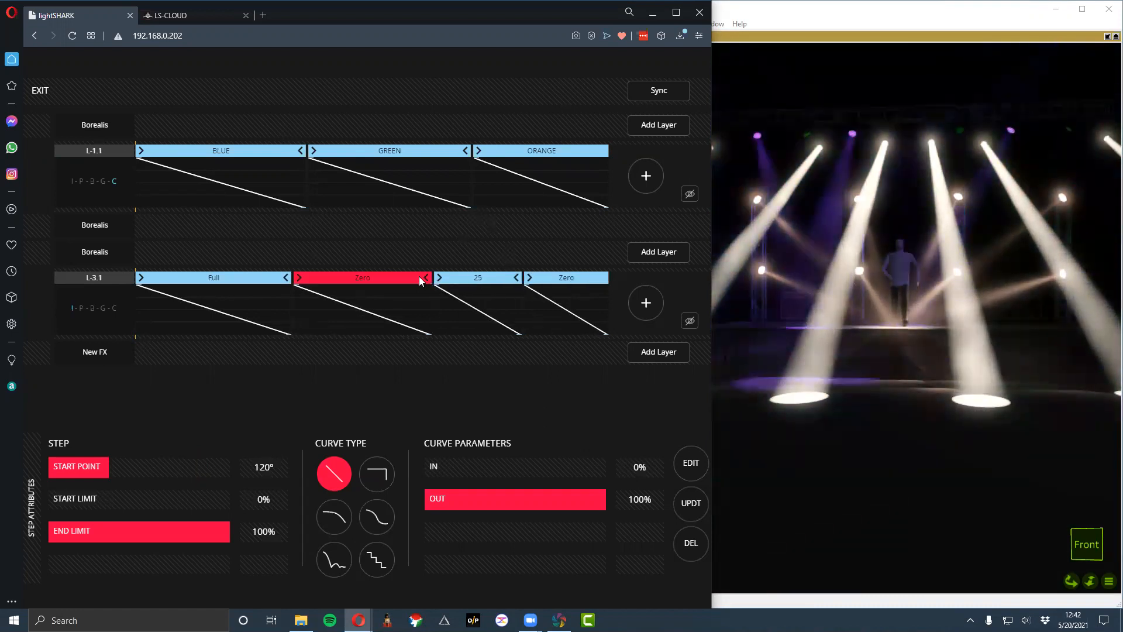
{"action": "left_click_drag", "start_coordinate": [433, 280], "coordinate": [428, 281]}
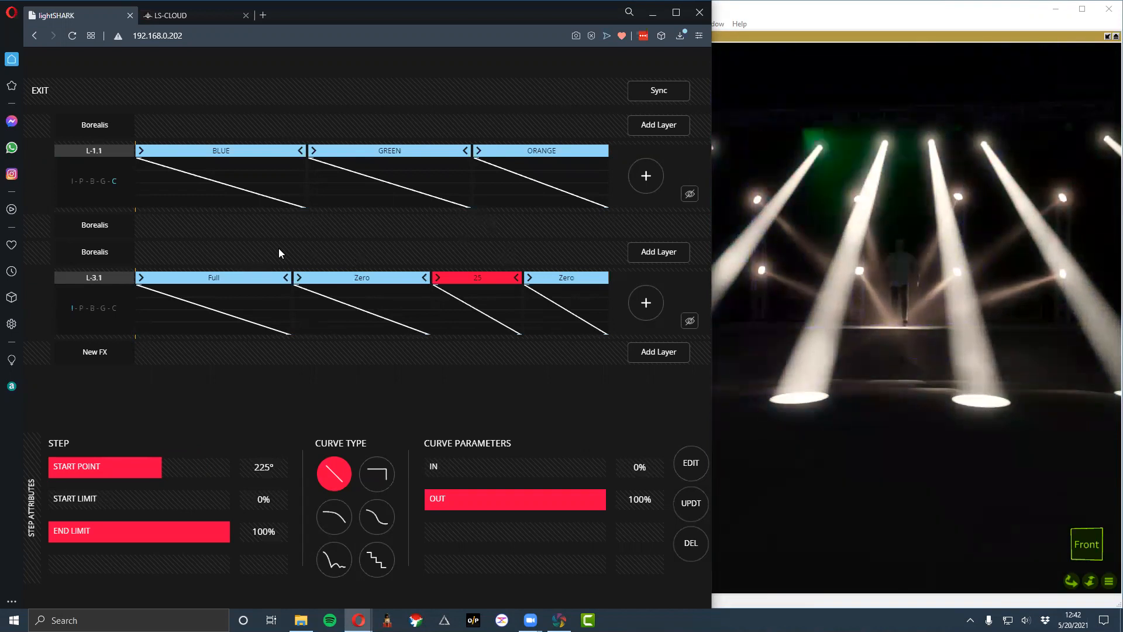
{"action": "left_click_drag", "start_coordinate": [285, 279], "coordinate": [275, 284]}
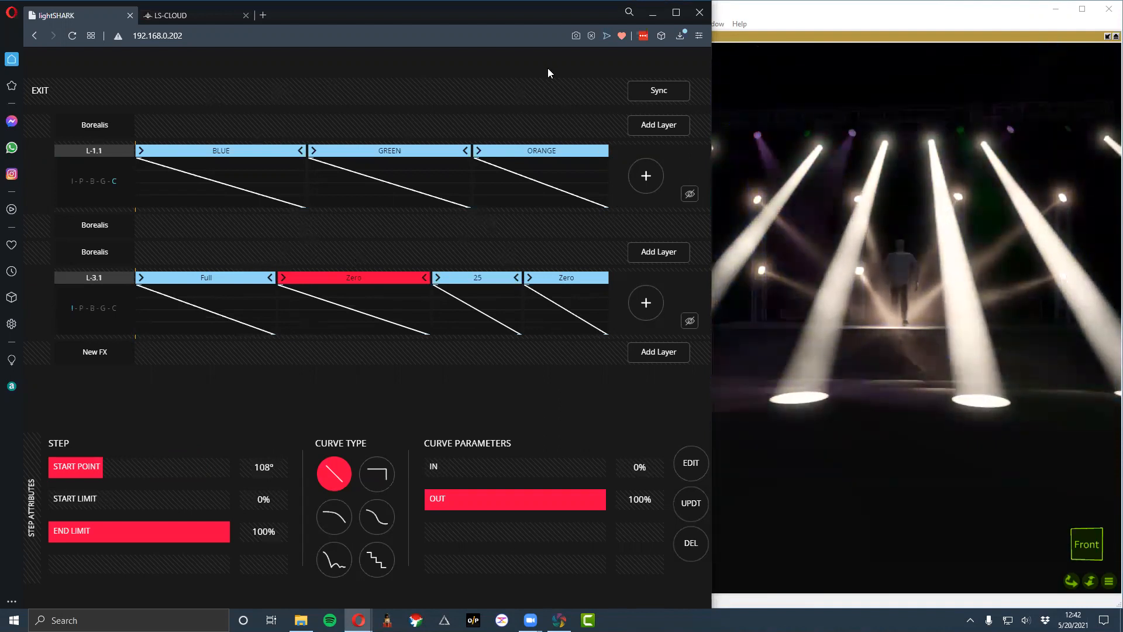
- Leave the FX Editor and select the All group in place of Borealis
{"action": "left_click", "coordinate": [46, 90]}
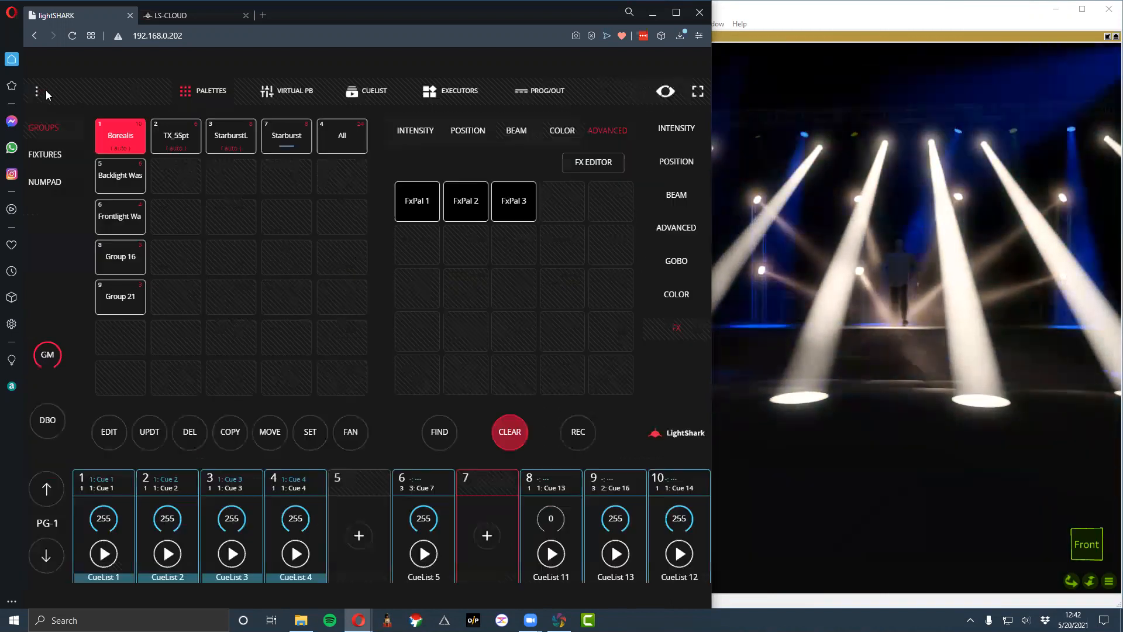
{"action": "left_click", "coordinate": [296, 132]}
{"action": "left_click", "coordinate": [140, 146]}
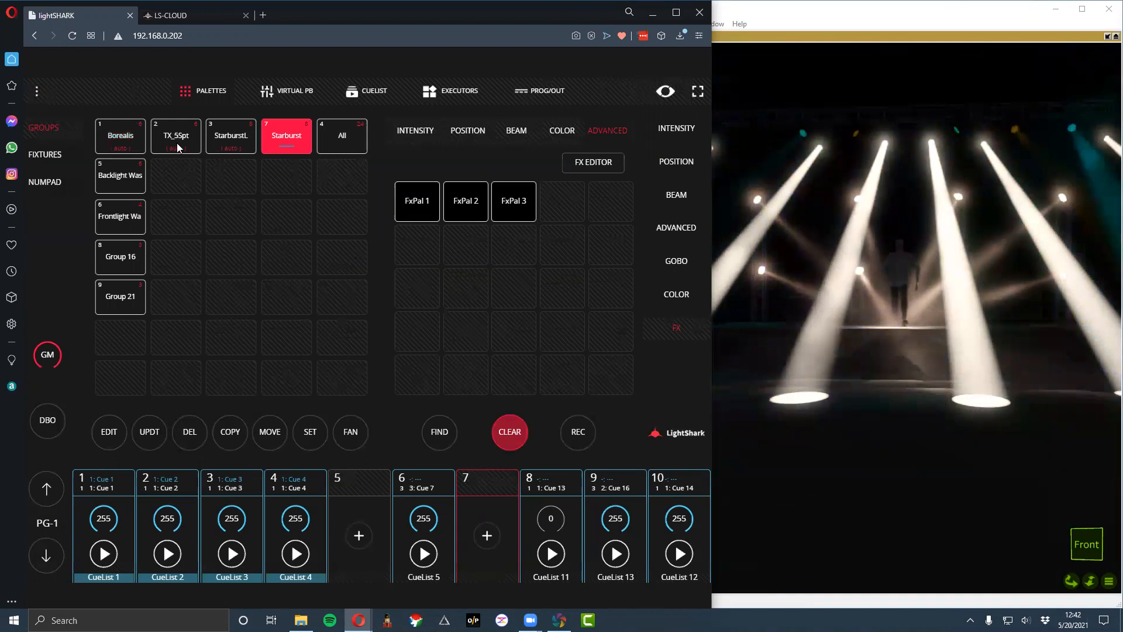
{"action": "left_click", "coordinate": [327, 143]}
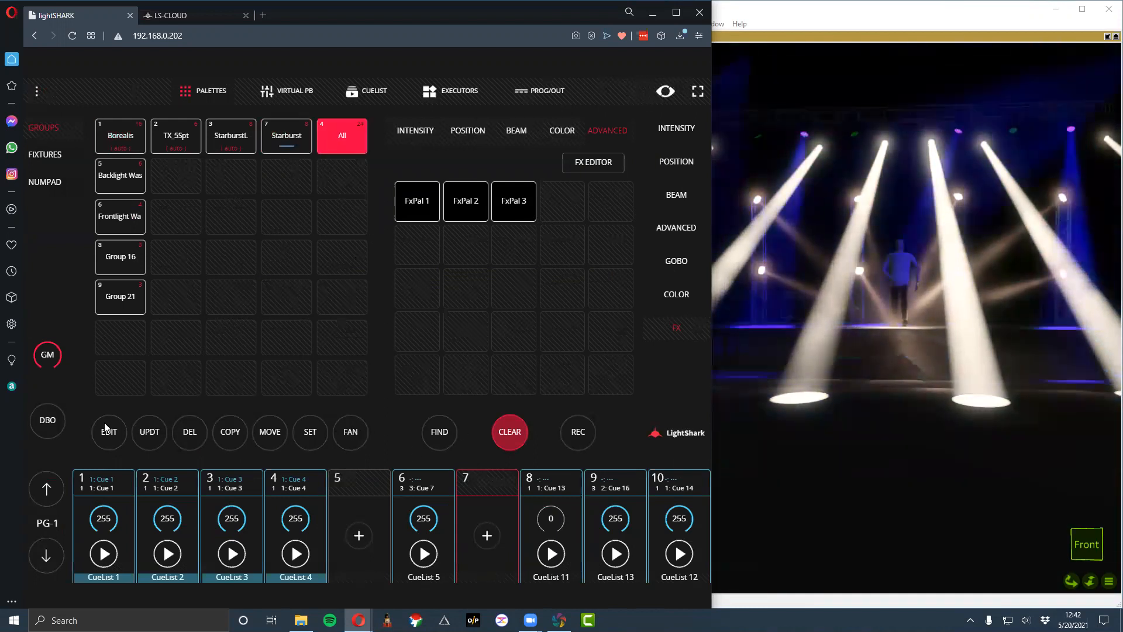
- Examine the fixture grid layout of the All group and briefly switch Blind mode on and off to compare the stage output
{"action": "left_click", "coordinate": [349, 135]}
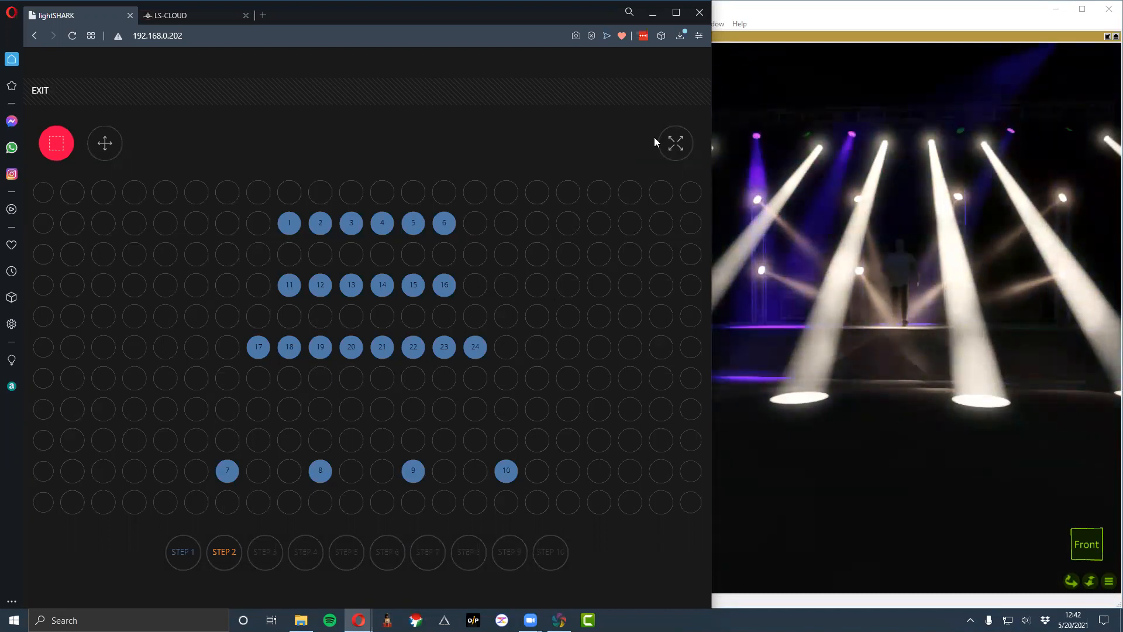
{"action": "left_click", "coordinate": [38, 90]}
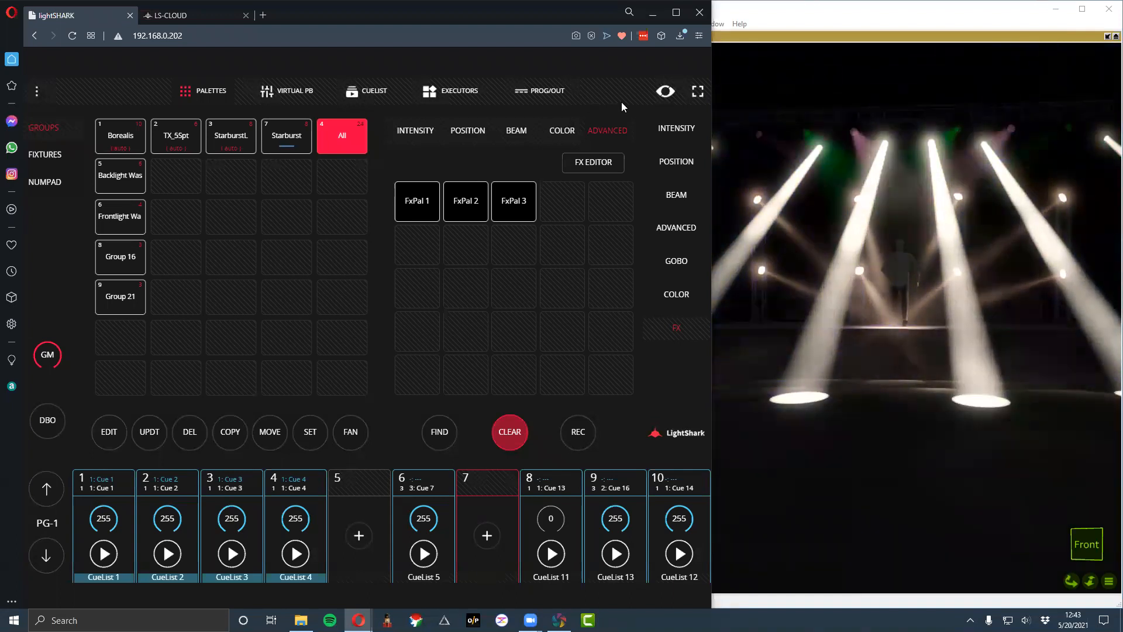
{"action": "left_click", "coordinate": [670, 92]}
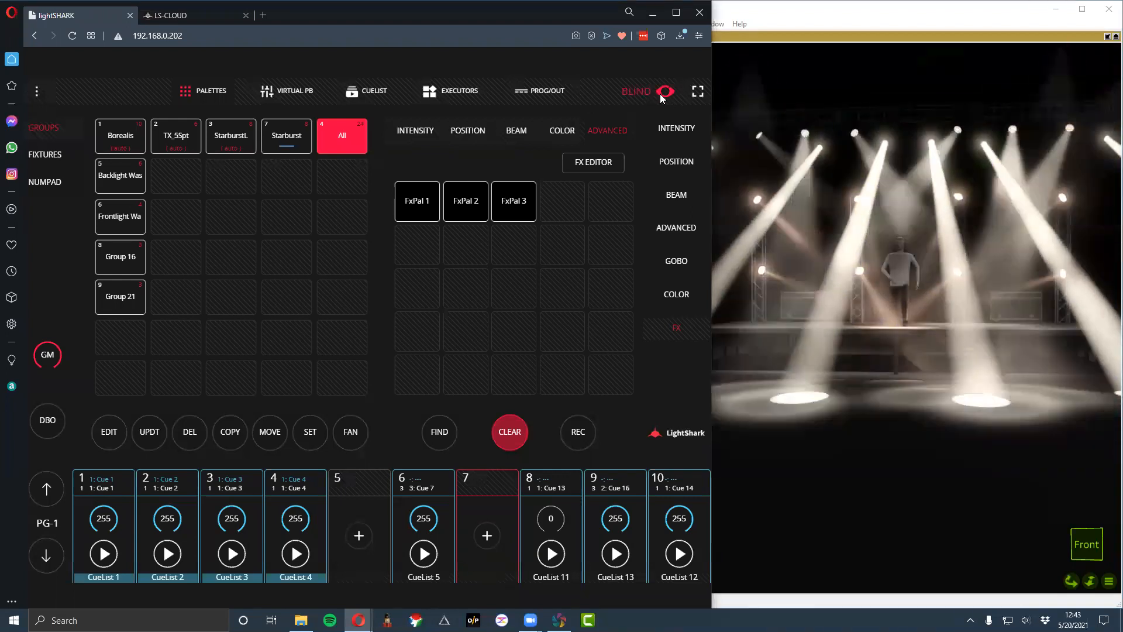
{"action": "left_click", "coordinate": [665, 92]}
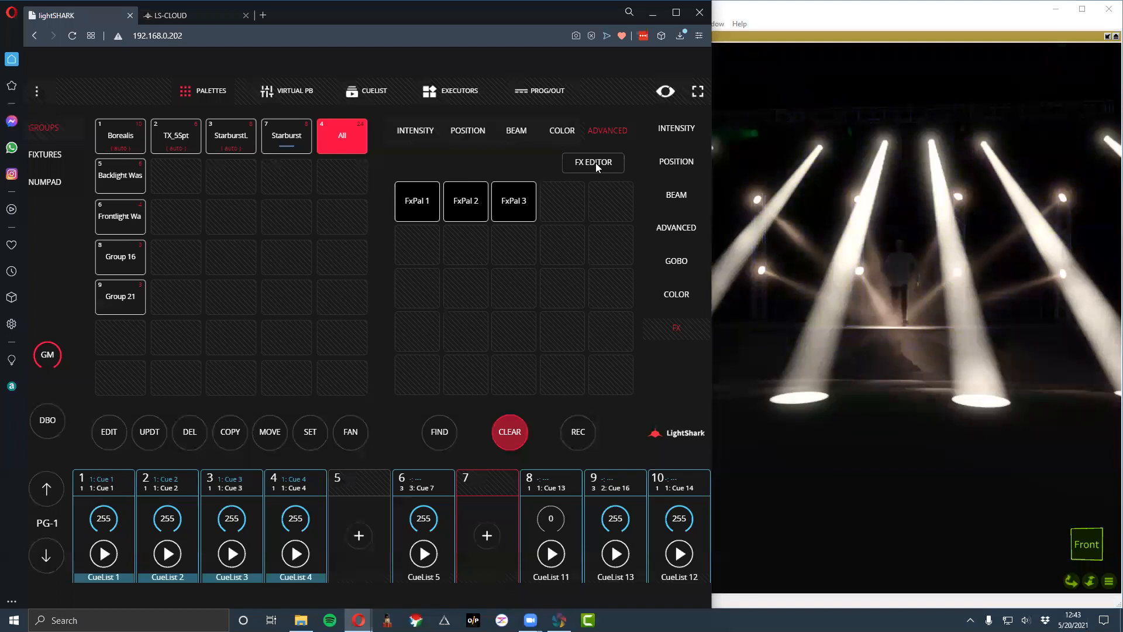
- Open the FX Editor and temporarily mute the Borealis color and intensity layers in turn to compare their contributions
{"action": "left_click", "coordinate": [595, 162]}
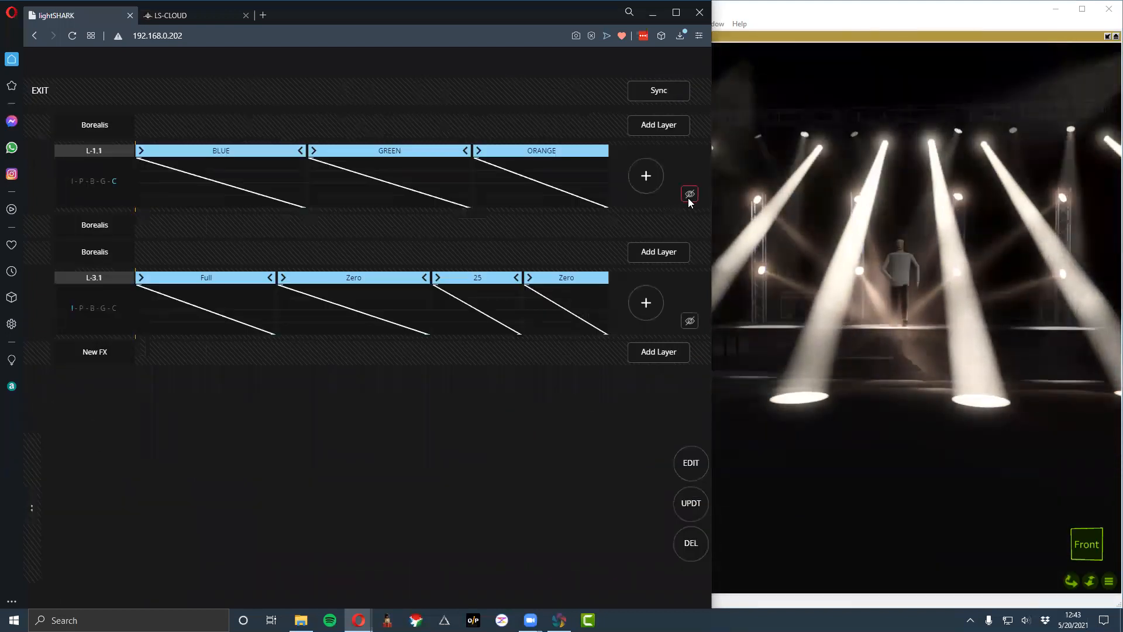
{"action": "left_click", "coordinate": [688, 198]}
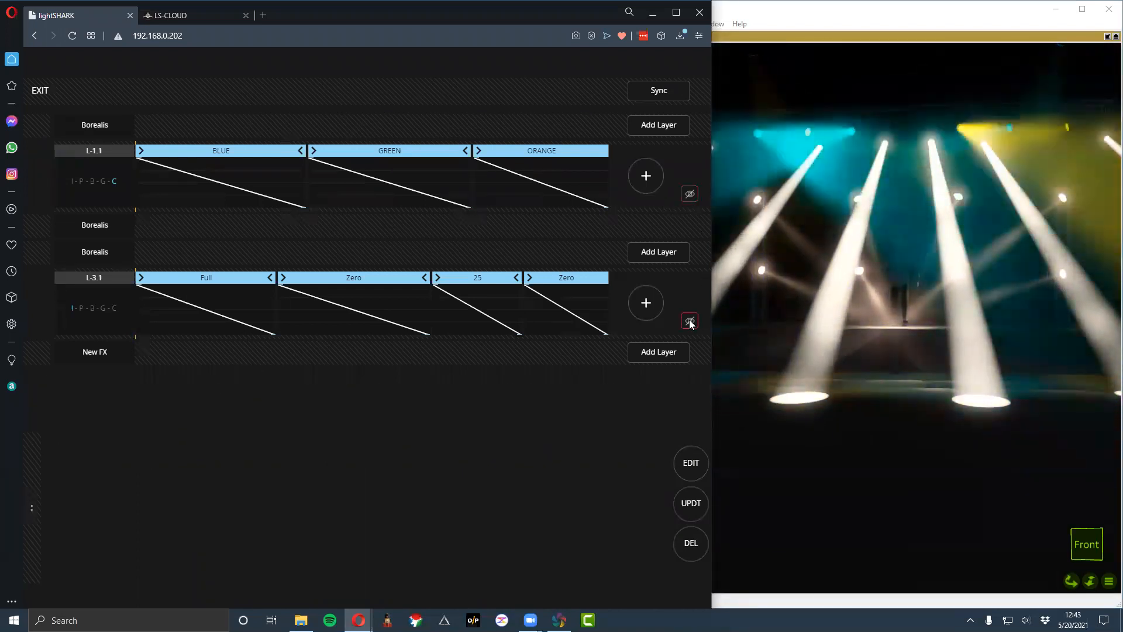
{"action": "left_click", "coordinate": [690, 321]}
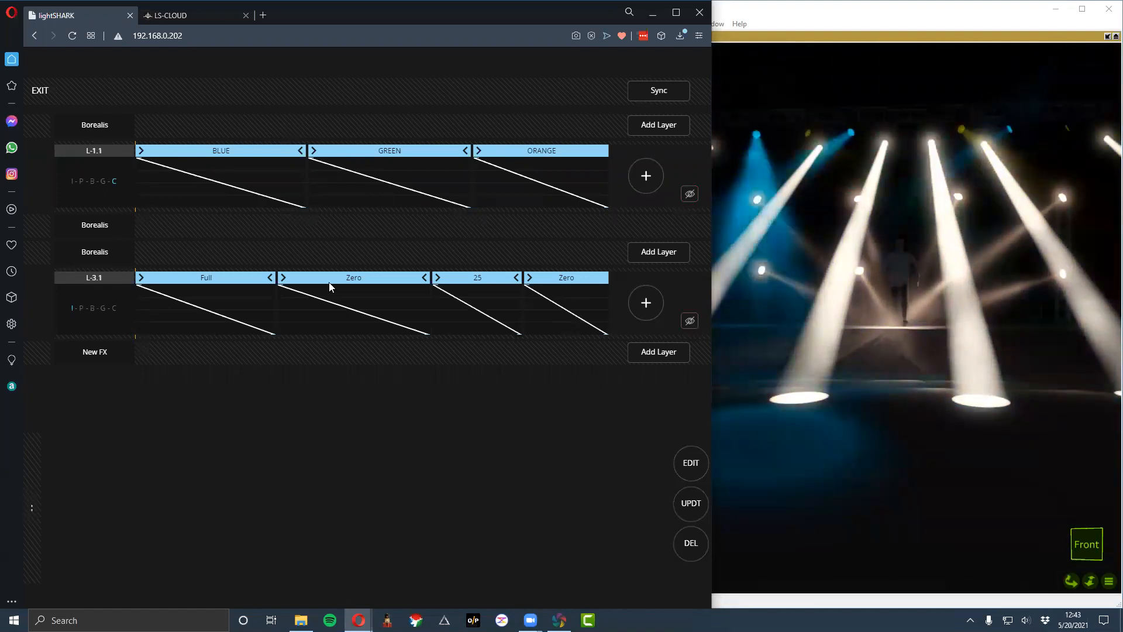
- Reverse the Borealis intensity effect with the single left-arrow direction and leave the FX Editor
{"action": "left_click", "coordinate": [67, 247]}
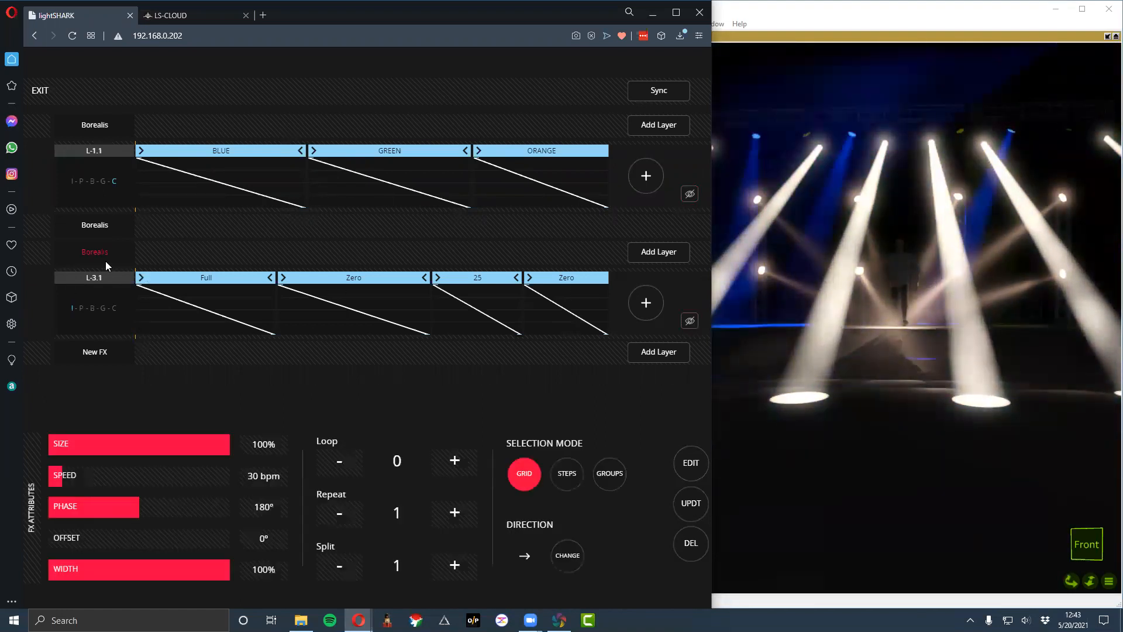
{"action": "left_click", "coordinate": [568, 558]}
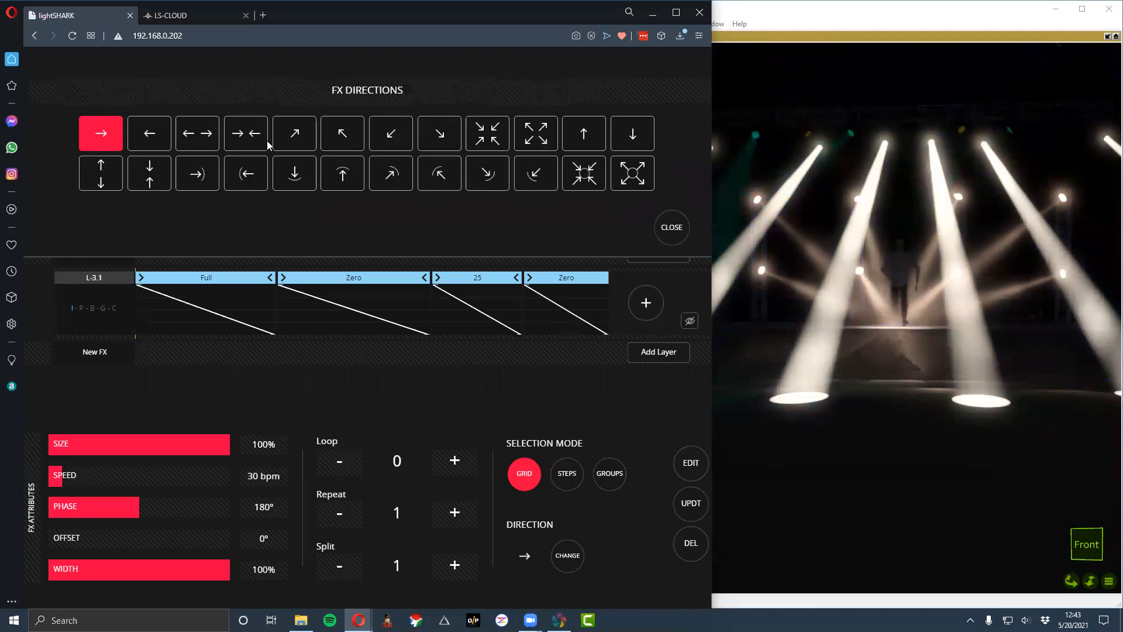
{"action": "left_click", "coordinate": [149, 133]}
{"action": "left_click", "coordinate": [666, 235]}
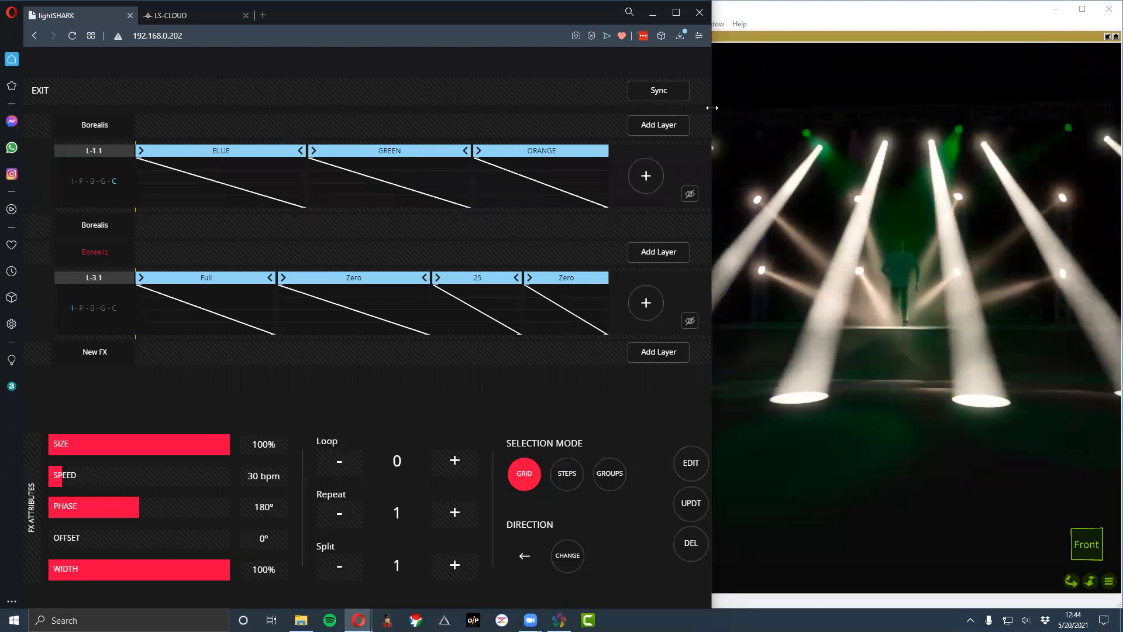
{"action": "left_click", "coordinate": [52, 90]}
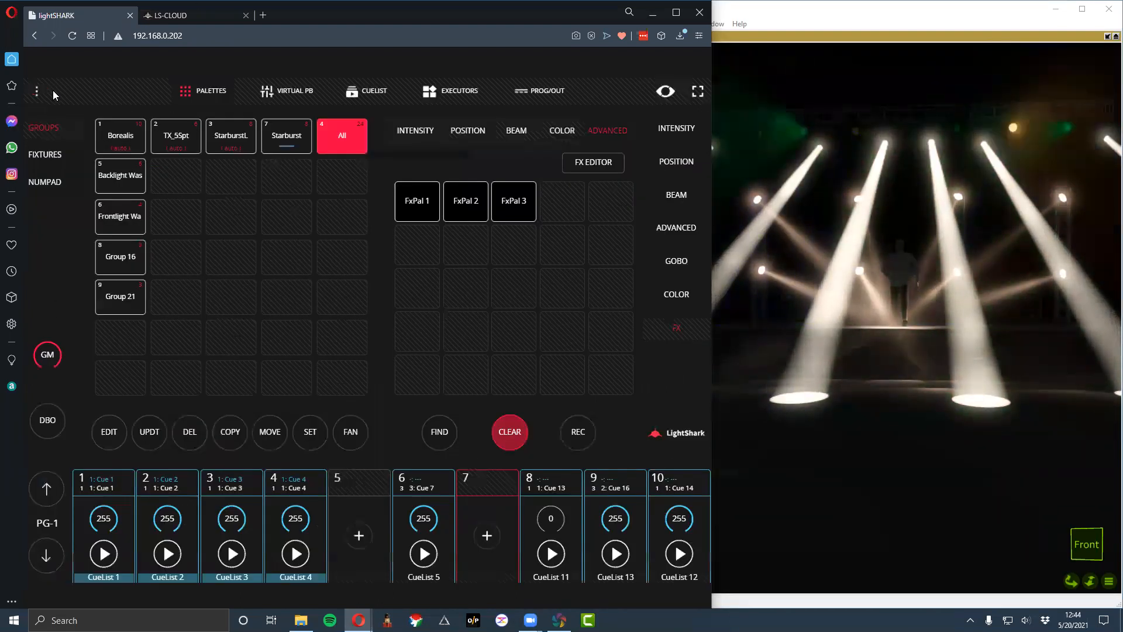